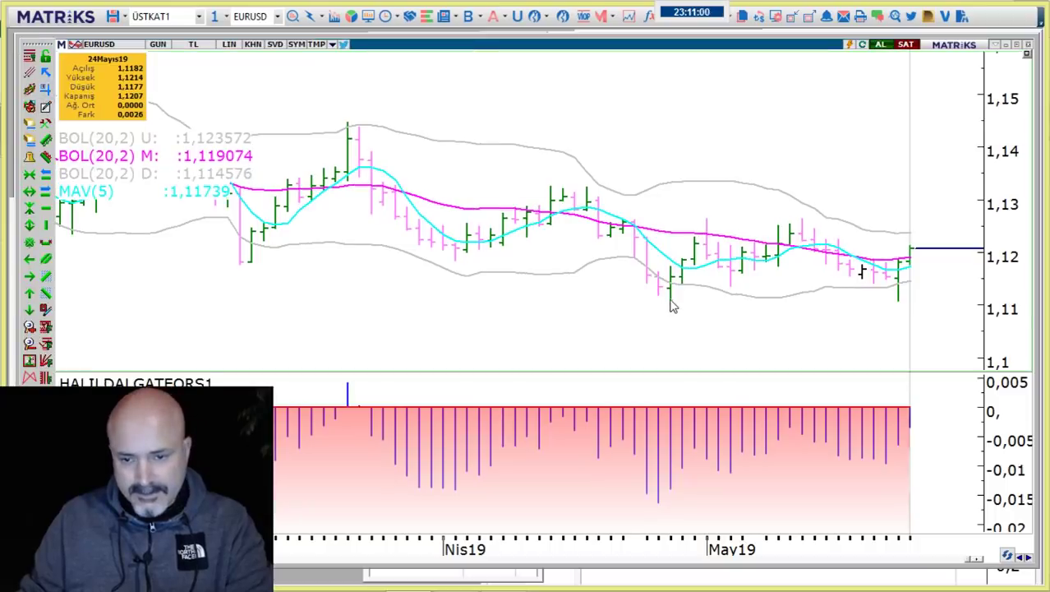
- Draw a trend line under the two recent EURUSD lows at about 1,111 and a rising one under the lower indicator's matching troughs
drag(672, 300, 905, 297)
click(778, 329)
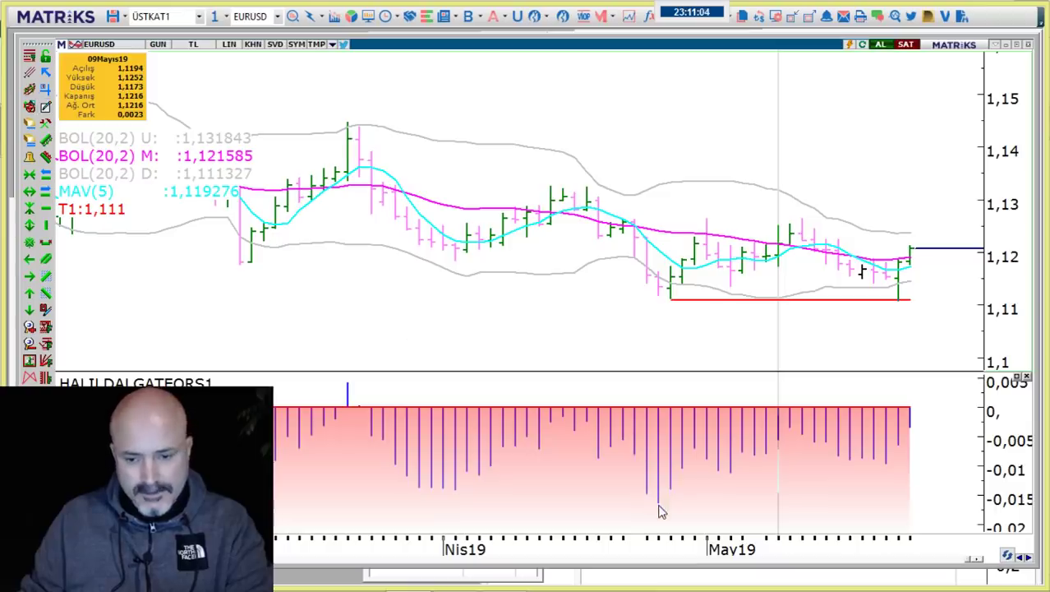
drag(657, 504, 945, 453)
click(905, 299)
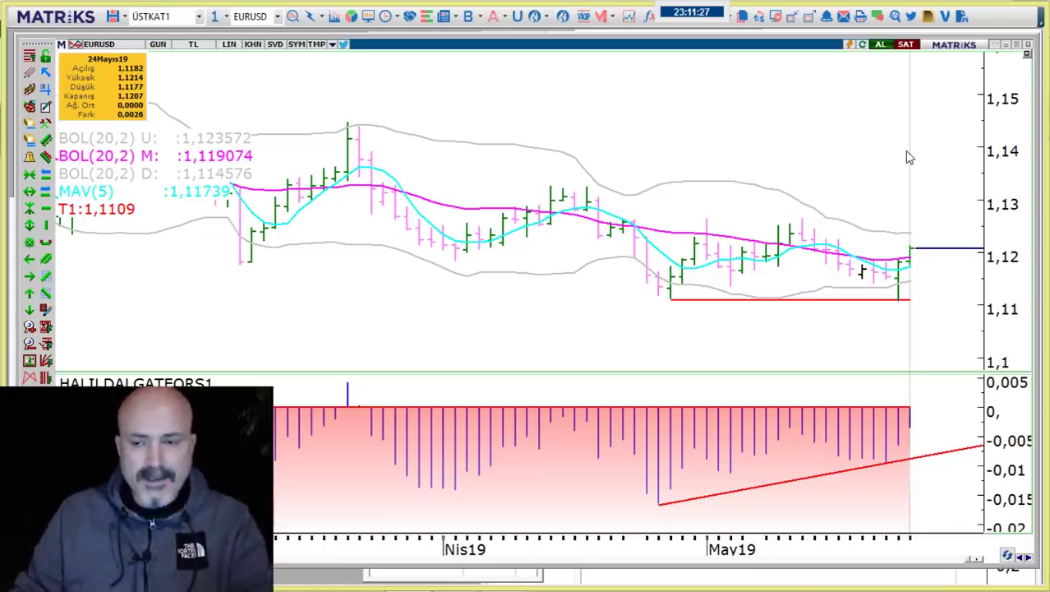
- View the EURUSD chart in the 240-minute session period and in the 60-minute period
click(157, 44)
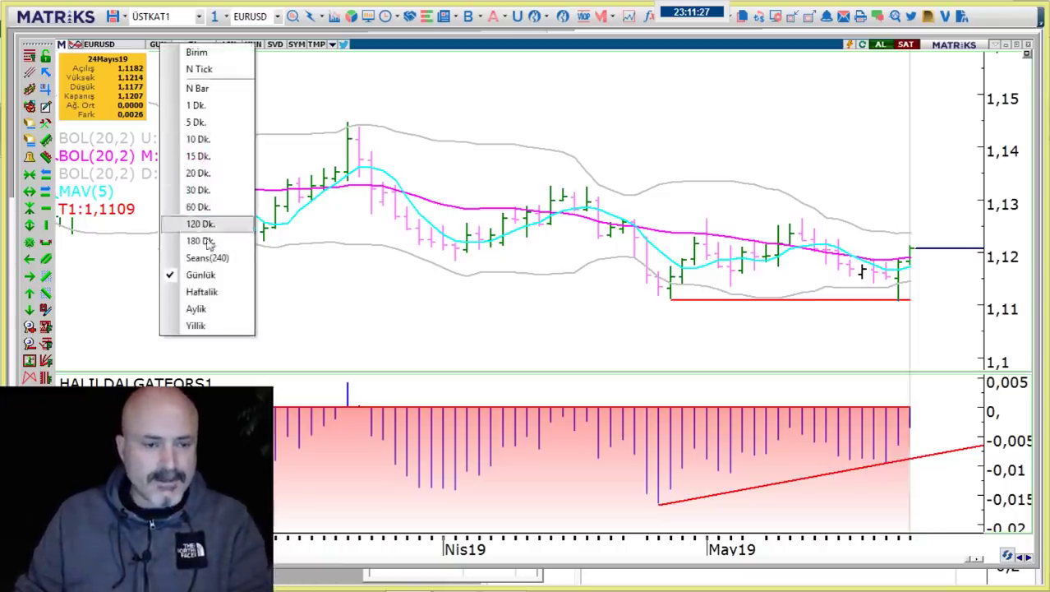
click(216, 260)
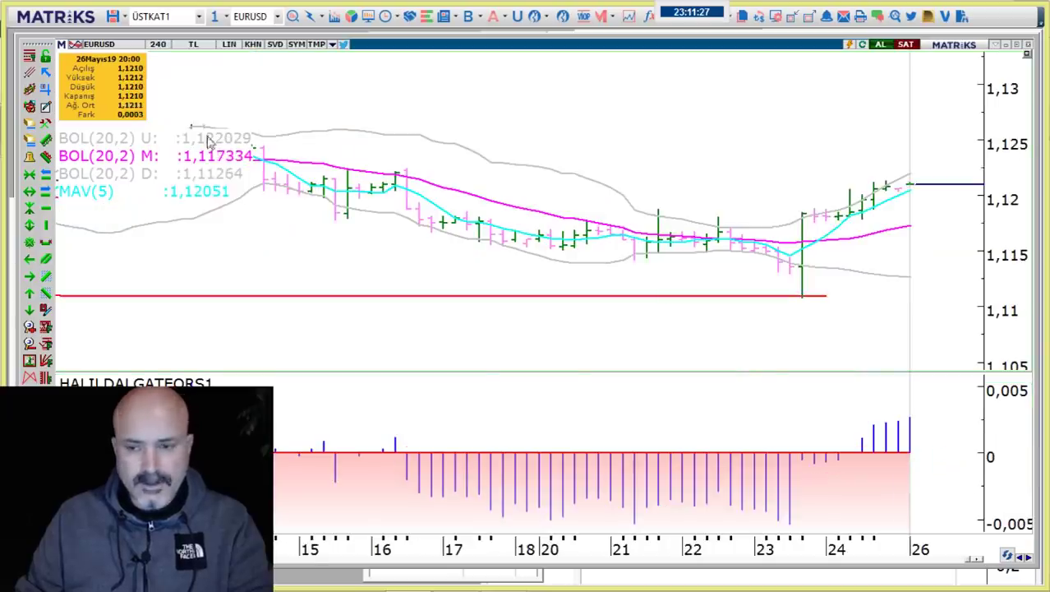
click(157, 43)
click(193, 205)
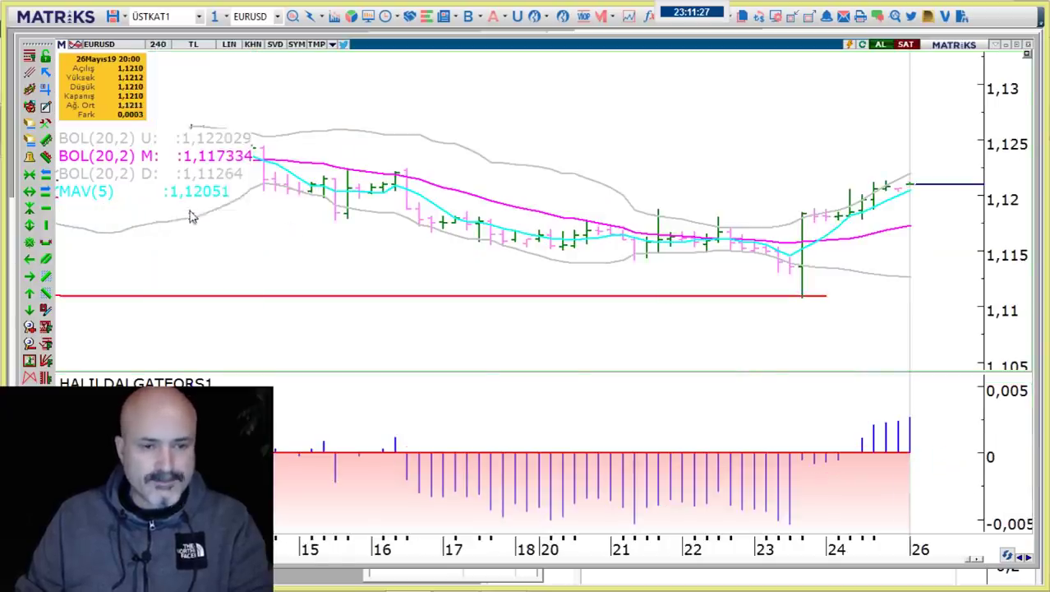
- Switch to the EURUSD workbook in Excel and examine the first intermediate reaction values and the daily (GÜNLÜK) resistance and support levels around the base price
key(alt+Tab)
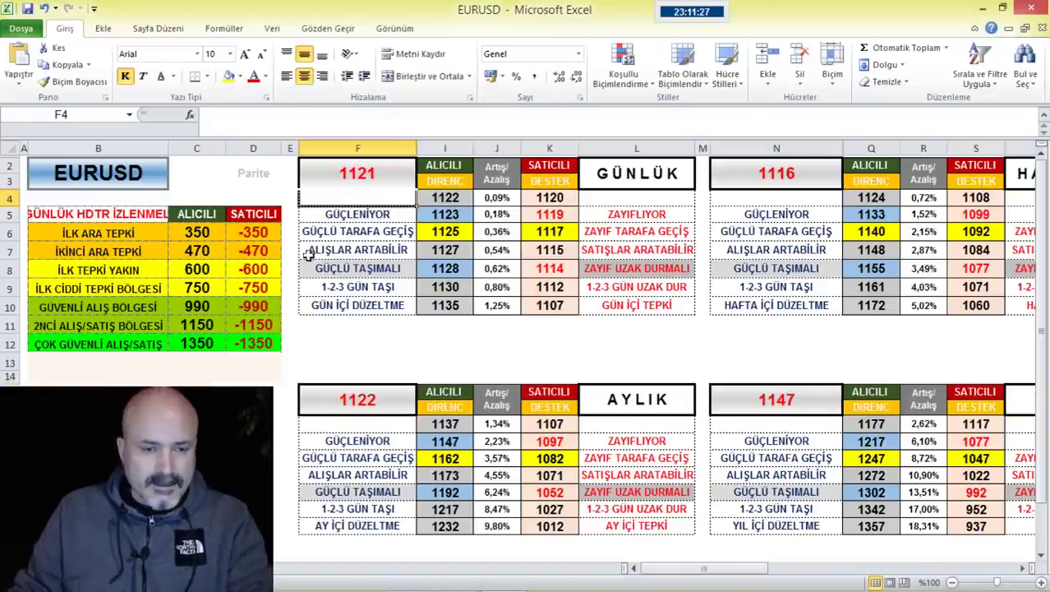
click(255, 233)
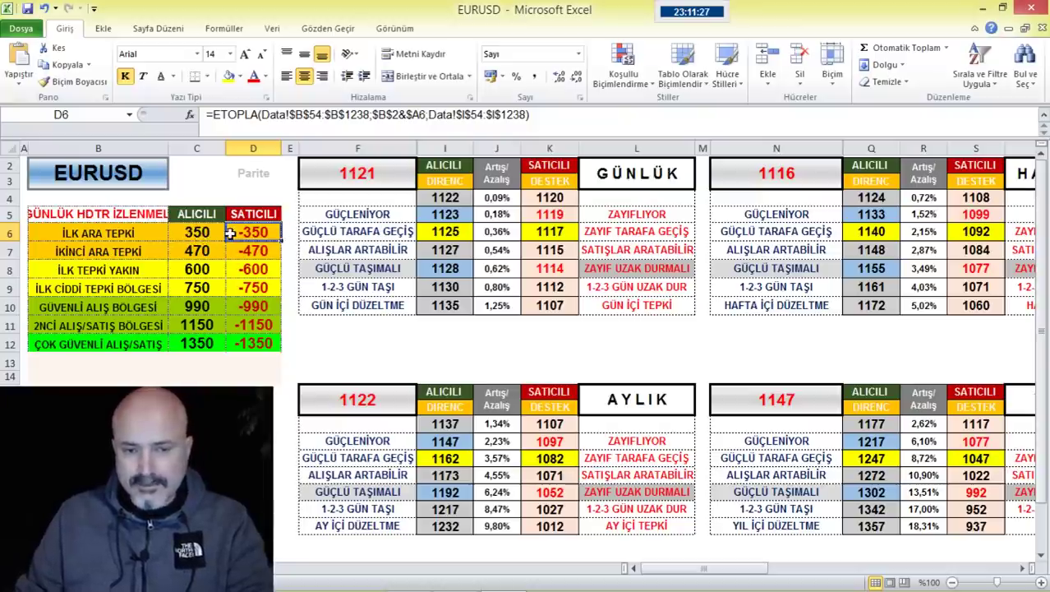
click(463, 211)
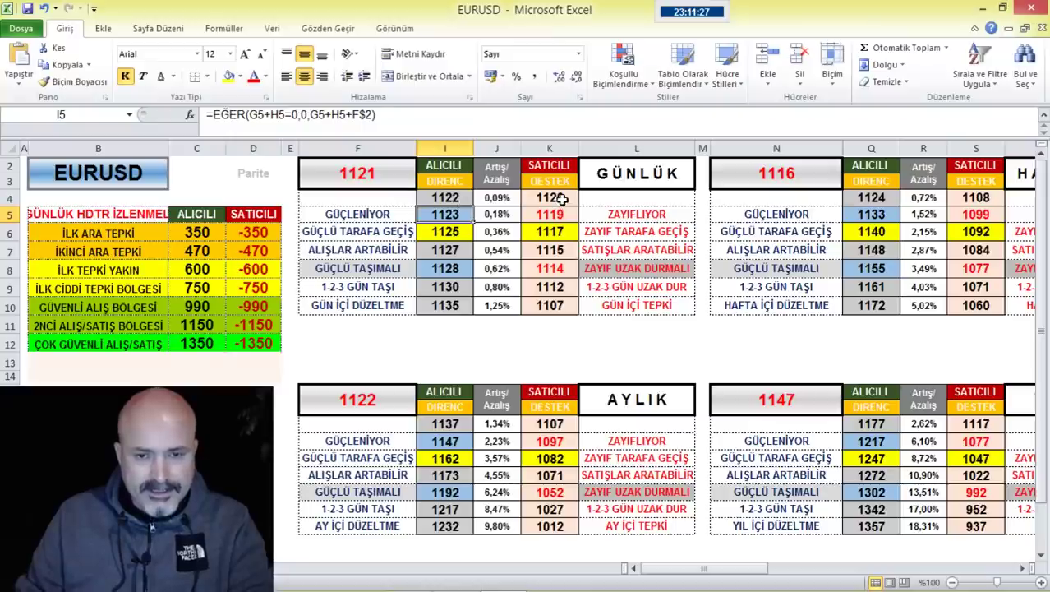
click(560, 199)
click(390, 179)
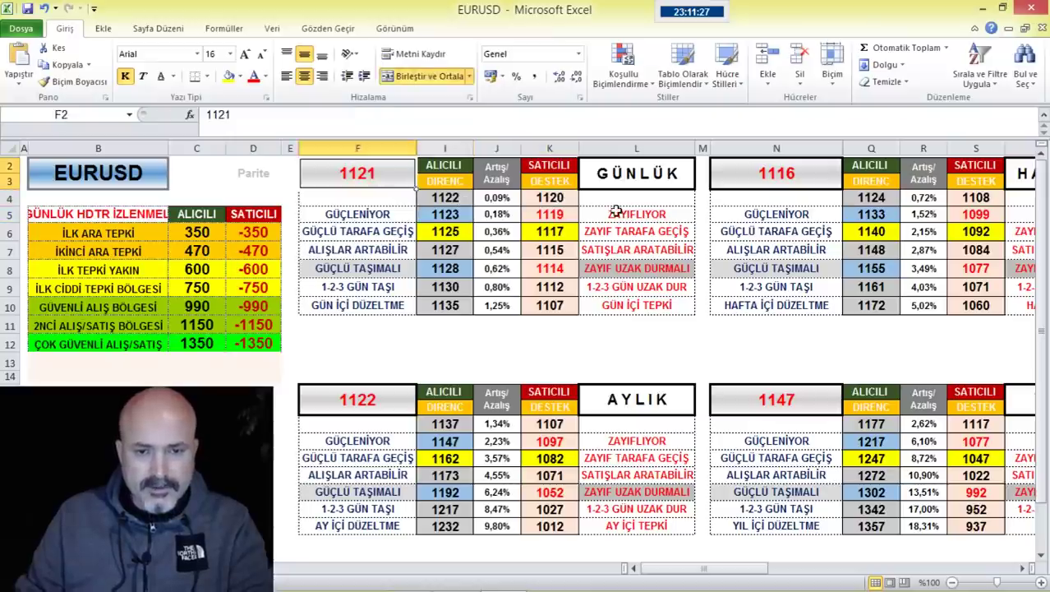
click(560, 197)
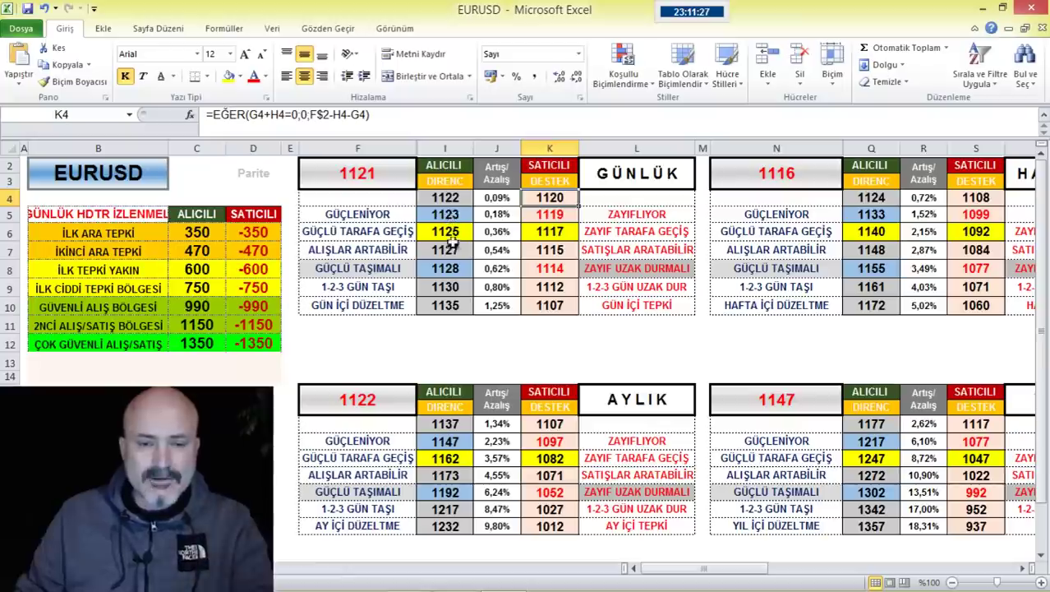
click(452, 233)
click(455, 251)
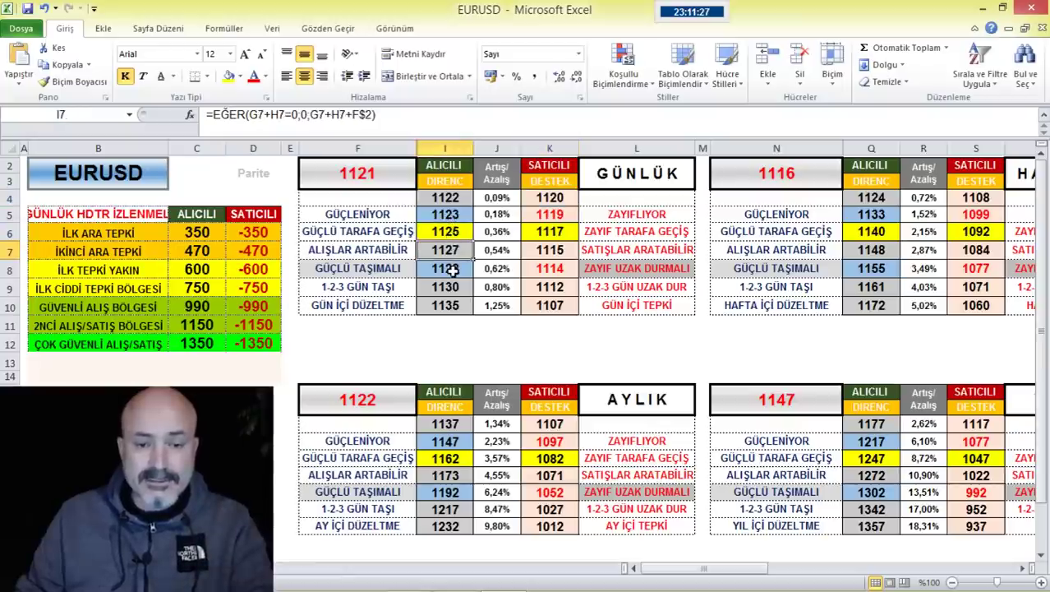
click(452, 269)
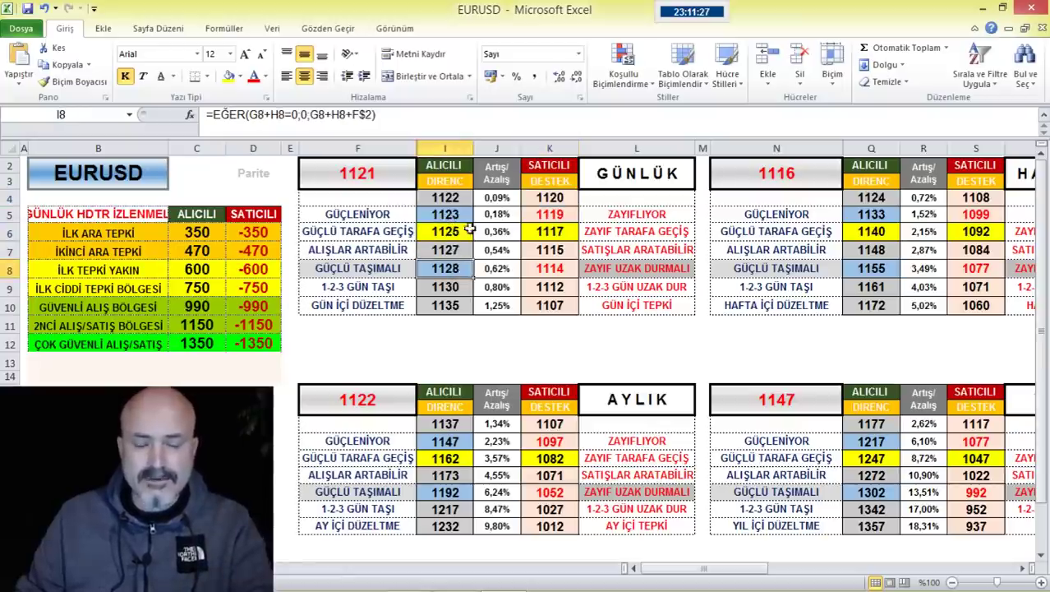
click(556, 200)
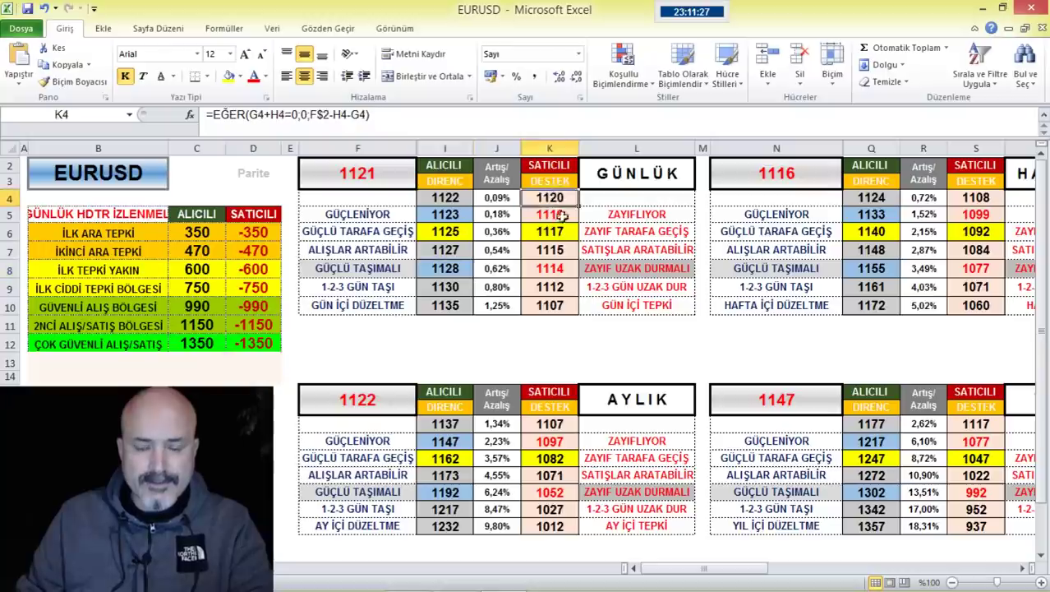
click(386, 179)
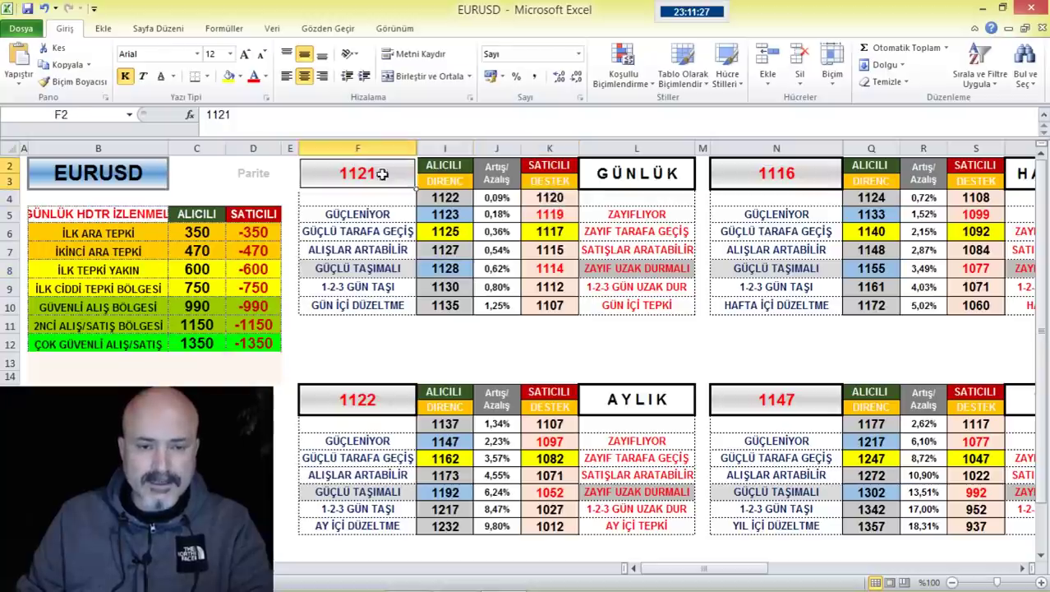
click(448, 230)
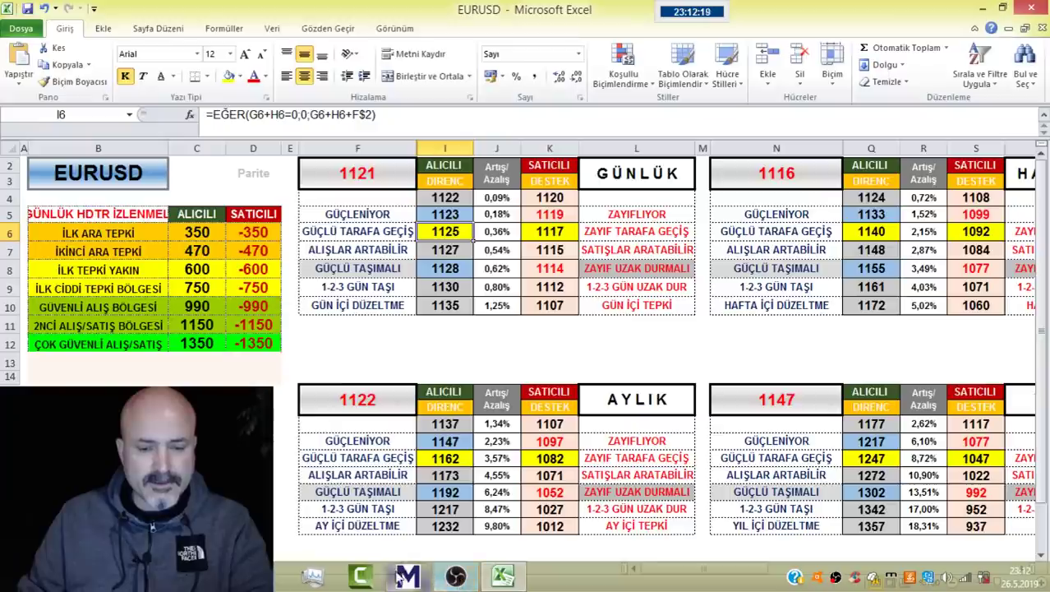
- Switch to Matriks, load the USDTRY symbol in the chart and set its period to daily (Günlük)
click(409, 585)
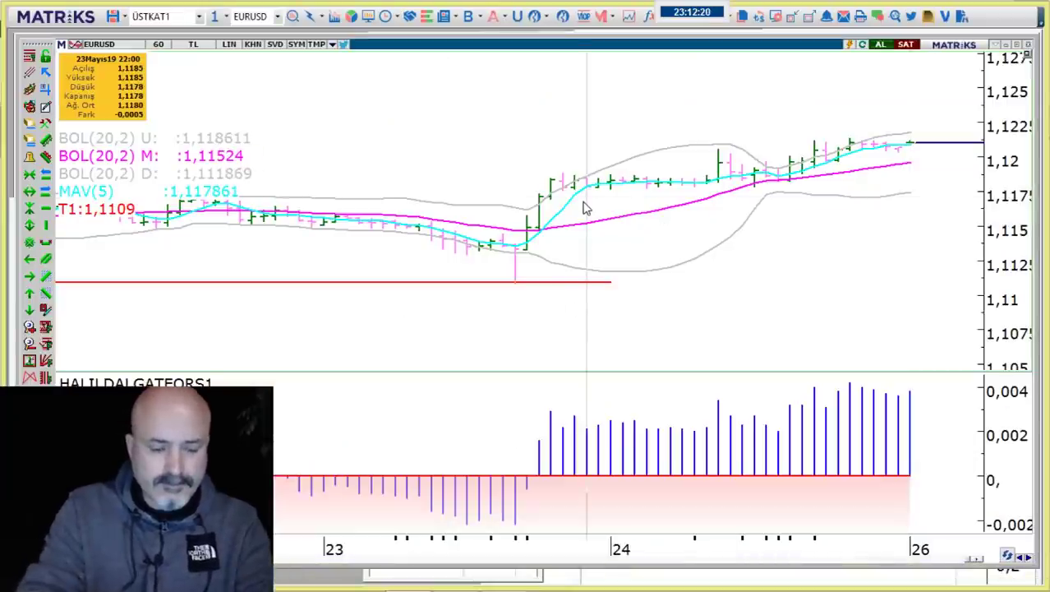
text(USDT)
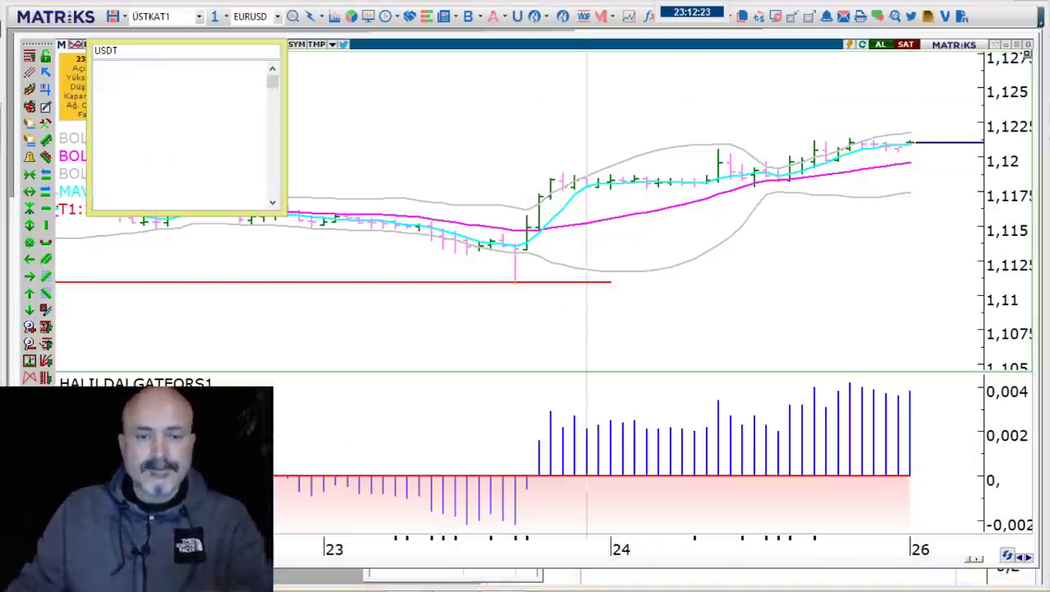
key(Escape)
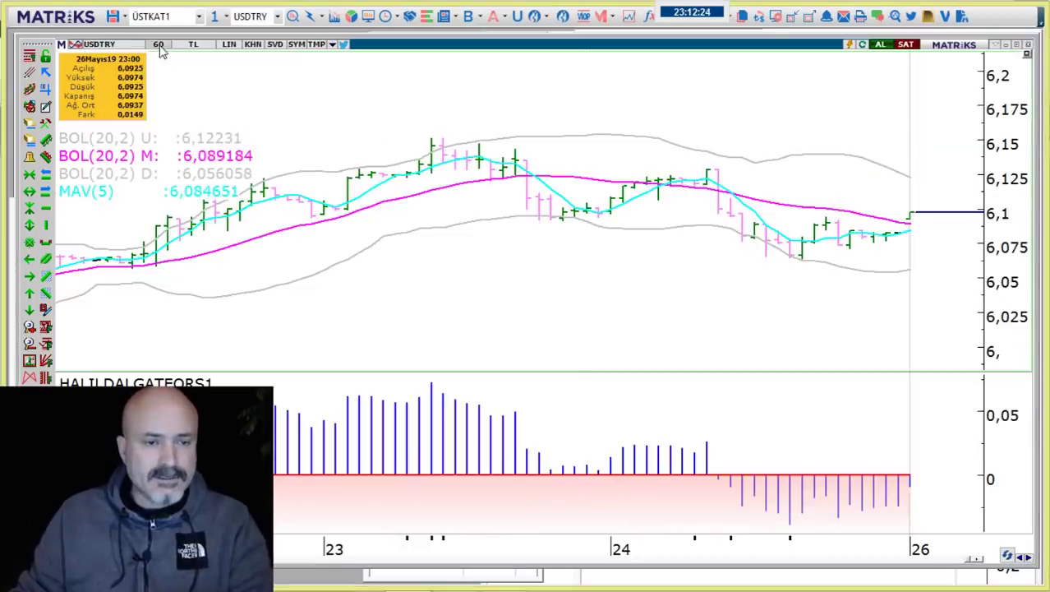
click(158, 44)
click(198, 278)
scroll(900, 232, up, 3)
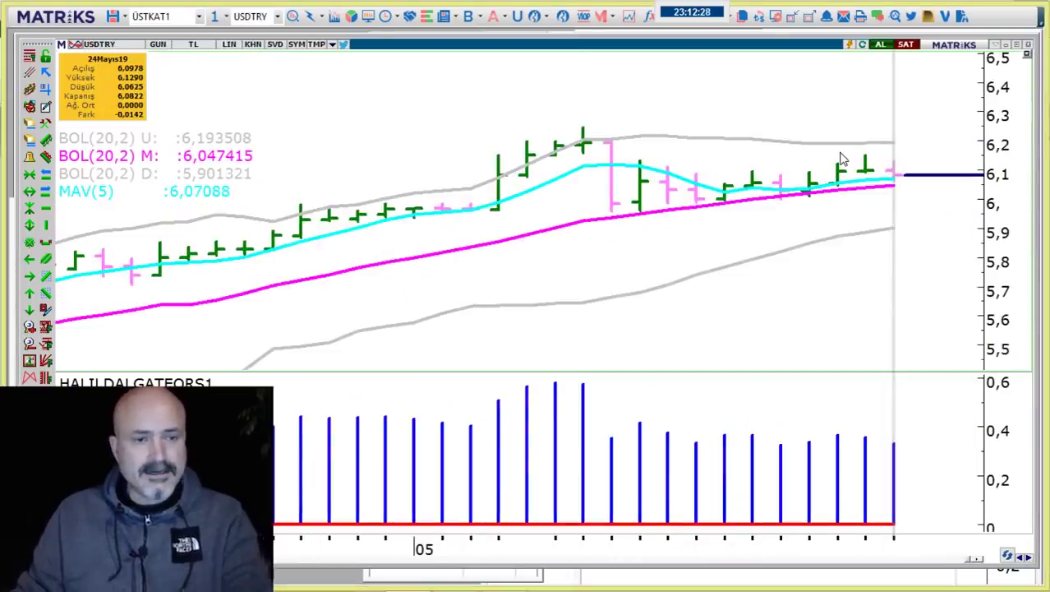
- Return to Excel and close the EURUSD workbook, saving its changes
key(alt+Tab)
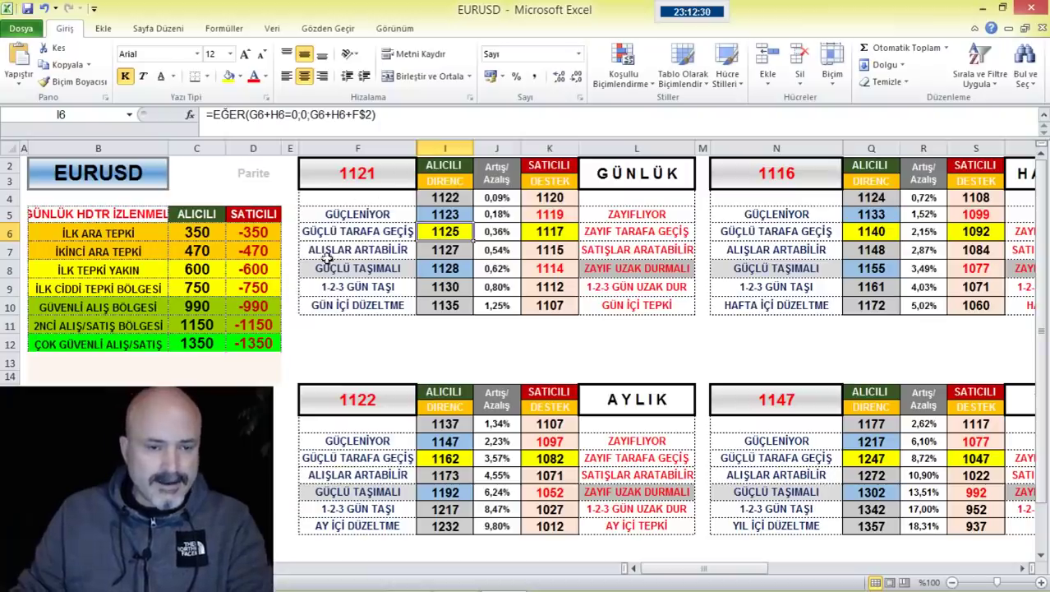
click(1032, 8)
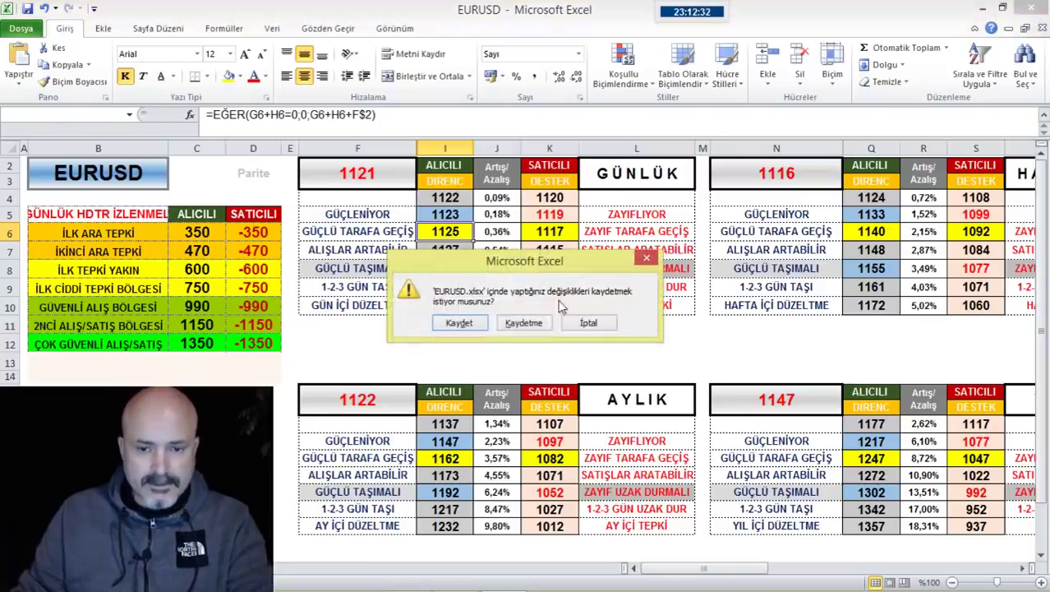
click(461, 324)
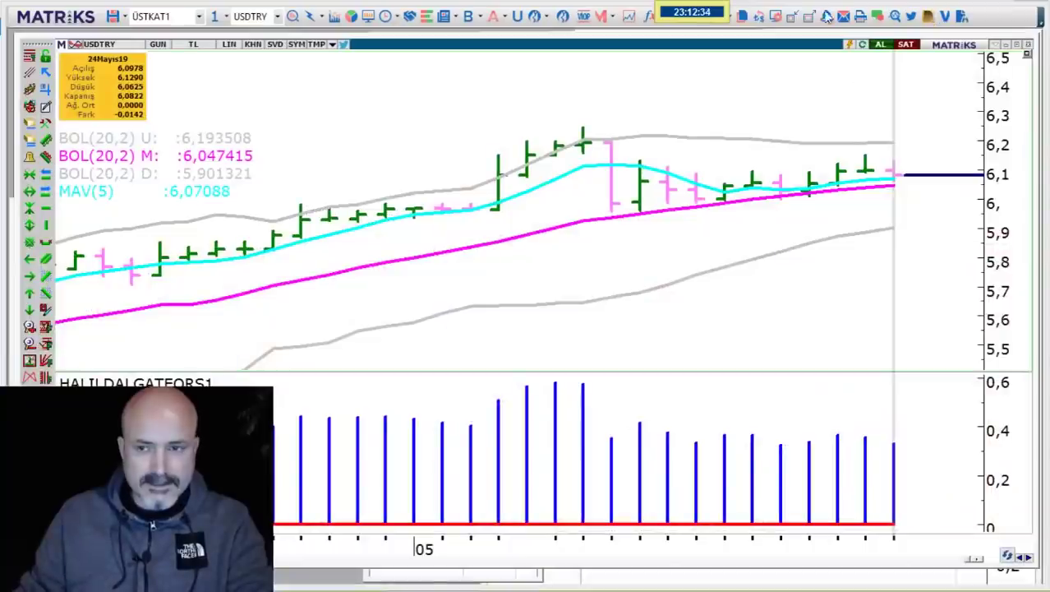
- Open the DOLAR workbook from the EXCEL TÜM folder and check the USDTRY closing price on the Matriks chart
key(alt+Tab)
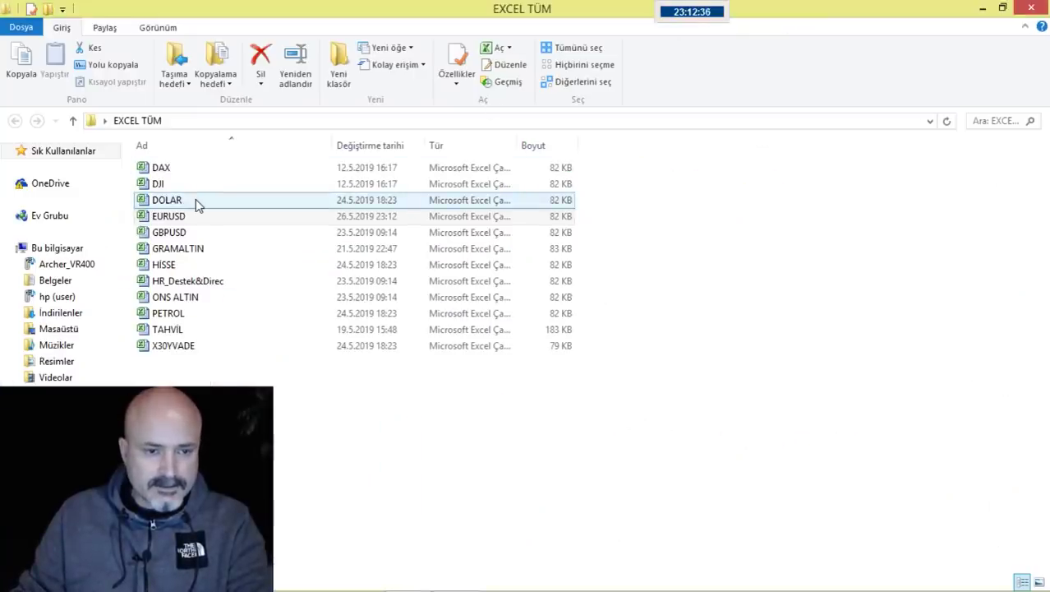
double_click(198, 200)
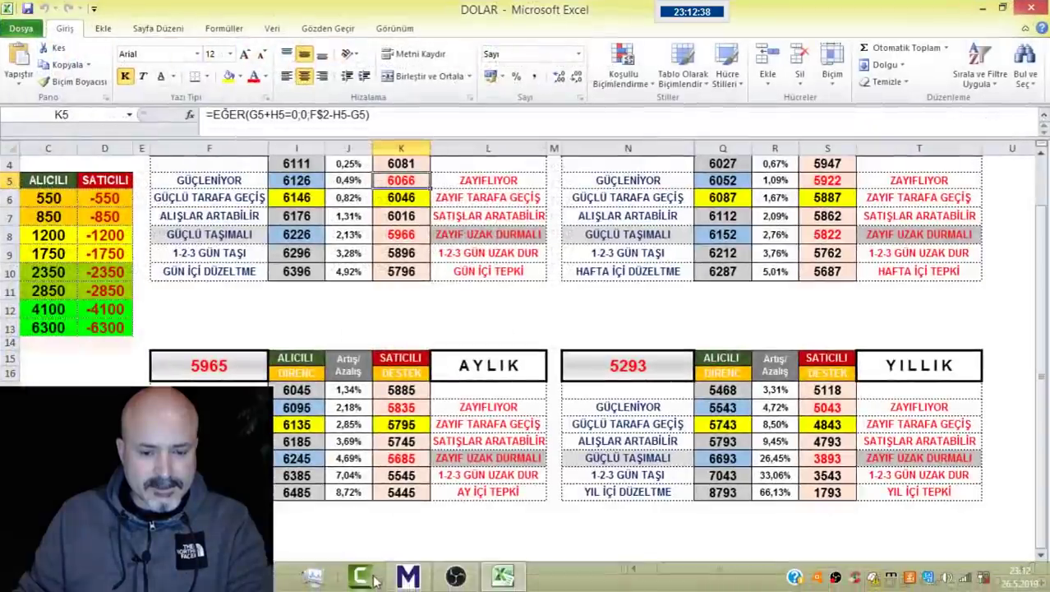
click(410, 576)
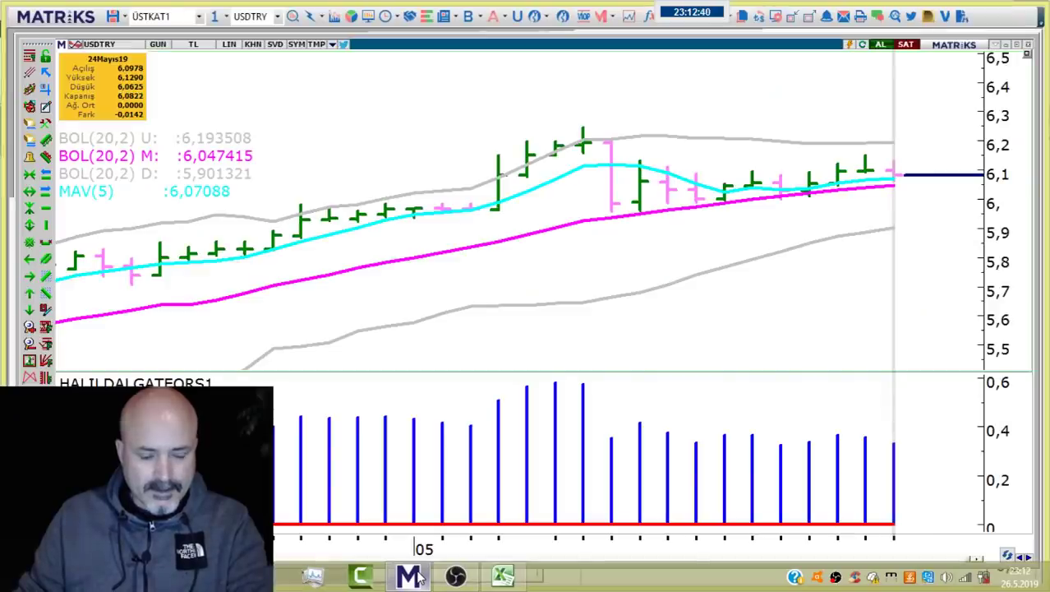
key(alt+Tab)
scroll(211, 210, up, 1)
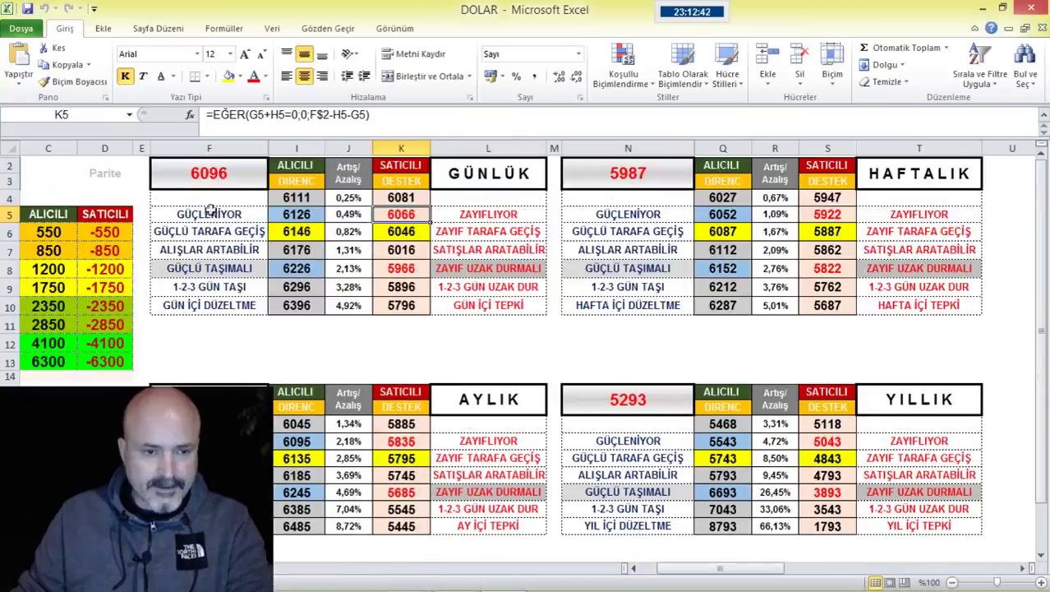
- Set the daily (GÜNLÜK) base price in cell F2 of the DOLAR workbook to 6082
click(215, 172)
text(60)
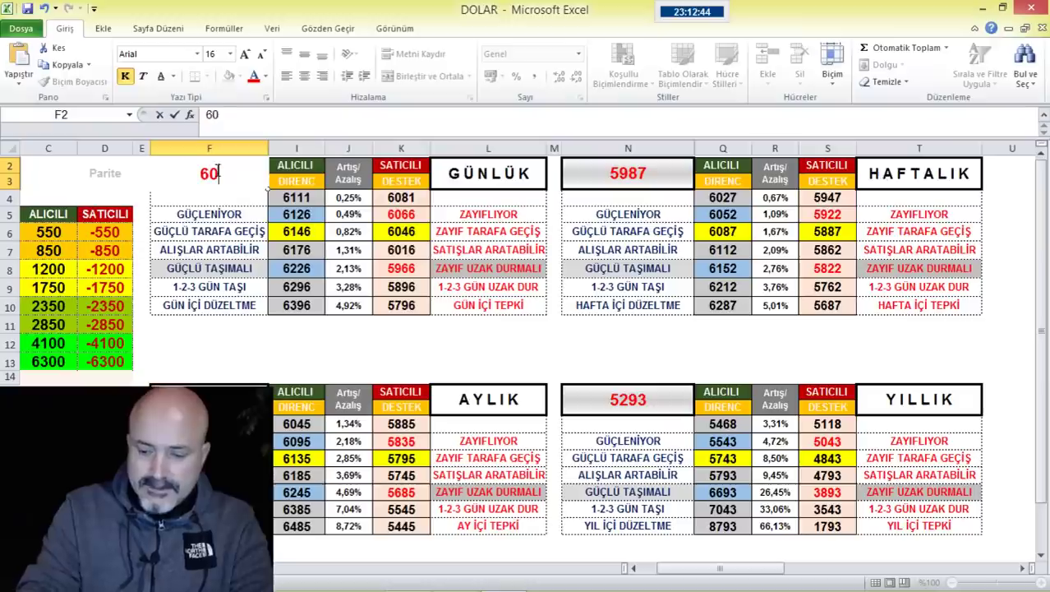
text(8)
key(Return)
click(218, 171)
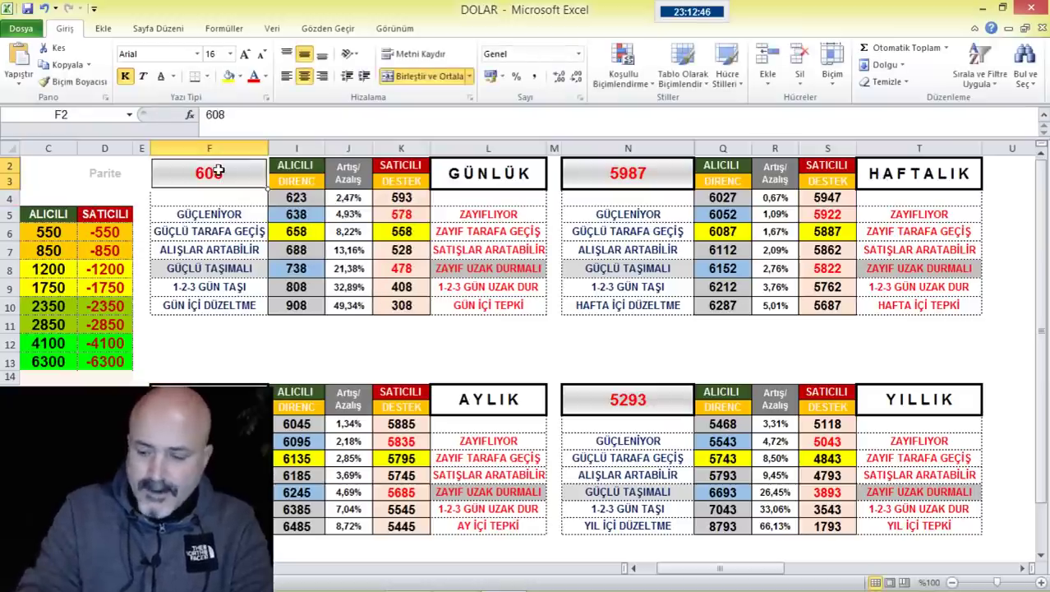
text(6082)
key(Return)
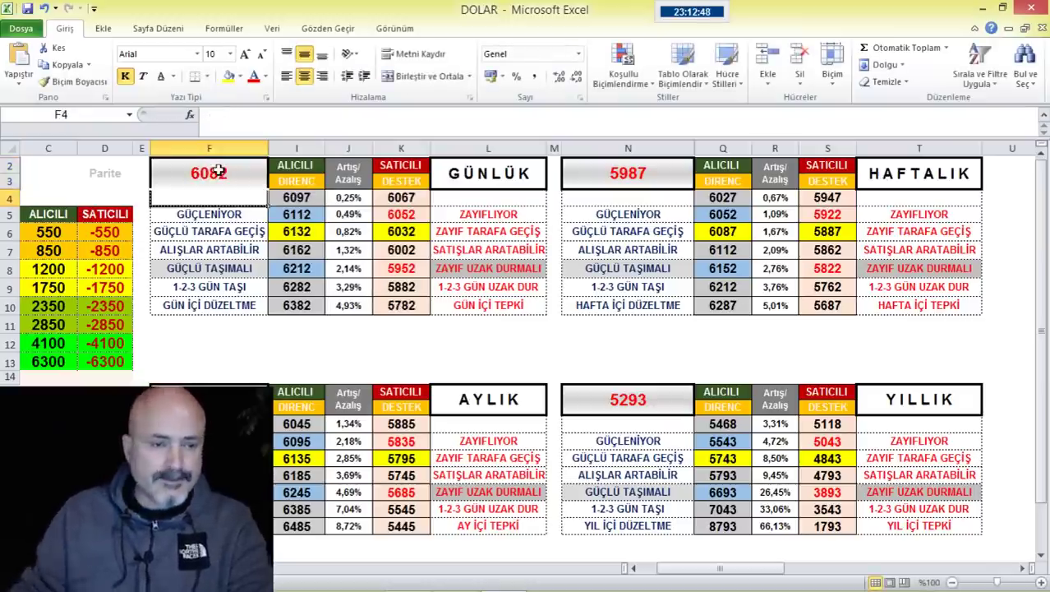
- Recheck the USDTRY chart in Matriks and examine the reaction values and daily resistance and support levels in the DOLAR workbook
click(411, 575)
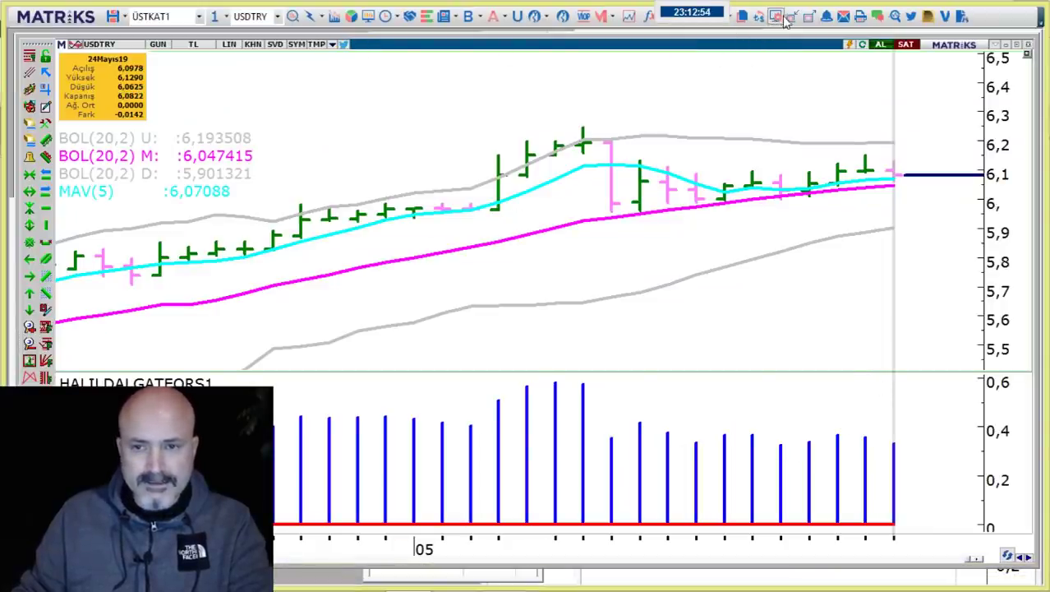
key(alt+Tab)
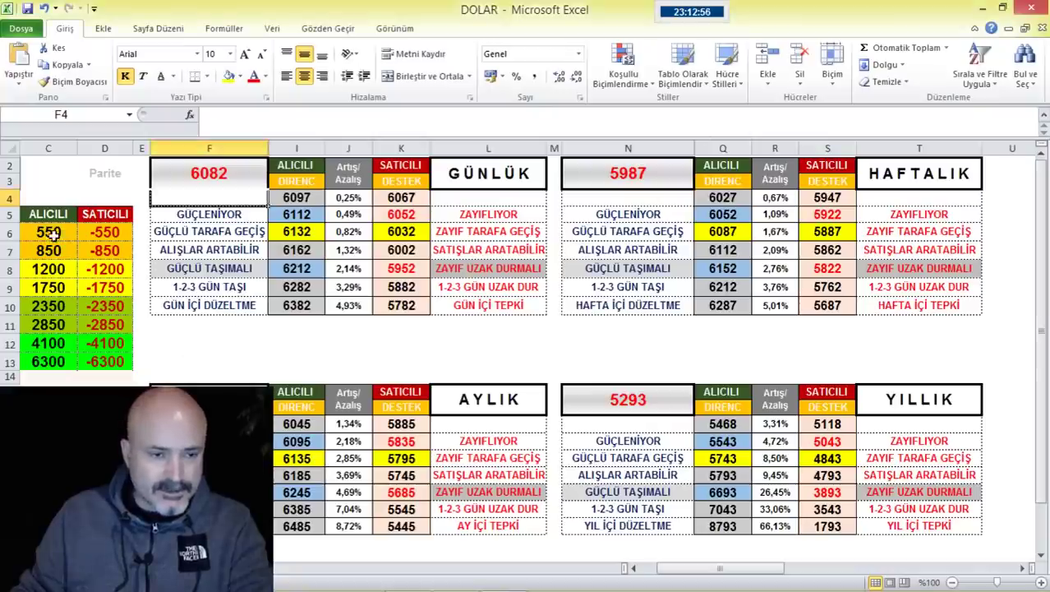
click(51, 232)
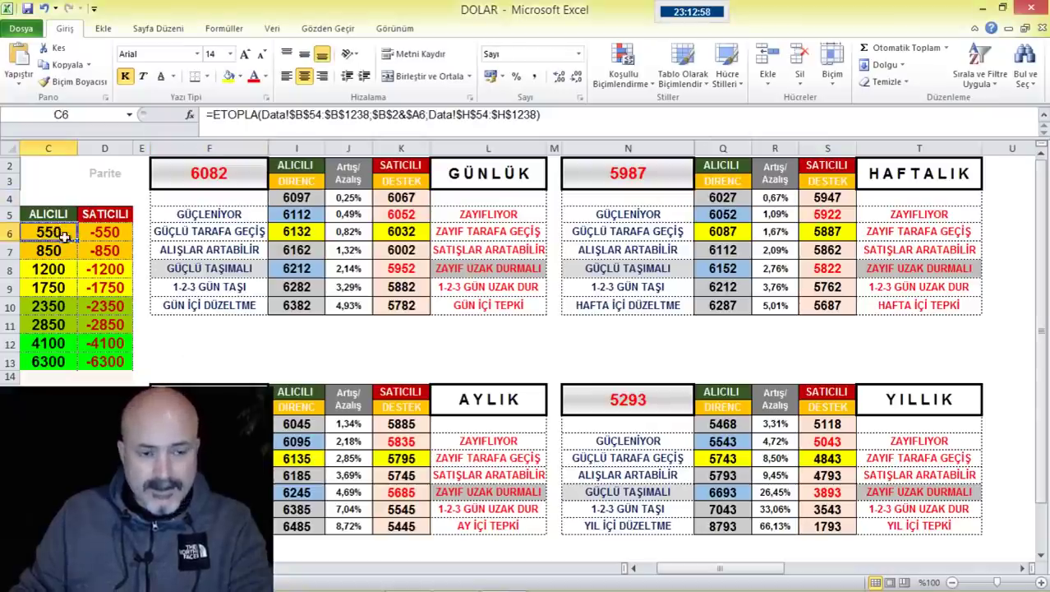
click(628, 567)
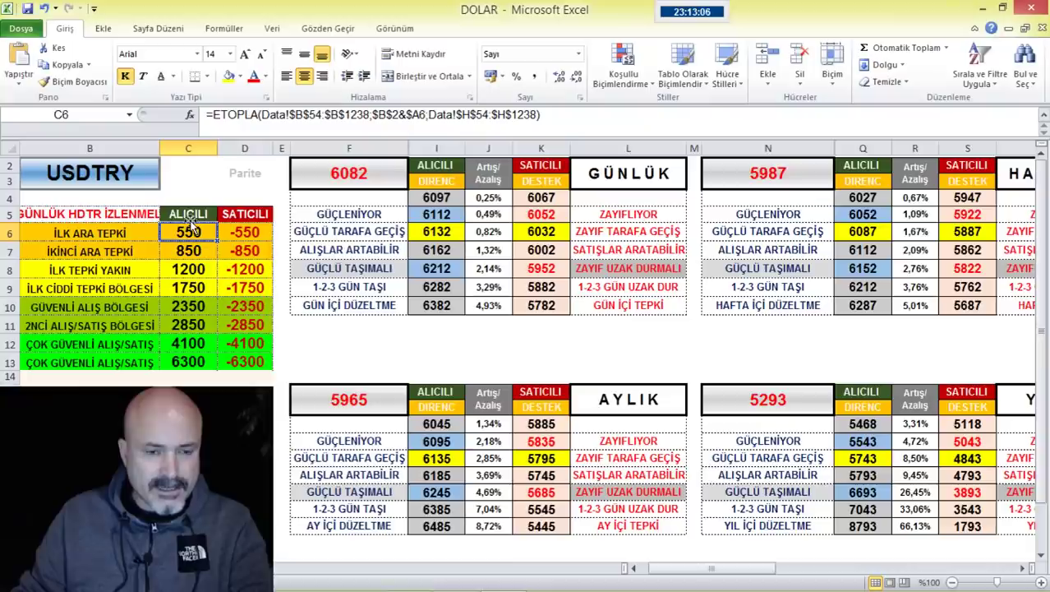
click(333, 187)
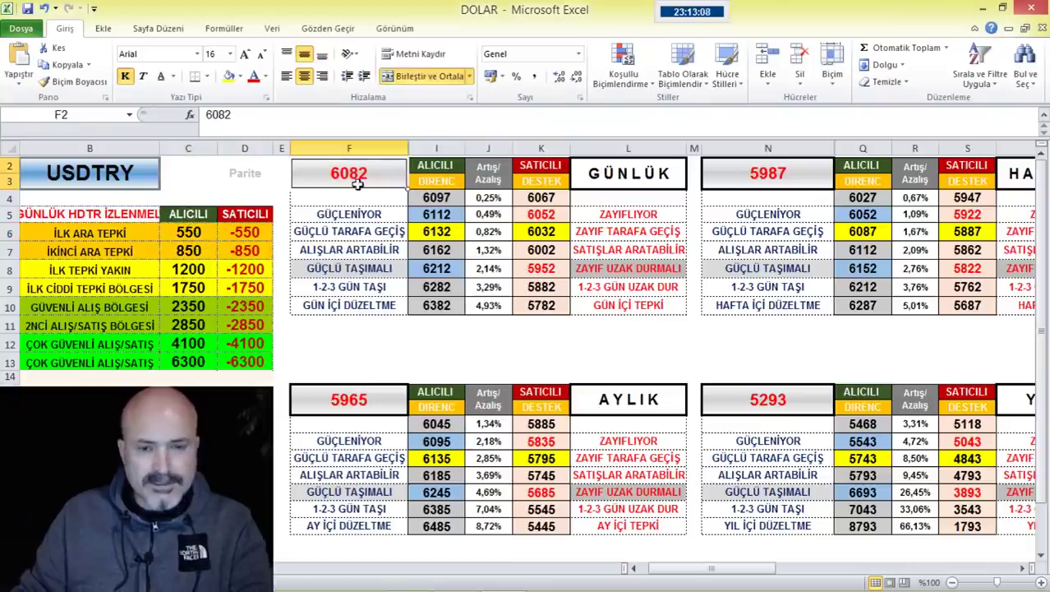
click(438, 195)
click(369, 176)
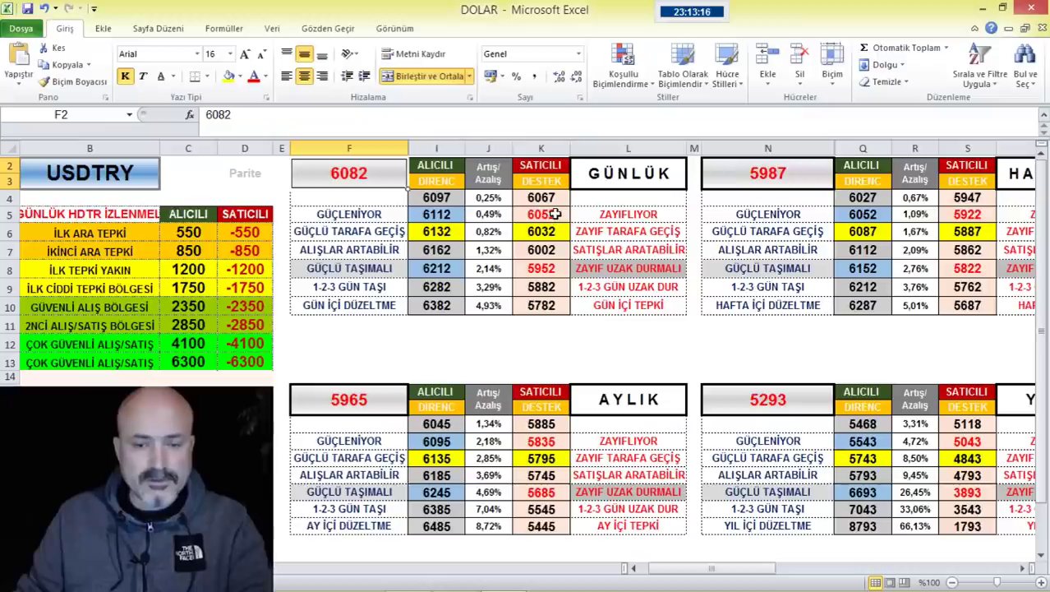
- Examine the daily (GÜNLÜK) support levels in cells K5 to K8 of the DOLAR workbook
click(555, 213)
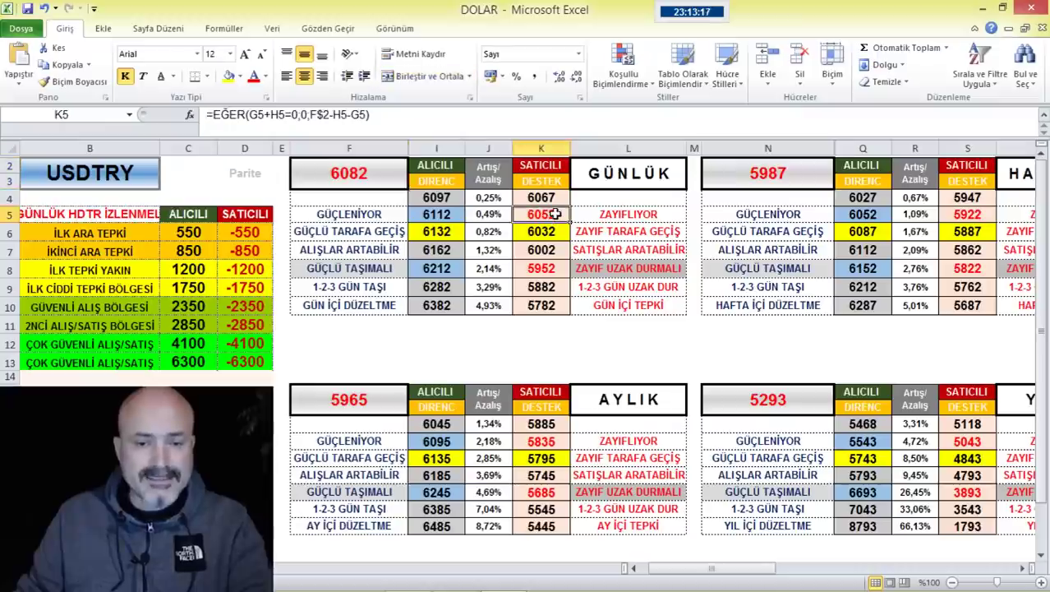
click(550, 255)
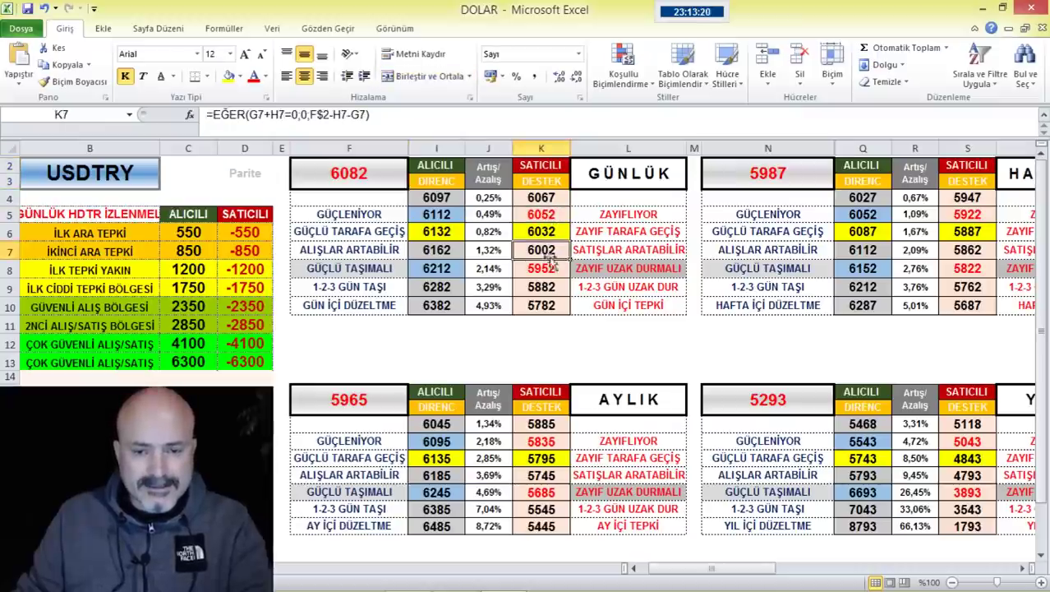
click(547, 271)
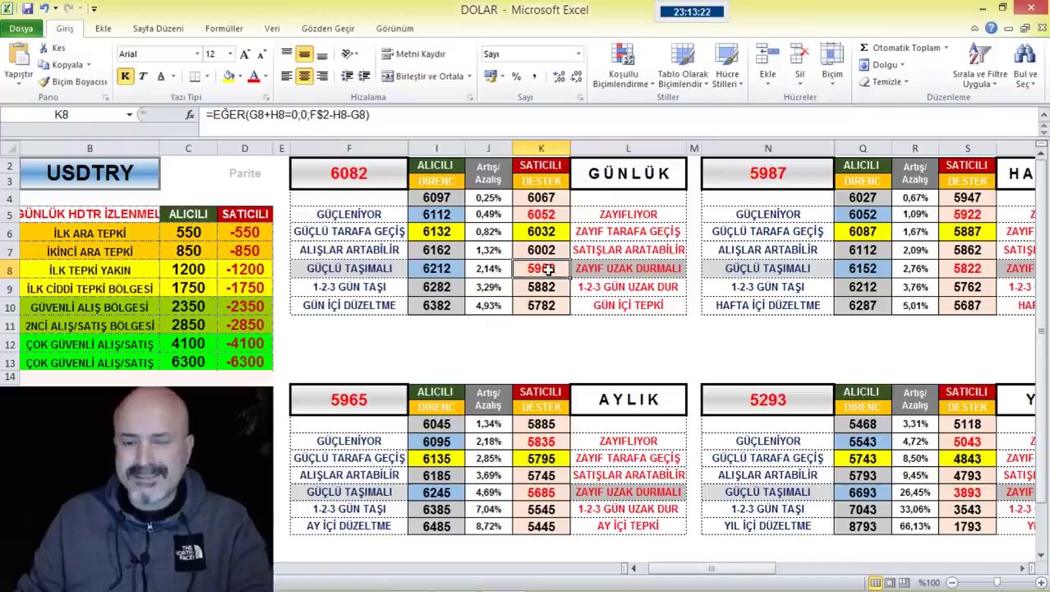
click(547, 232)
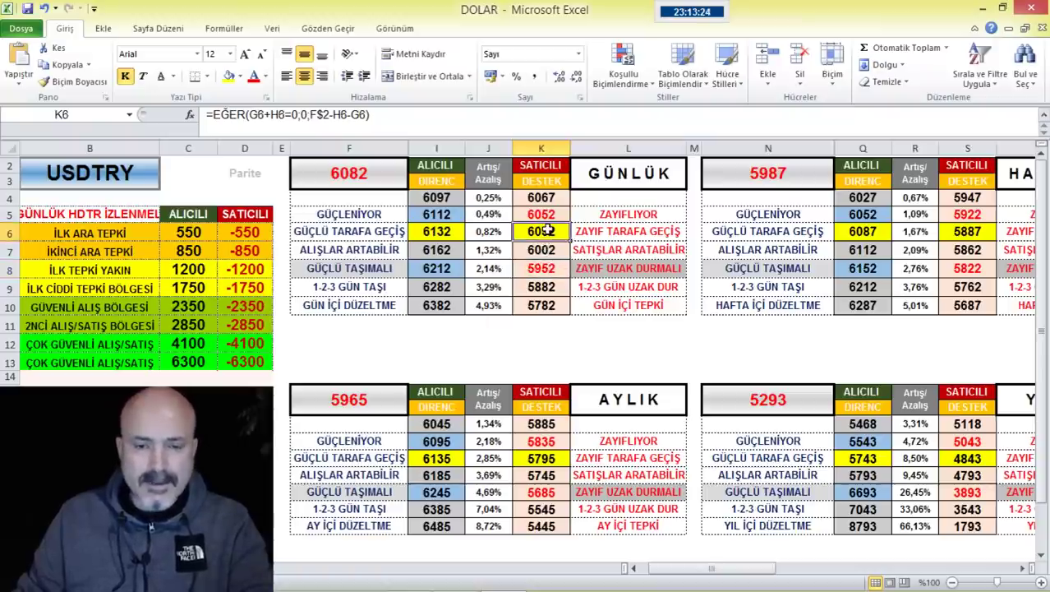
click(549, 254)
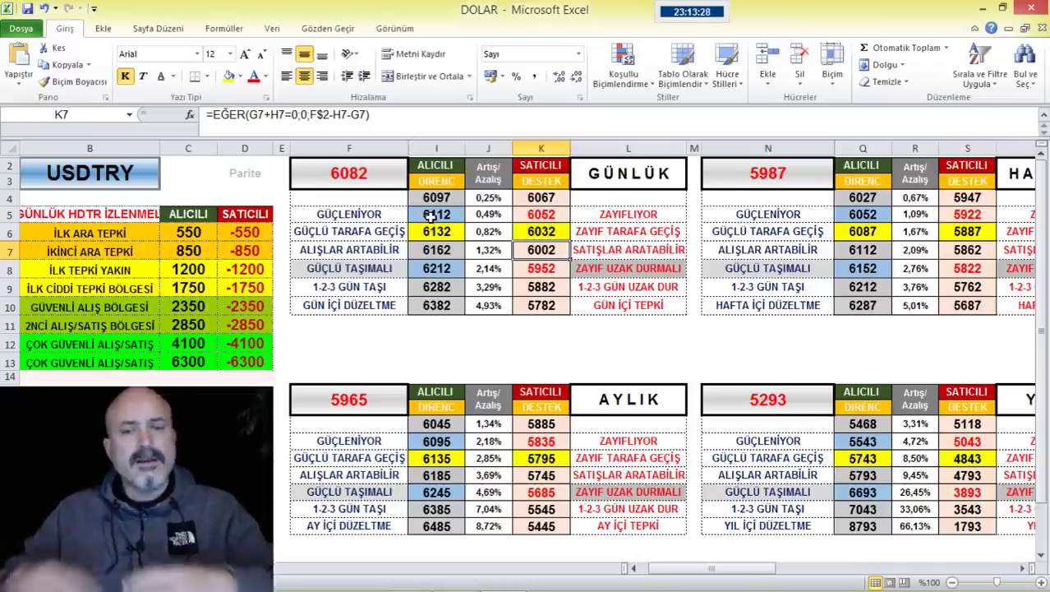
- Set the weekly base price in cell N2 of the DOLAR workbook to 6082
click(791, 174)
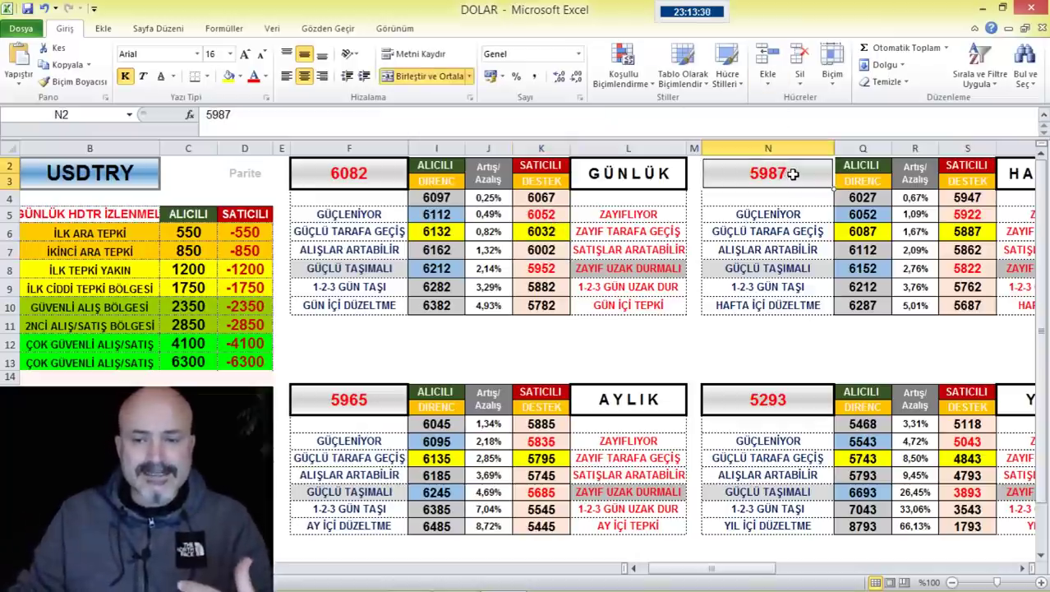
text(602)
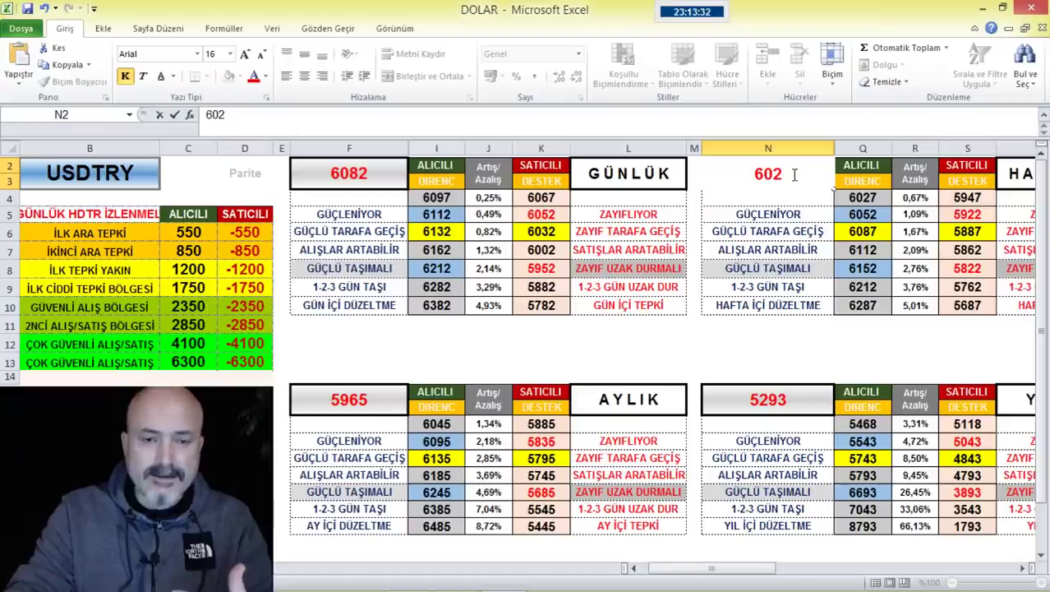
key(BackSpace)
text(82)
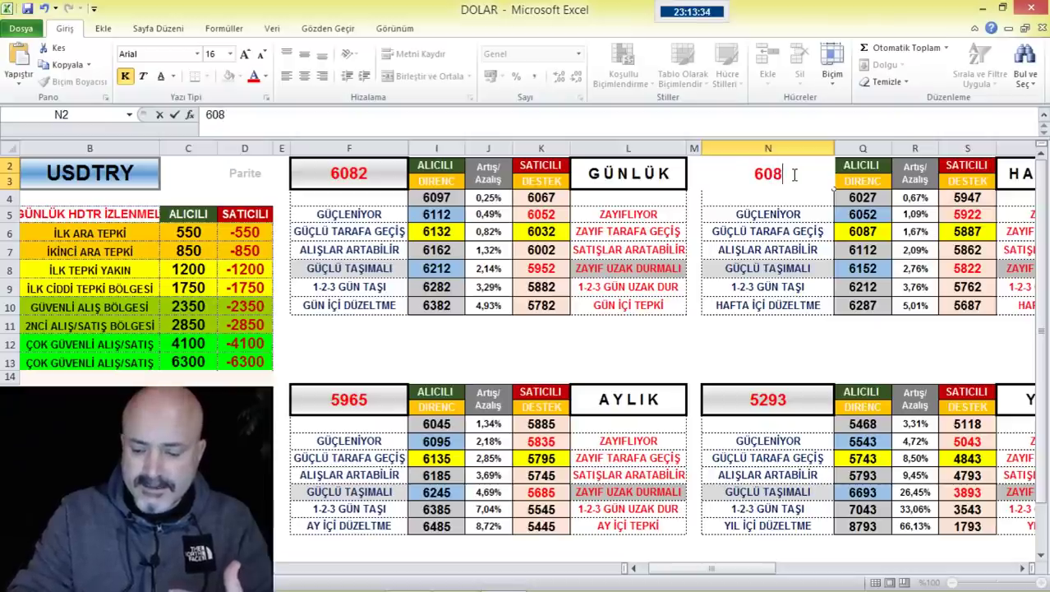
key(Return)
- Examine the weekly support levels in column S and the seller-side İLK ARA TEPKİ value for USDTRY
click(972, 214)
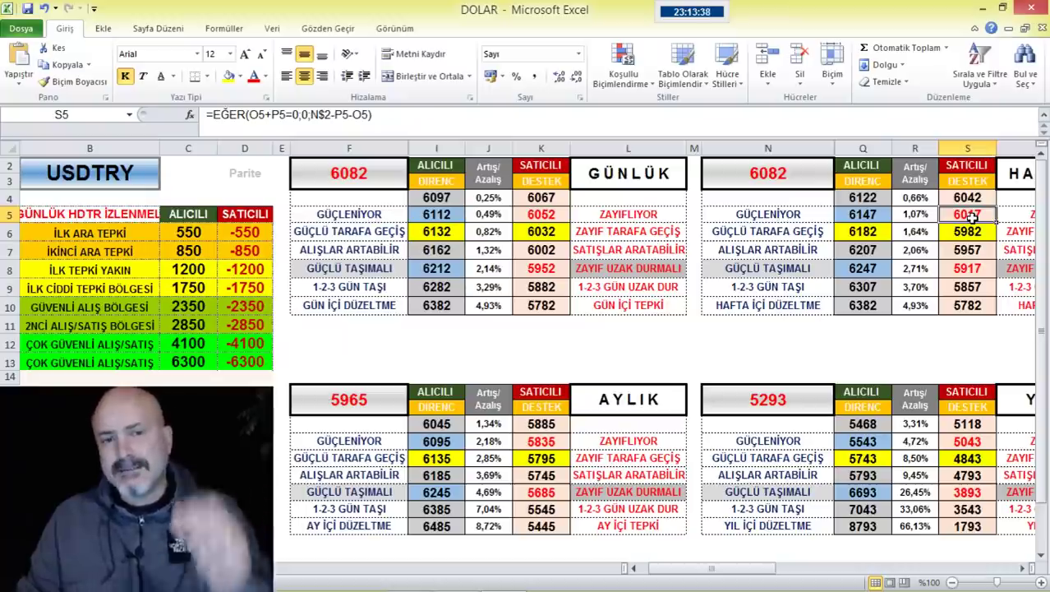
click(979, 271)
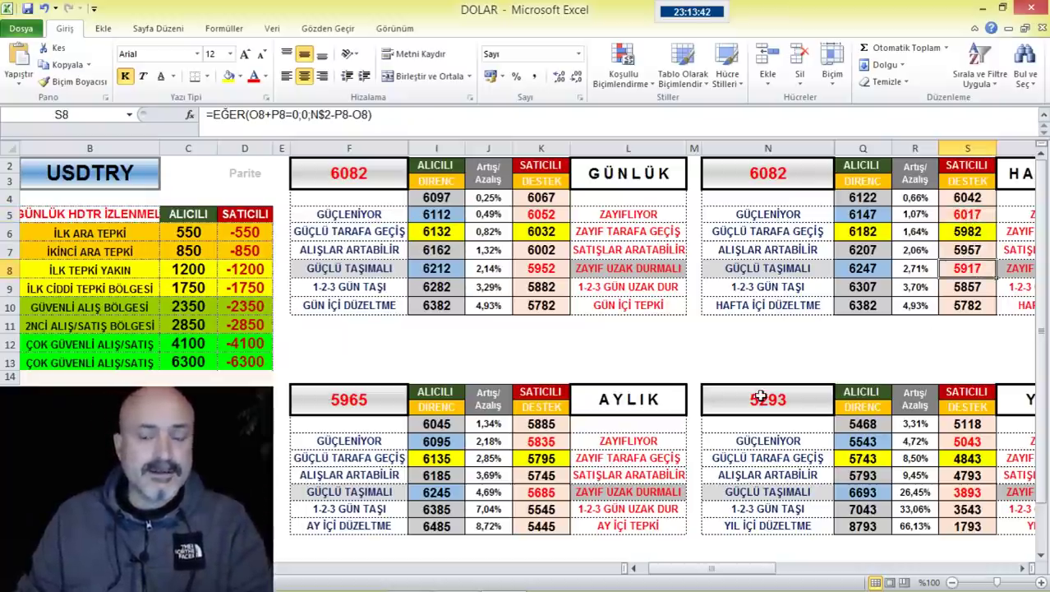
scroll(523, 350, down, 1)
scroll(523, 350, up, 1)
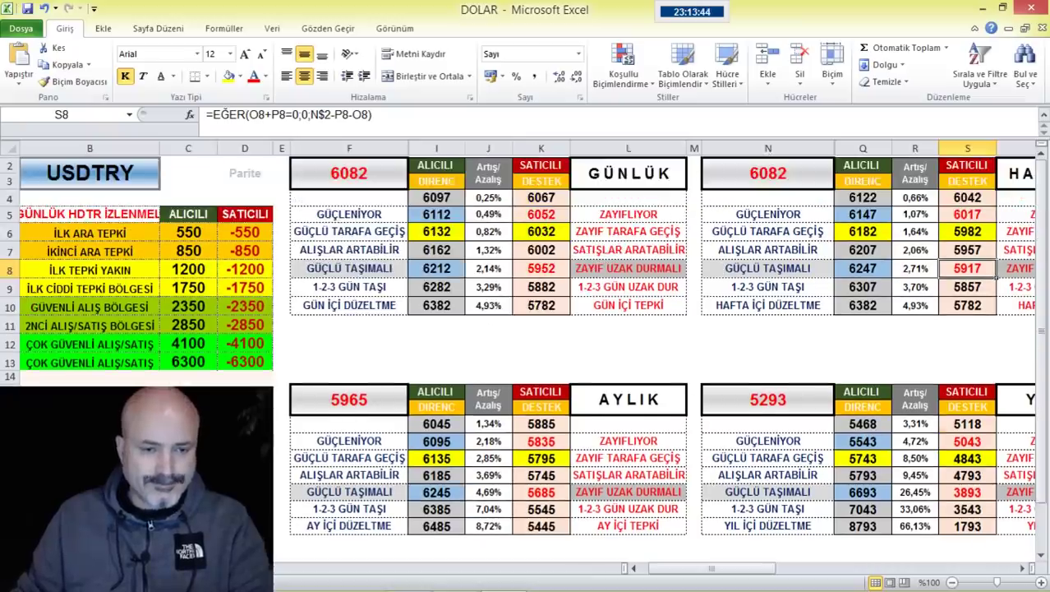
click(255, 234)
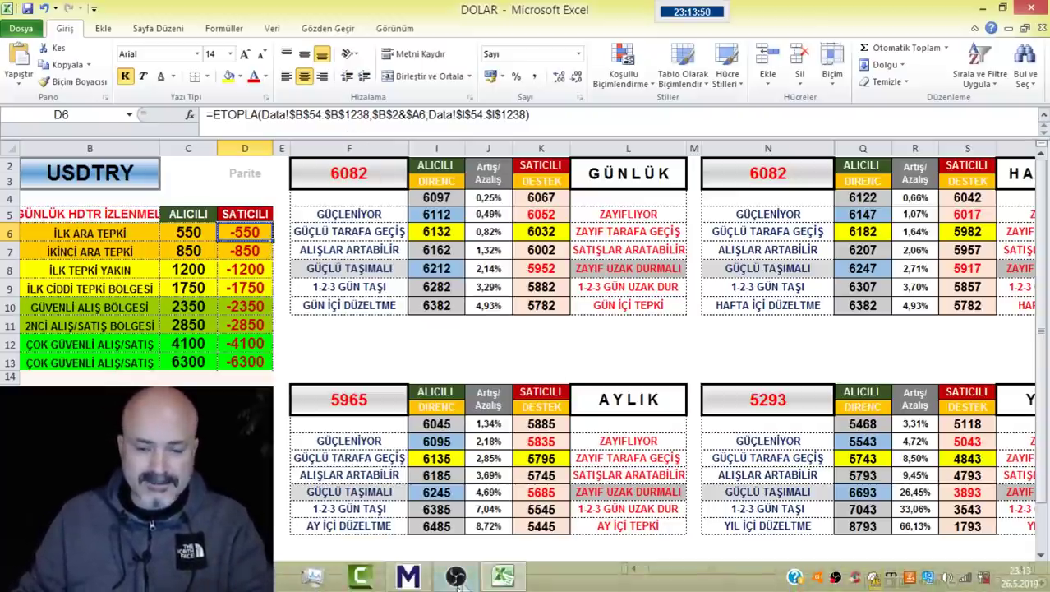
- Switch to Matriks, review the USDTRY daily chart and load the XAUUSD chart in its place
click(407, 573)
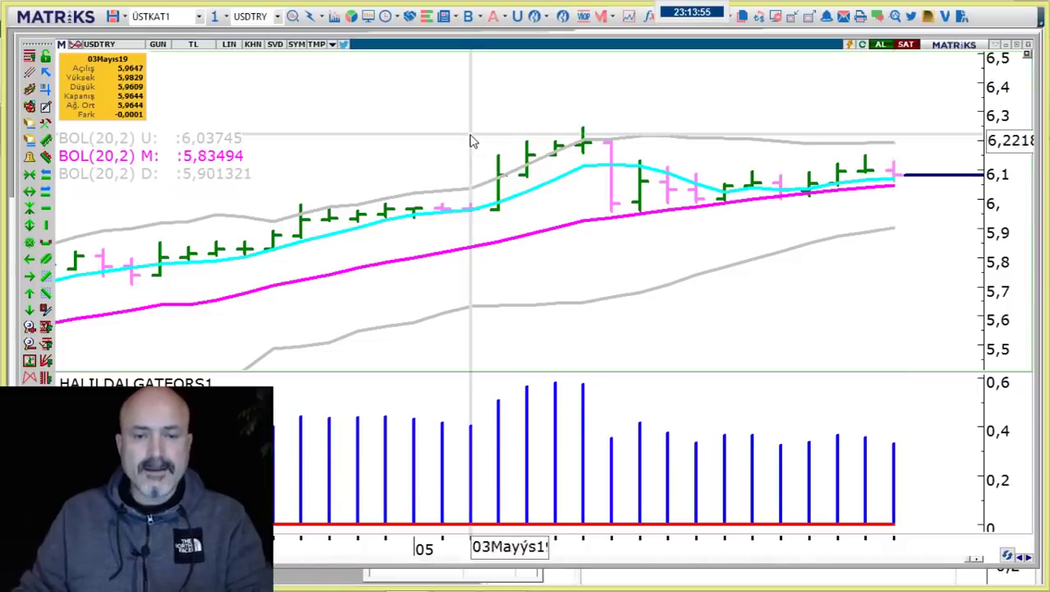
scroll(471, 141, down, 3)
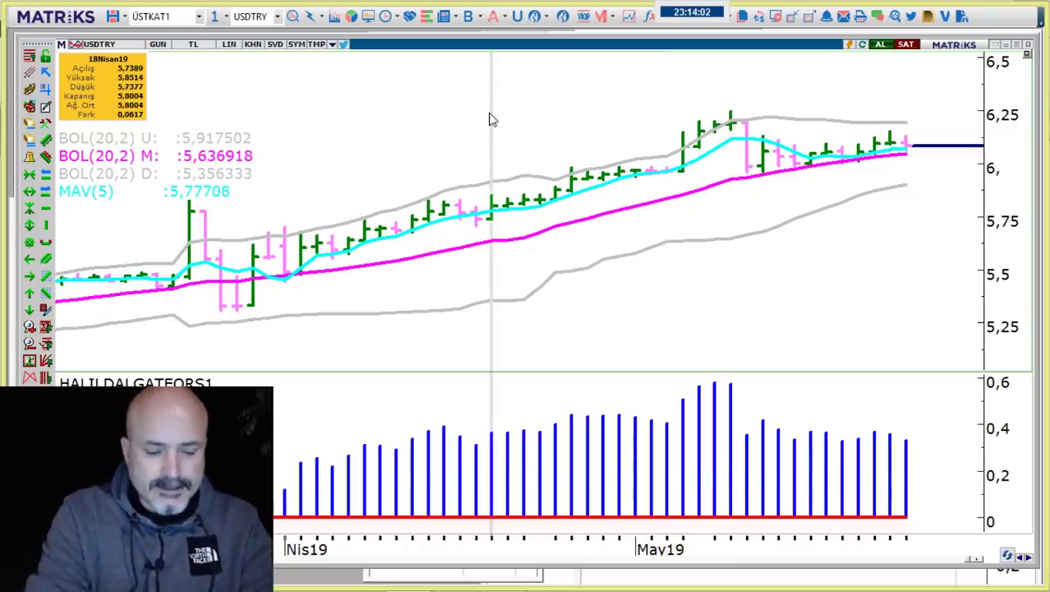
text(XAUUSD)
key(Return)
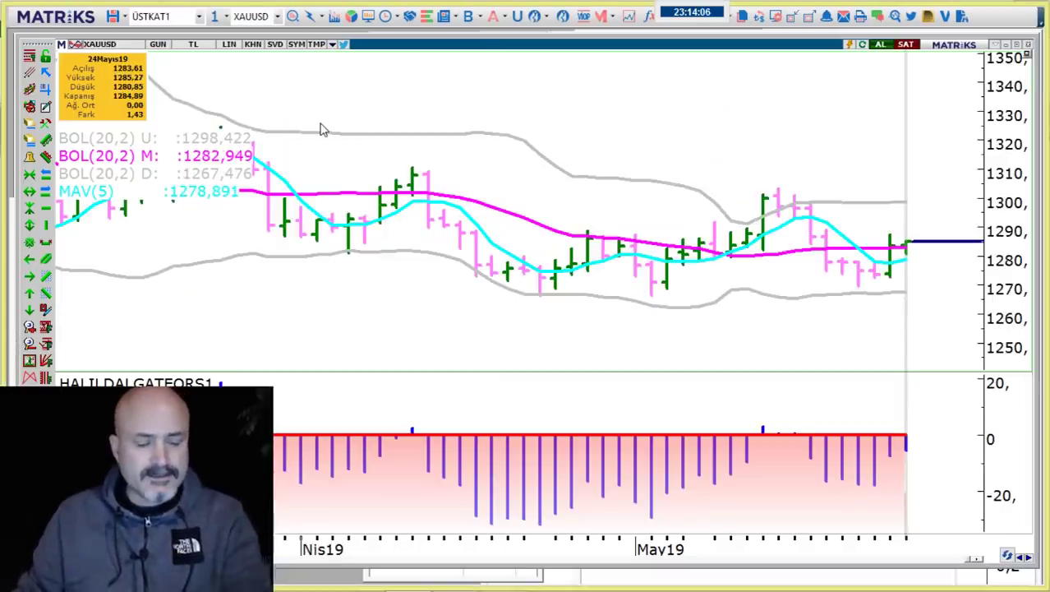
- Return to Excel and close the DOLAR workbook, saving its changes
key(alt+Tab)
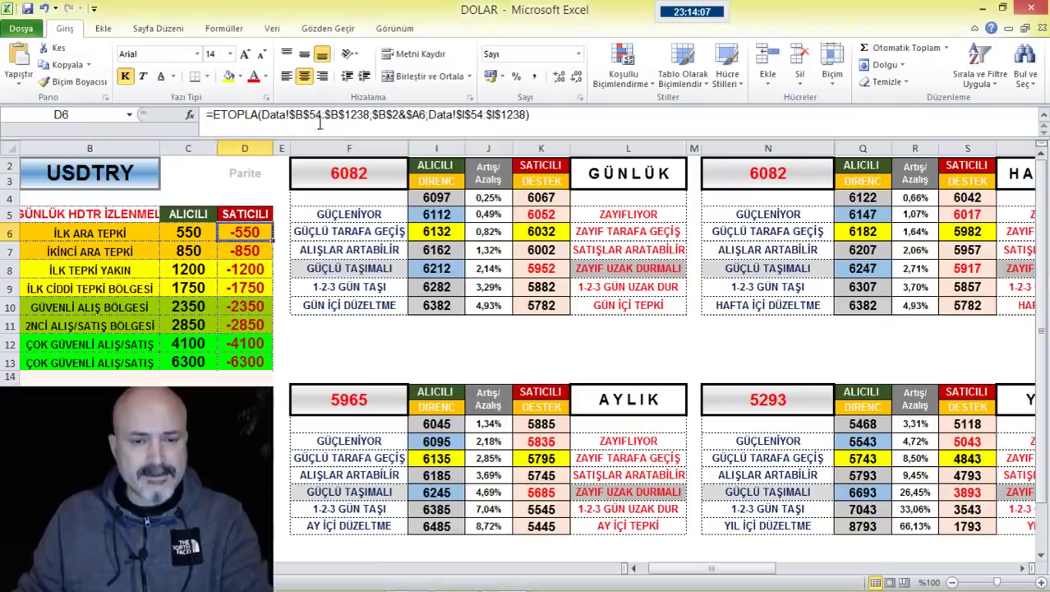
click(1032, 12)
click(460, 325)
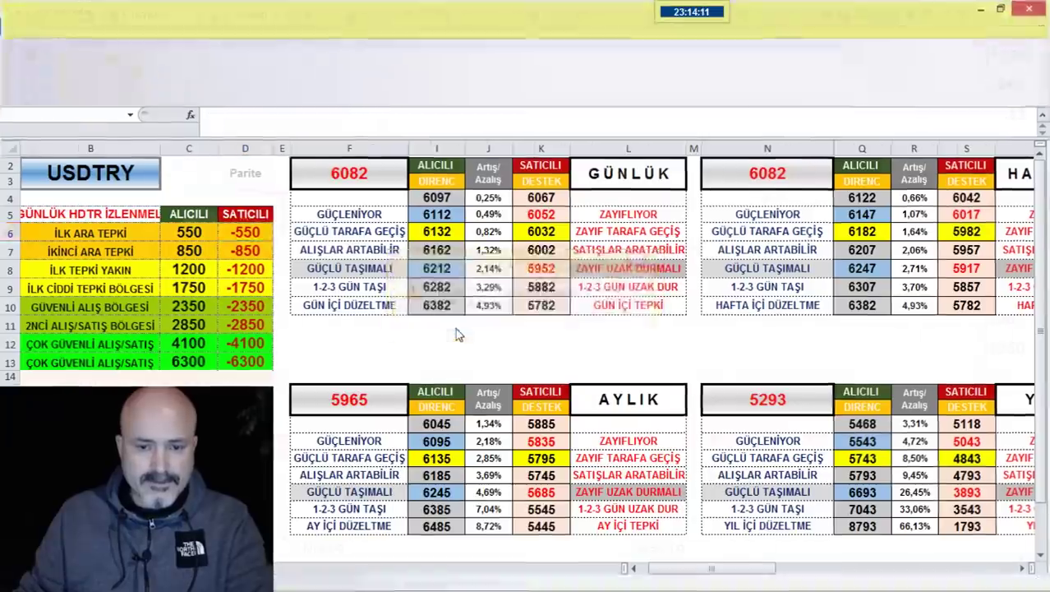
- Open the ONS ALTIN workbook from the EXCEL TÜM folder and bring it to the front
key(alt+Tab)
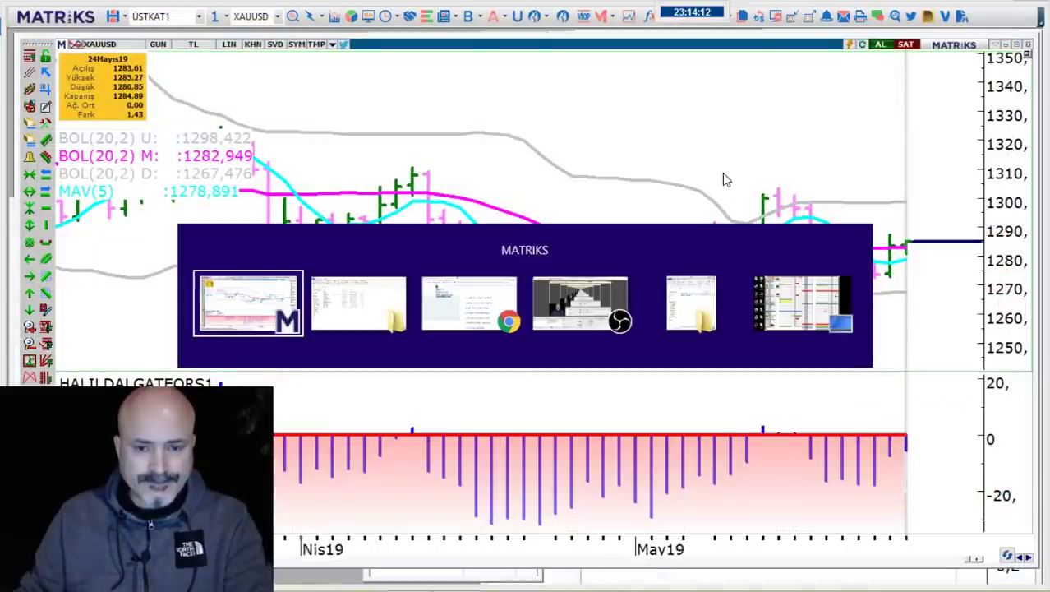
key(Tab)
key(alt+Tab)
key(Tab)
key(Tab)
key(Tab)
key(Tab)
key(Tab)
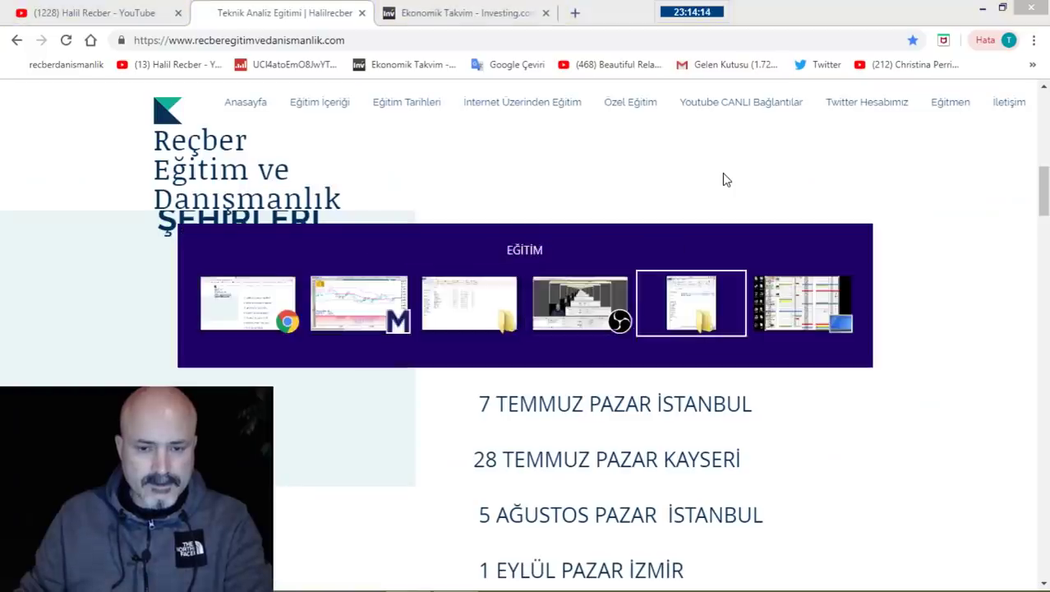
key(alt+Tab)
key(Tab)
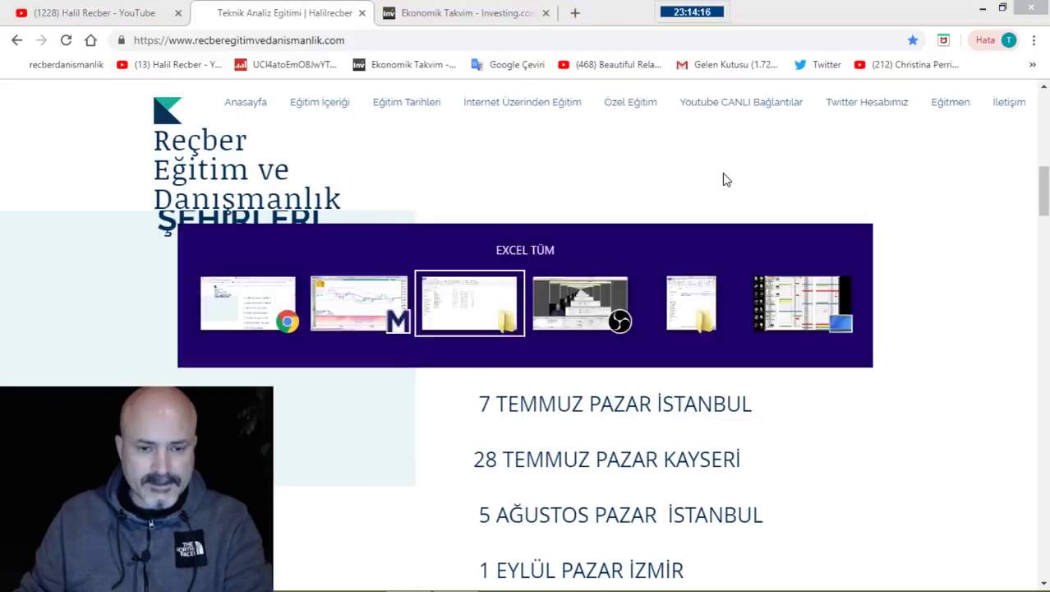
double_click(189, 298)
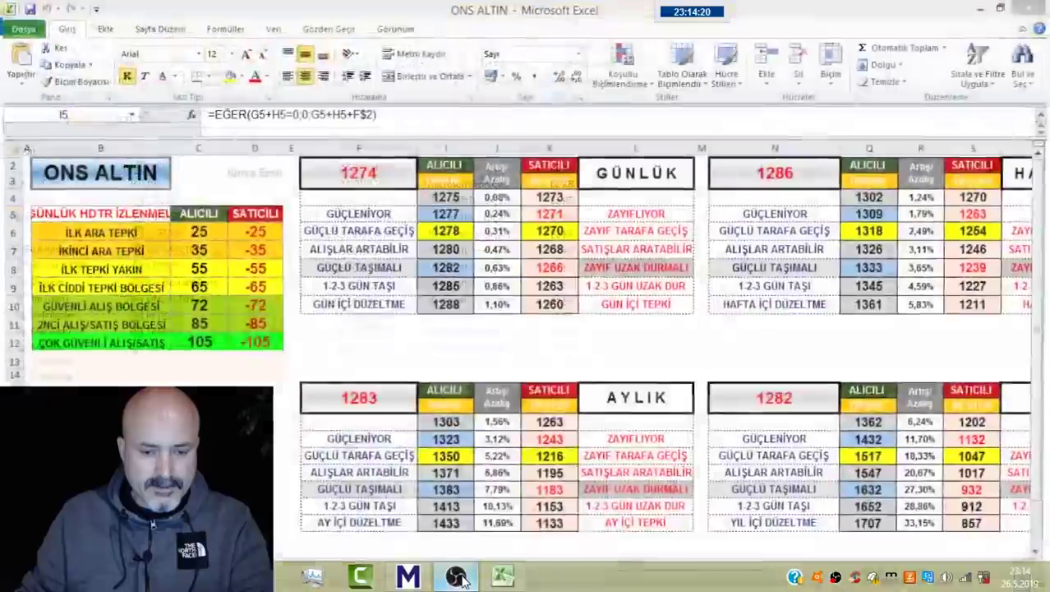
click(461, 577)
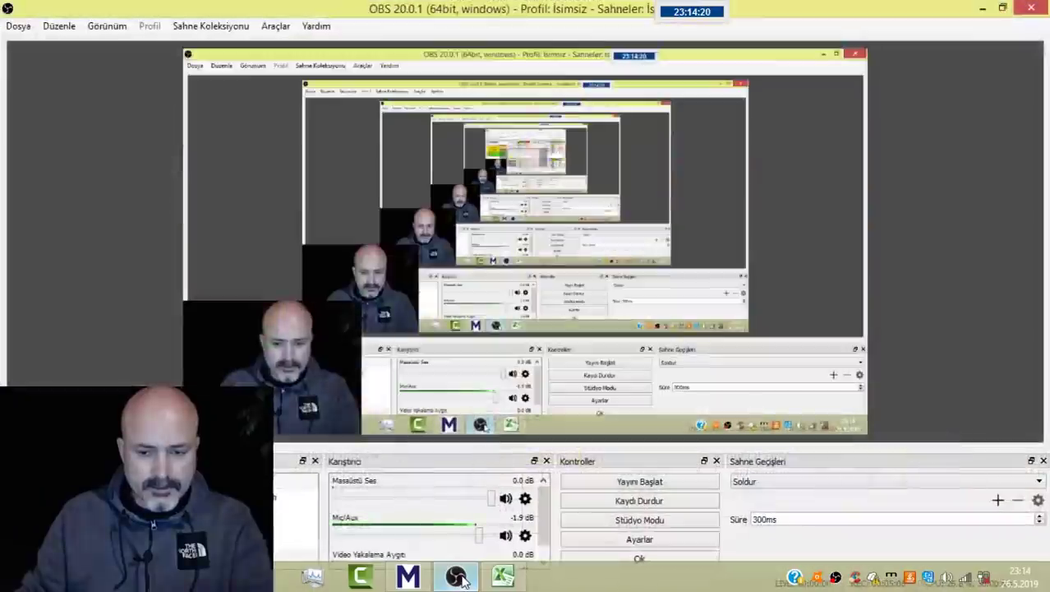
click(461, 577)
- Set the daily (GÜNLÜK) base price in cell F2 of the ONS ALTIN workbook to 1284
click(344, 173)
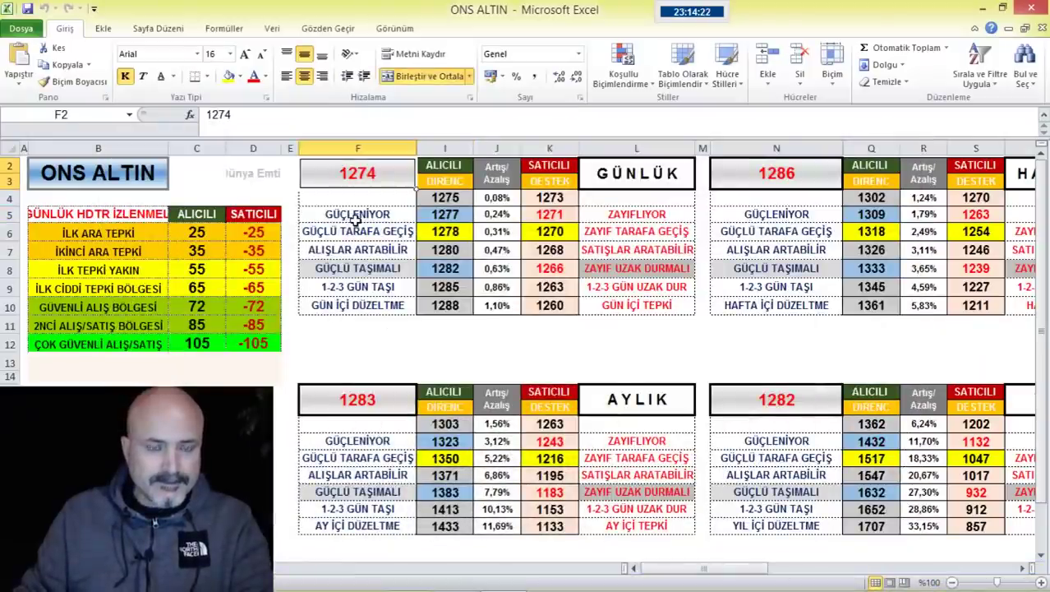
text(1284)
key(Return)
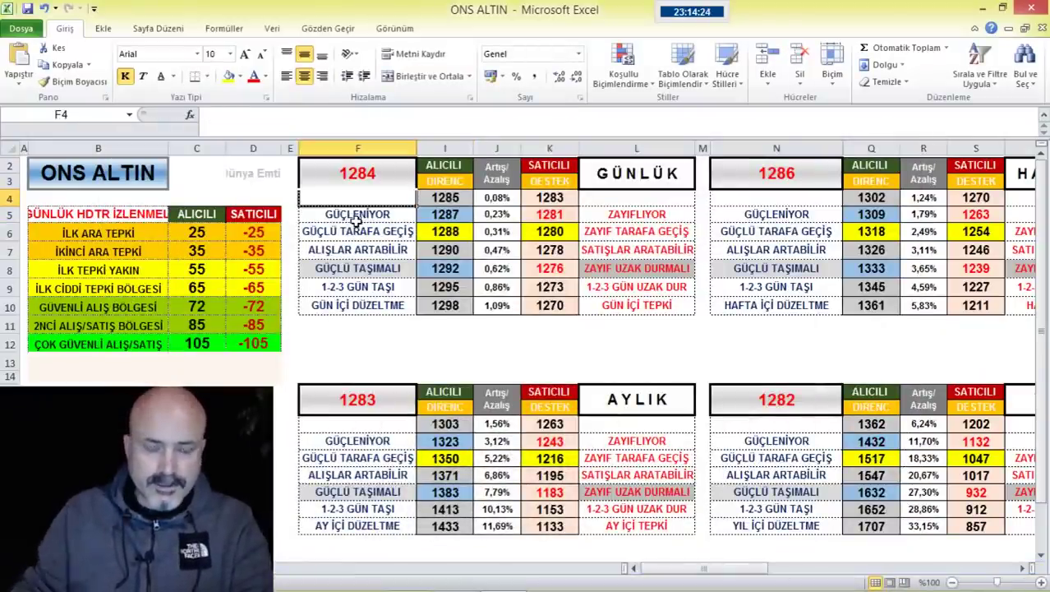
- Check the XAUUSD closing price in Matriks and set the daily base price in cell F2 of ONS ALTIN to 1285
click(408, 577)
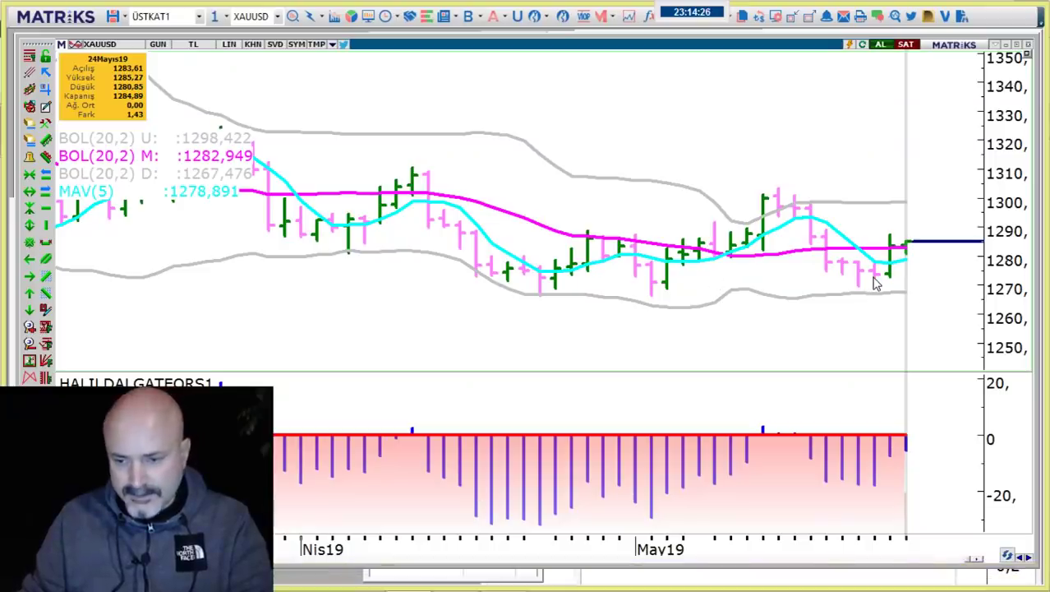
mouse_move(876, 283)
key(alt+Tab)
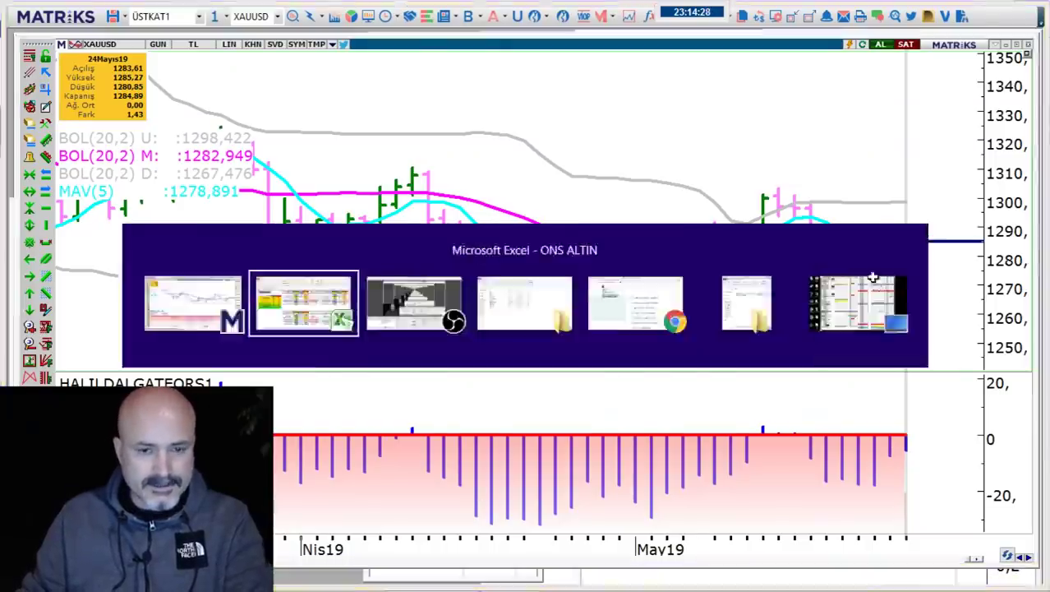
click(364, 171)
text(1285)
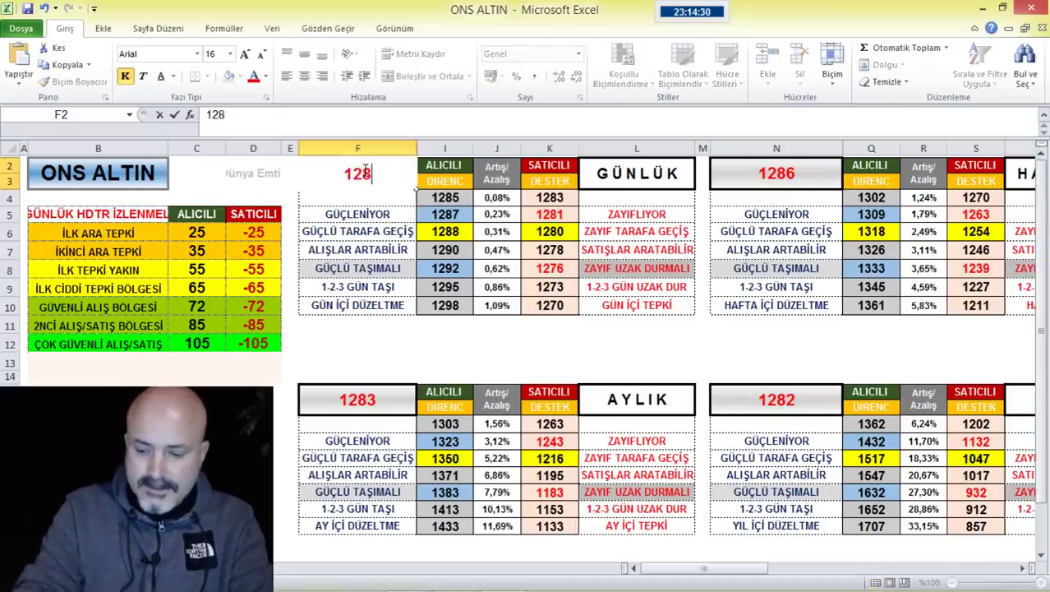
key(Return)
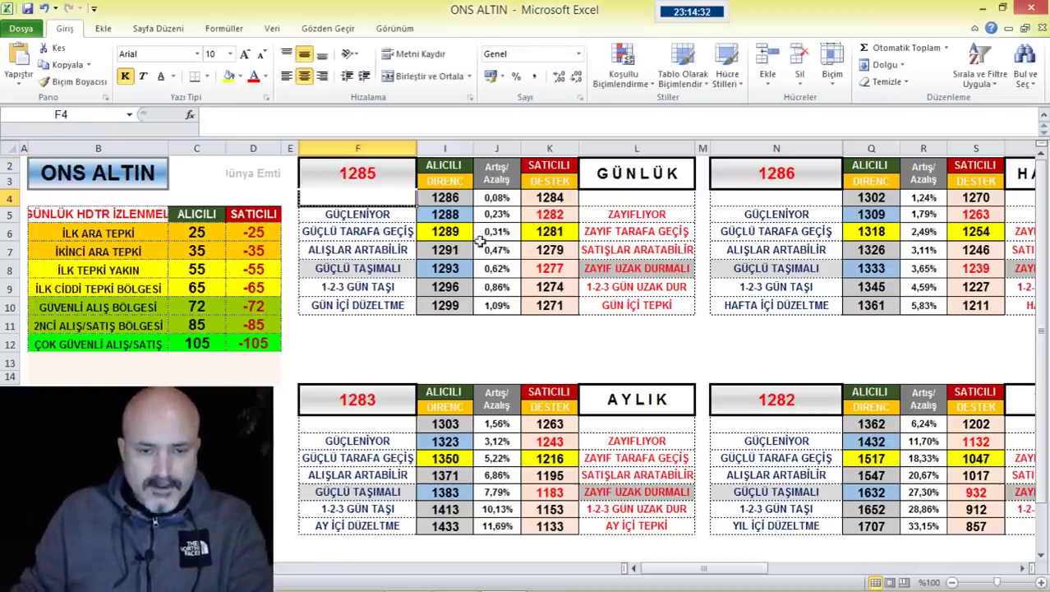
- Compare the XAUUSD price and oscillator in Matriks with the İLK ARA TEPKİ values and daily levels in the ONS ALTIN workbook
click(406, 571)
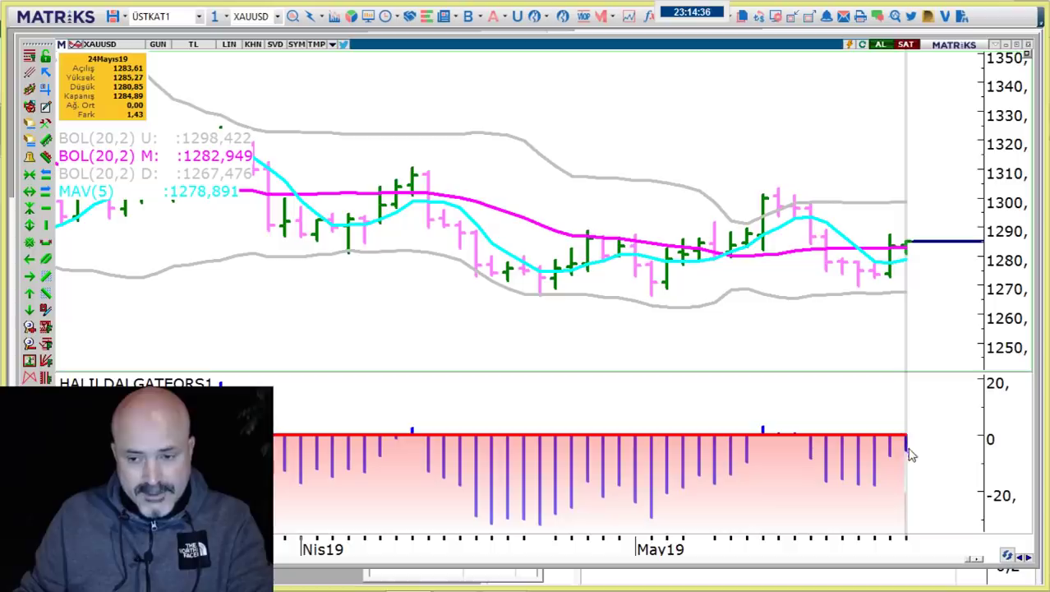
key(alt+Tab)
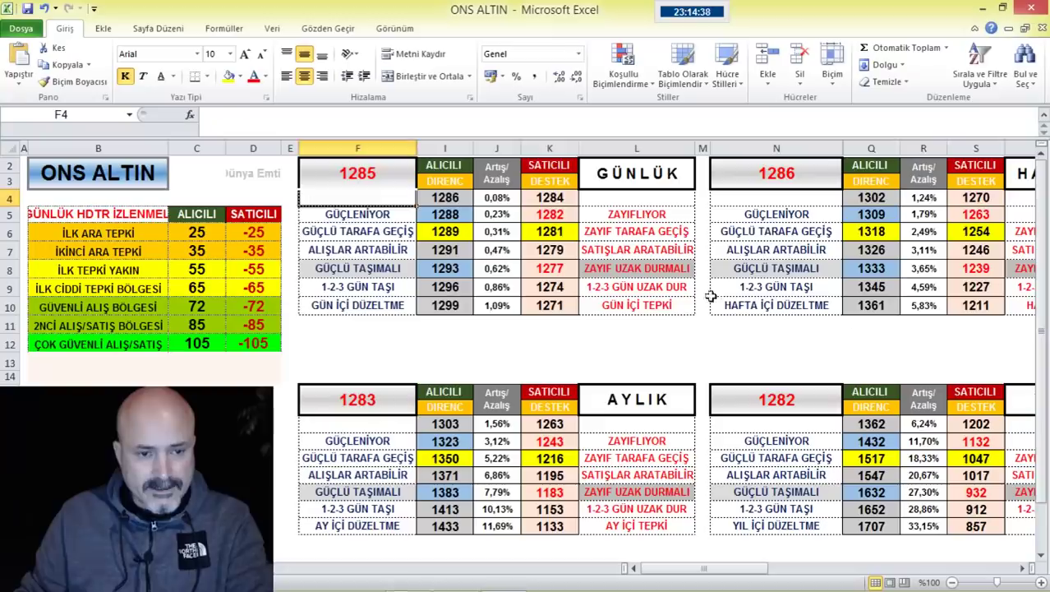
click(210, 234)
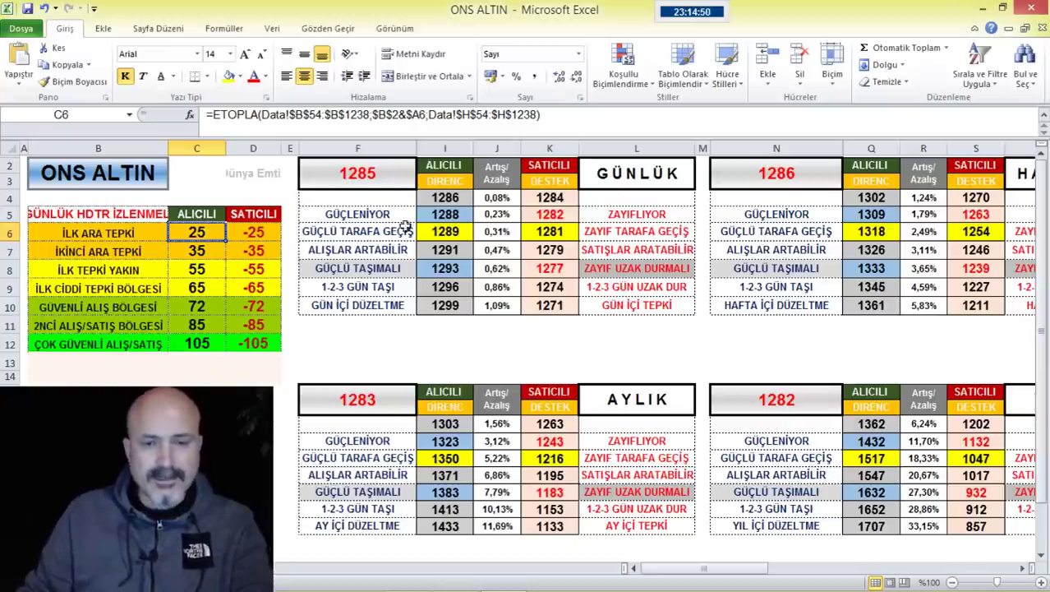
click(258, 232)
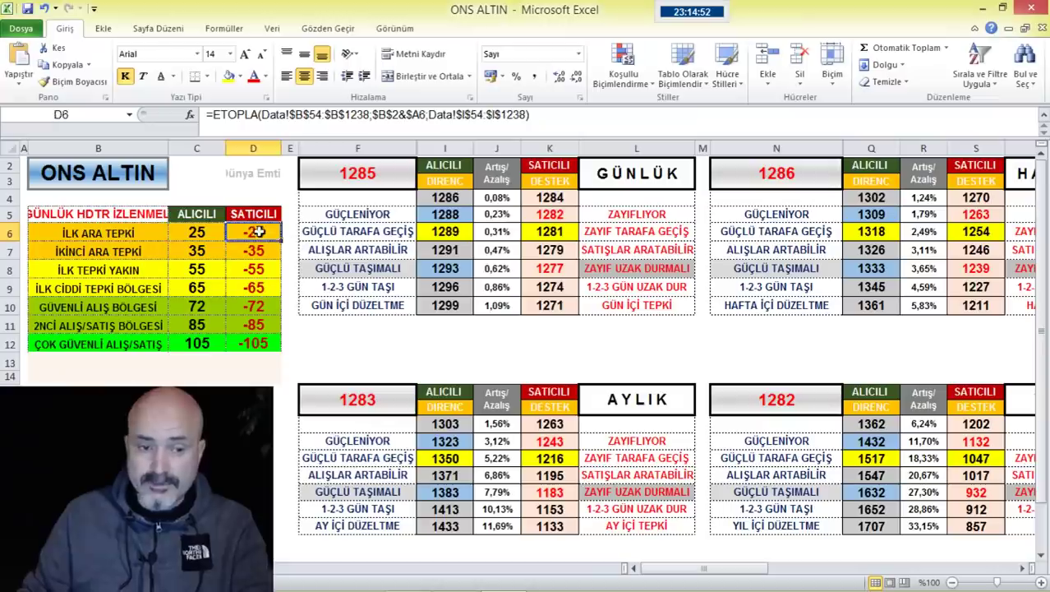
key(alt+Tab)
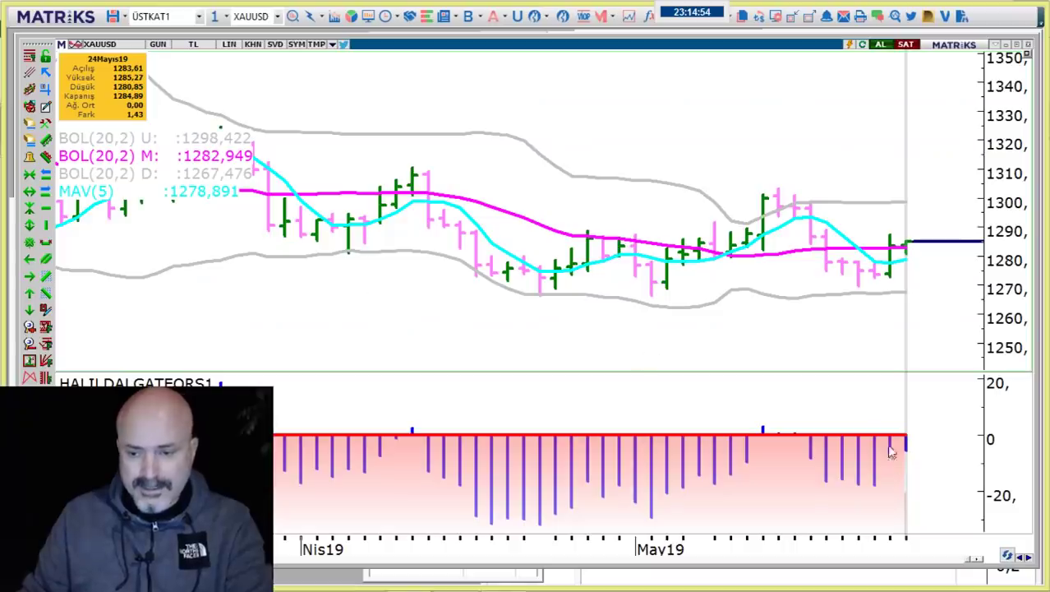
key(alt+Tab)
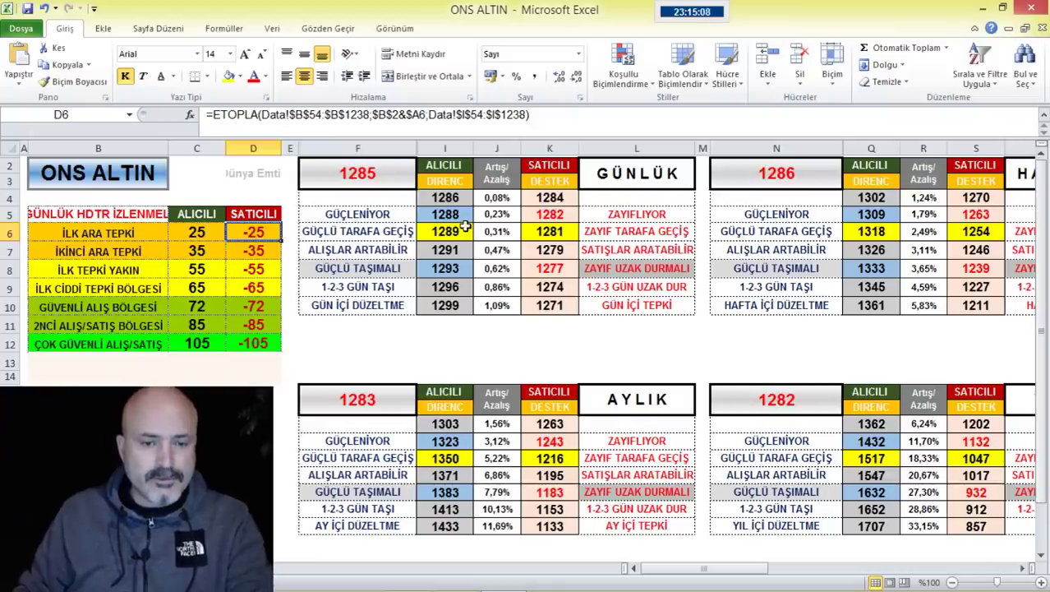
key(alt+Tab)
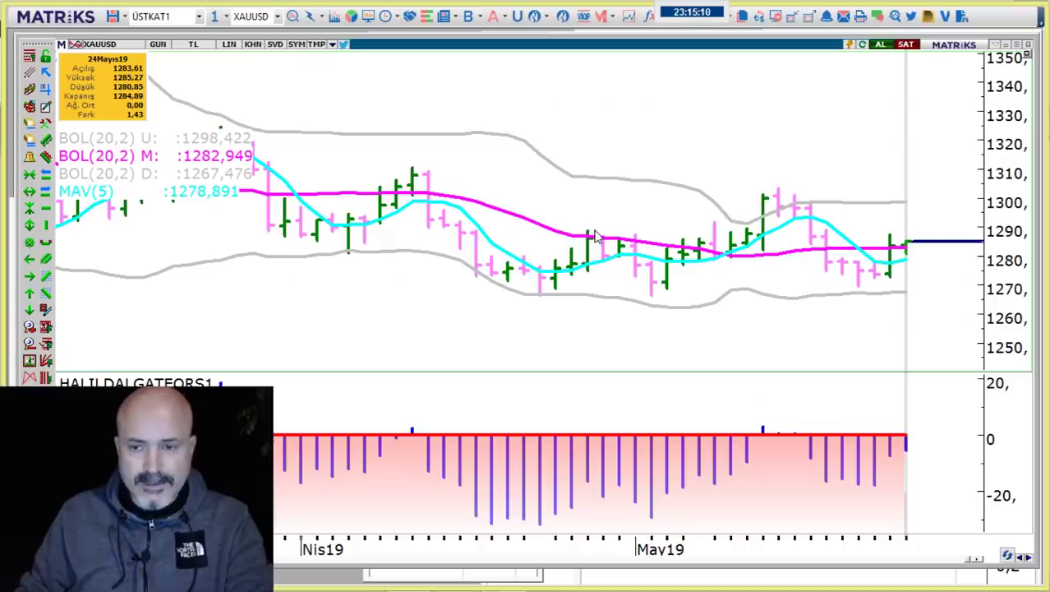
- Show the XAUUSD chart on the Seans(240) period and check the daily ALICILI levels in cells I4 and I8 of ONS ALTIN
key(alt+Tab)
key(alt+Tab)
click(157, 44)
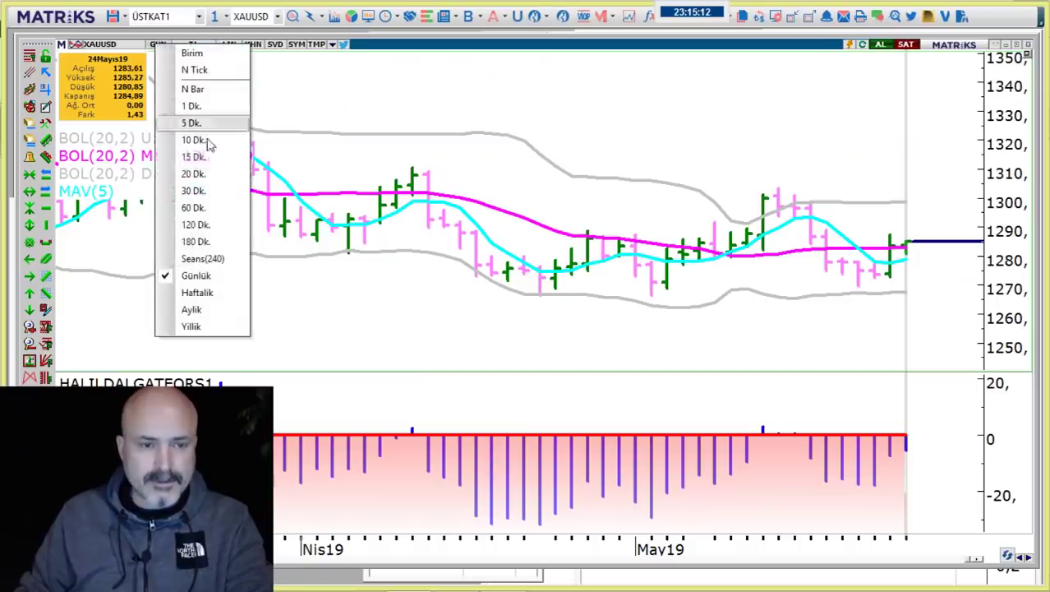
click(234, 258)
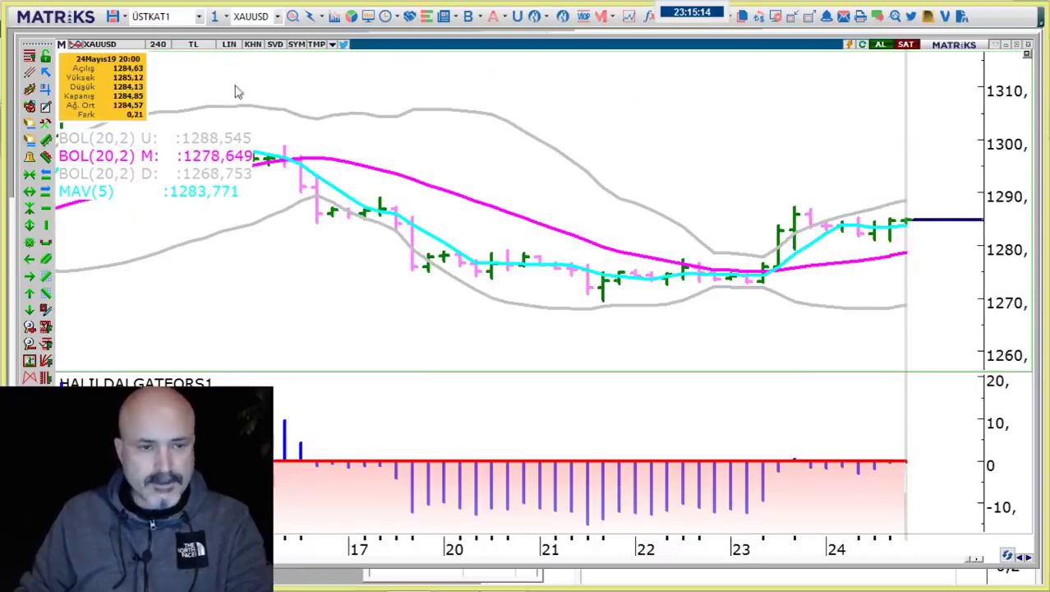
key(alt+Tab)
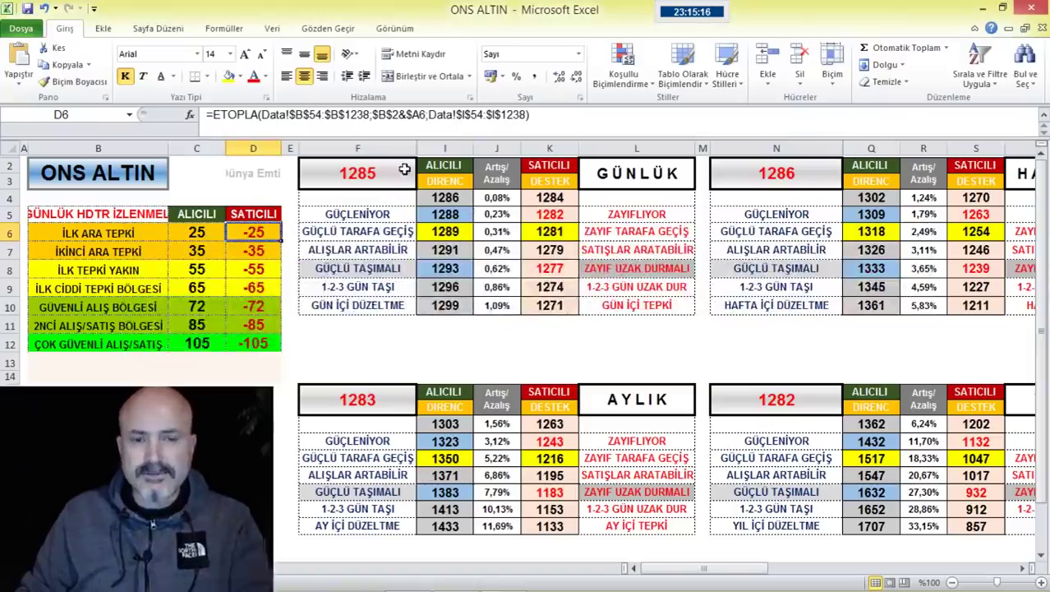
click(465, 198)
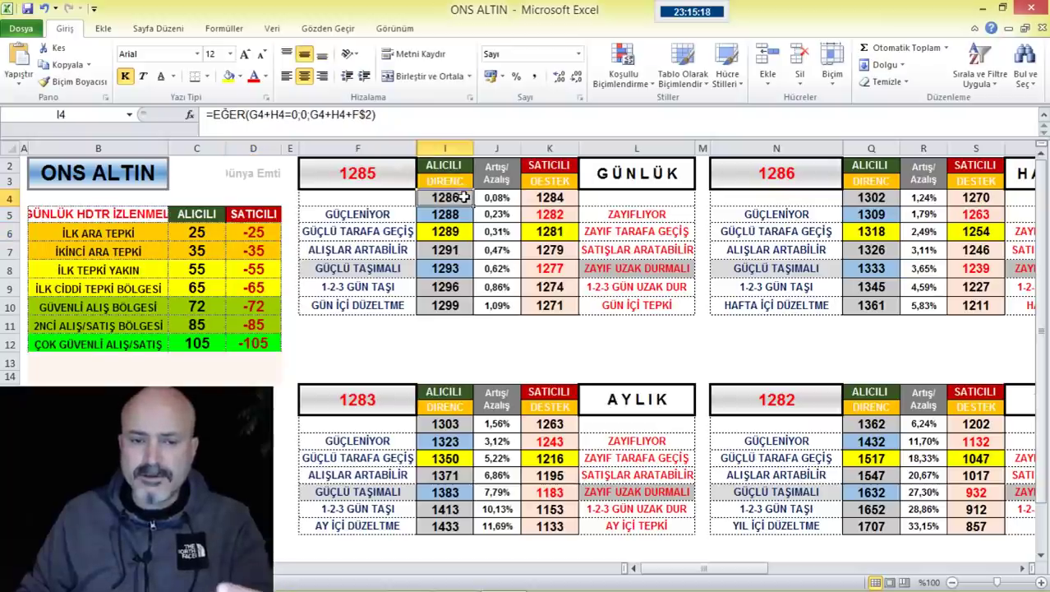
click(448, 268)
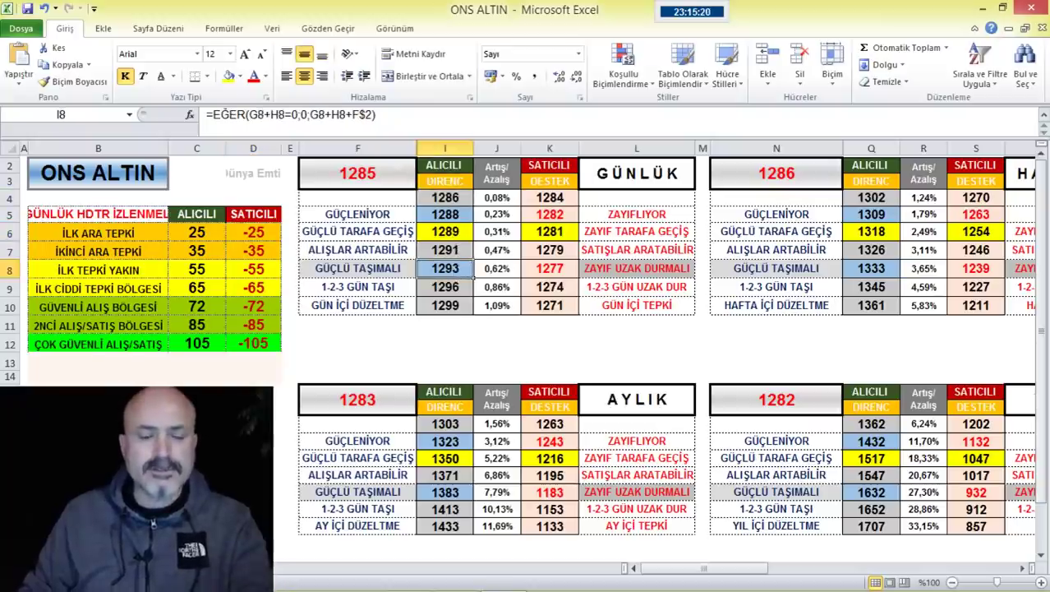
- Load the gram gold symbol GLDGR in the Matriks chart and set its period to daily (Günlük)
click(406, 578)
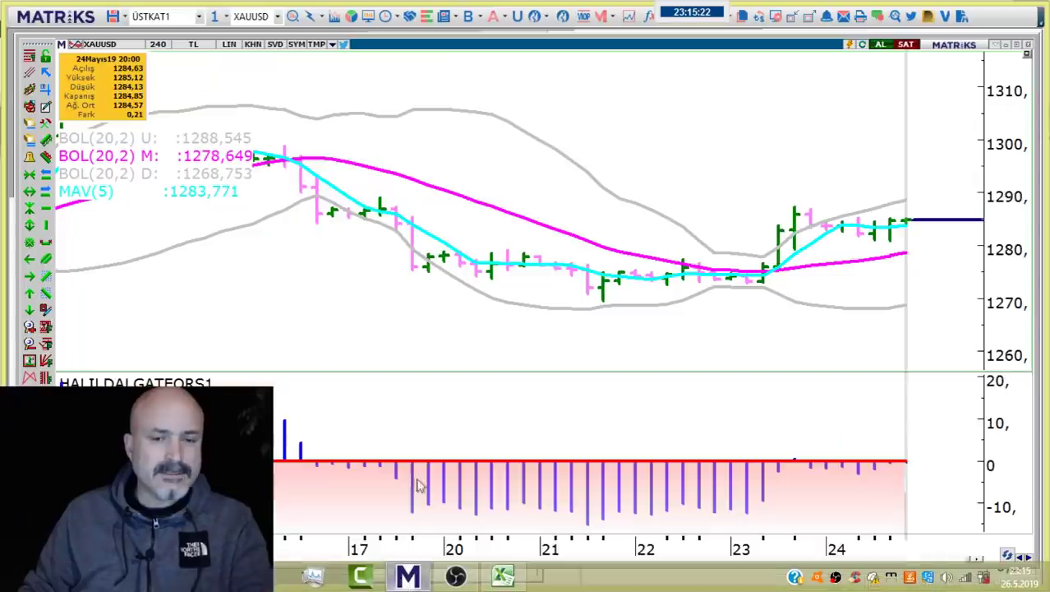
text(g)
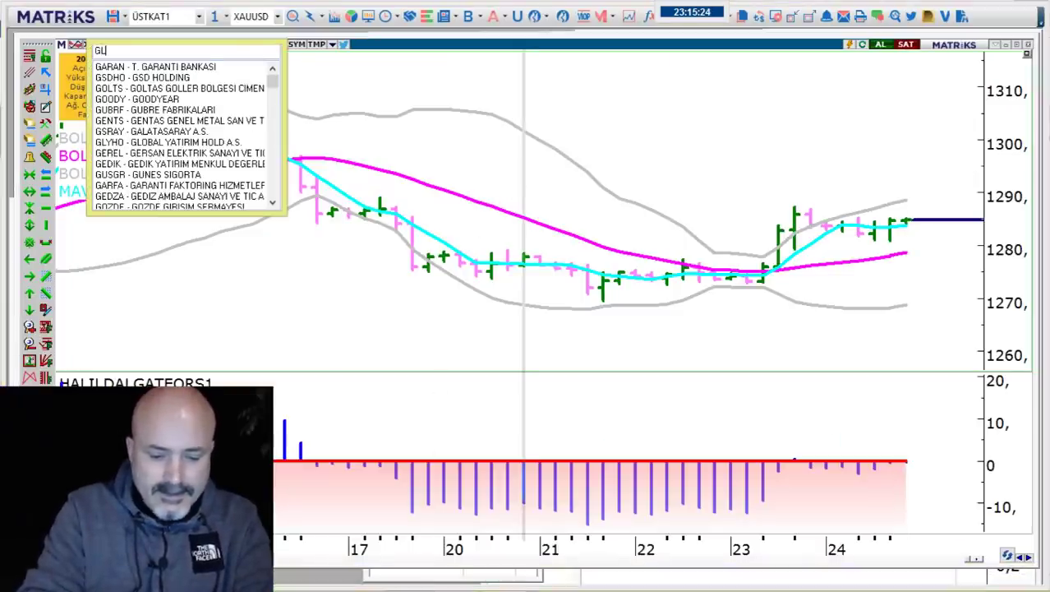
key(Escape)
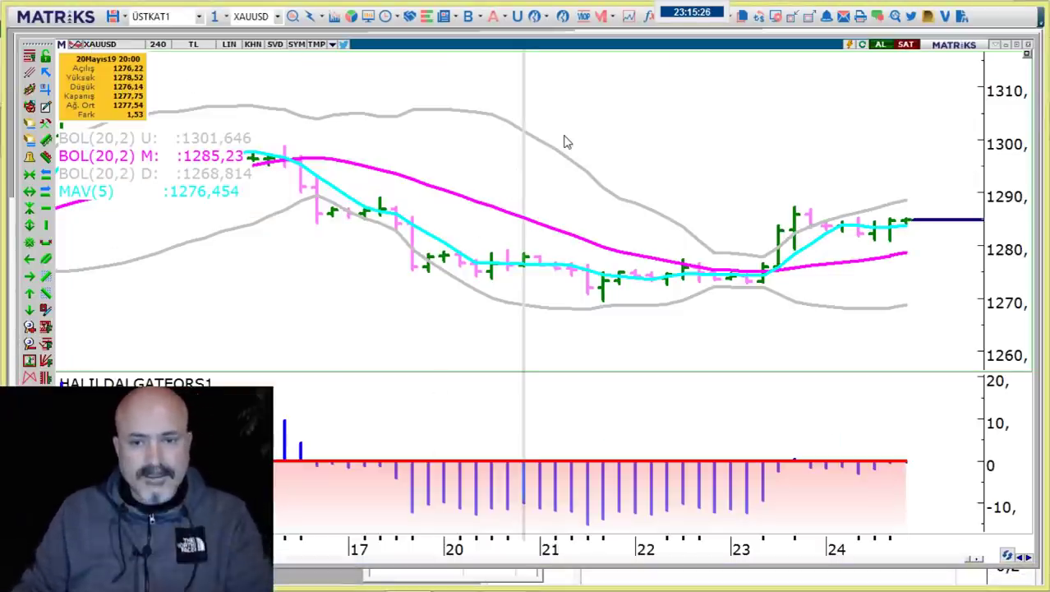
text(GLDG)
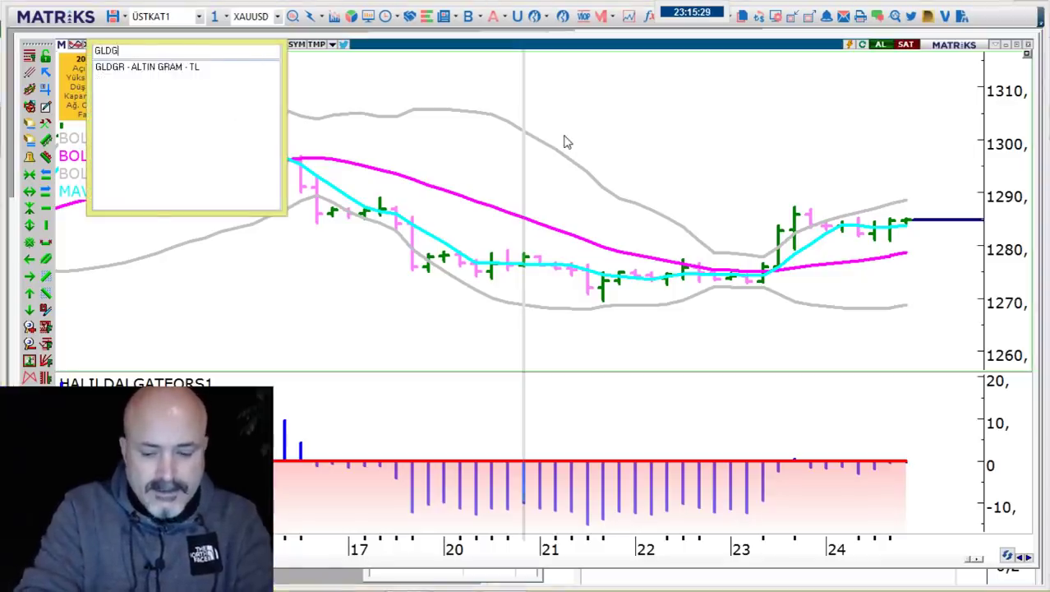
key(Return)
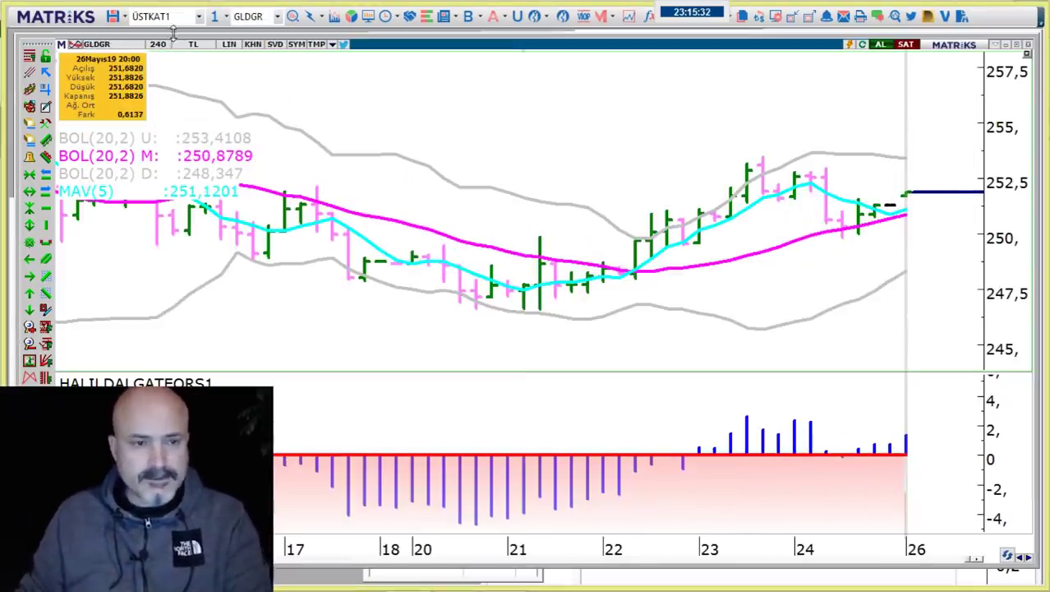
click(164, 44)
click(197, 274)
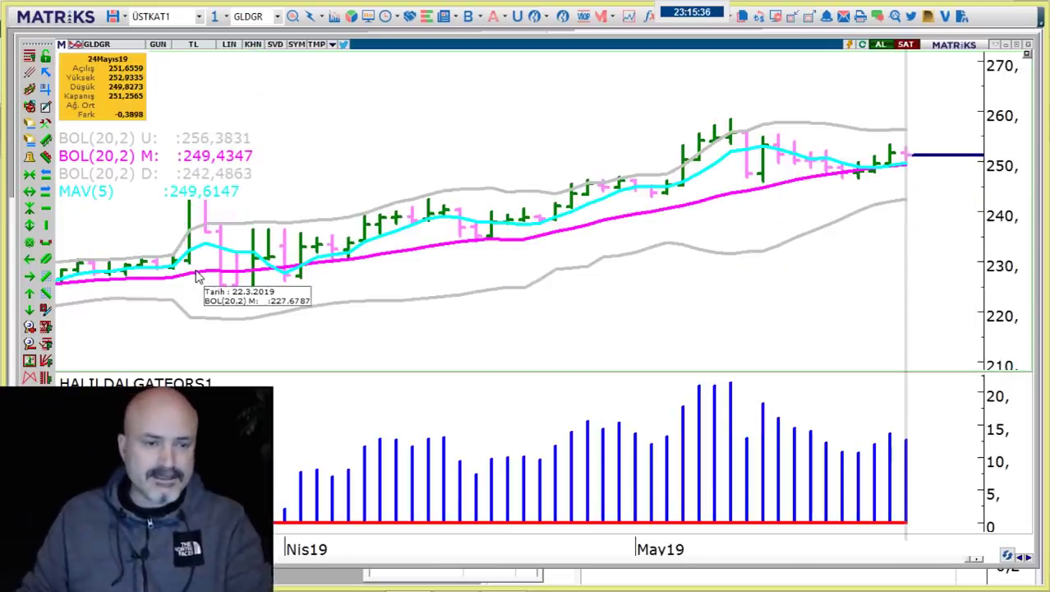
mouse_move(515, 295)
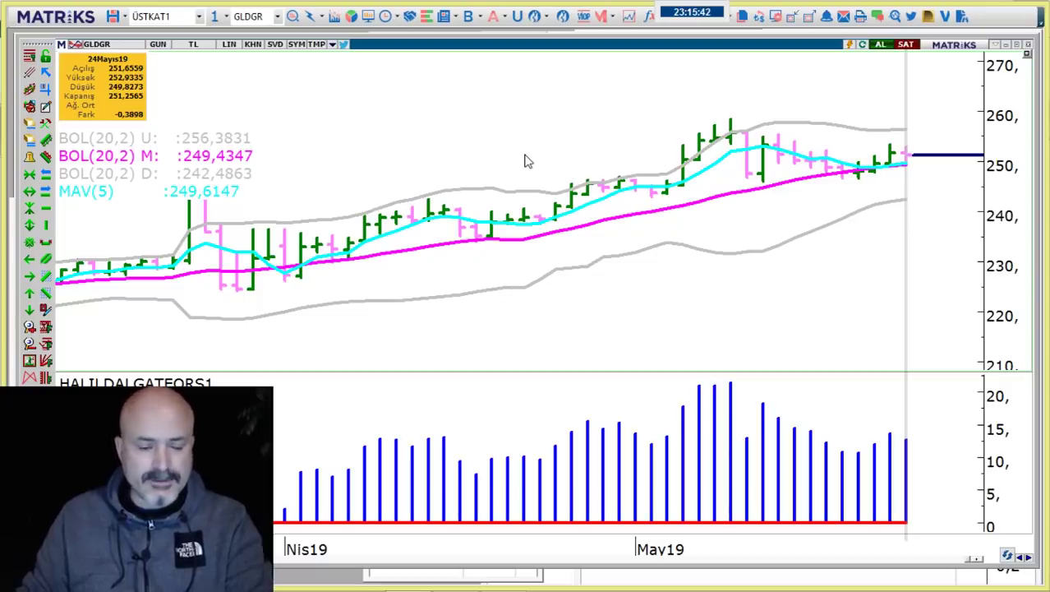
- Display the daily GBPUSD chart to look at its price and oscillator
key(space)
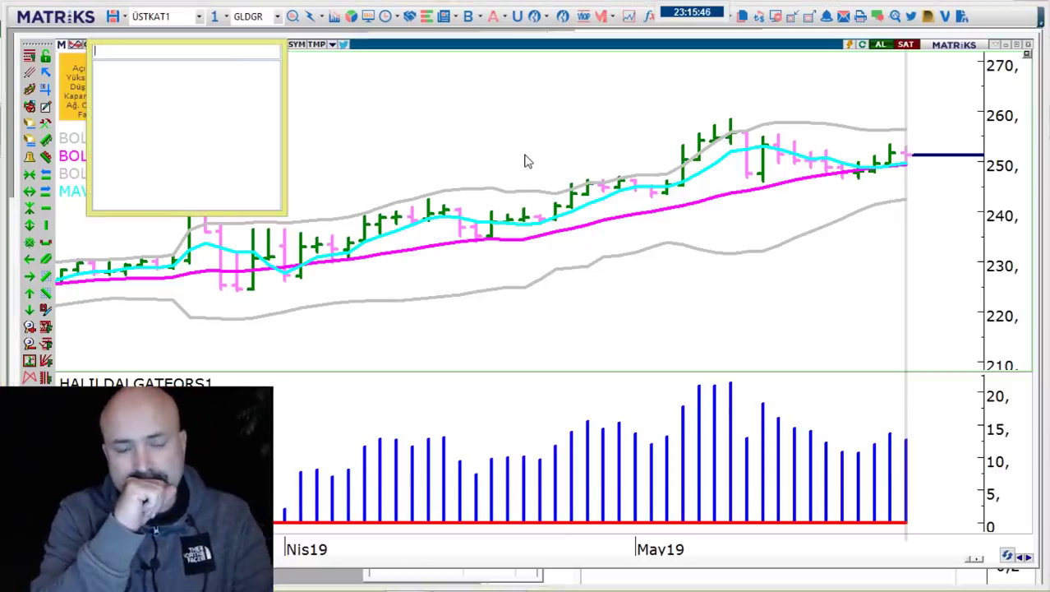
text(GBP)
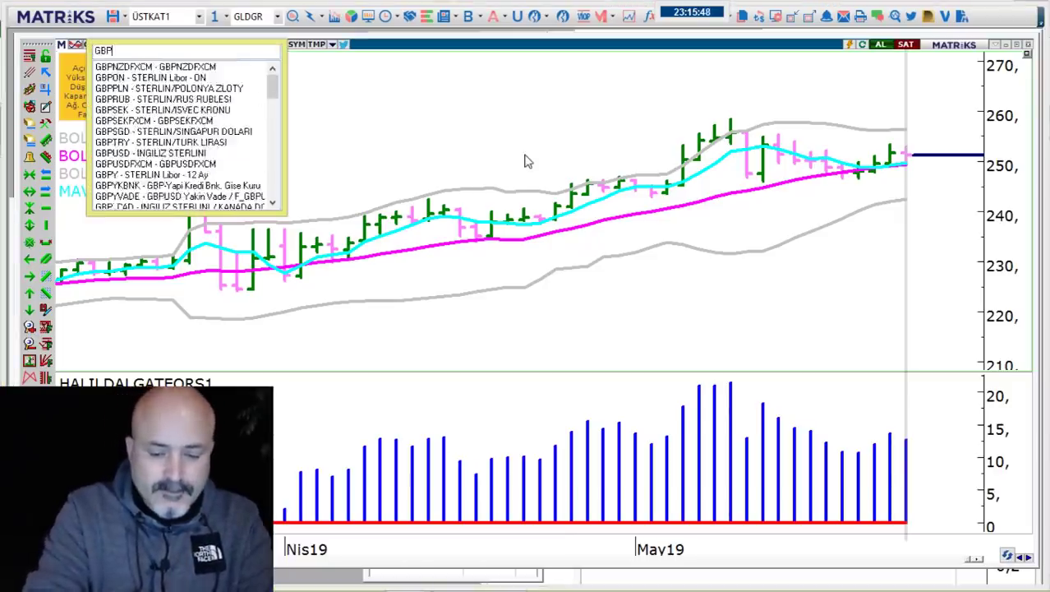
text(USD)
key(Return)
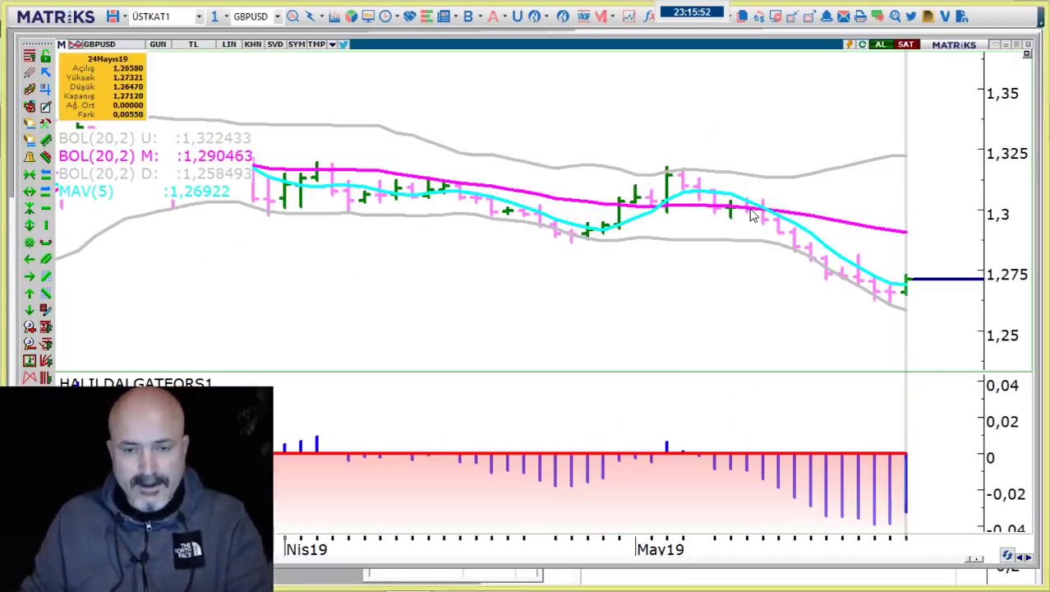
- Return the chart to GLDGR and examine its daily price and oscillator over a slightly longer span
text(GL)
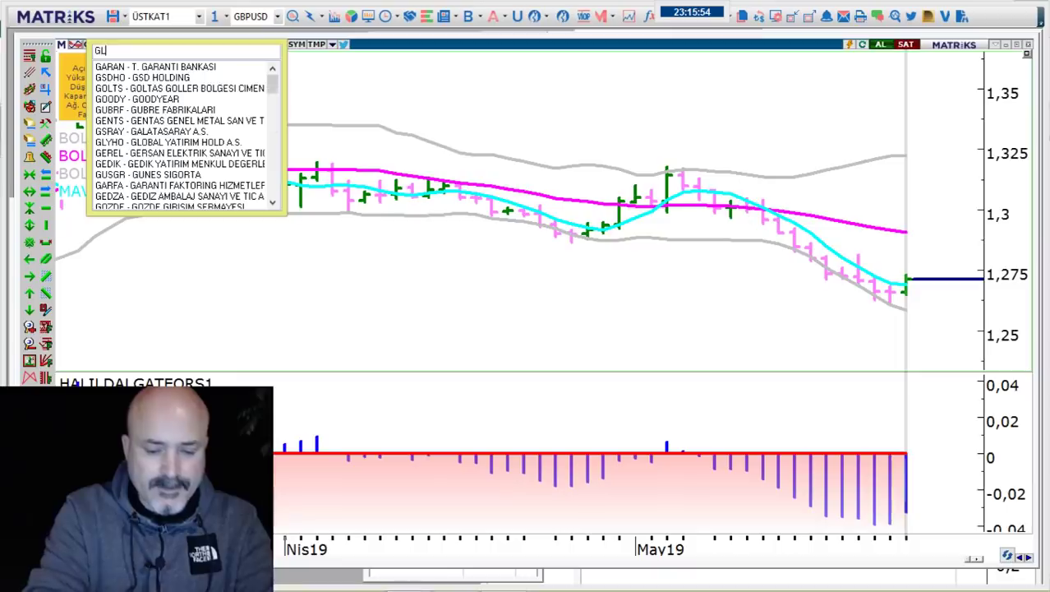
text(DG)
key(Return)
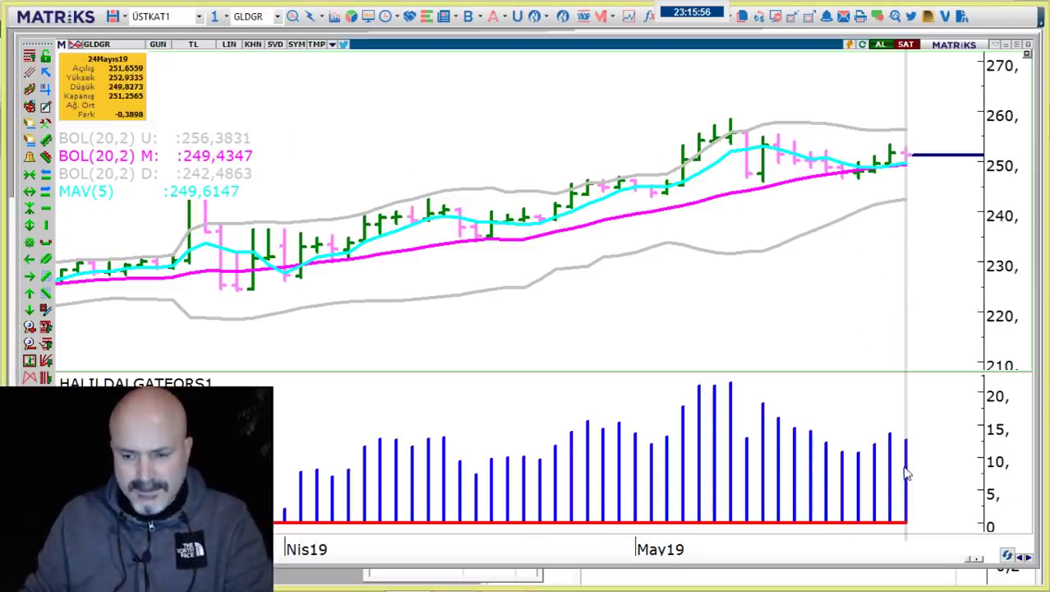
scroll(902, 465, down, 1)
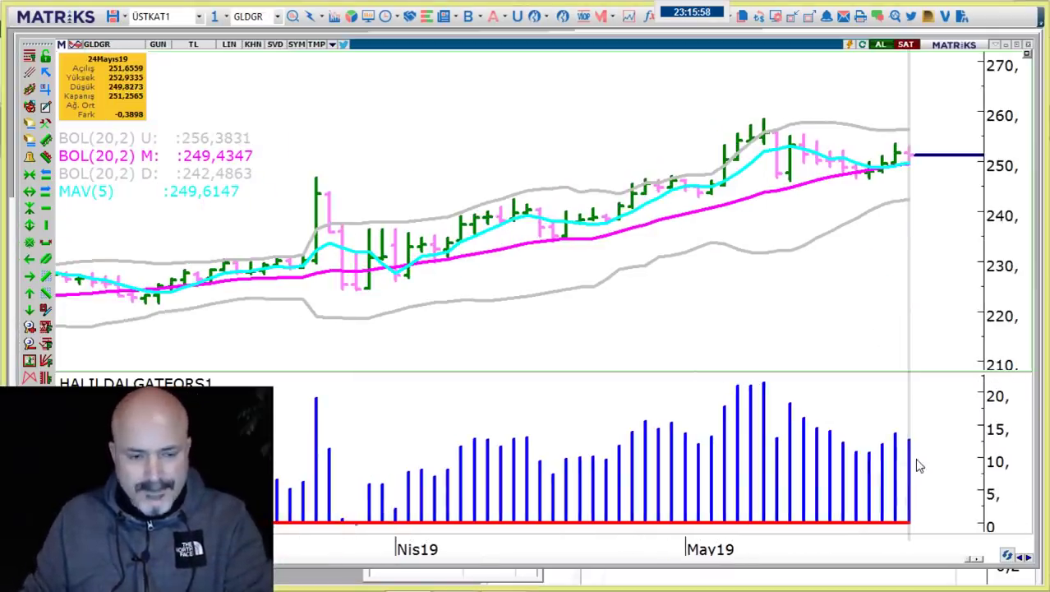
- Open the GRAMALTIN workbook from the EXCEL TÜM folder
key(alt+Tab)
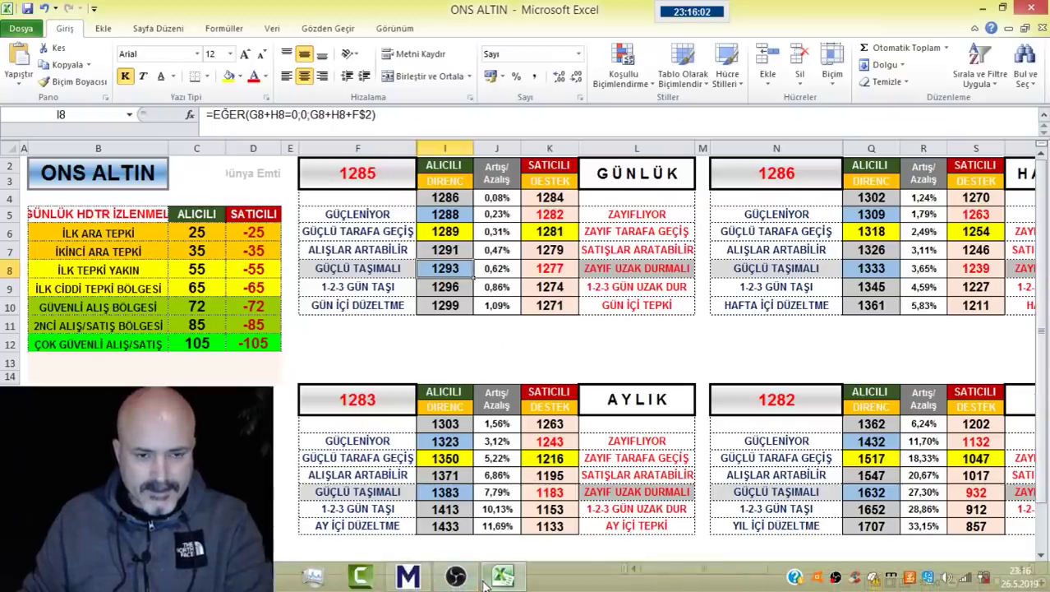
key(alt+Tab)
key(alt+Tab)
key(alt+Tab)
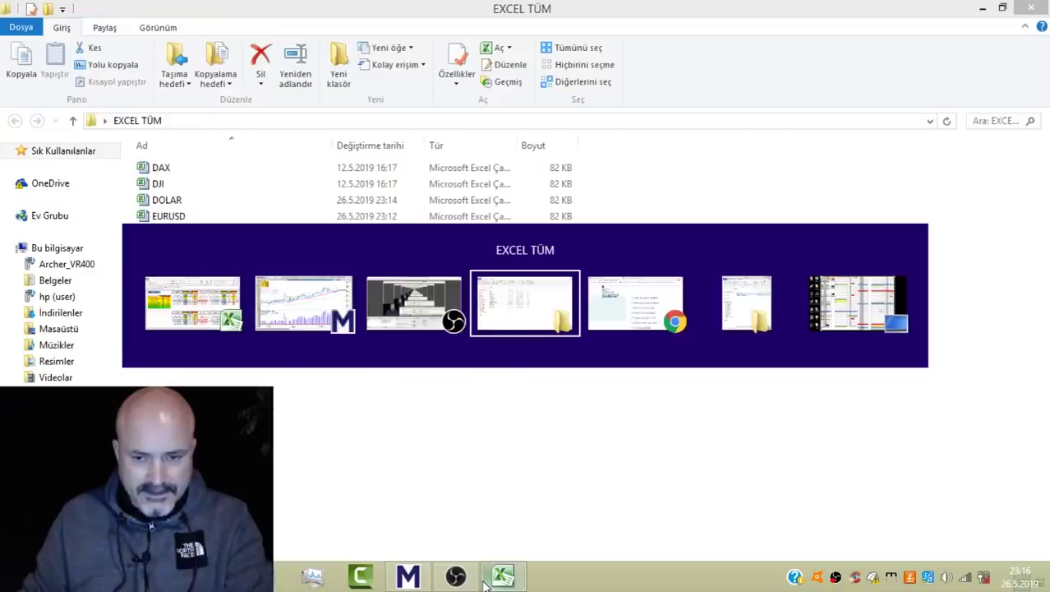
double_click(205, 249)
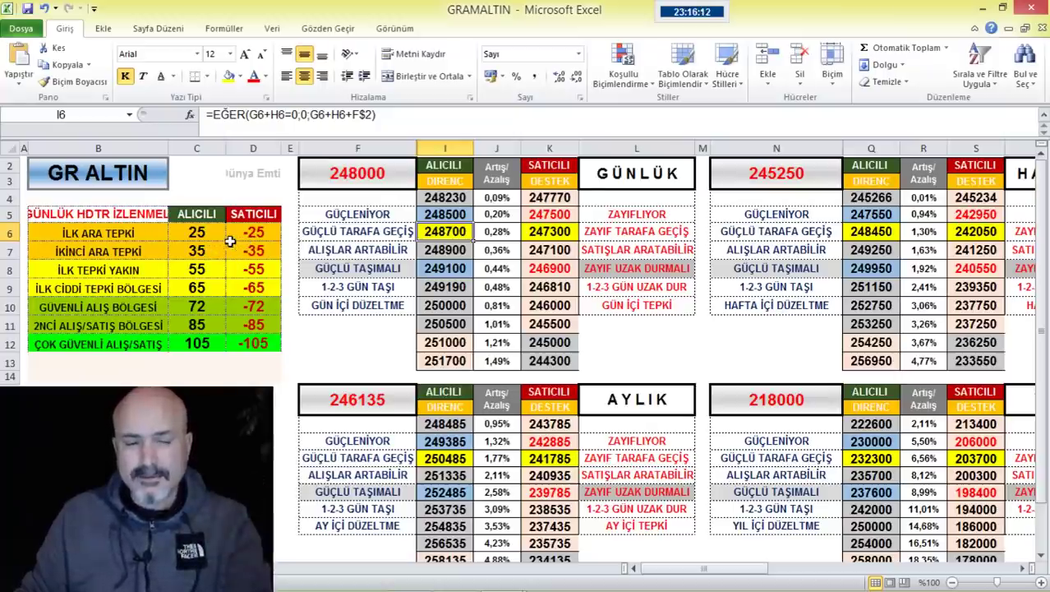
- Load the GBPUSD chart in Matriks, examine its latest daily bars, and open the GBPUSD workbook from the EXCEL TÜM folder
key(alt+Tab)
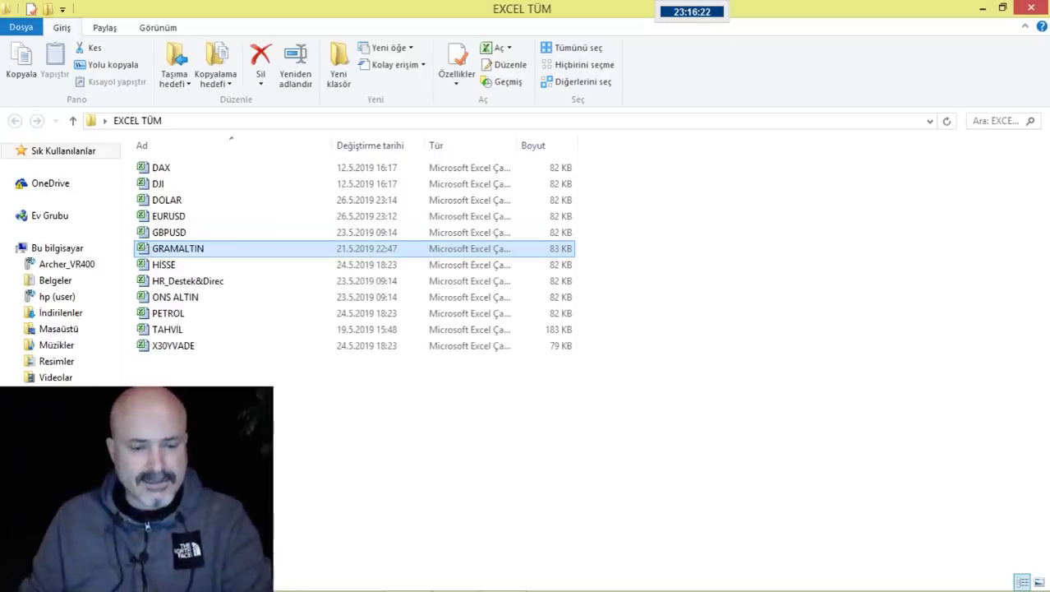
click(407, 573)
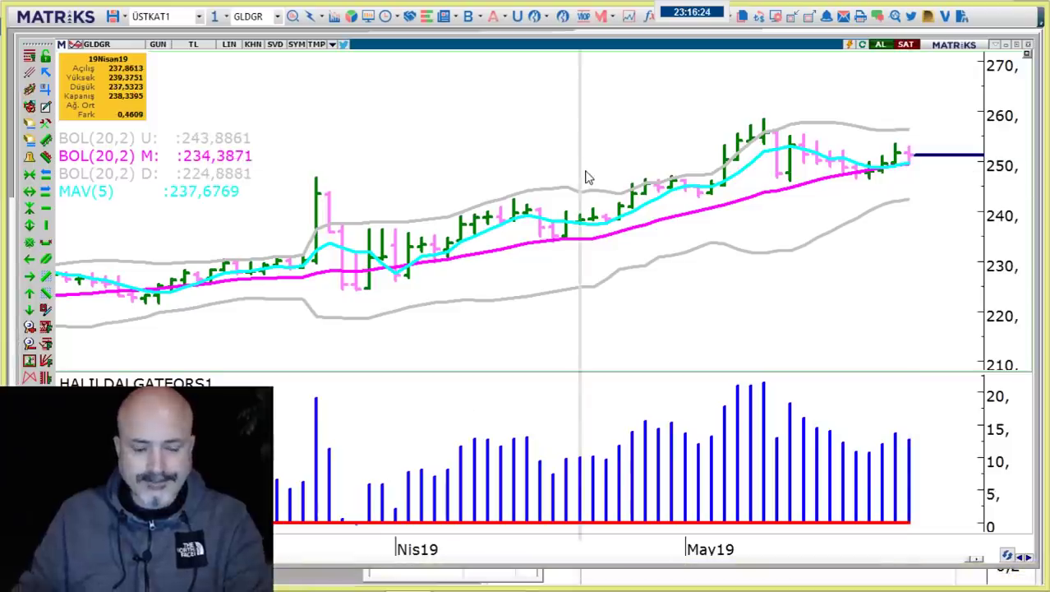
text(GBPUSD)
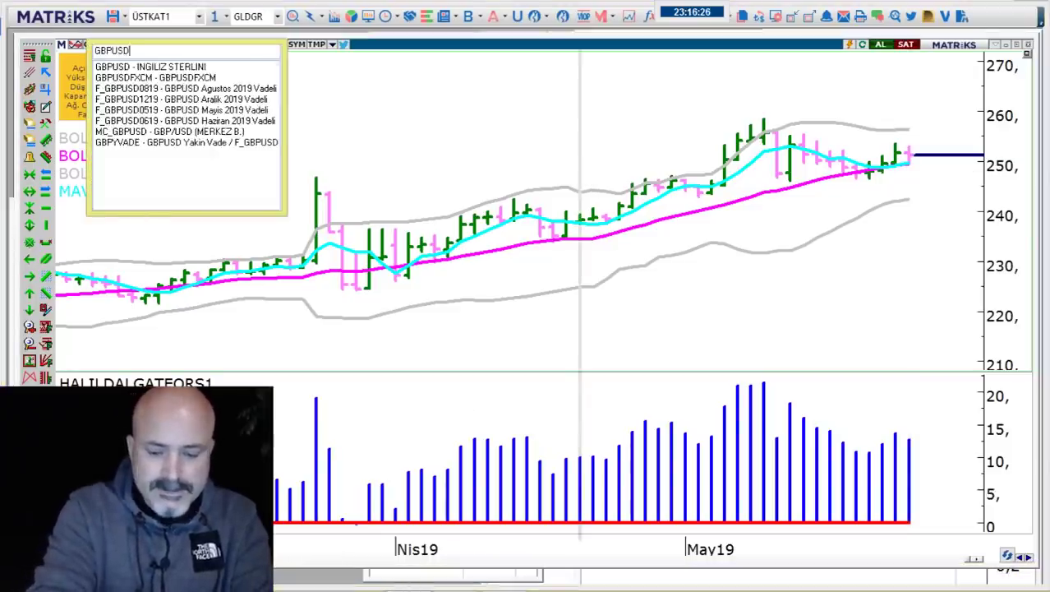
key(Return)
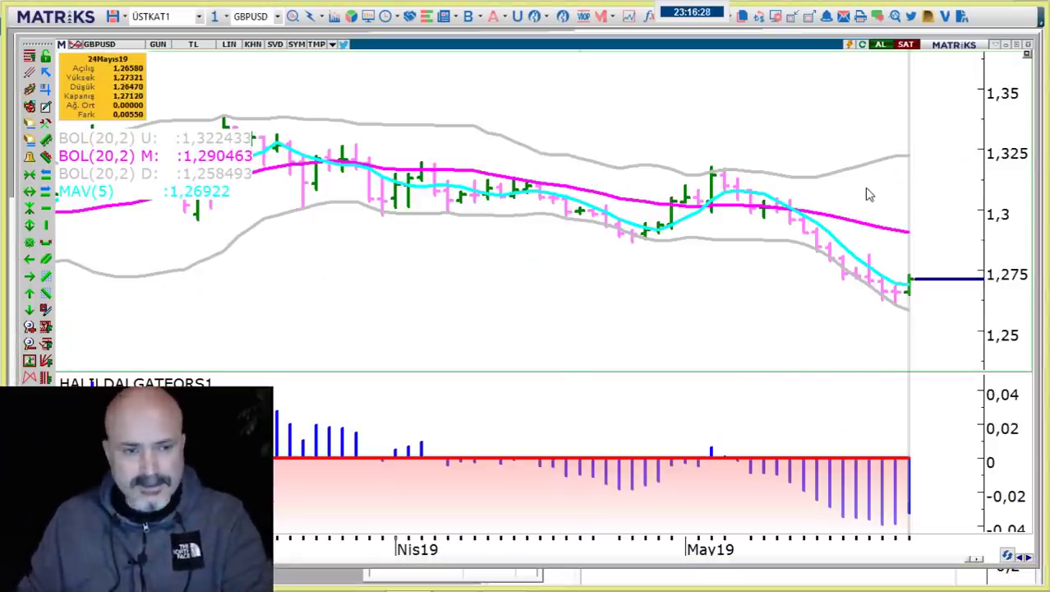
scroll(906, 310, up, 2)
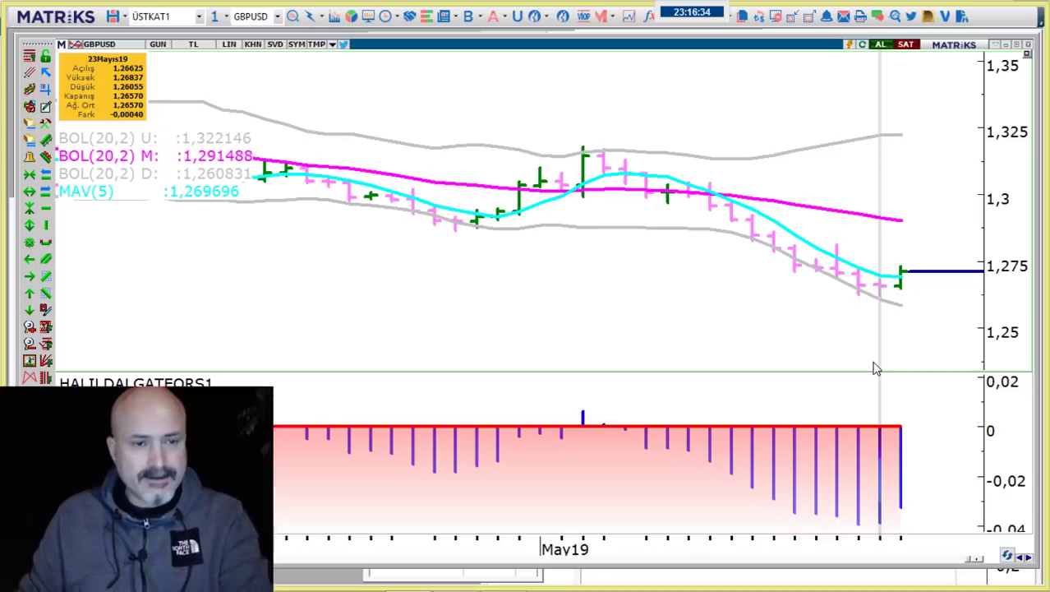
key(alt+Tab)
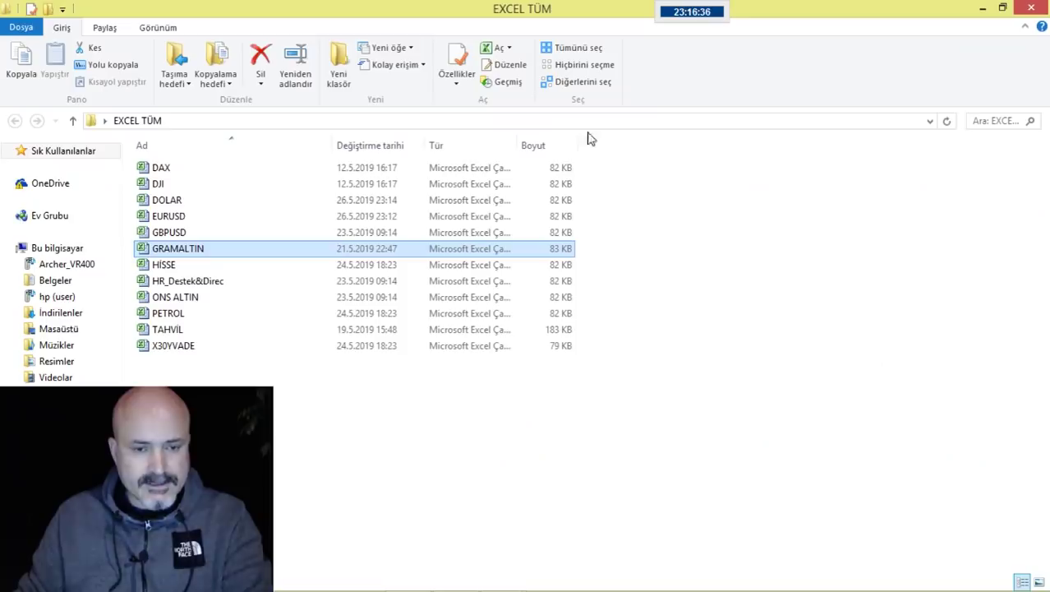
double_click(210, 232)
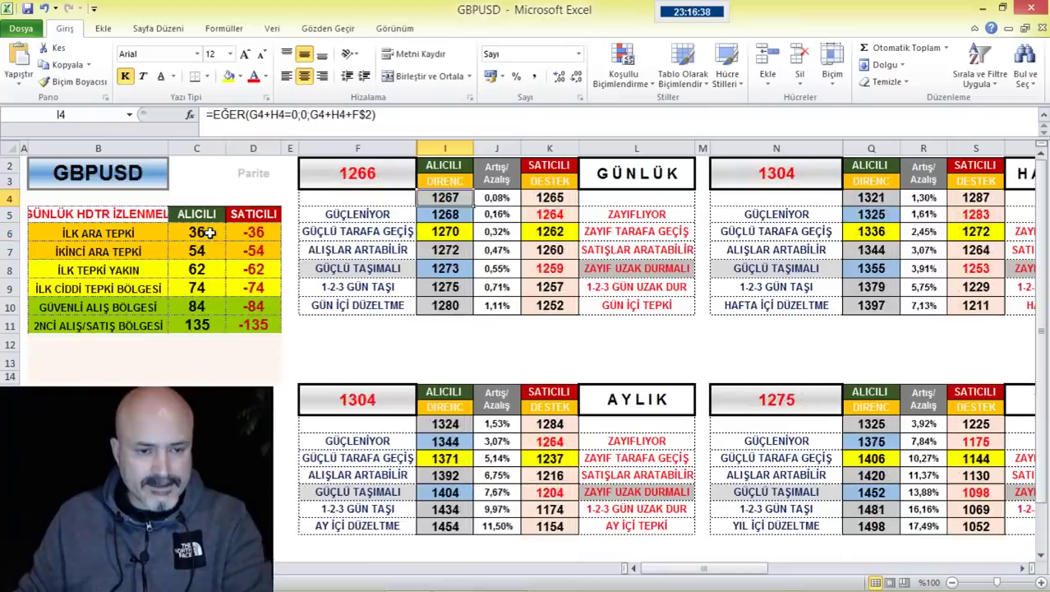
- Switch between the open GRAMALTIN and ONS ALTIN workbooks to review their support and resistance tables
key(ctrl+Tab)
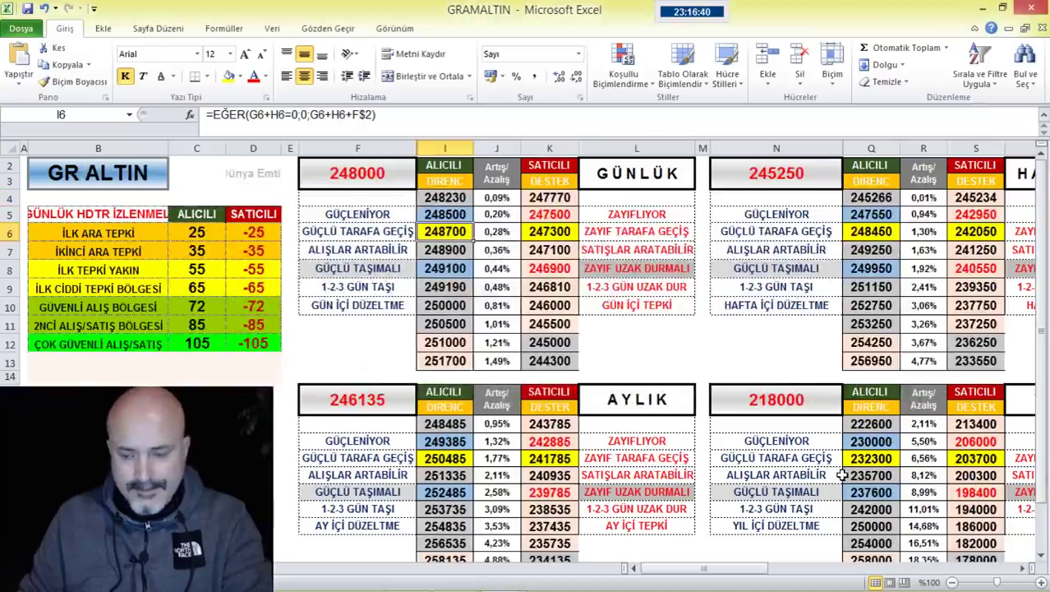
key(alt+Tab)
key(alt+Tab)
key(alt+Tab)
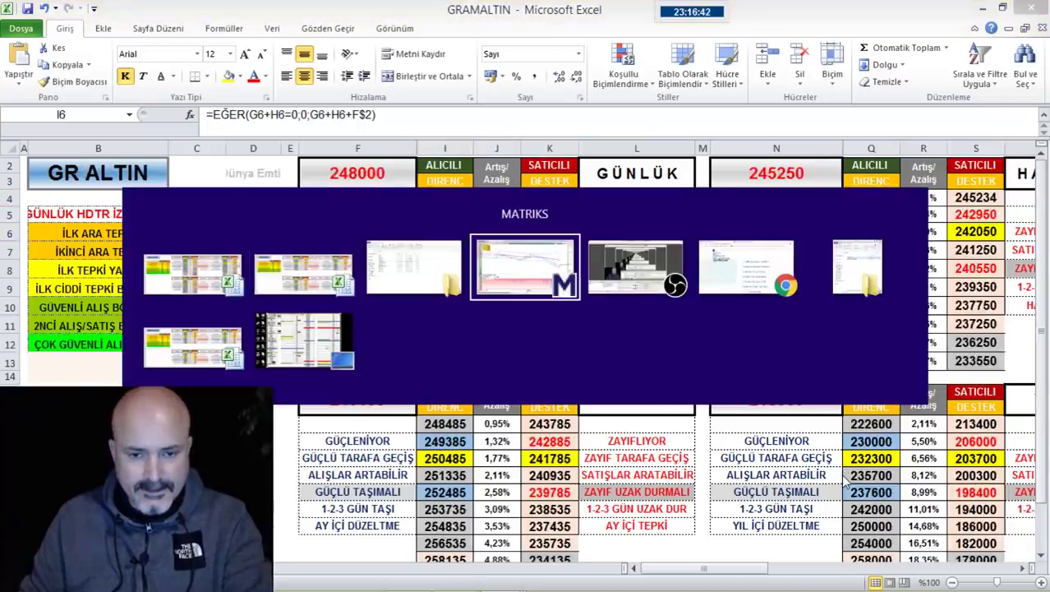
key(alt+Tab)
key(alt+Tab)
key(alt+Tab)
key(alt+Tab)
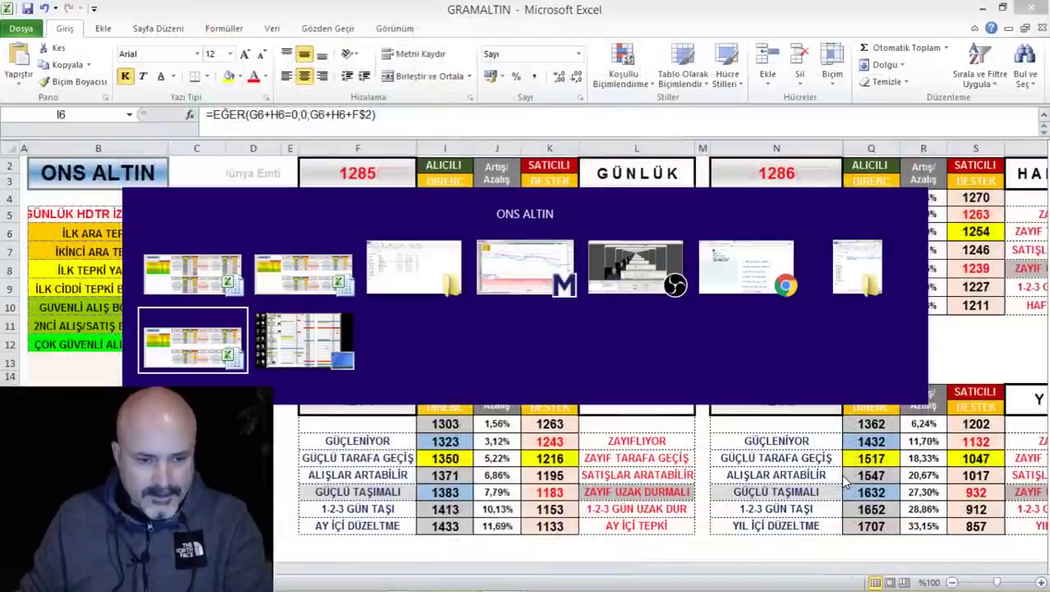
key(alt+Tab)
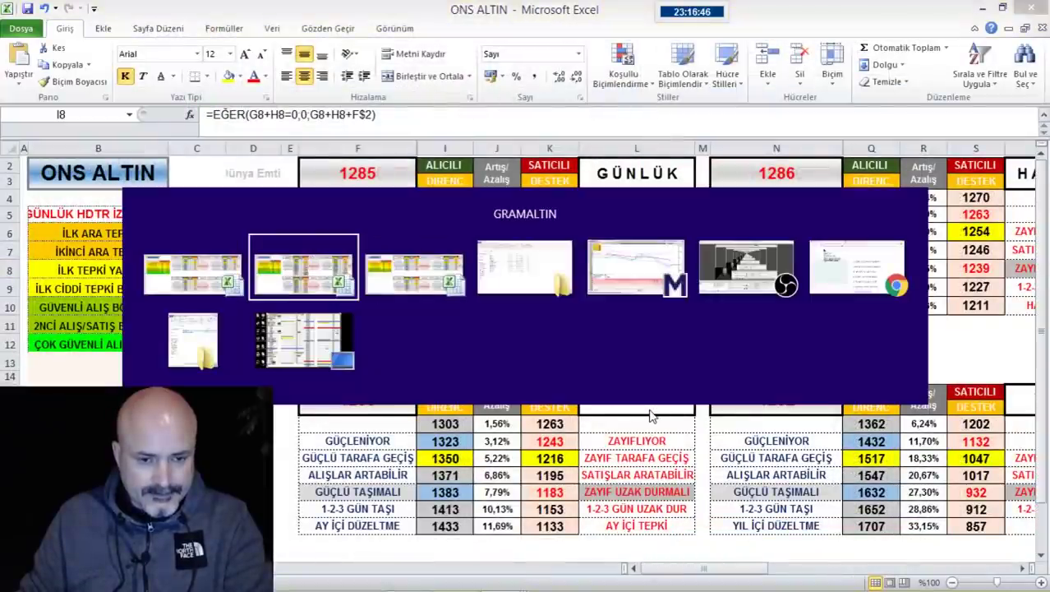
key(alt+Tab)
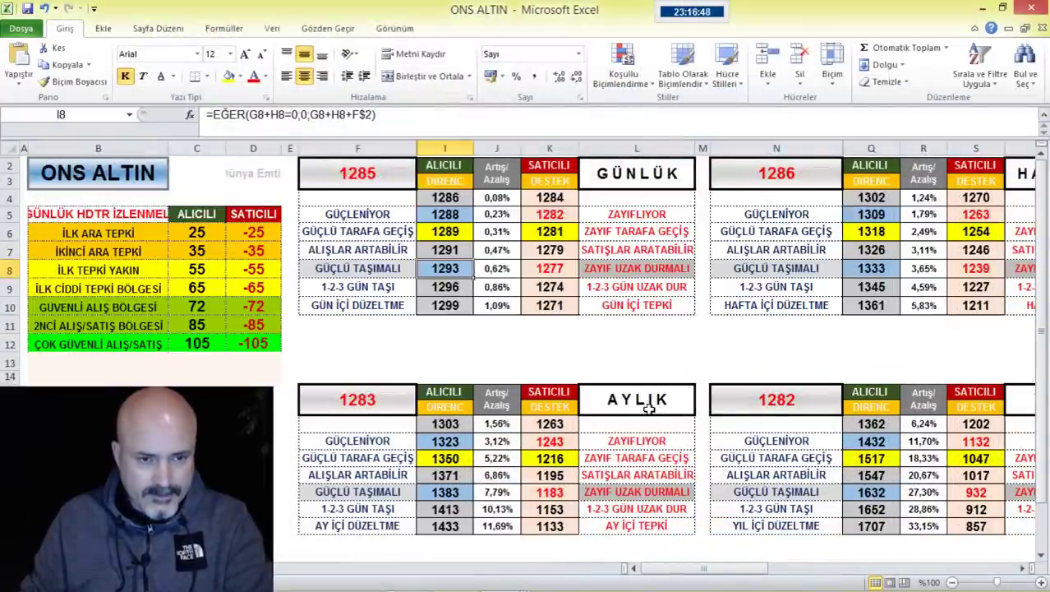
key(alt+Tab)
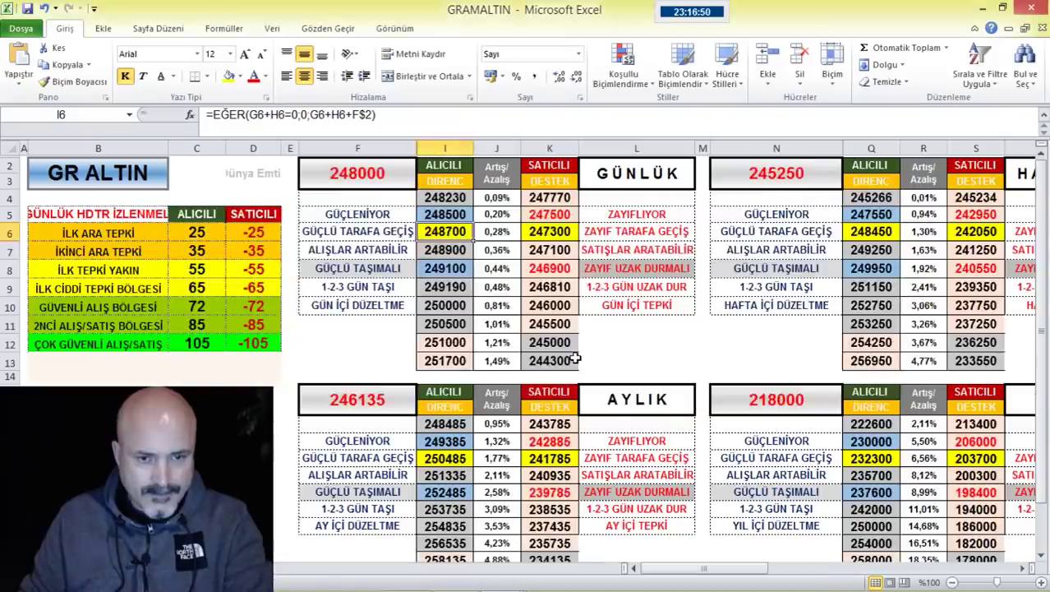
key(alt+Tab)
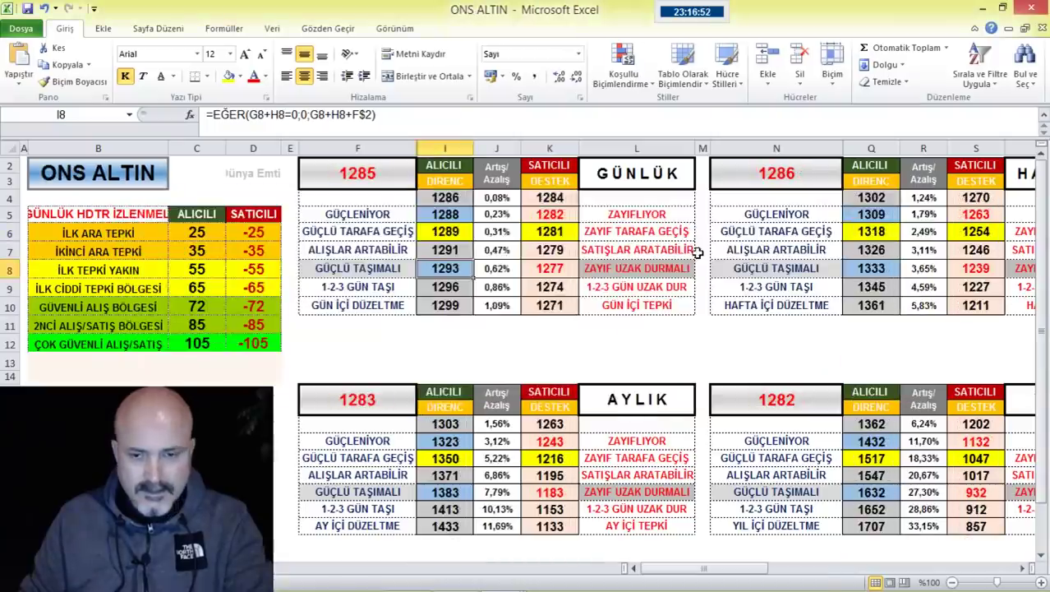
- Switch to the open GBPUSD workbook and examine the seller-side İLK ARA TEPKİ threshold in its reaction table
key(alt+Tab)
key(alt+Tab)
key(alt+Tab)
key(alt+Tab)
key(alt+Tab)
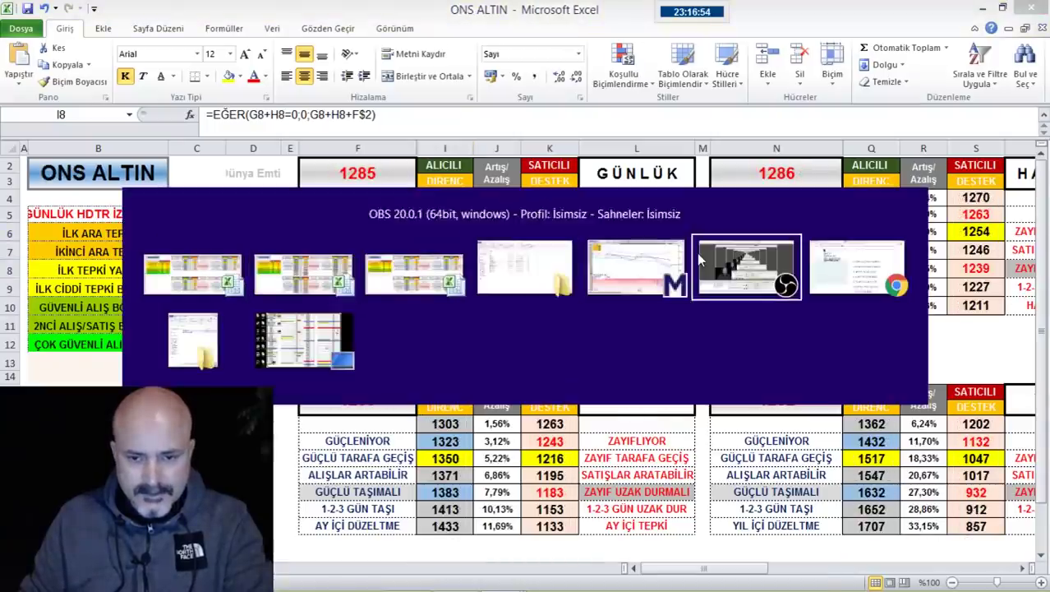
key(alt+Tab)
key(alt+Tab)
key(alt+Tab)
key(alt+Tab)
key(alt+Tab)
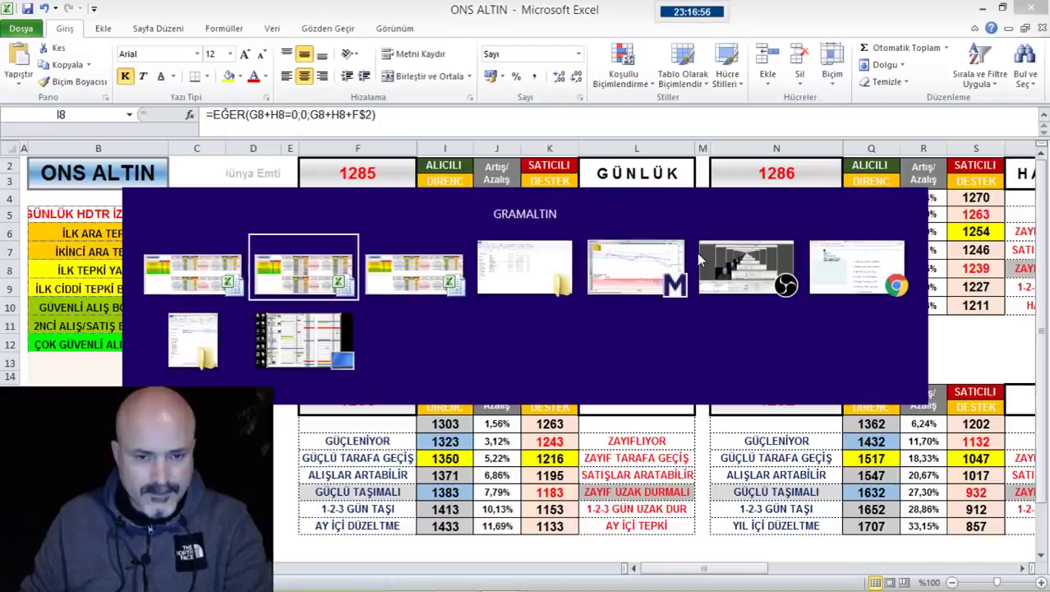
key(alt+Tab)
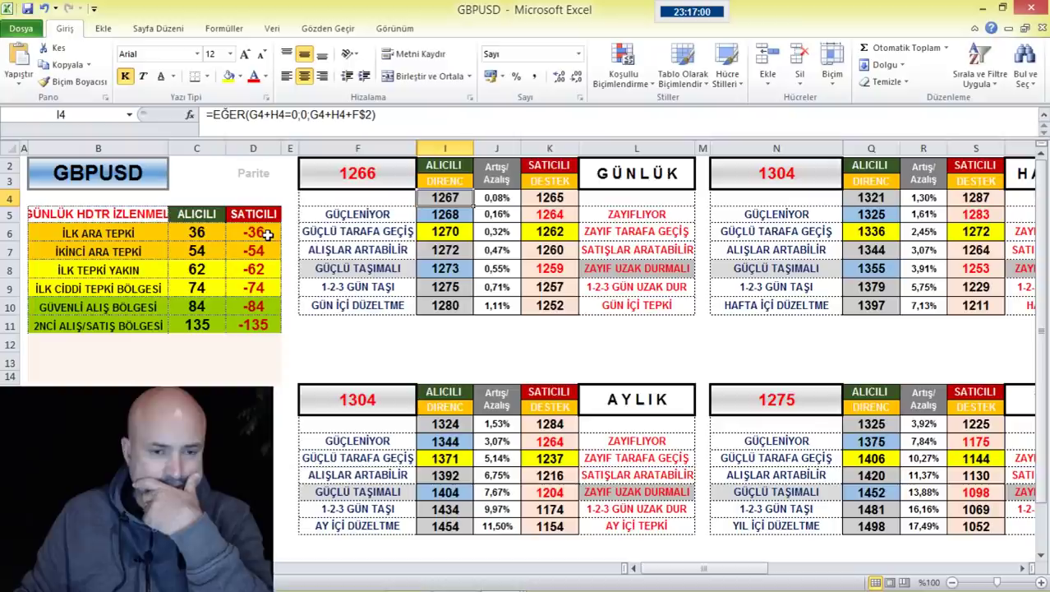
click(267, 235)
- Switch to Matriks and examine the latest daily price and oscillator bars on the GBPUSD chart
key(alt+Tab)
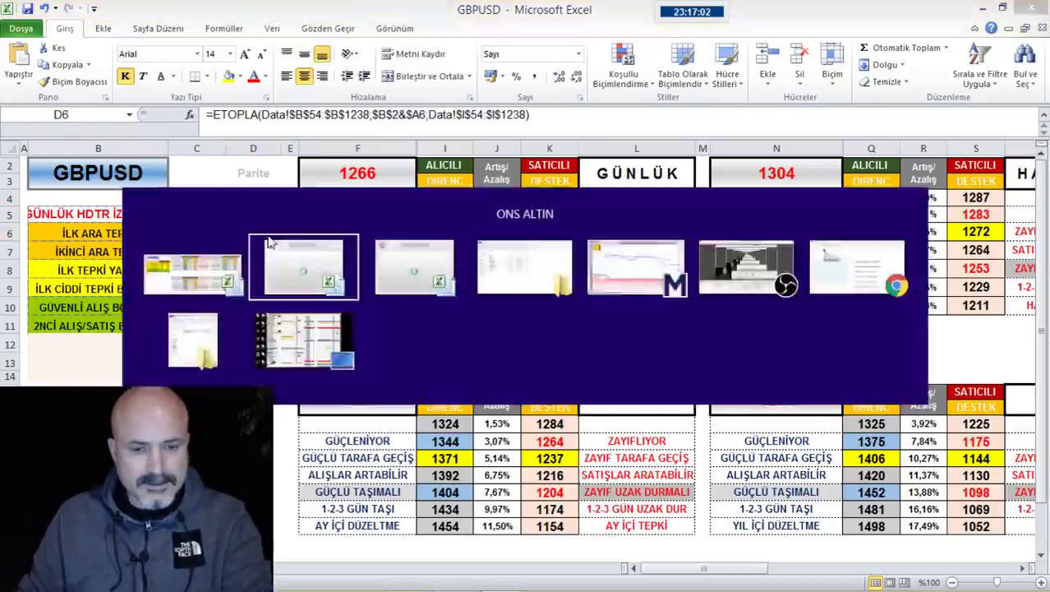
key(alt+Tab)
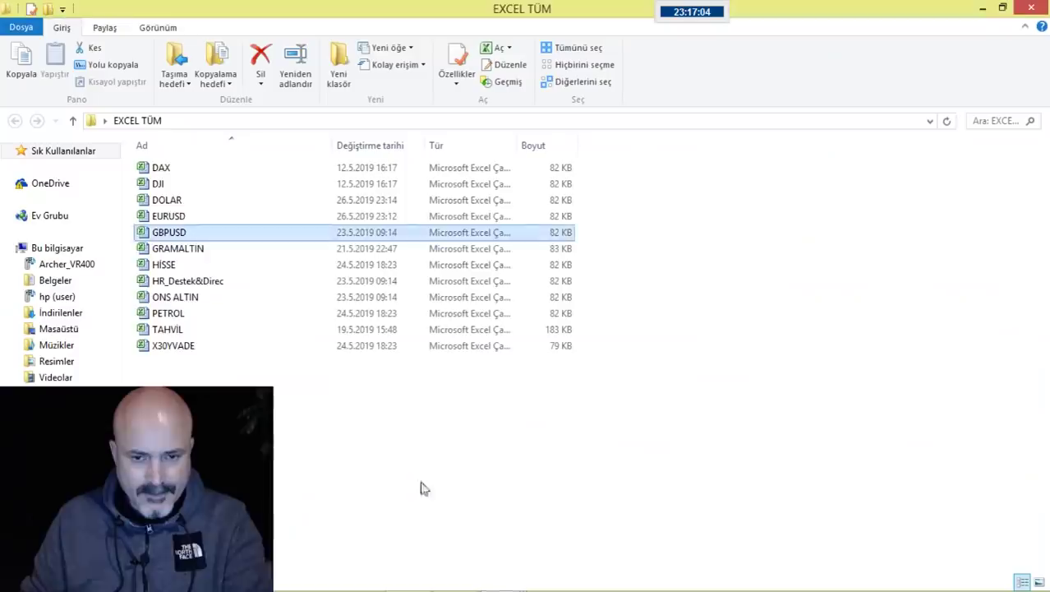
key(alt+Tab)
key(alt+Tab)
key(alt+Tab)
key(alt+Tab)
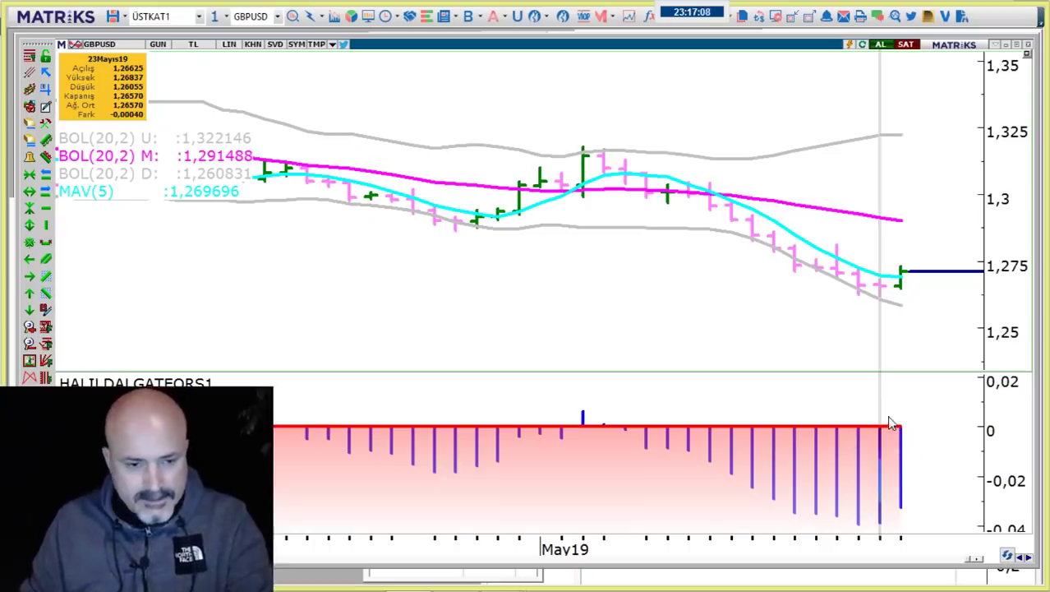
- Return to the GBPUSD workbook and compare the buyer and seller İLK ARA TEPKİ thresholds
key(alt+Tab)
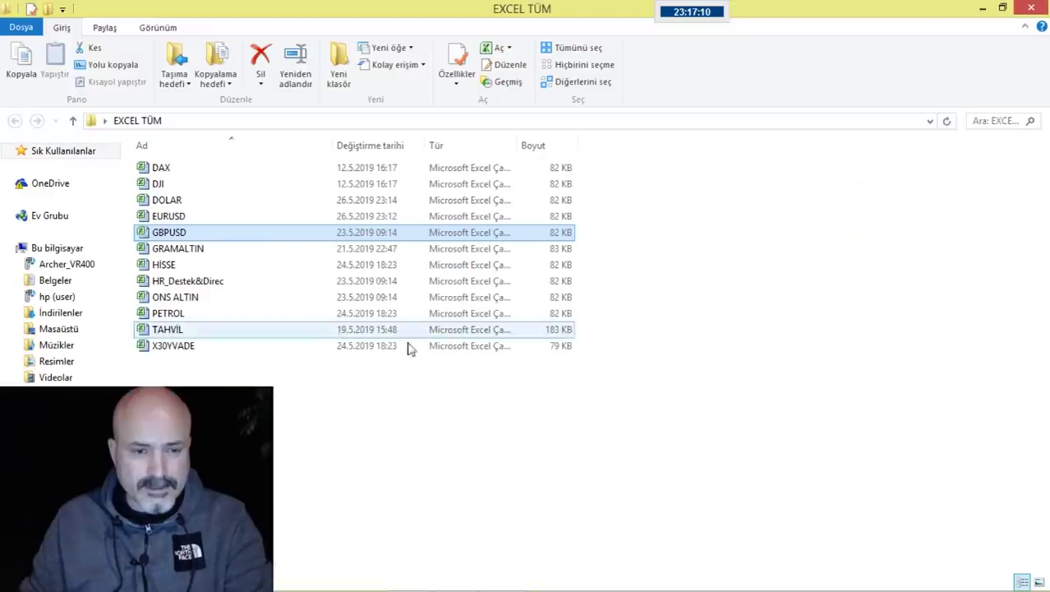
key(alt+Tab)
key(alt+Tab)
key(alt+Tab)
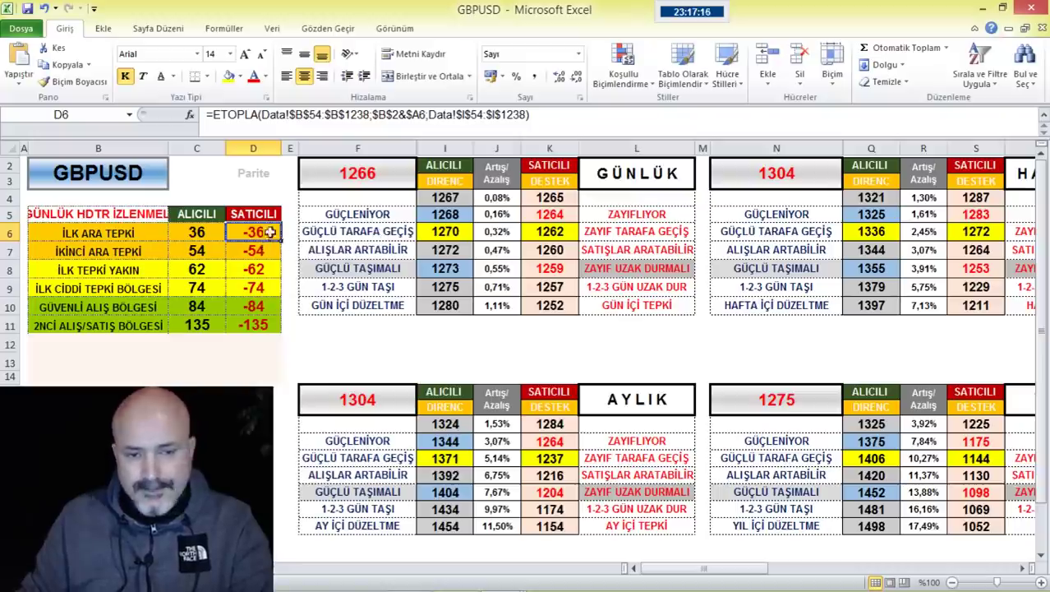
click(204, 232)
click(268, 238)
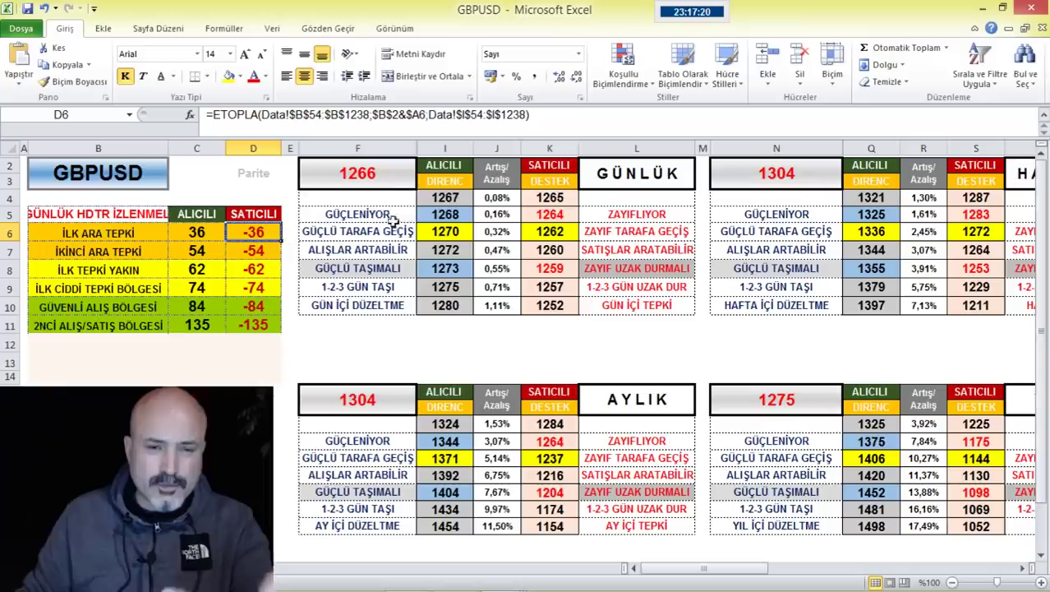
- Read the latest GBPUSD close on the Matriks chart and set the workbook's GÜNLÜK reference price to 1271
click(386, 174)
click(406, 572)
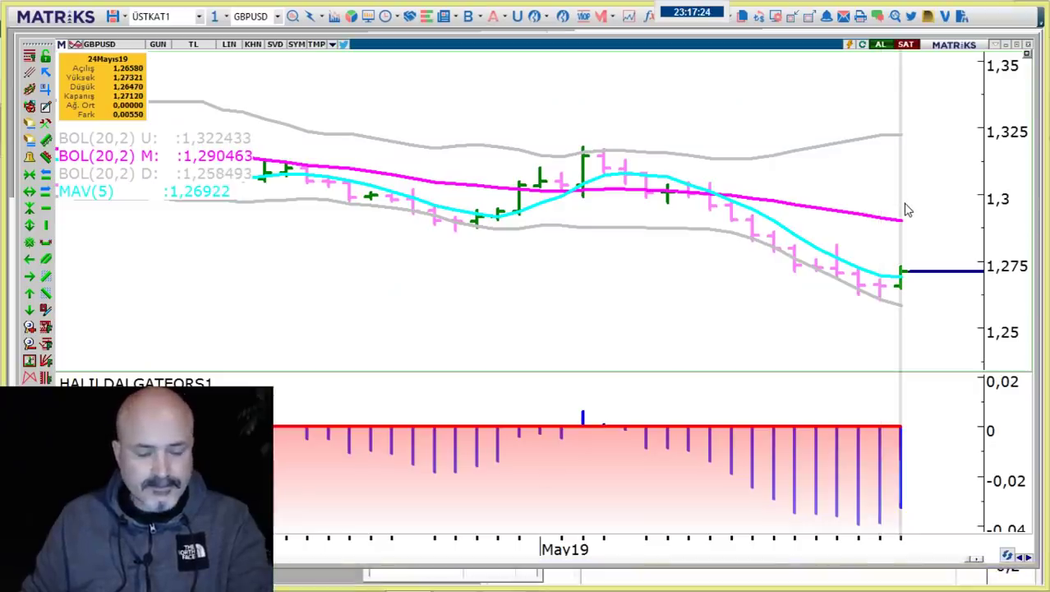
key(alt+Tab)
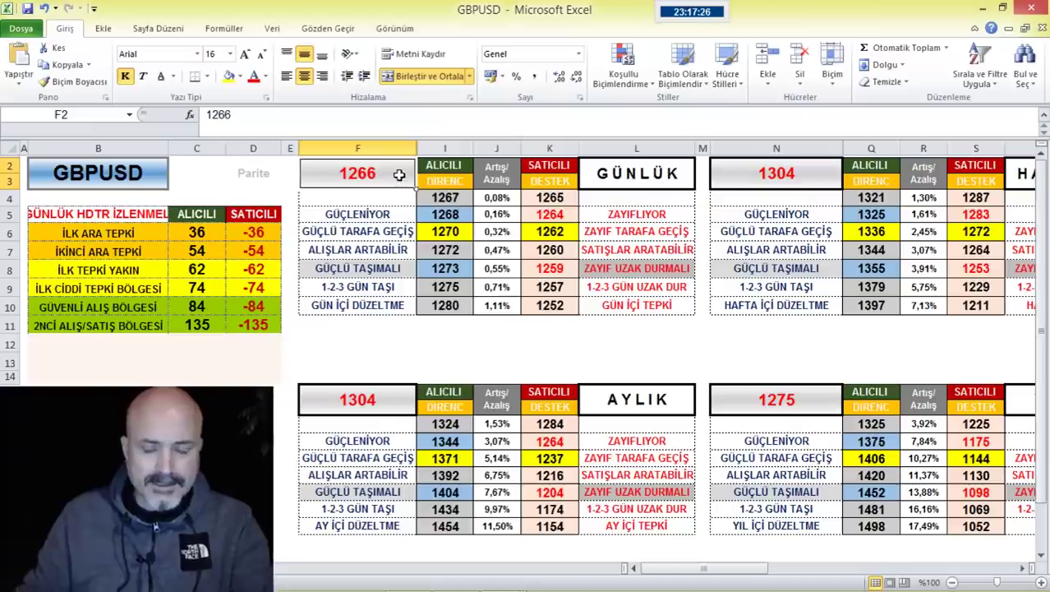
text(1271)
key(Return)
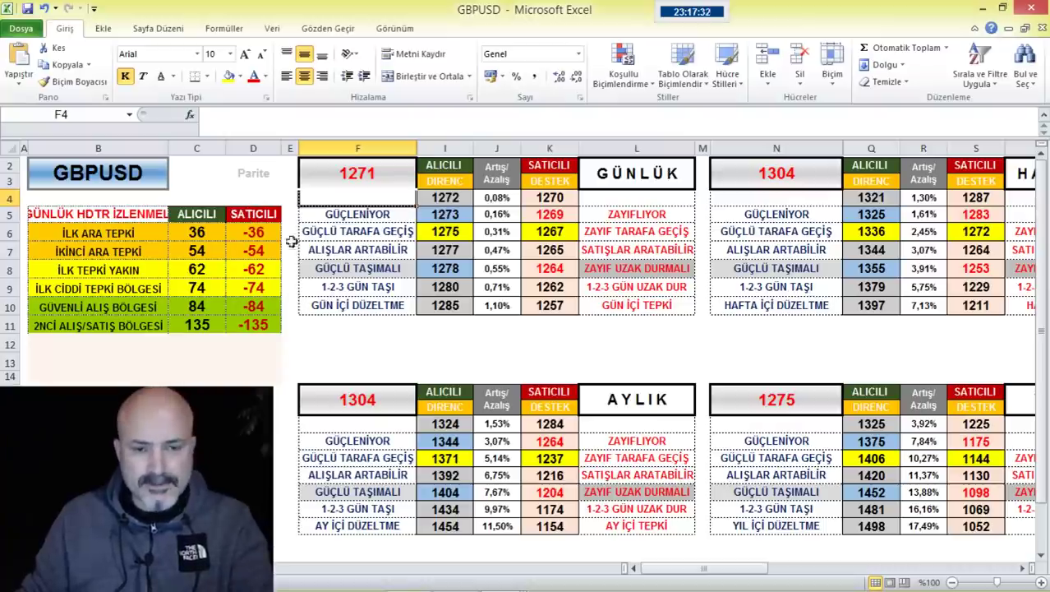
- Compare the seller-side İLK ARA TEPKİ threshold with the oscillator on the Matriks GBPUSD chart
click(268, 232)
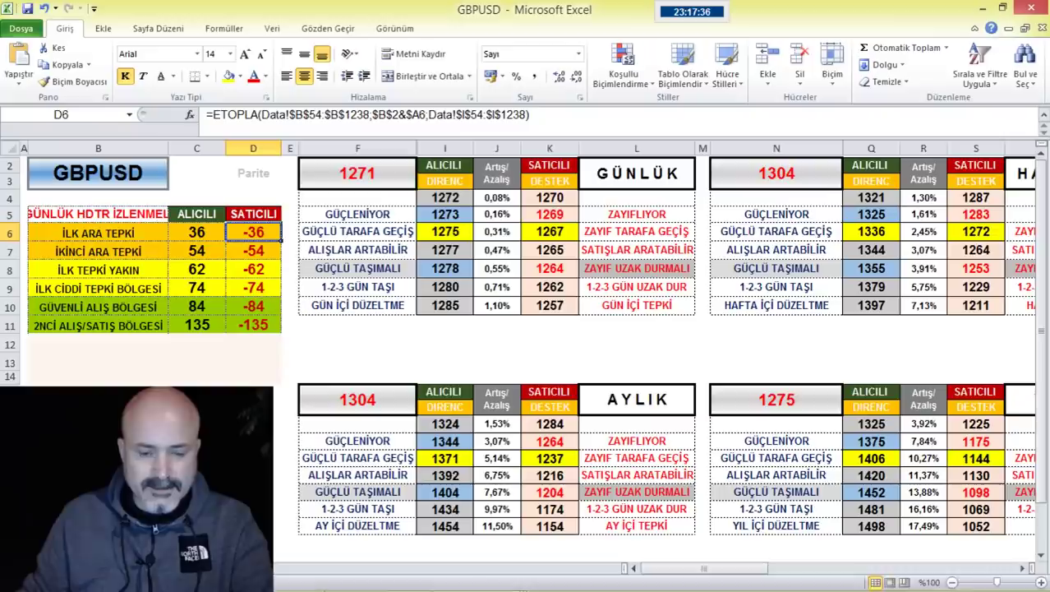
click(411, 578)
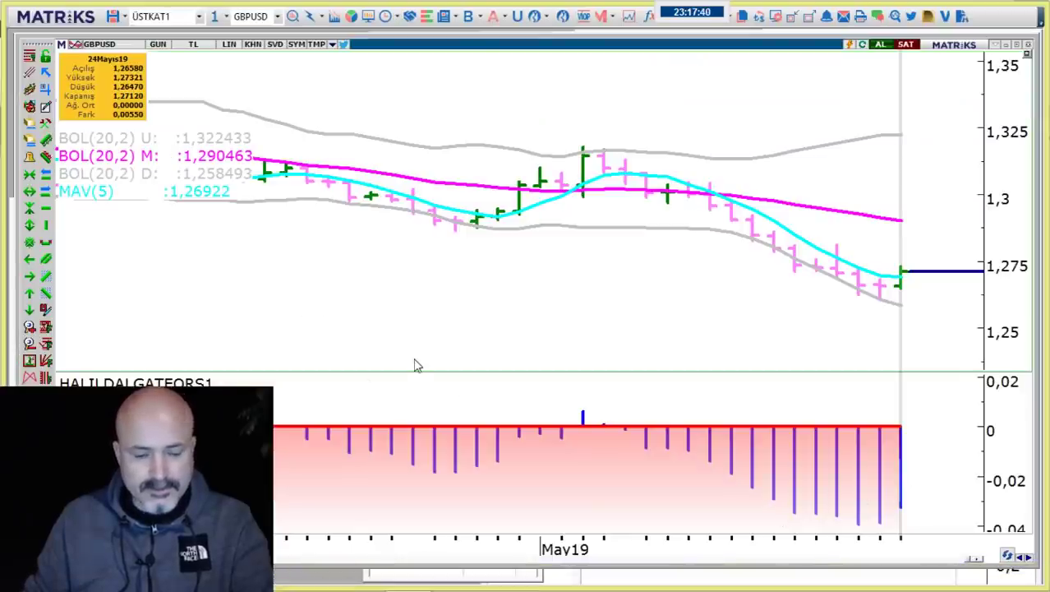
key(alt+Tab)
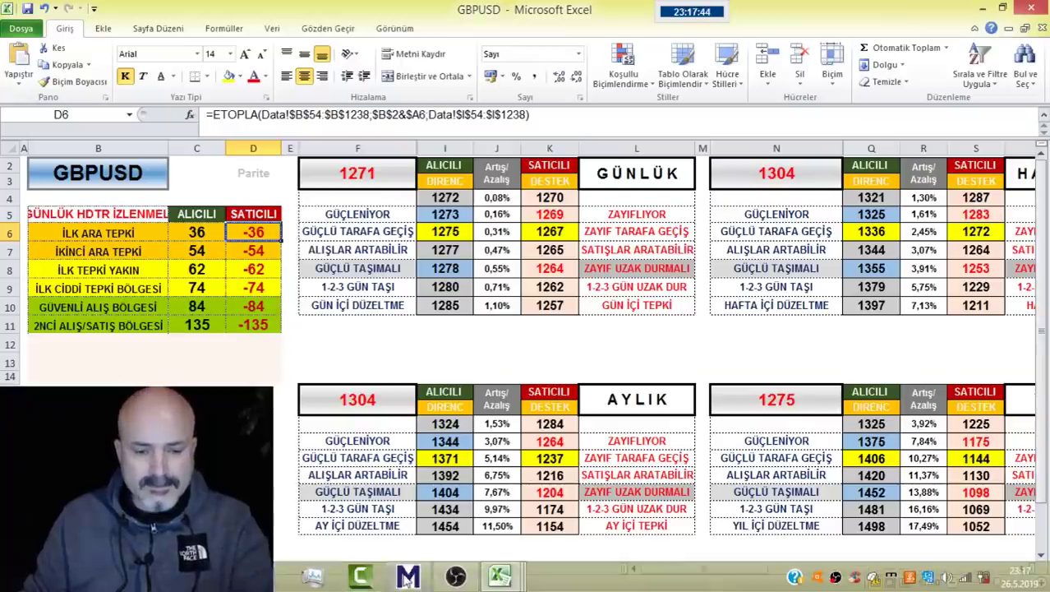
click(415, 581)
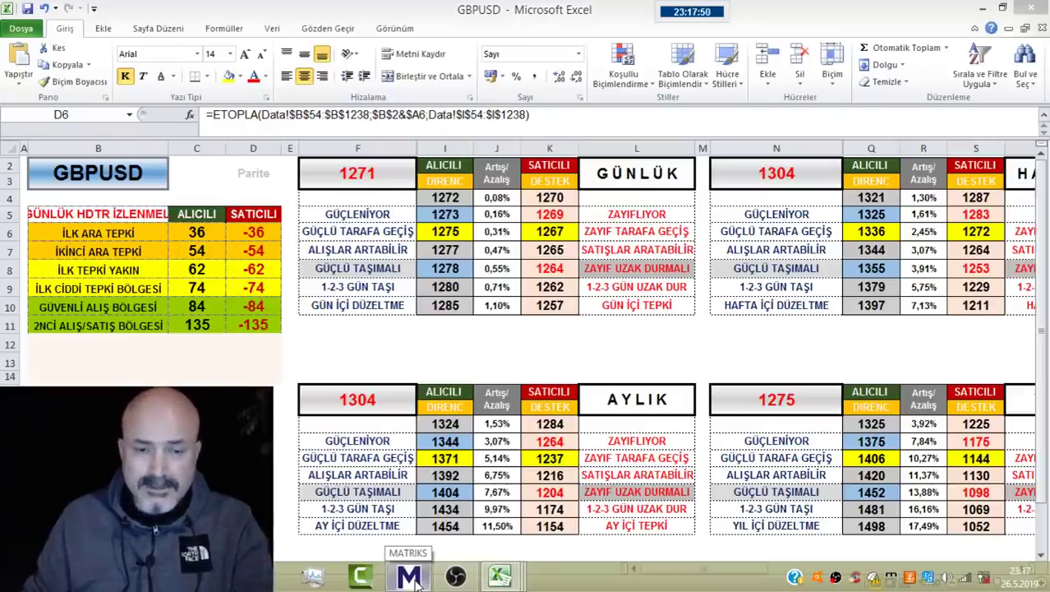
click(411, 578)
key(alt+Tab)
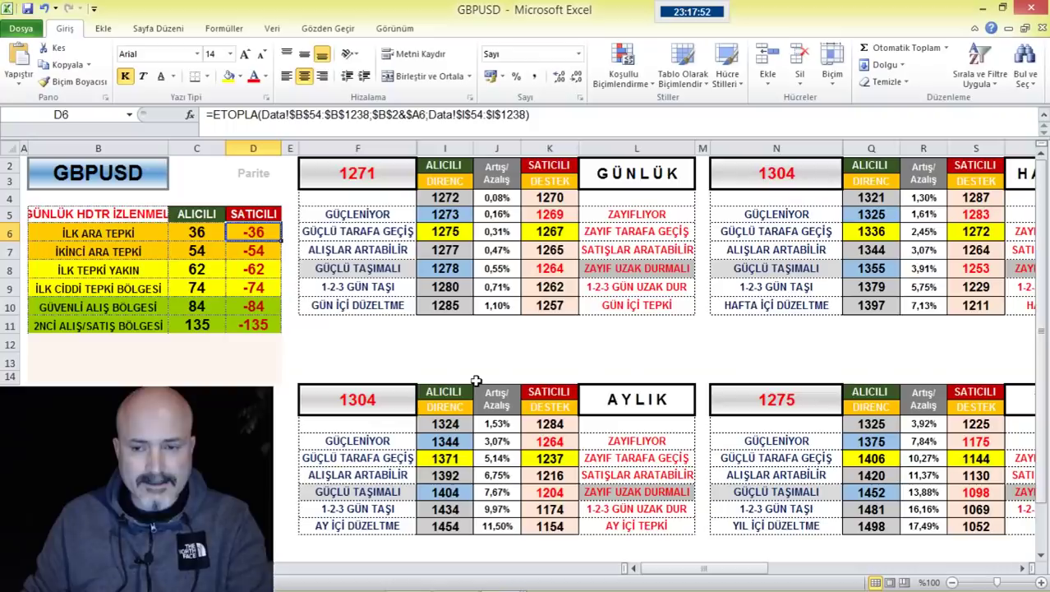
- Review the GÜNLÜK resistance levels for GBPUSD from ALIŞLAR ARTABİLİR to 1-2-3 GÜN TAŞI against the Matriks chart
click(451, 250)
click(448, 286)
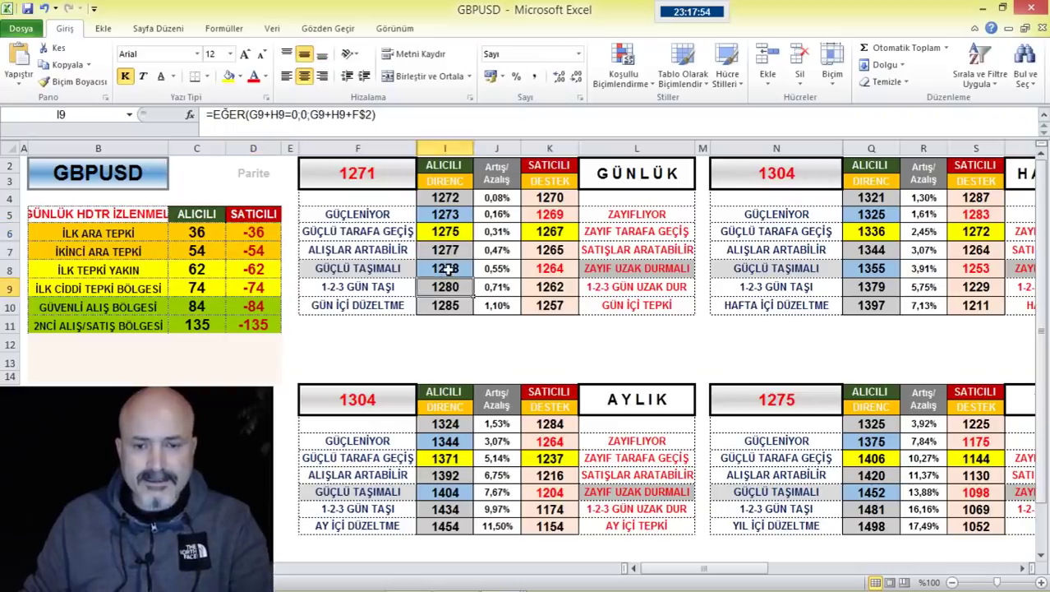
click(447, 268)
click(409, 577)
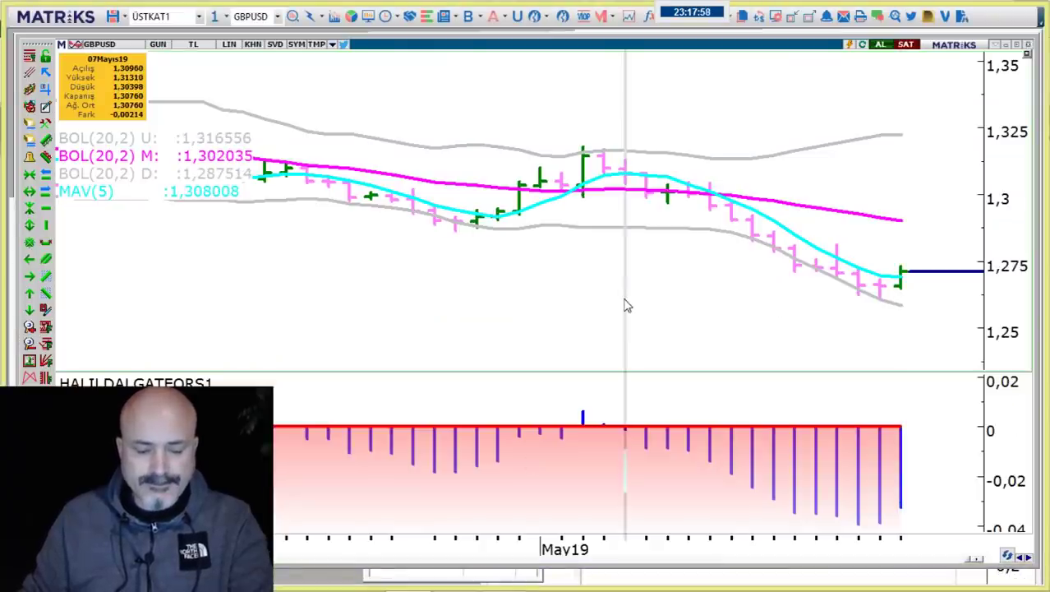
- Load the XU100 index chart in Matriks
key(alt+Tab)
key(alt+Tab)
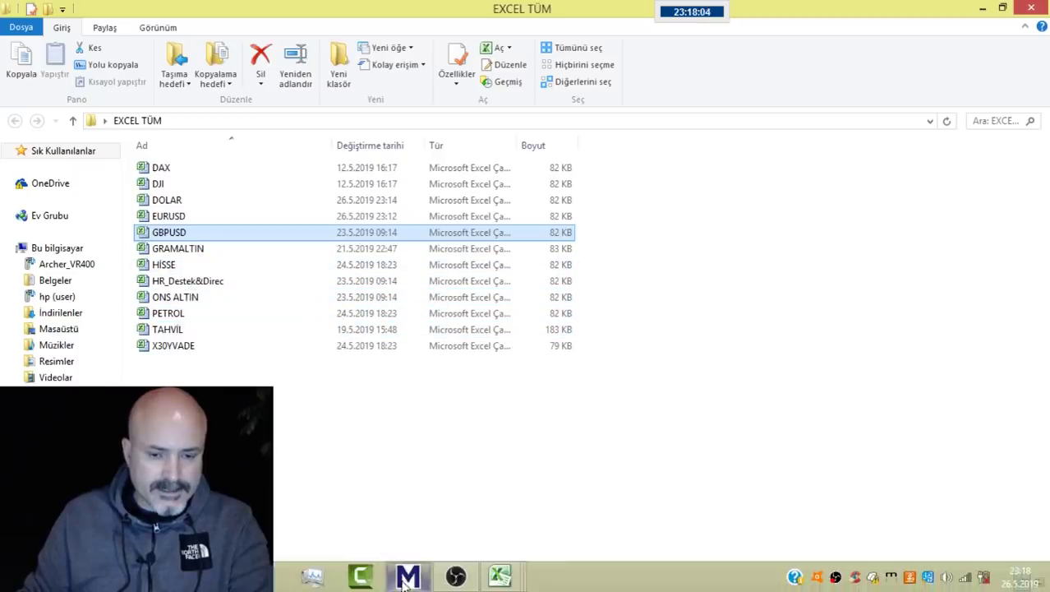
click(408, 576)
text(XU)
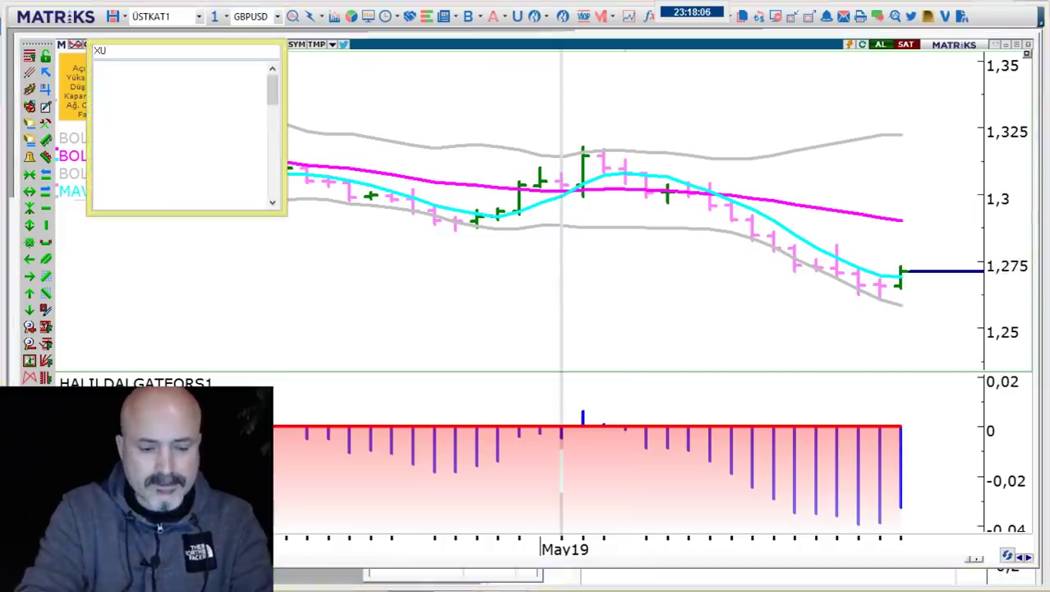
text(100)
key(Return)
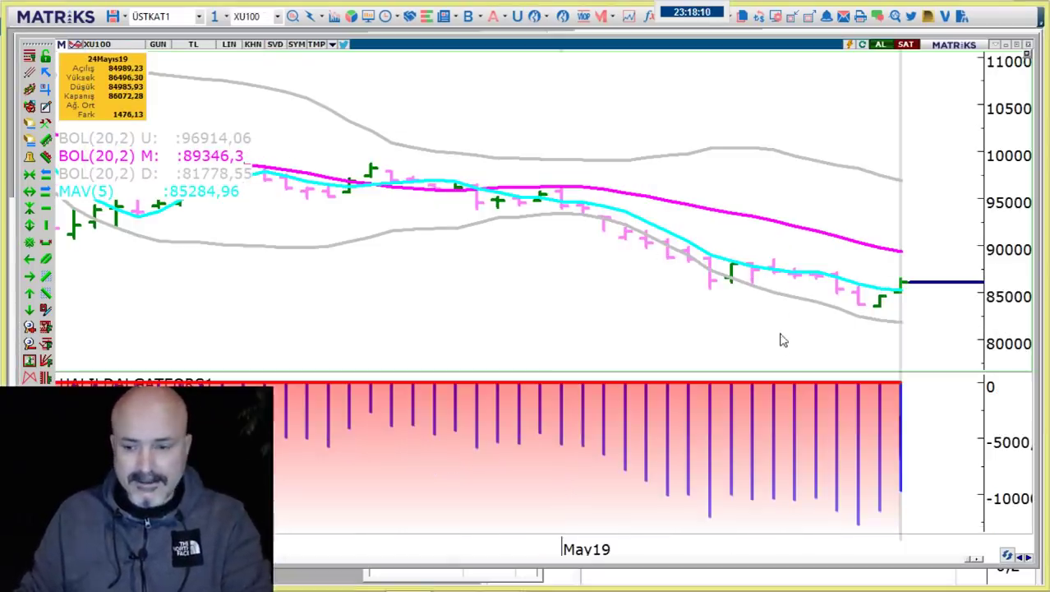
- Open the HR_Destek&Direc workbook from the EXCEL TÜM folder and set its GÜNLÜK reference value to 86000
key(alt+Tab)
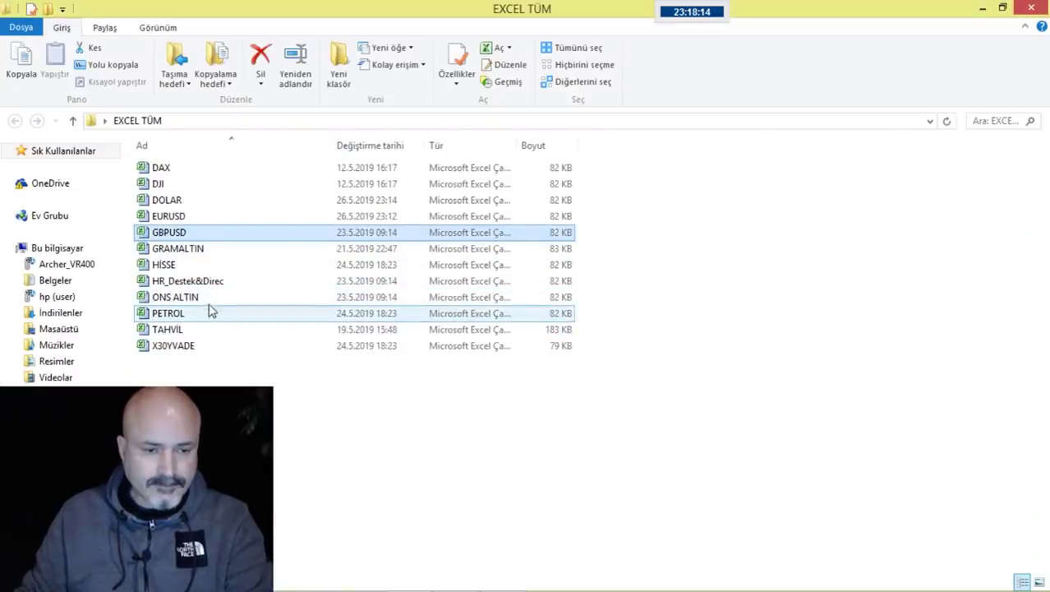
double_click(211, 281)
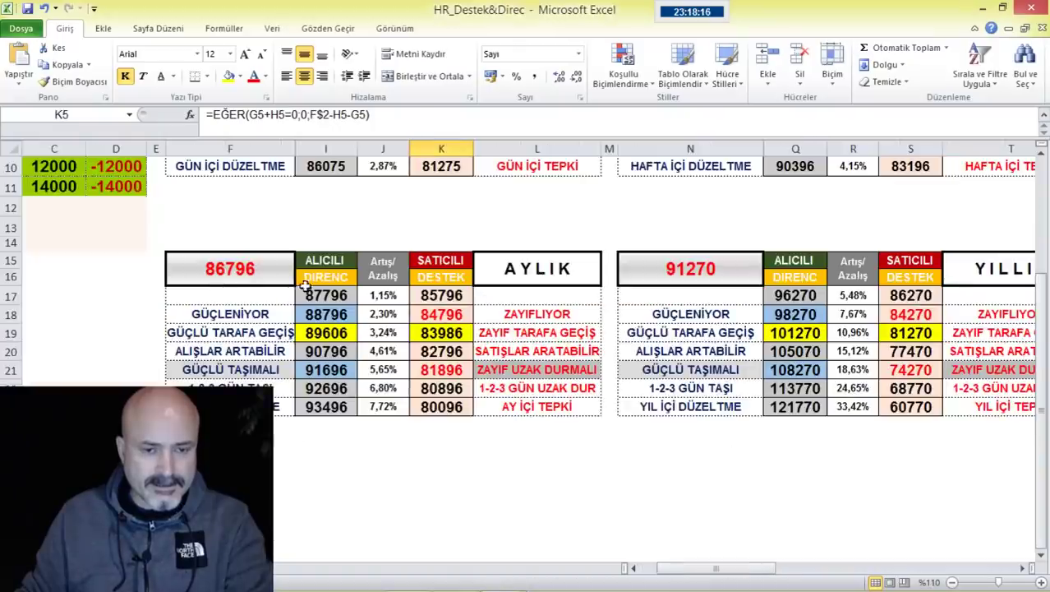
scroll(232, 237, up, 3)
click(262, 171)
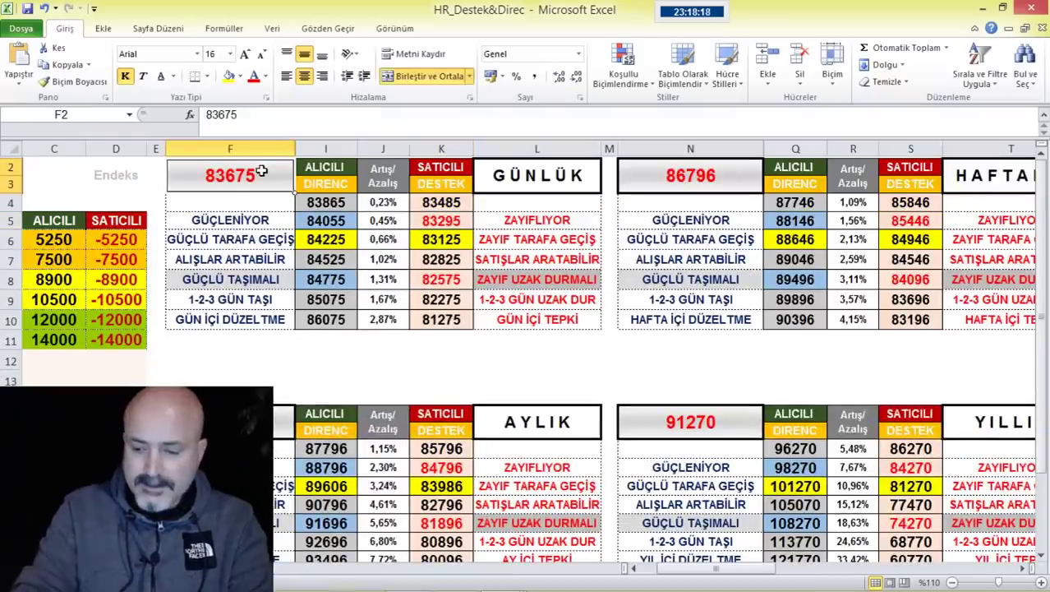
text(86000)
key(Return)
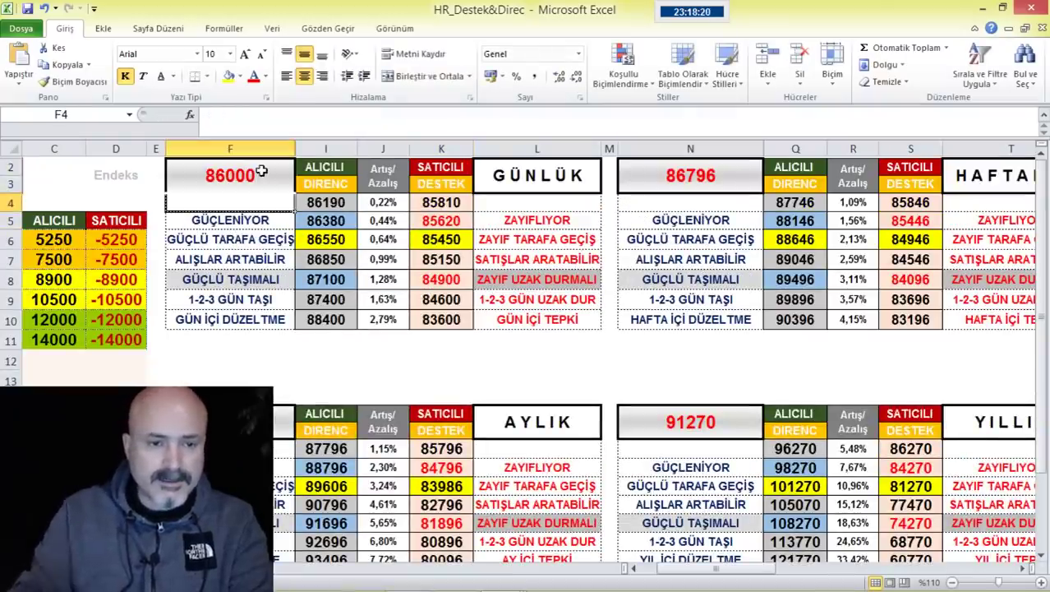
- Review the index's first weekly supports, then its daily resistance levels and the first two daily supports
click(934, 225)
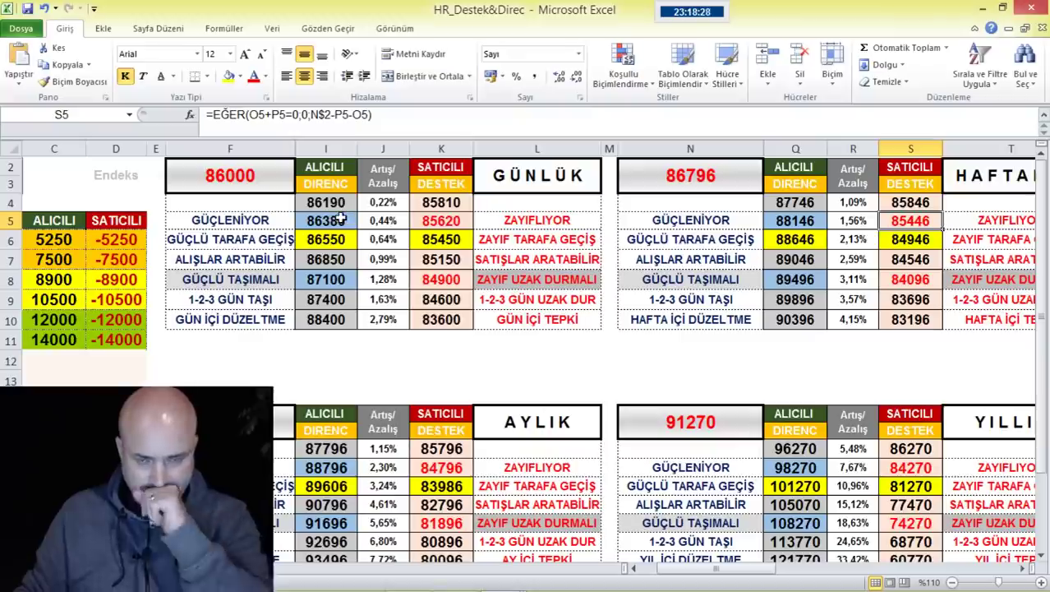
click(337, 261)
click(335, 281)
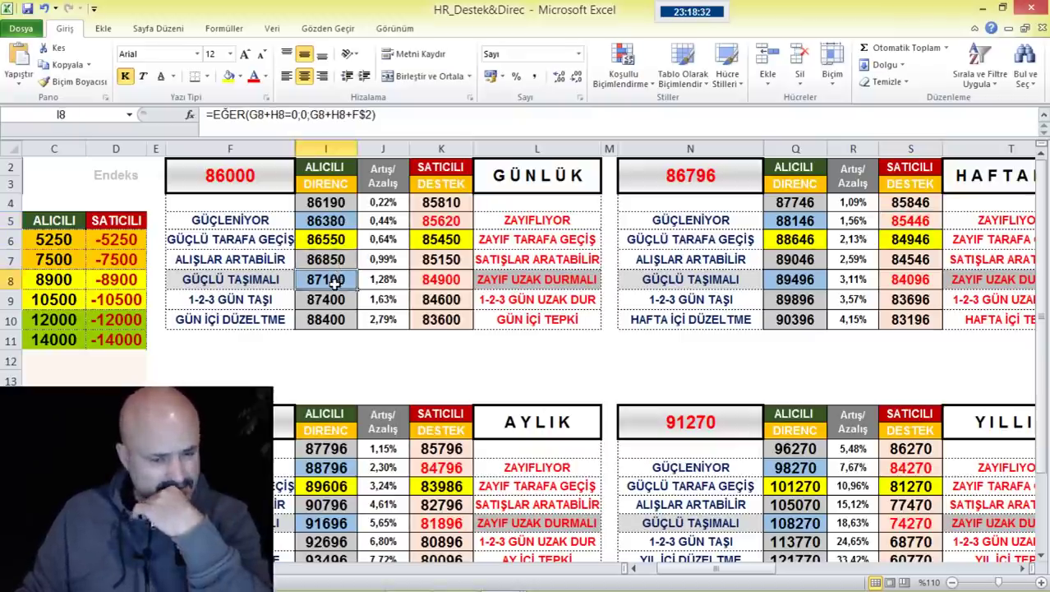
click(454, 223)
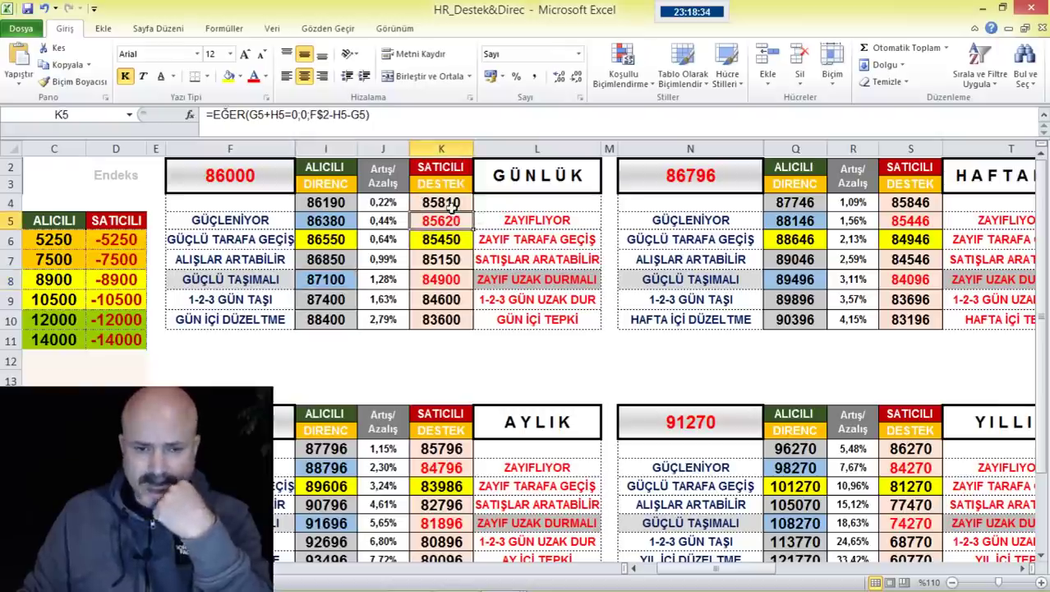
click(450, 203)
click(448, 220)
click(449, 203)
click(444, 221)
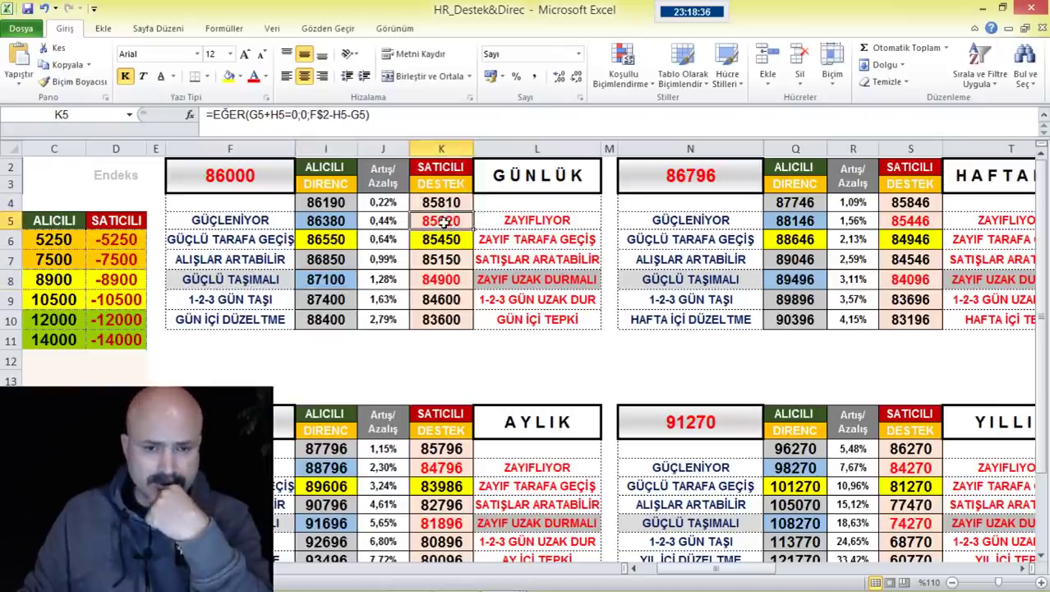
click(354, 204)
click(328, 239)
click(325, 260)
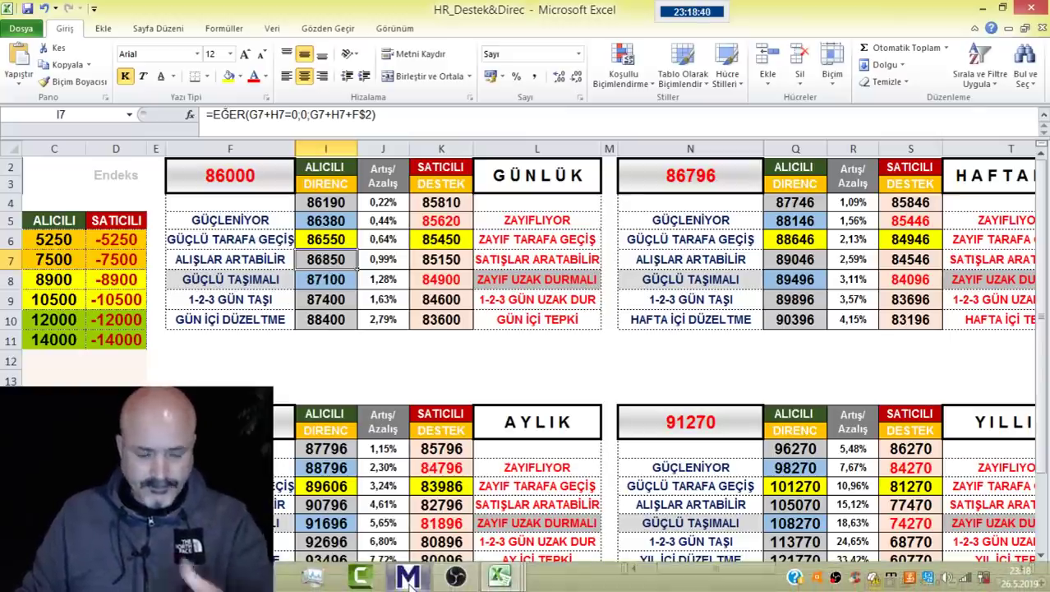
- Load the X30YVADE futures chart in Matriks, examine its latest daily bar, and switch back to the HR_Destek&Direc workbook
click(408, 578)
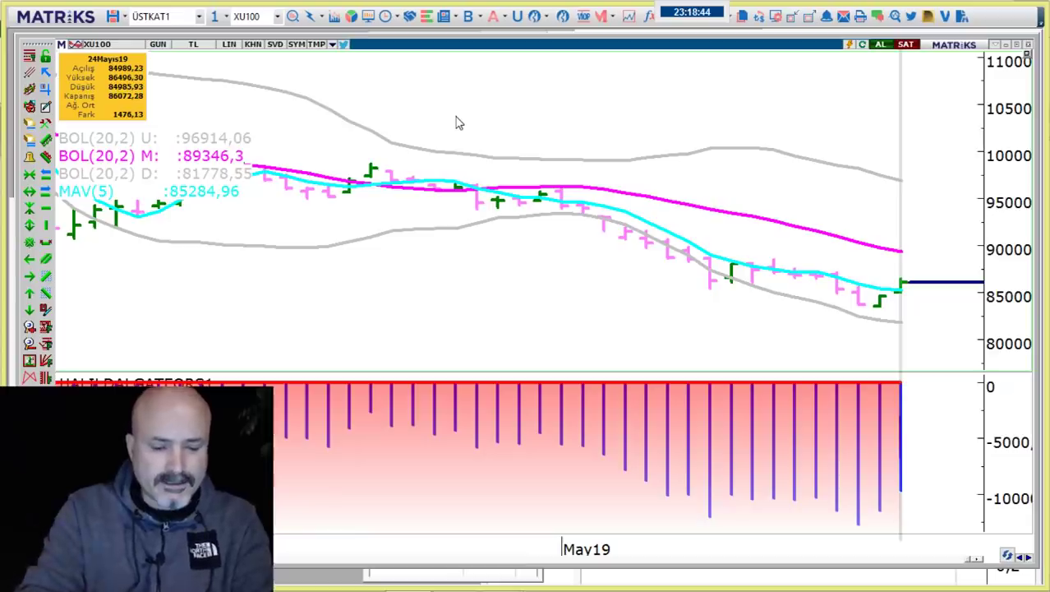
text(X30YV)
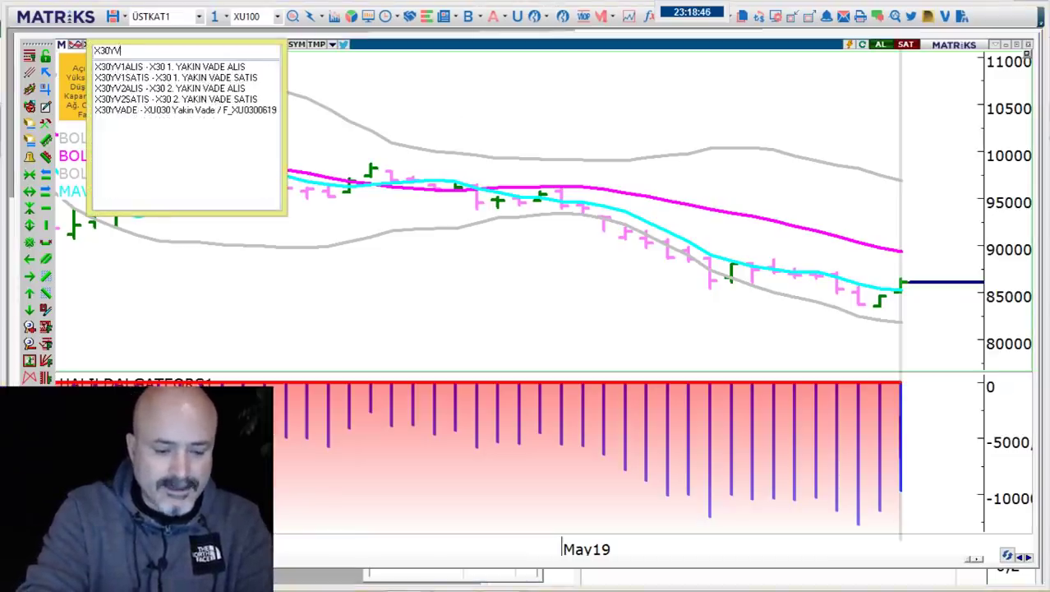
text(ADE)
key(Return)
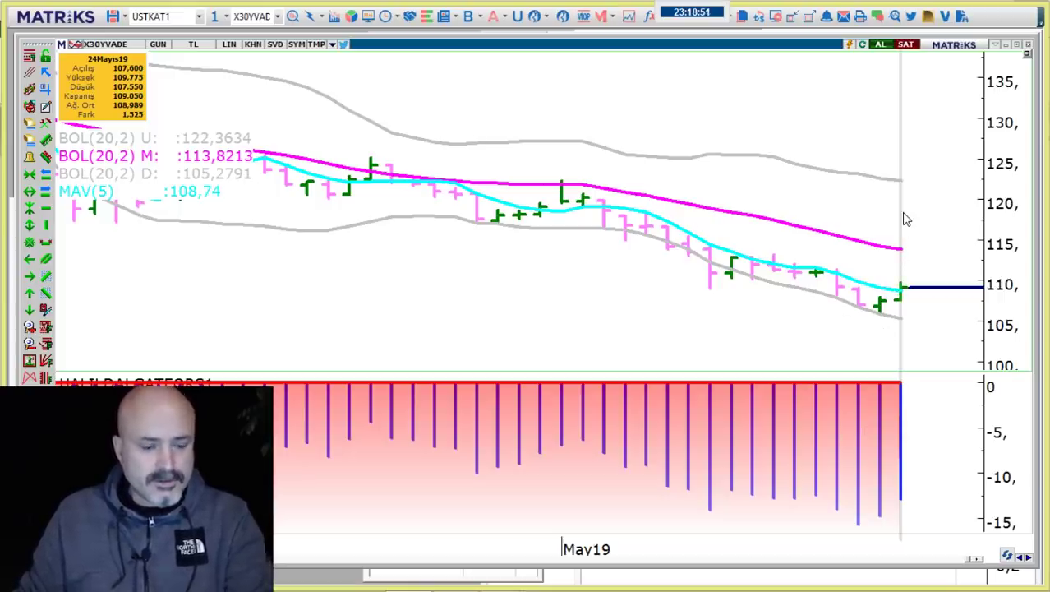
key(alt+Tab)
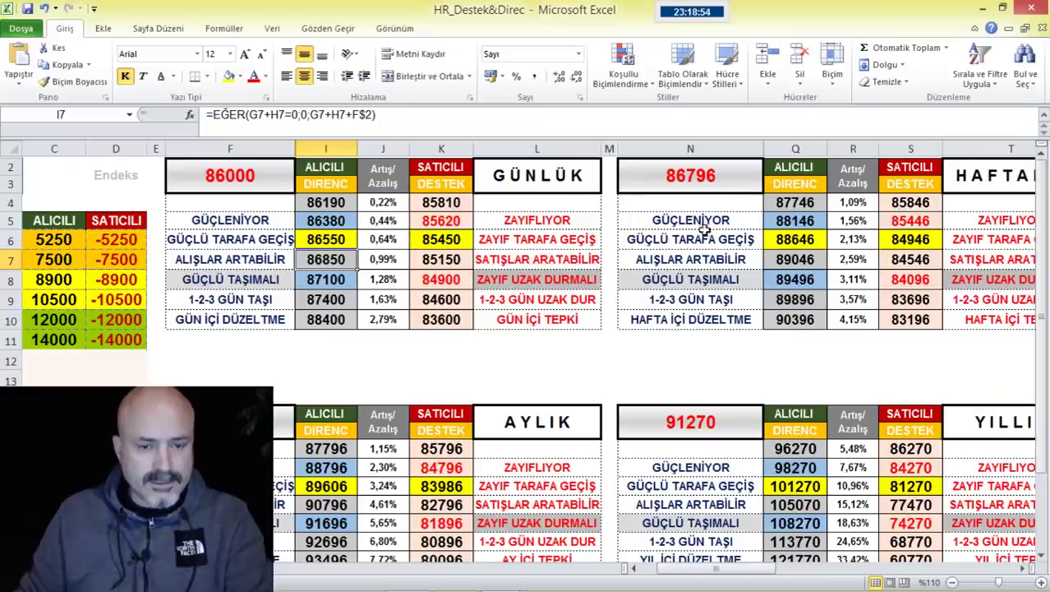
- Close the HR_Destek&Direc, GBPUSD and ONS ALTIN workbooks, saving the changes in each
click(1030, 8)
click(473, 327)
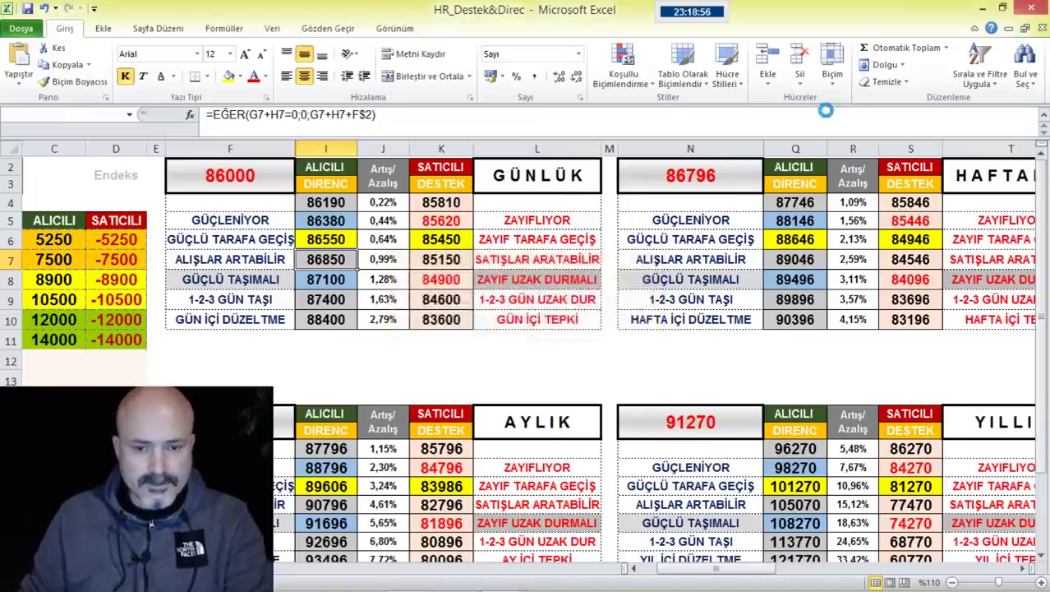
click(1030, 8)
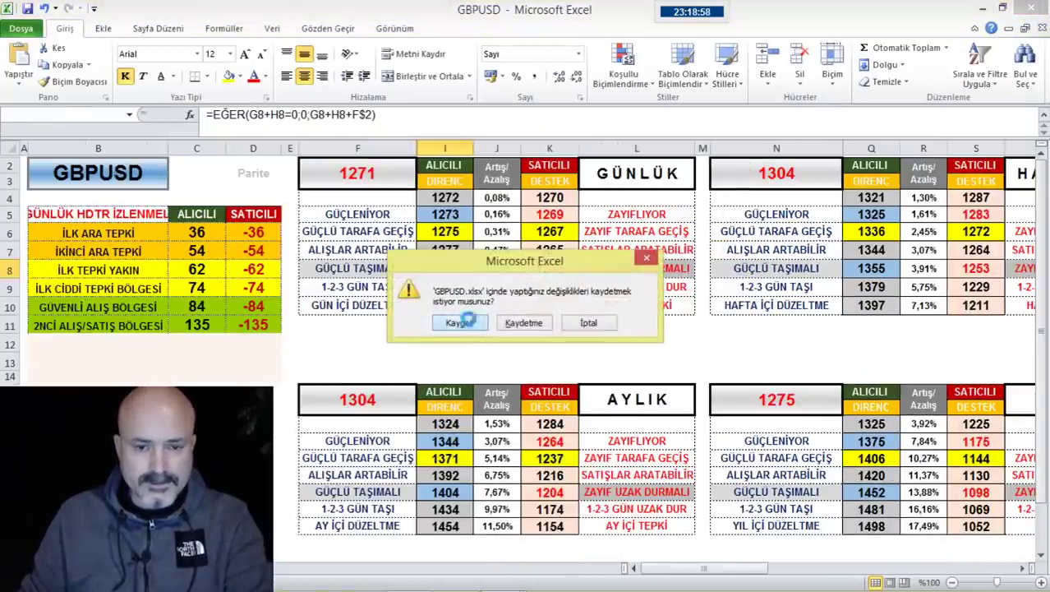
click(462, 326)
click(1031, 9)
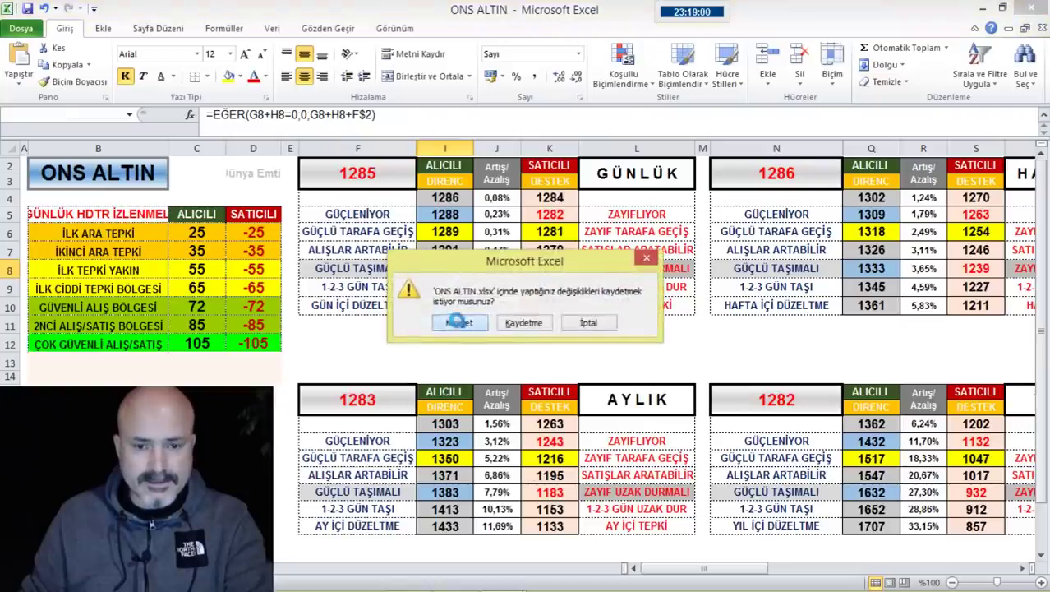
click(463, 327)
click(1037, 9)
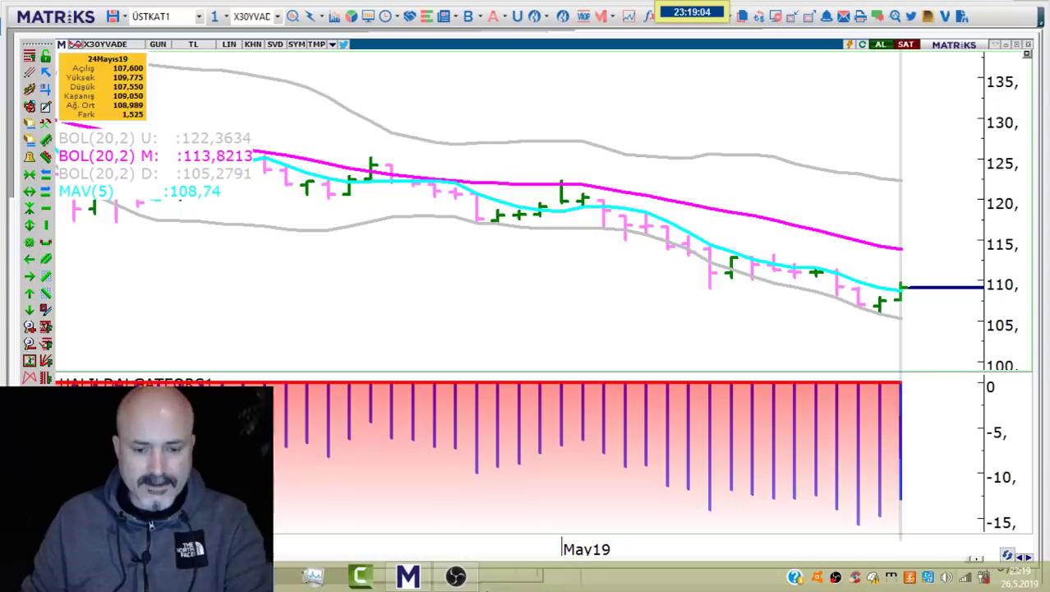
- Open the X30YVADE workbook from the EXCEL TÜM folder and set its GÜNLÜK reference value to 119050
mouse_move(247, 580)
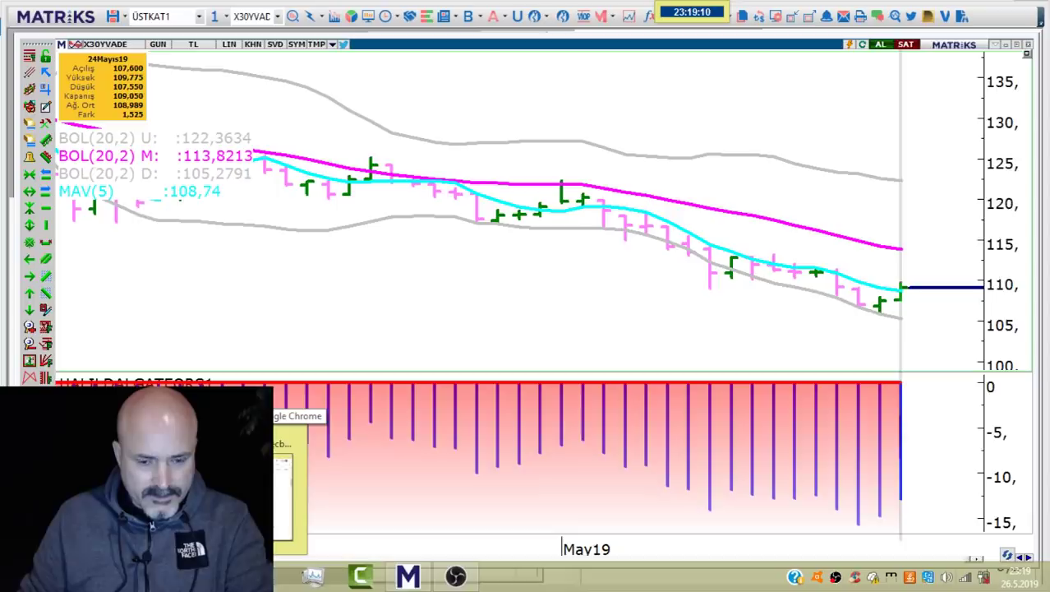
key(alt+Tab)
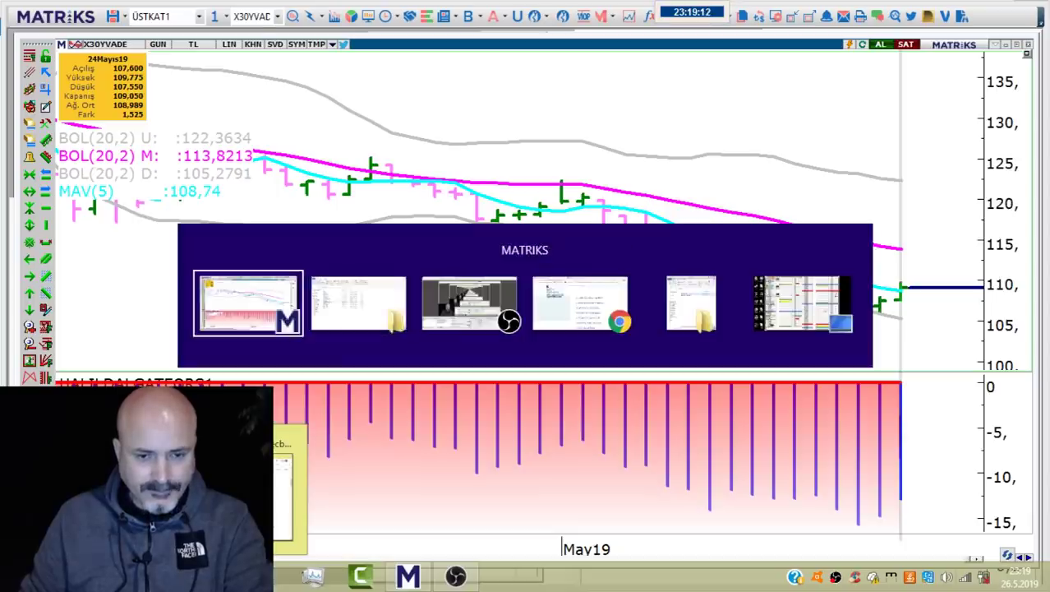
double_click(184, 346)
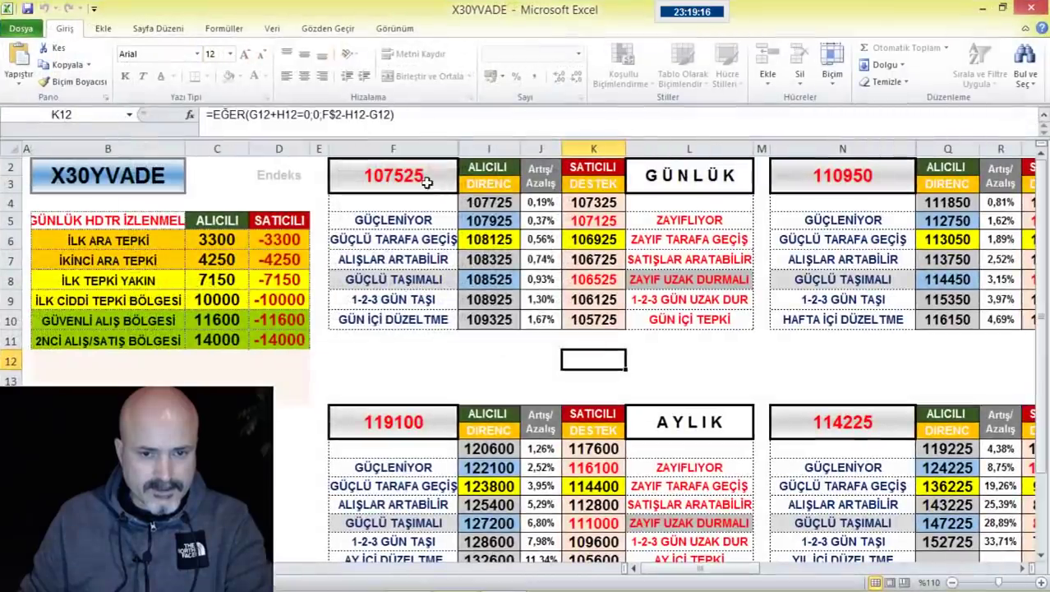
click(426, 183)
text(119050)
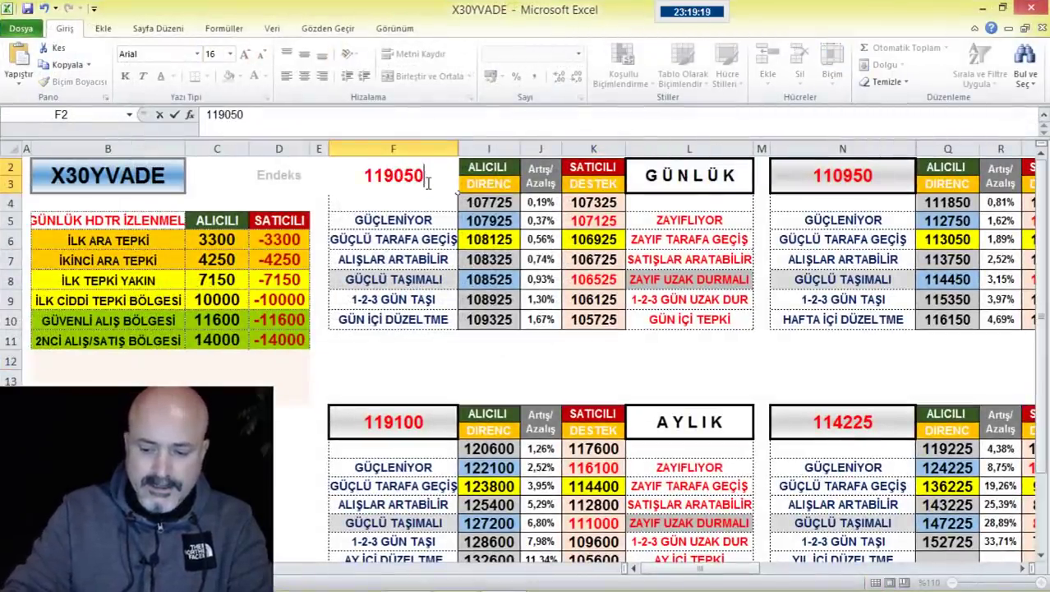
key(Return)
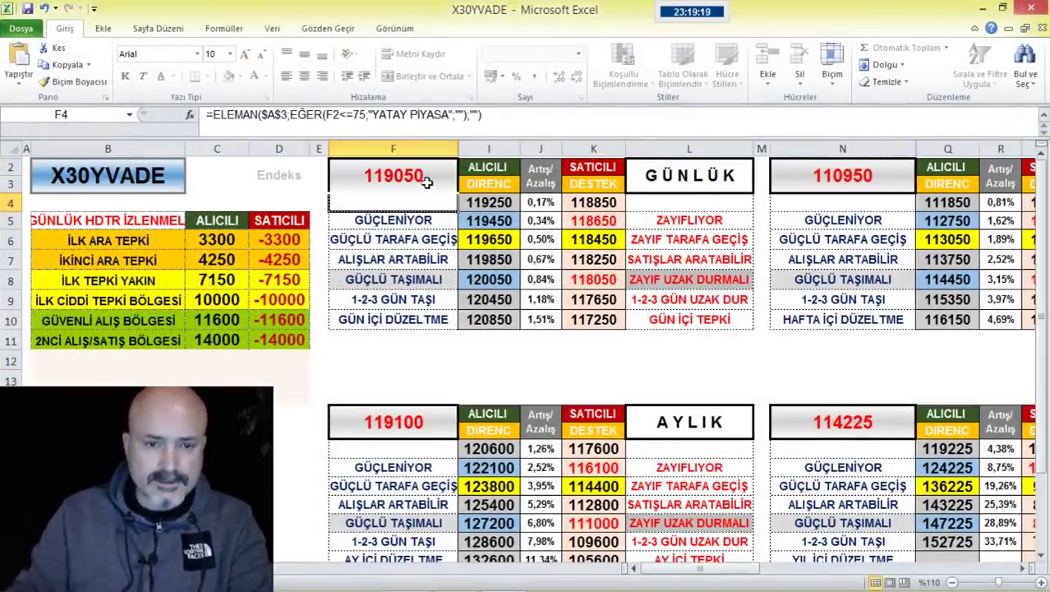
- Review the X30YVADE daily resistance levels, the first two daily supports and the GÜNLÜK reference value
click(503, 221)
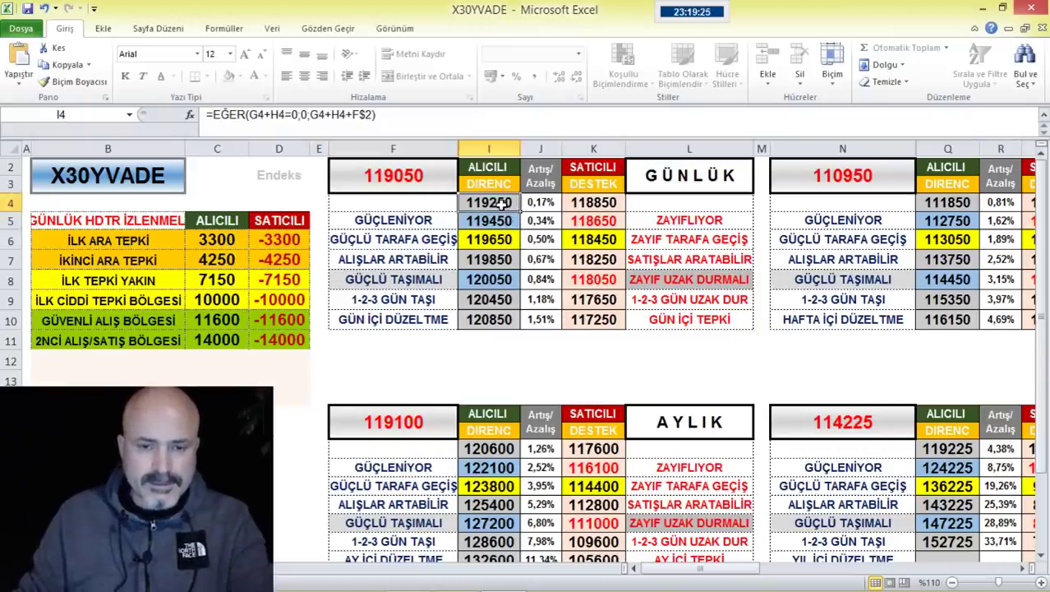
click(492, 299)
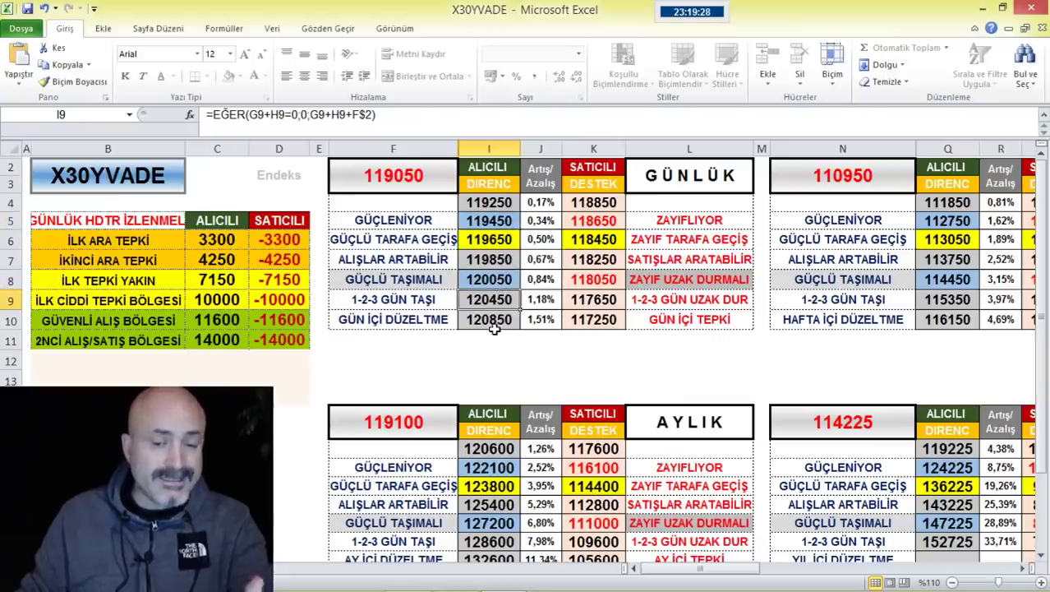
click(612, 222)
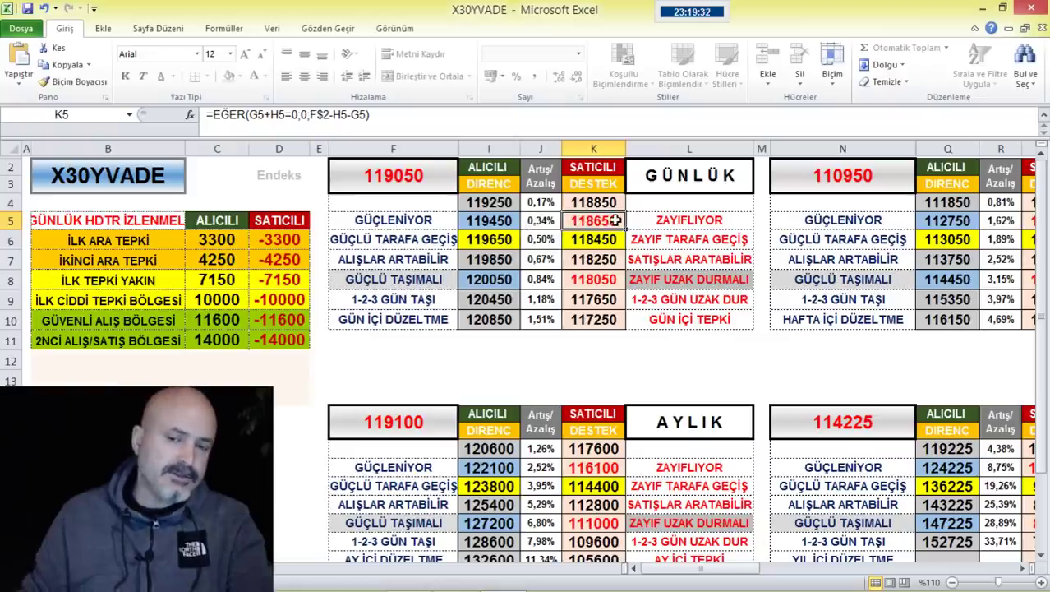
click(608, 203)
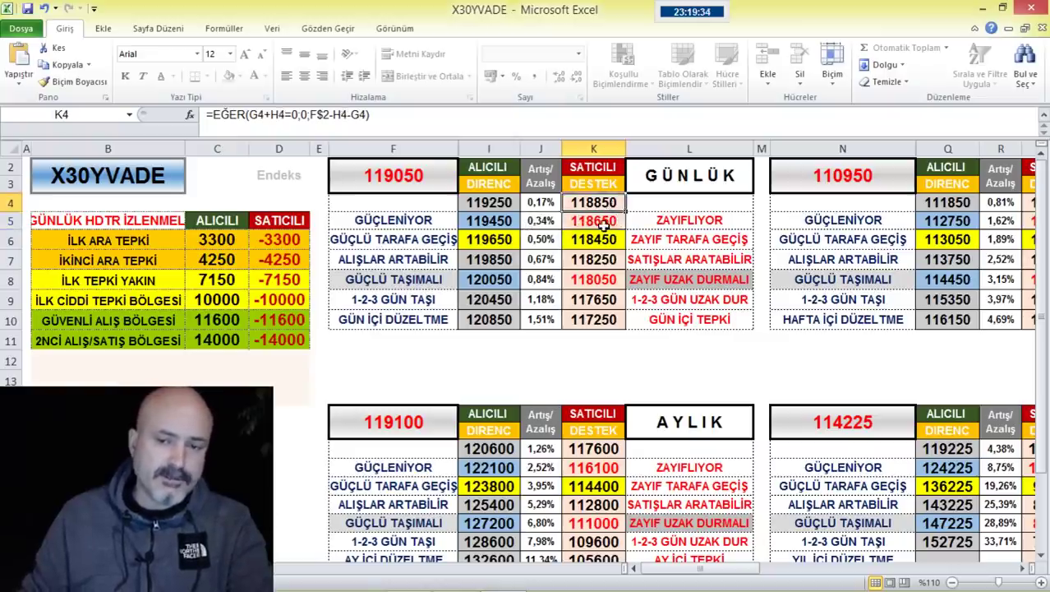
click(510, 203)
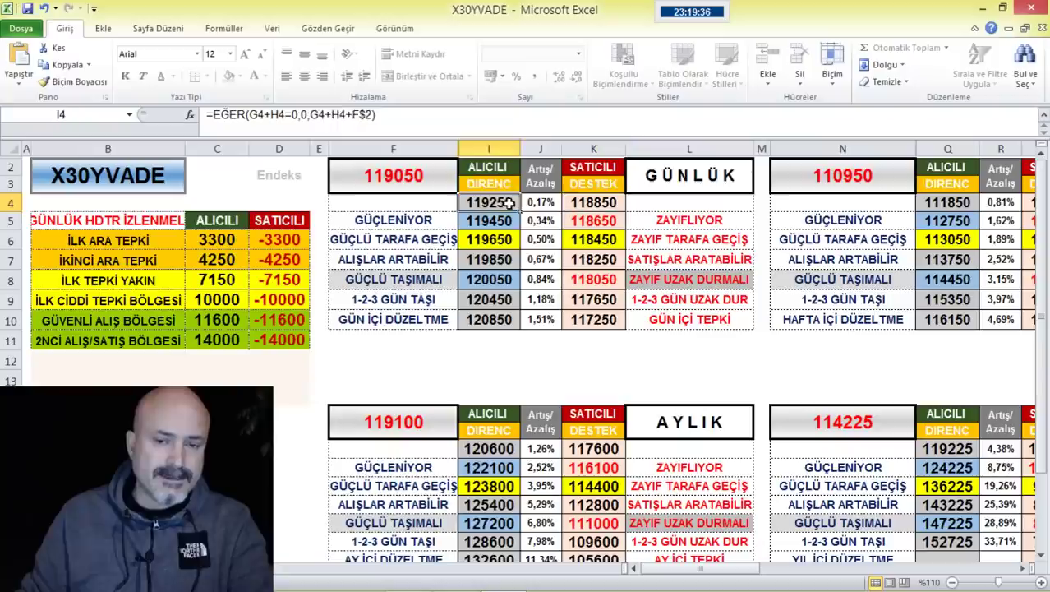
click(420, 182)
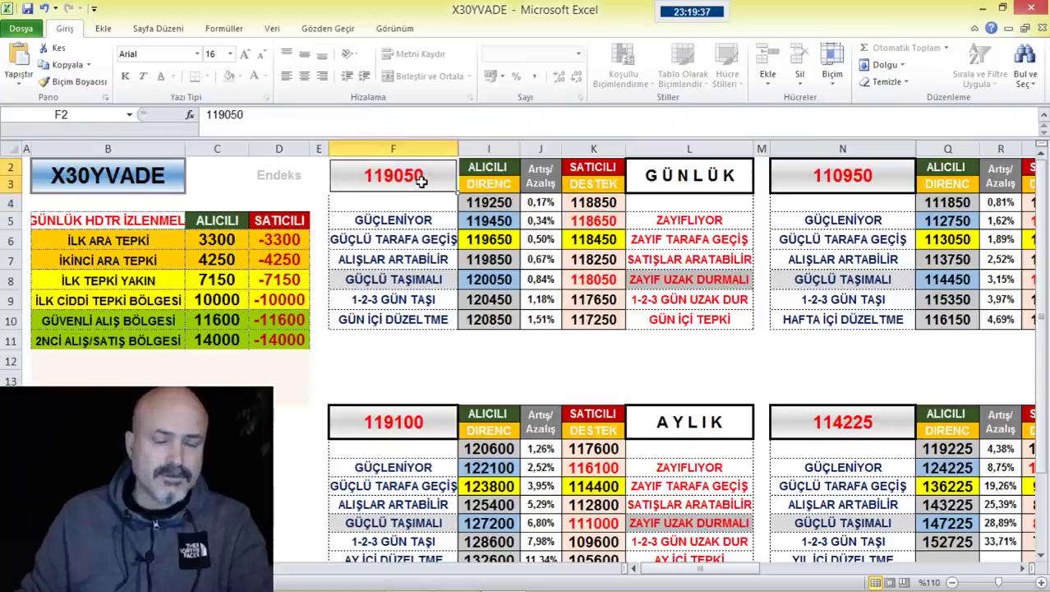
click(501, 240)
click(501, 261)
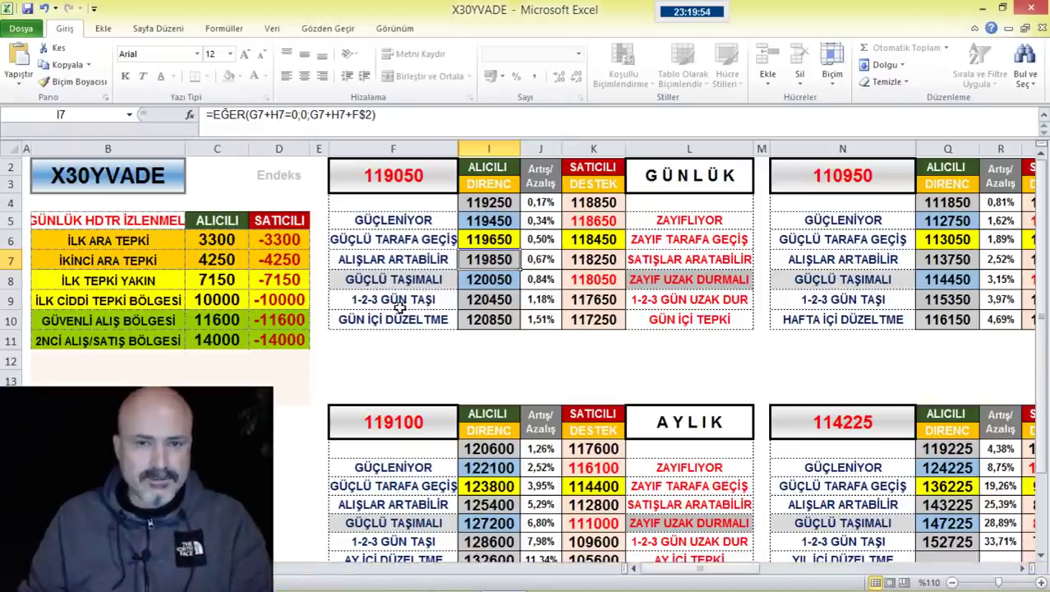
click(240, 375)
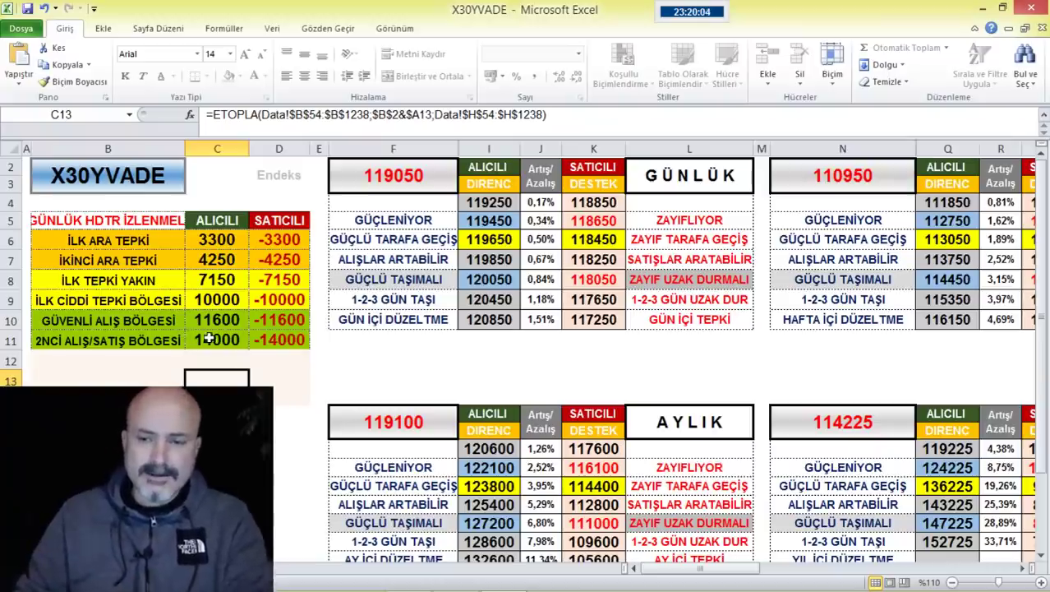
- Switch to Matriks, load the BRENT chart and examine its latest daily bars over a longer period
click(407, 575)
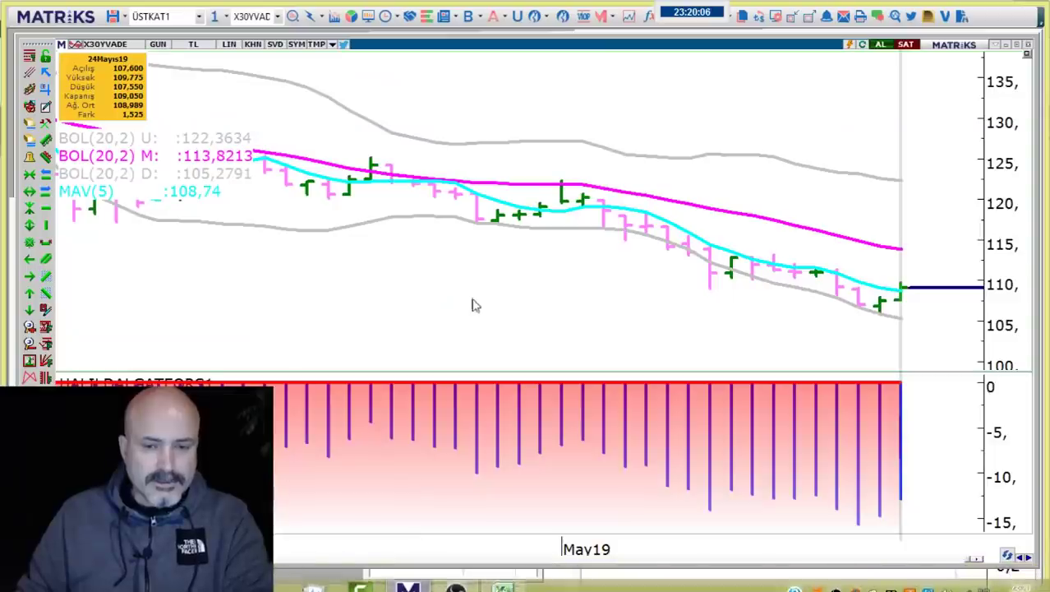
key(alt+Tab)
key(alt+Tab)
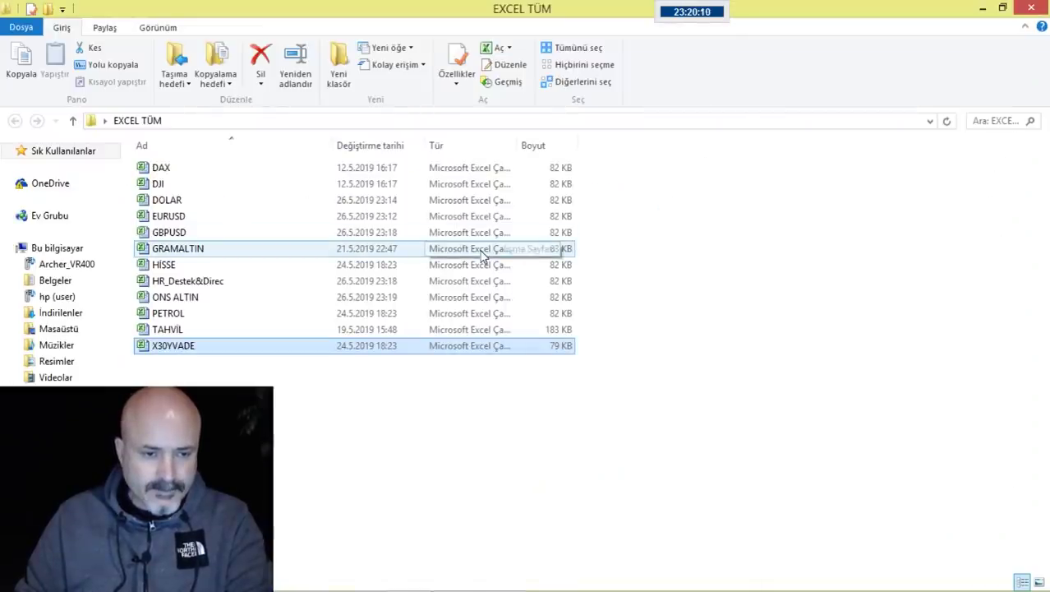
key(alt+Tab)
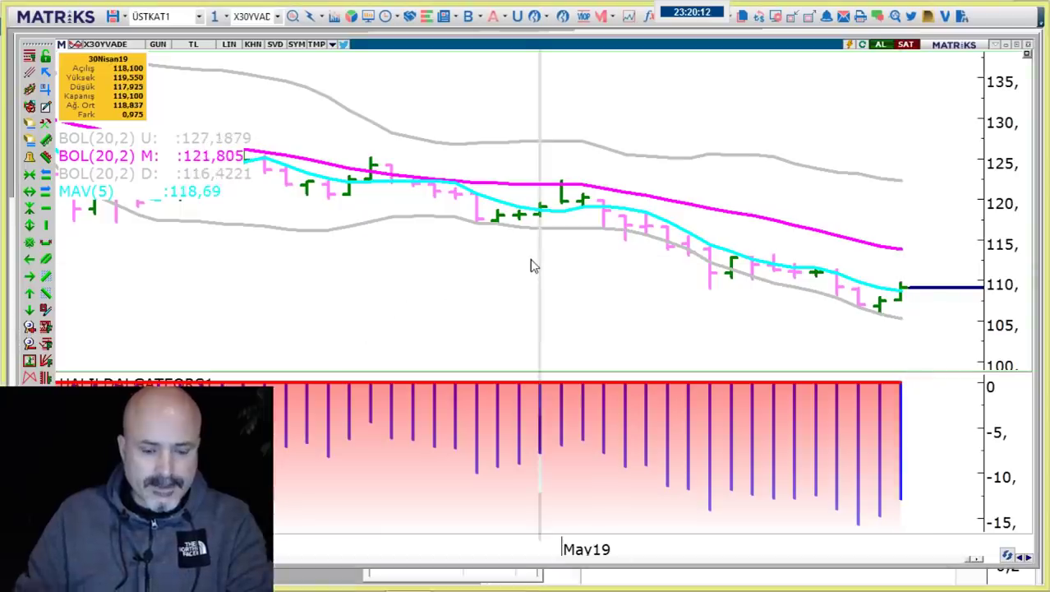
text(br)
key(Escape)
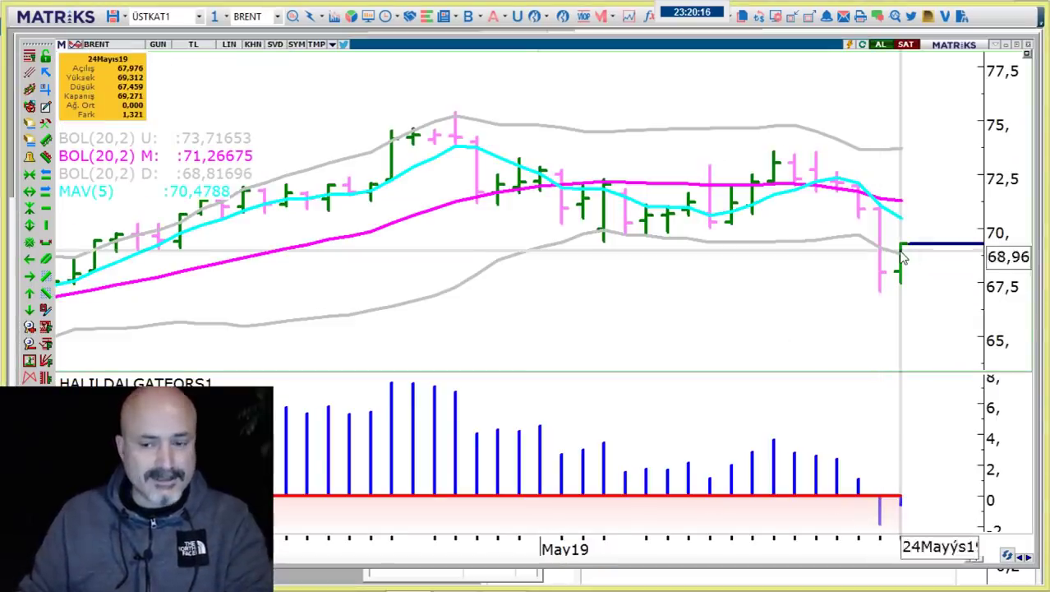
scroll(902, 257, down, 2)
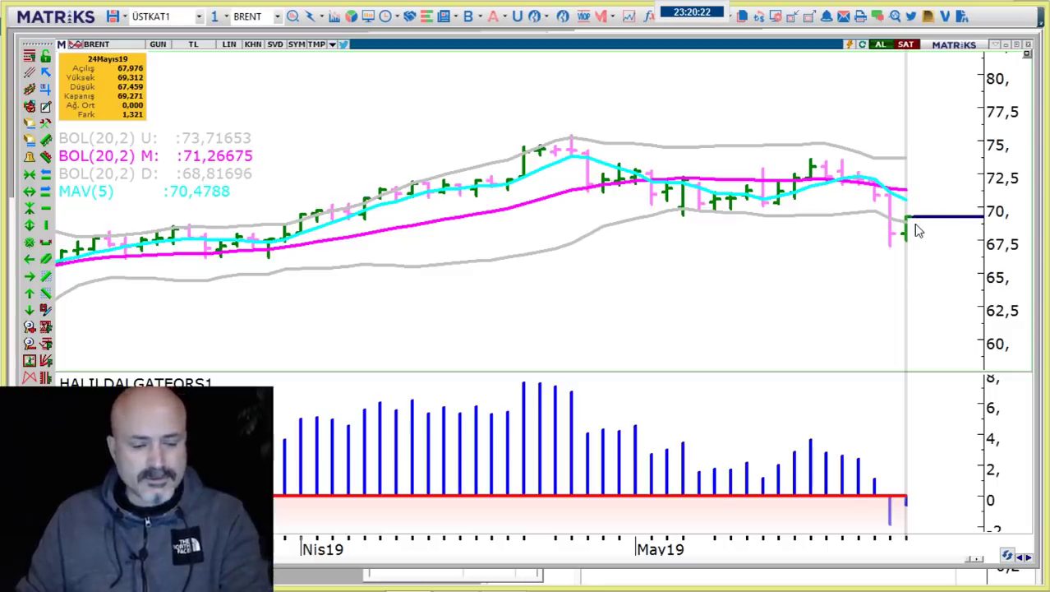
- Switch back to the X30YVADE workbook and close it, saving the changes
key(alt+Tab)
key(alt+Tab)
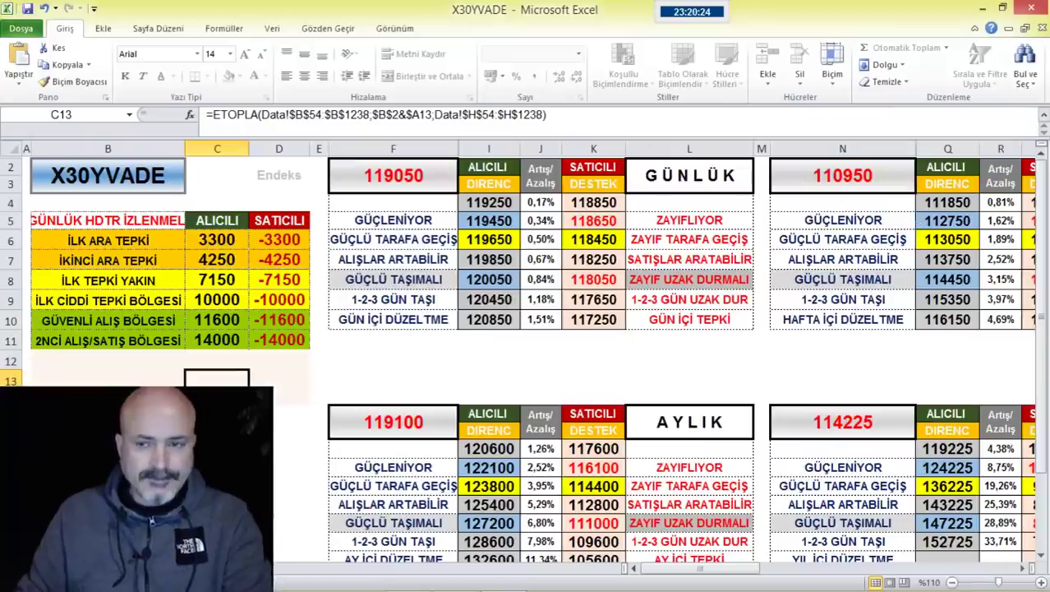
click(1031, 7)
click(460, 329)
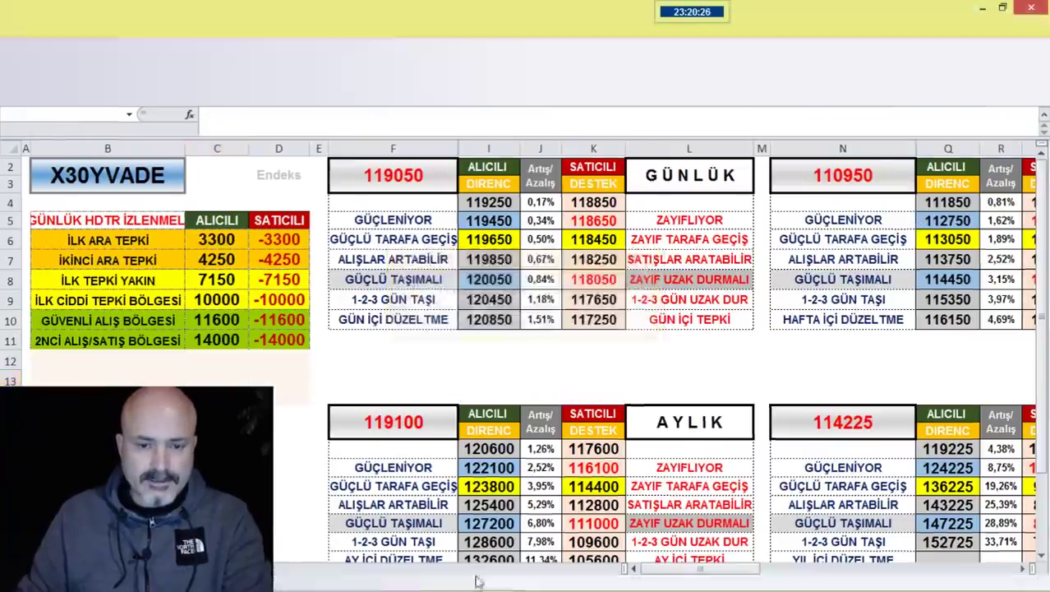
- Open the PETROL workbook from the EXCEL TÜM folder and set its GÜNLÜK reference value to 69271
key(alt+Tab)
key(alt+Tab)
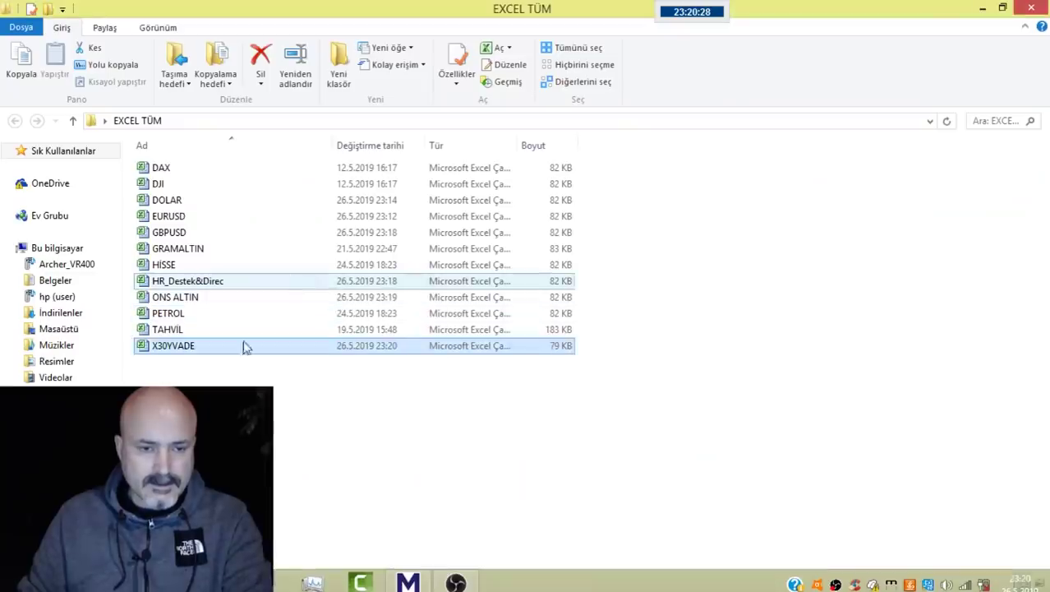
double_click(195, 314)
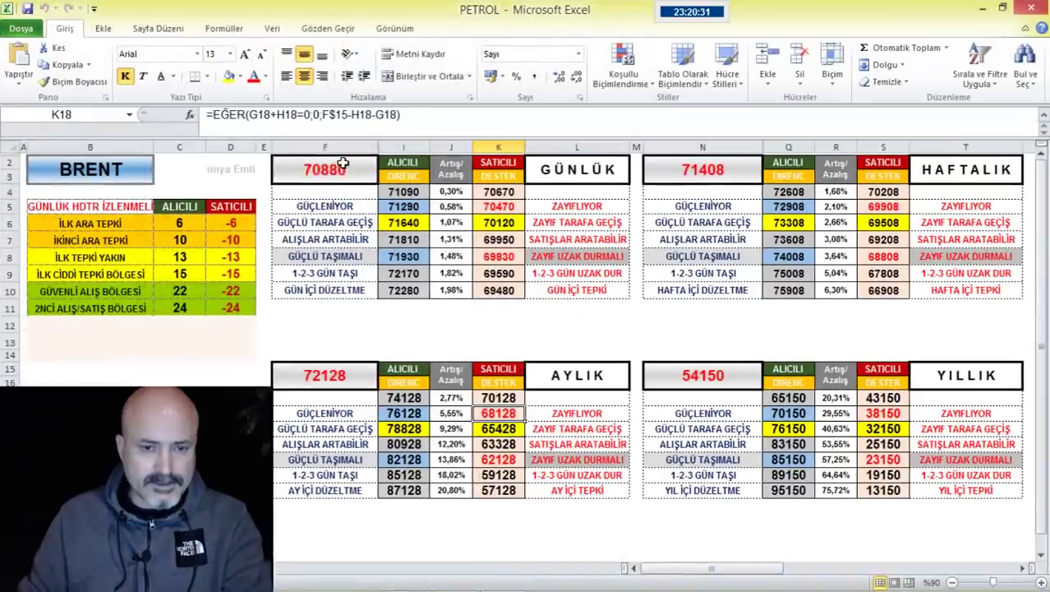
click(342, 168)
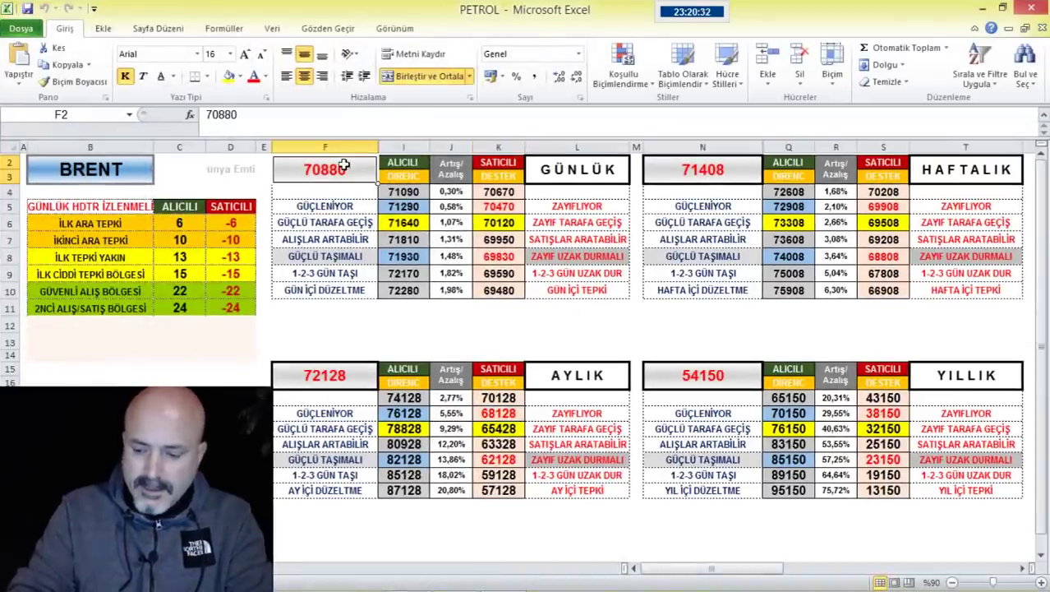
text(692)
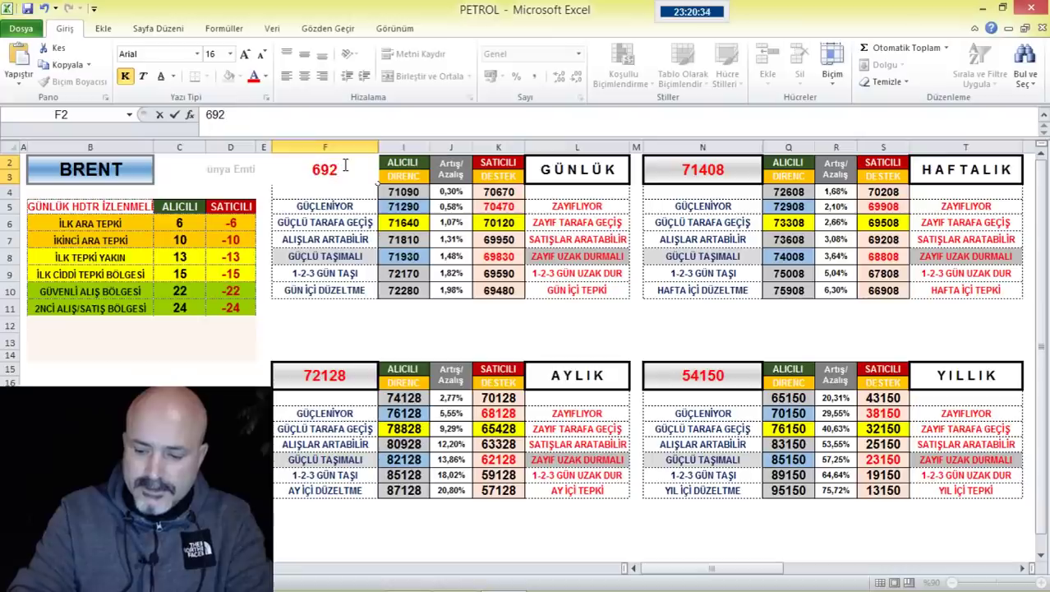
text(71)
key(Return)
- Compare the latest BRENT bars in Matriks with the SATICILI reaction values for İLK TEPKİ YAKIN and İLK ARA TEPKİ in the PETROL workbook
mouse_move(344, 580)
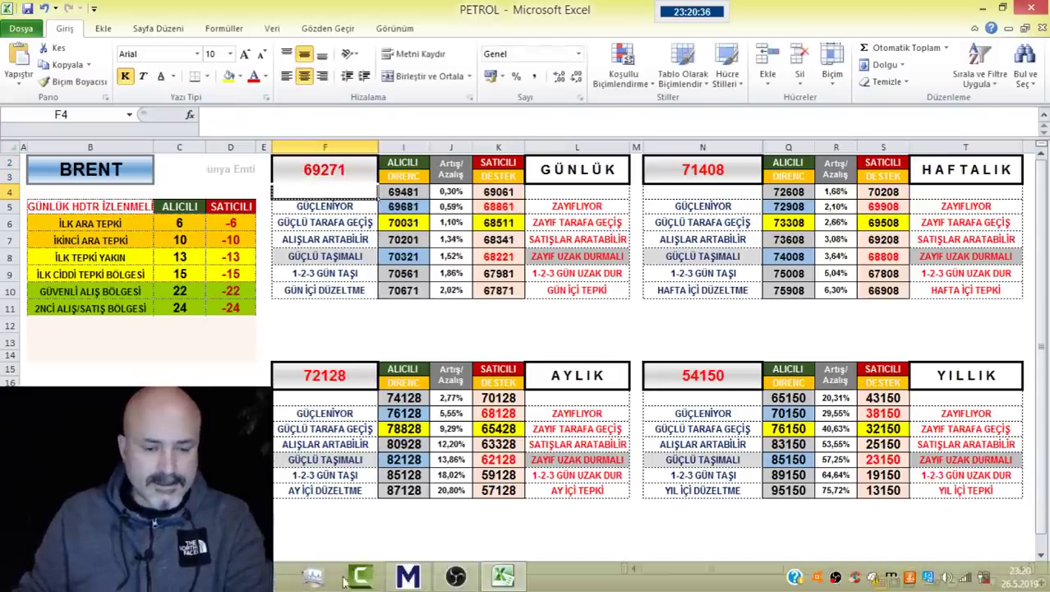
click(408, 577)
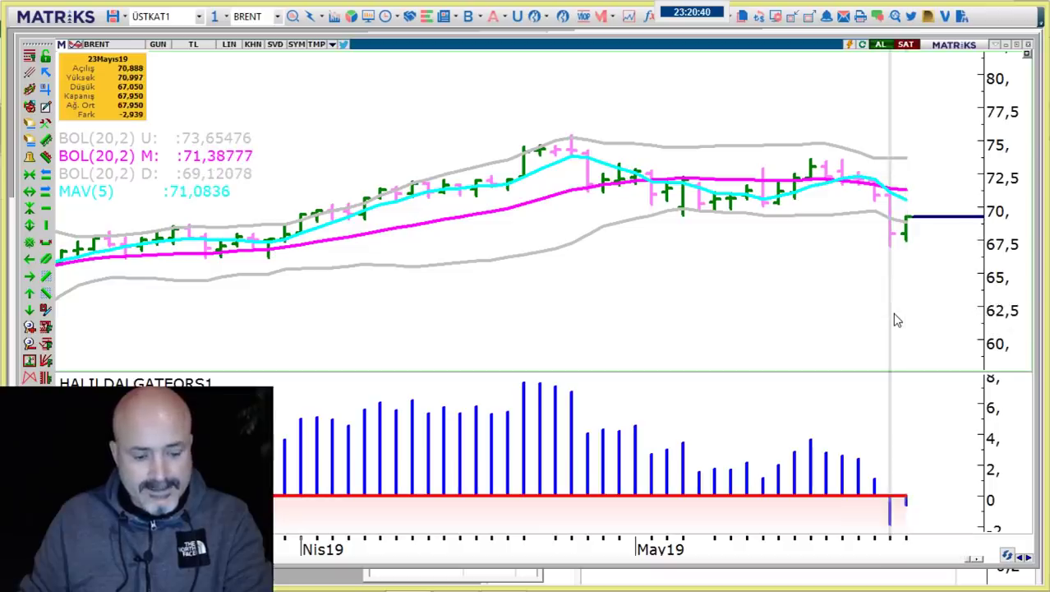
click(122, 584)
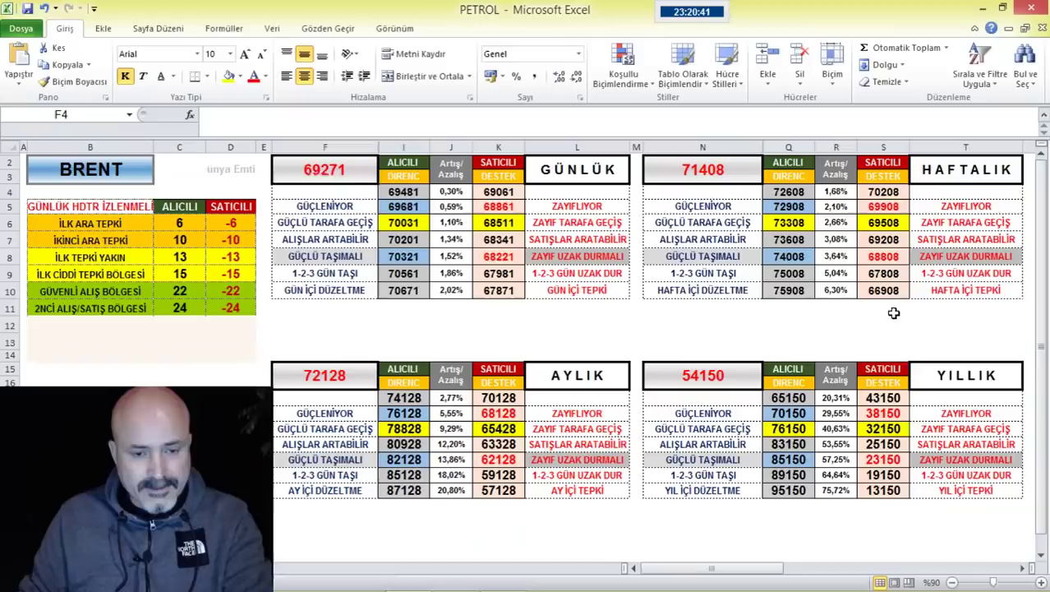
click(243, 256)
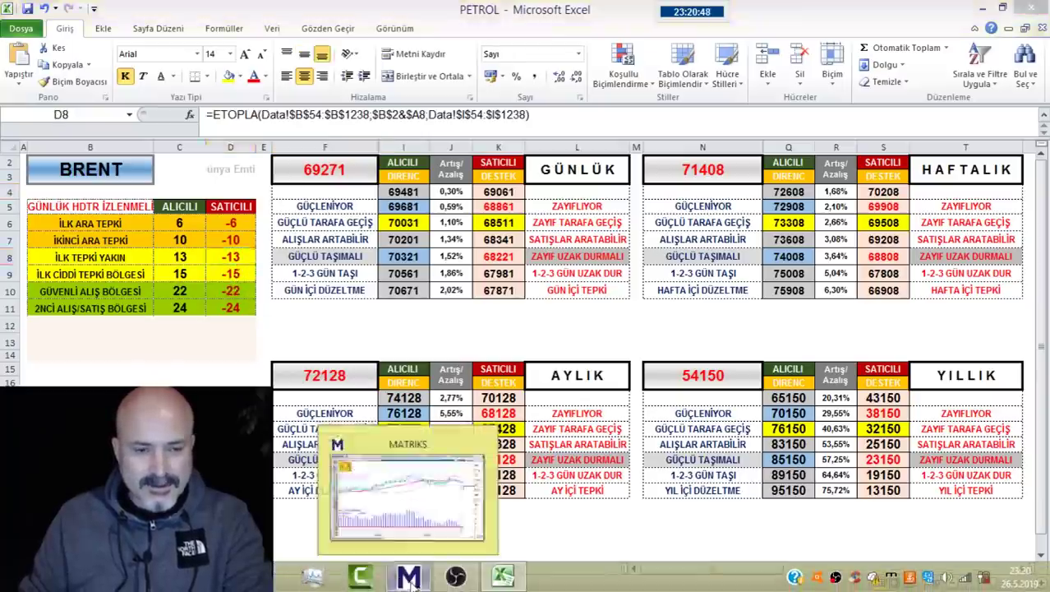
click(409, 576)
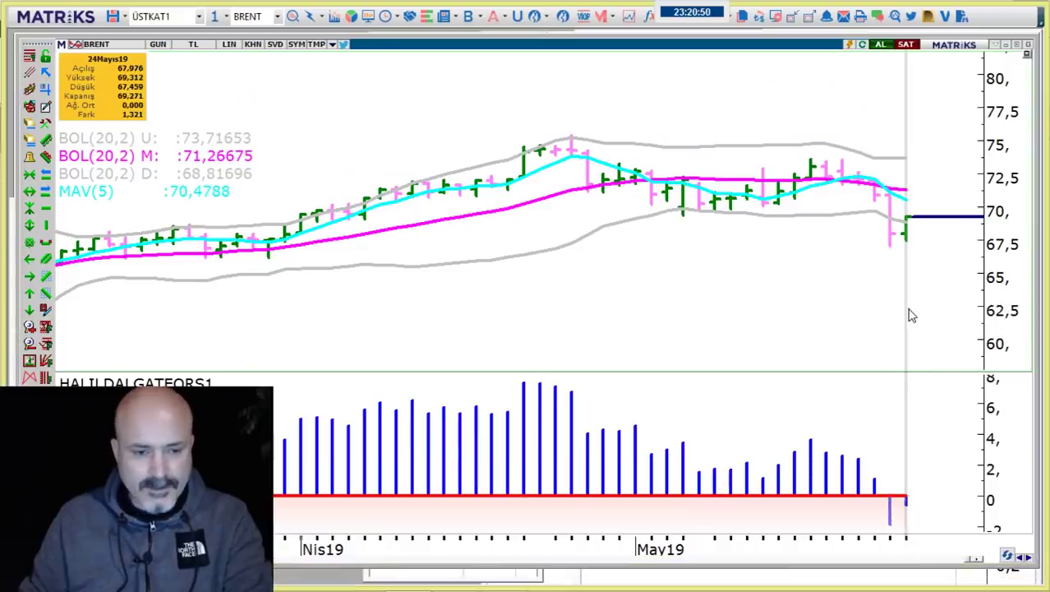
key(alt+Tab)
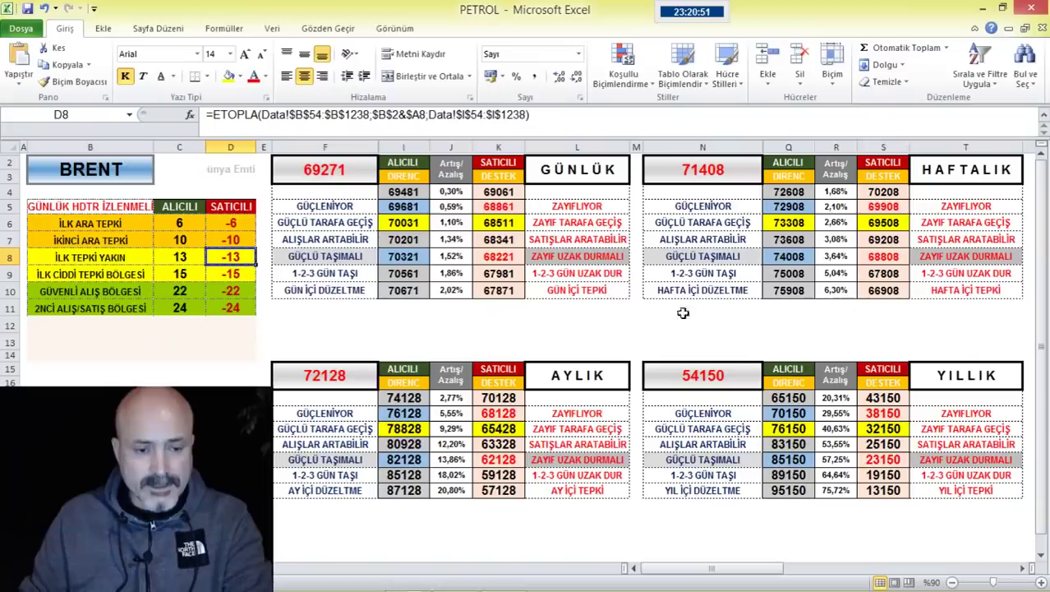
click(242, 220)
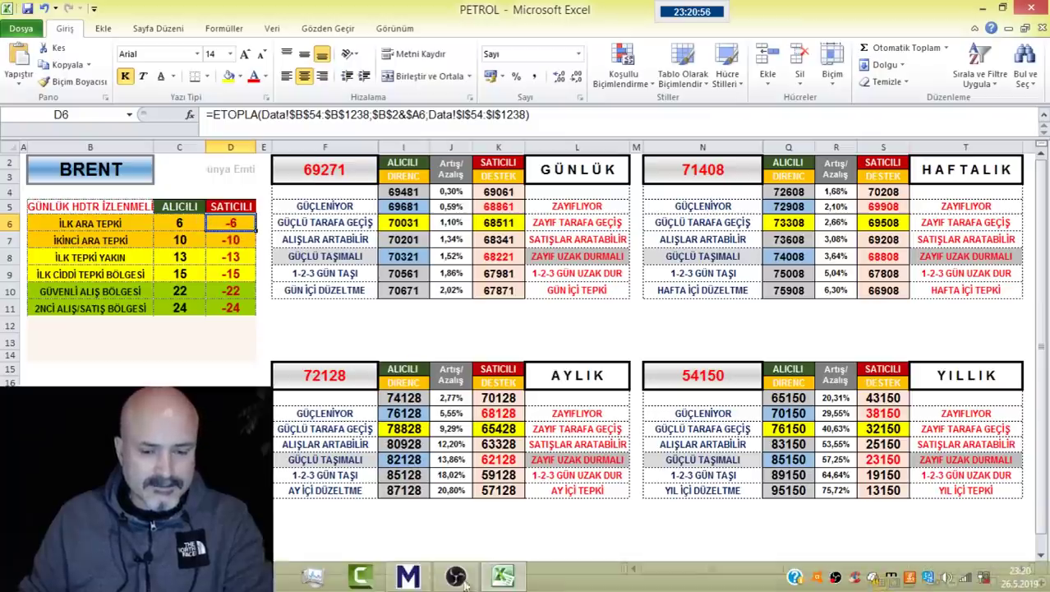
- Compare the latest daily BRENT bars in Matriks with the GÜNLÜK reference, resistance and support levels in the PETROL workbook
click(407, 583)
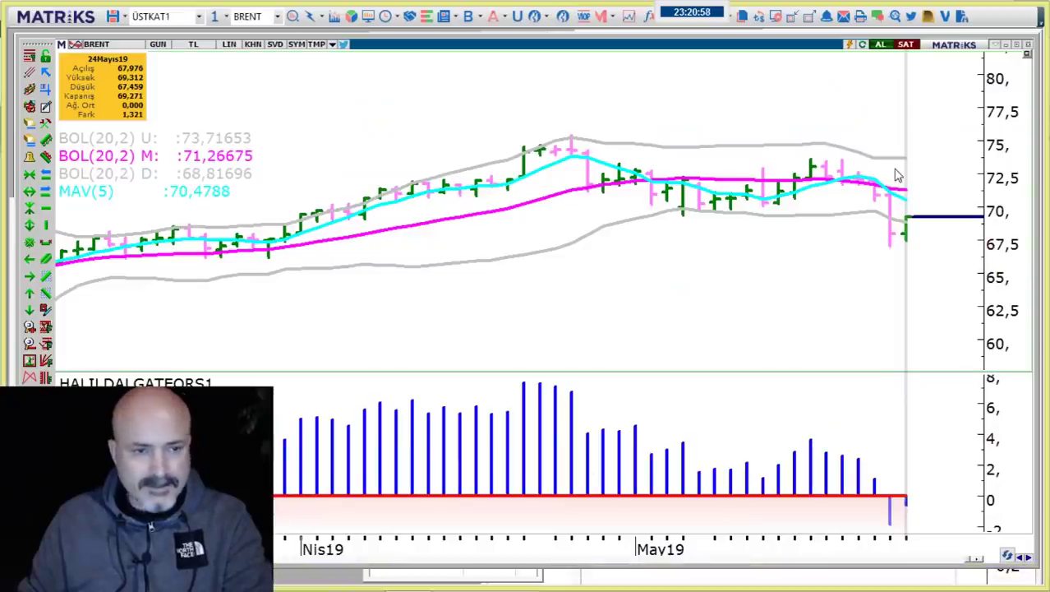
key(alt+Tab)
click(314, 170)
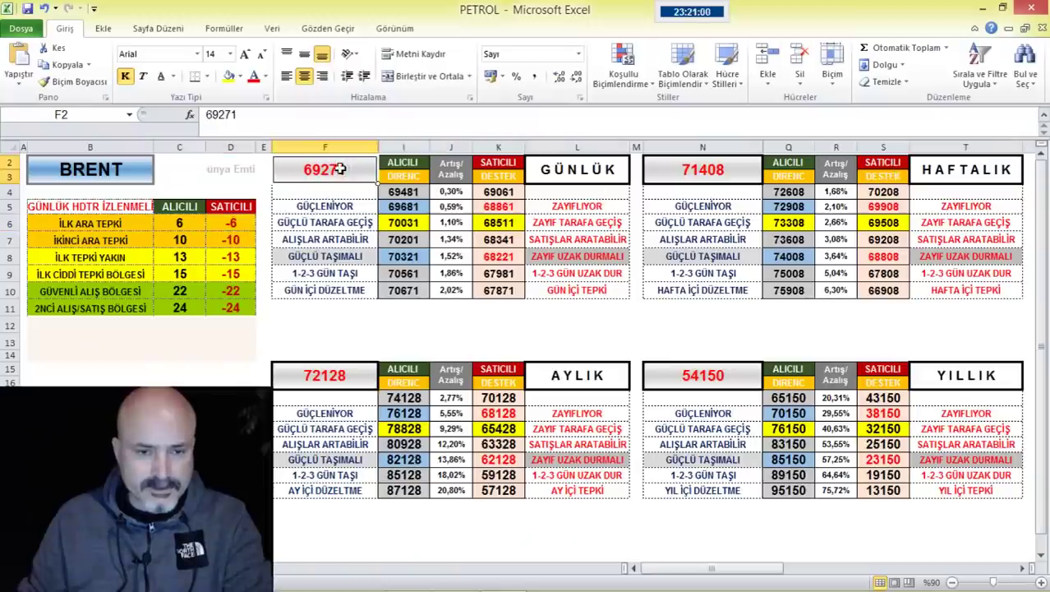
click(412, 224)
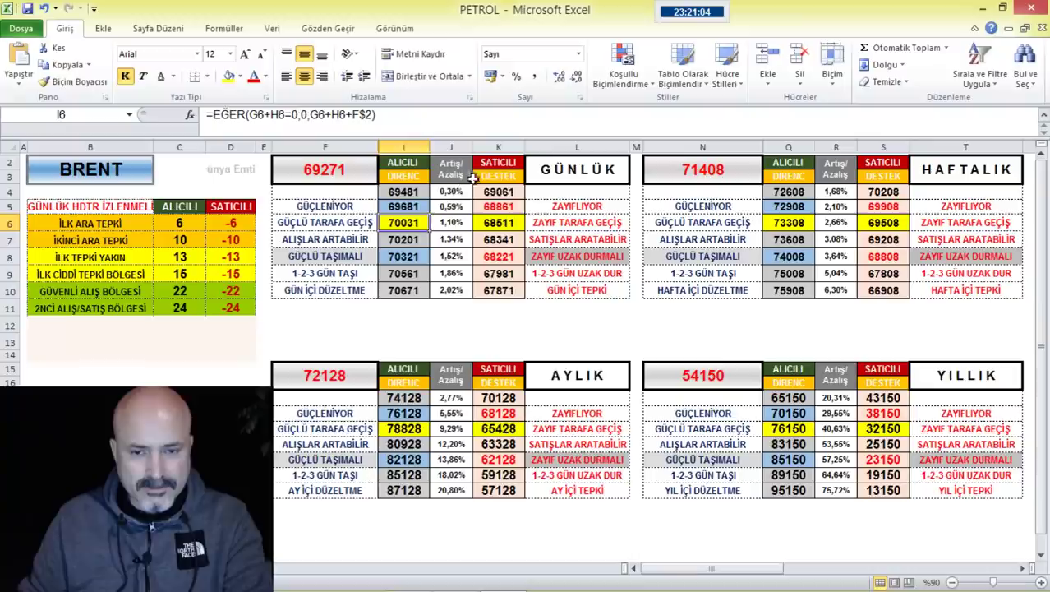
click(509, 207)
mouse_move(419, 578)
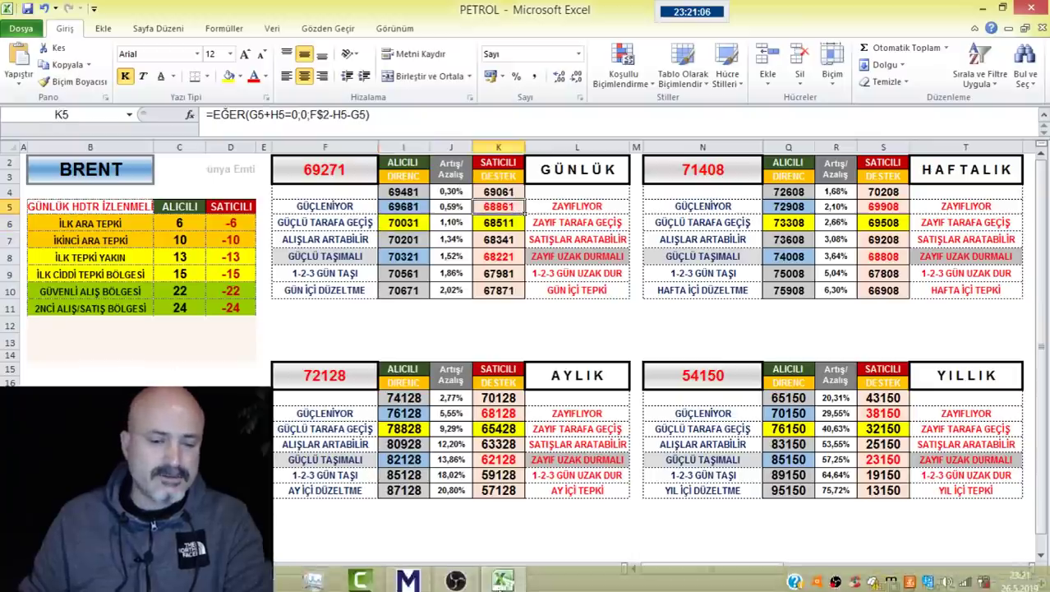
- Switch to Matriks and load the ACSEL chart in place of BRENT
click(411, 577)
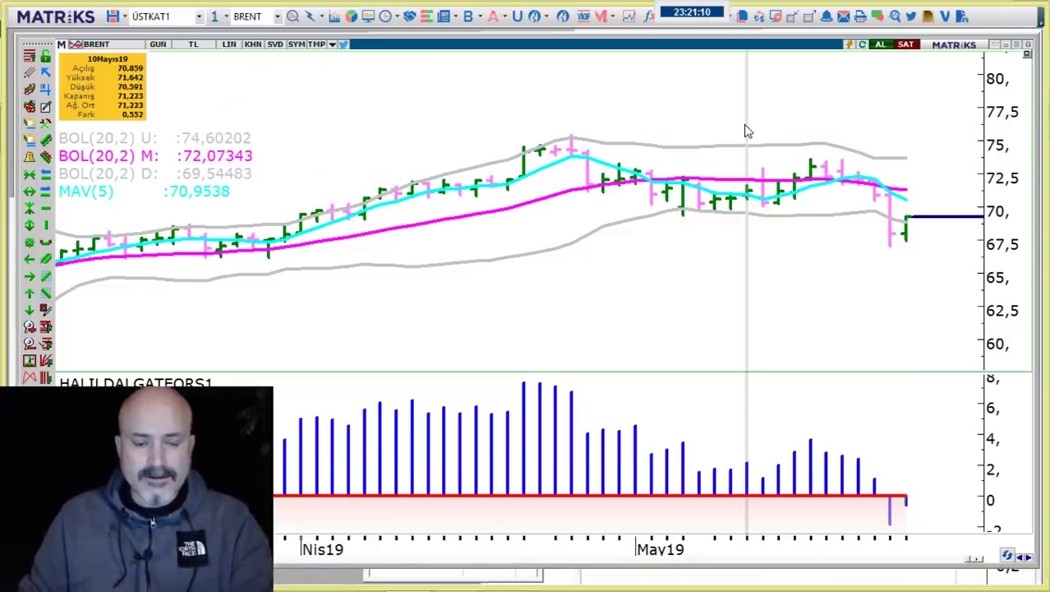
text(ACSEL)
key(Return)
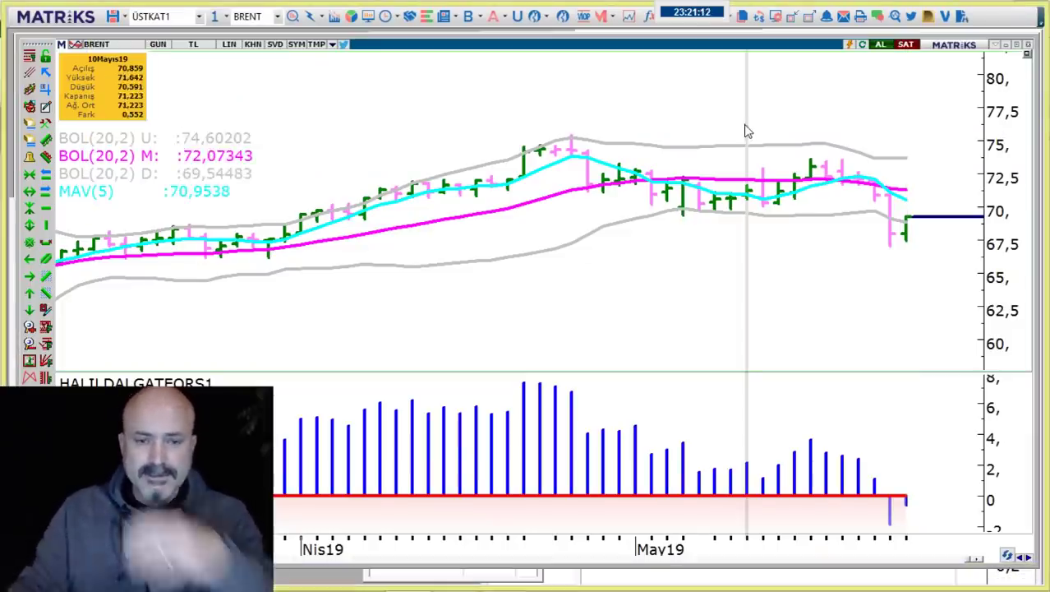
- Set the list of symbols the chart cycles through to the Tüm group in the settings and confirm the selection
click(56, 17)
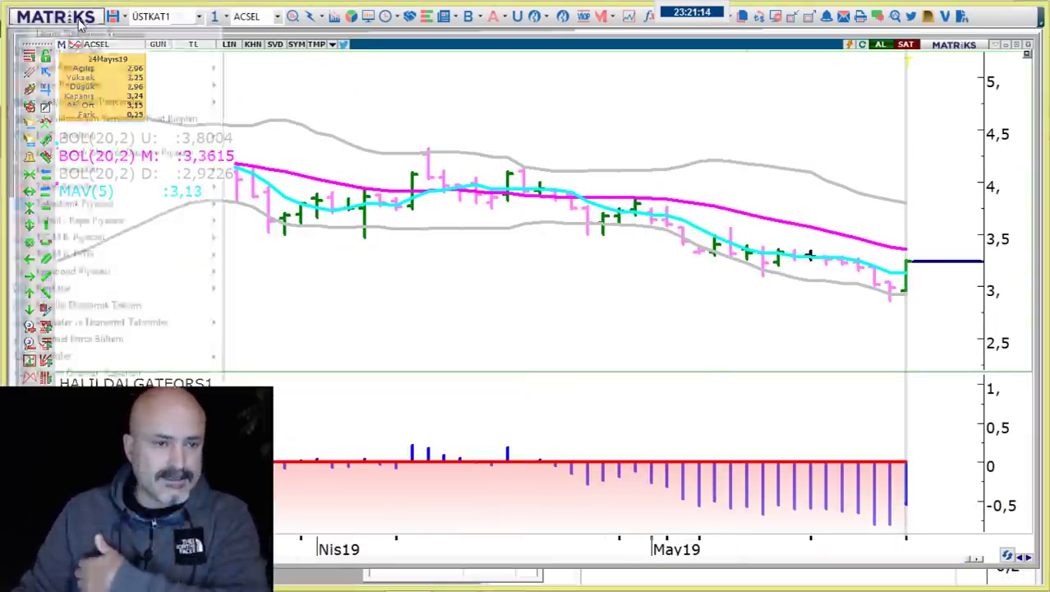
scroll(116, 205, down, 1)
scroll(115, 213, down, 5)
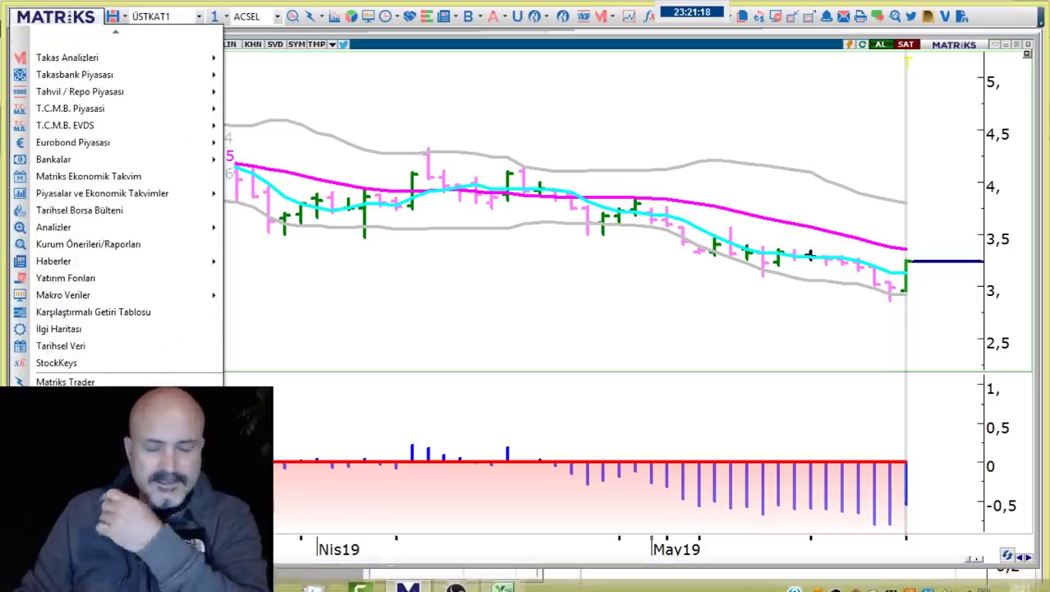
mouse_move(124, 398)
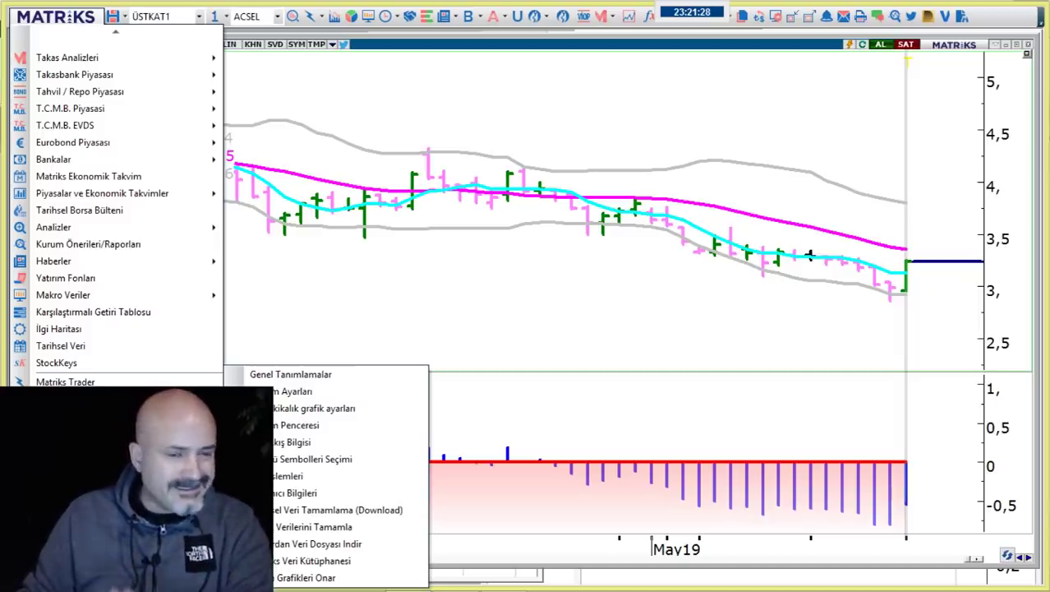
mouse_move(123, 441)
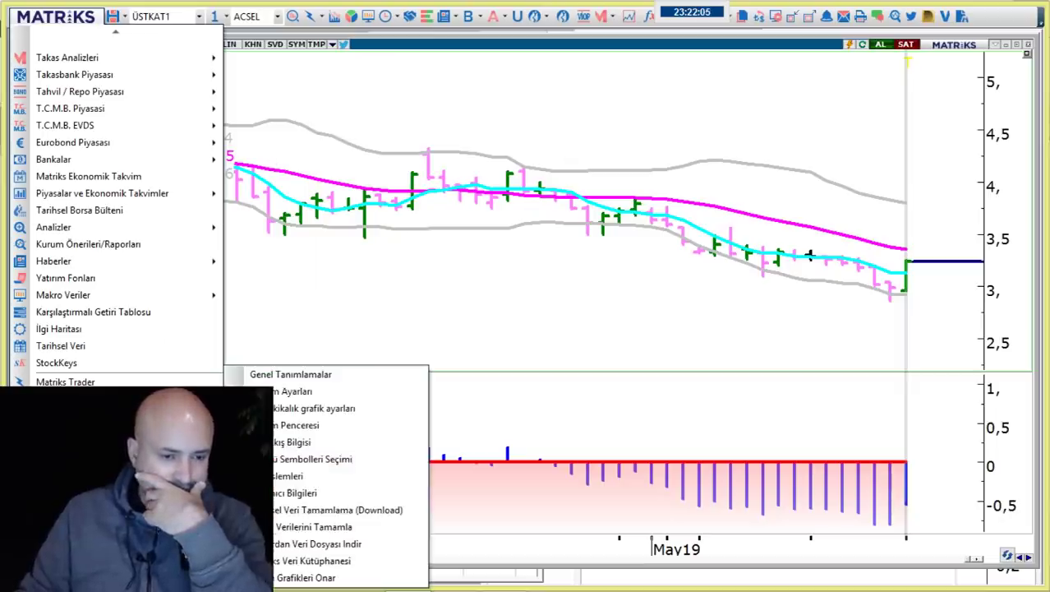
click(296, 460)
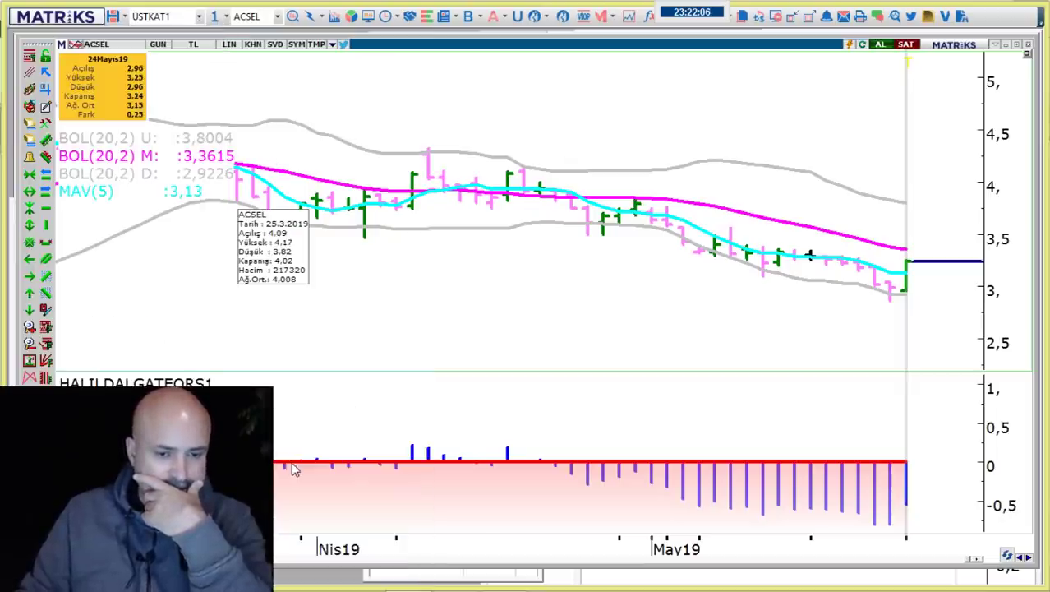
double_click(506, 354)
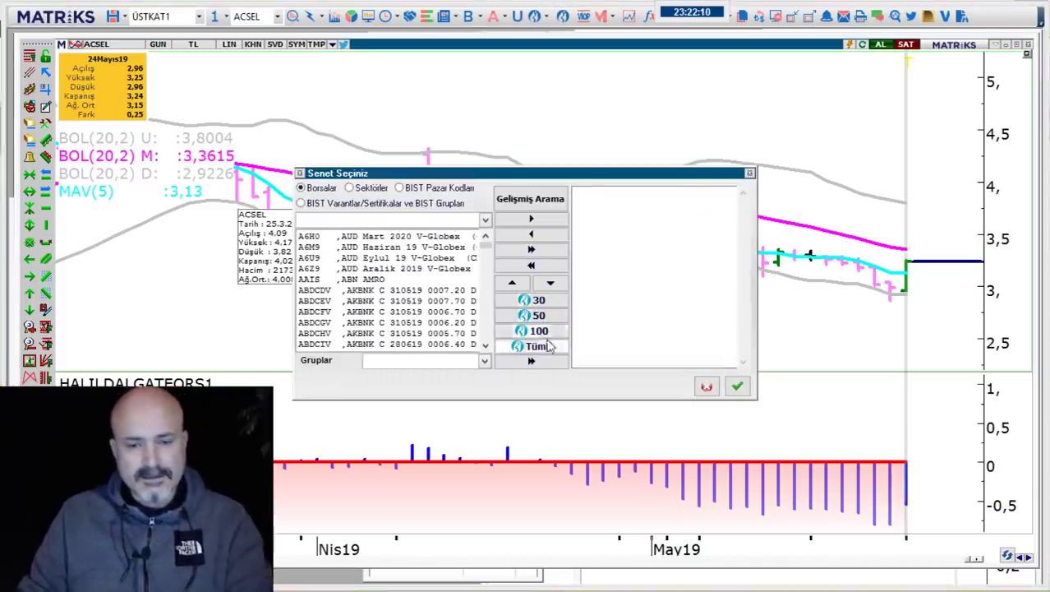
click(534, 346)
click(738, 386)
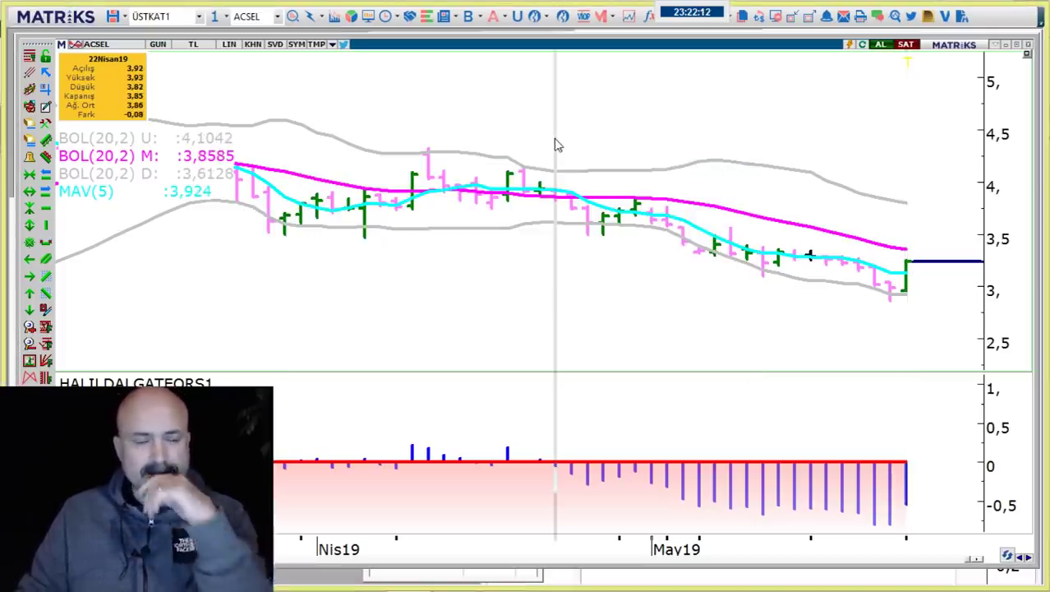
- Hide the drawing tools beside the chart and advance to the AEFES stock
click(64, 46)
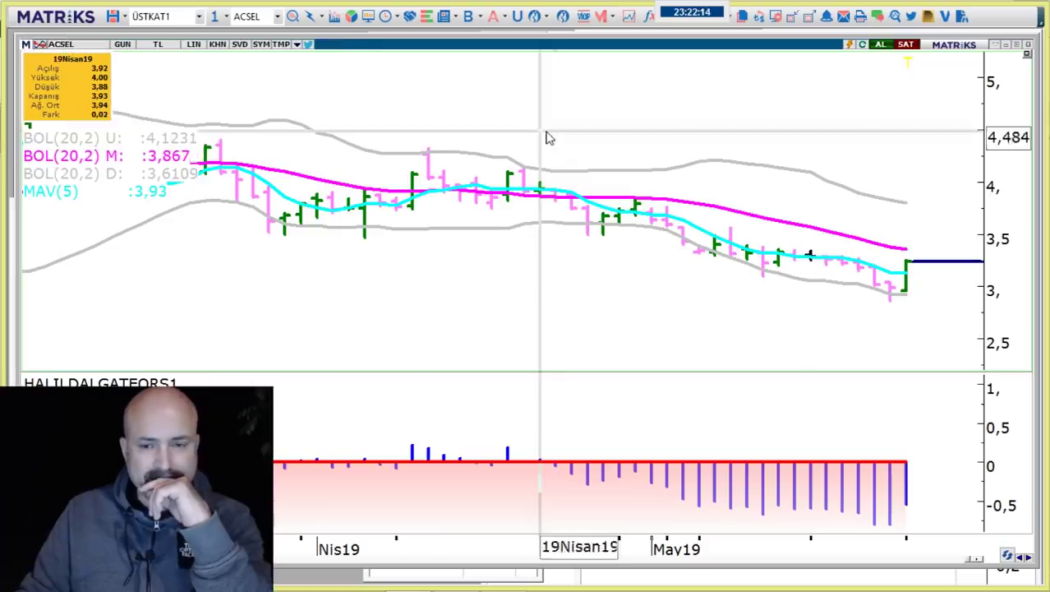
click(1029, 558)
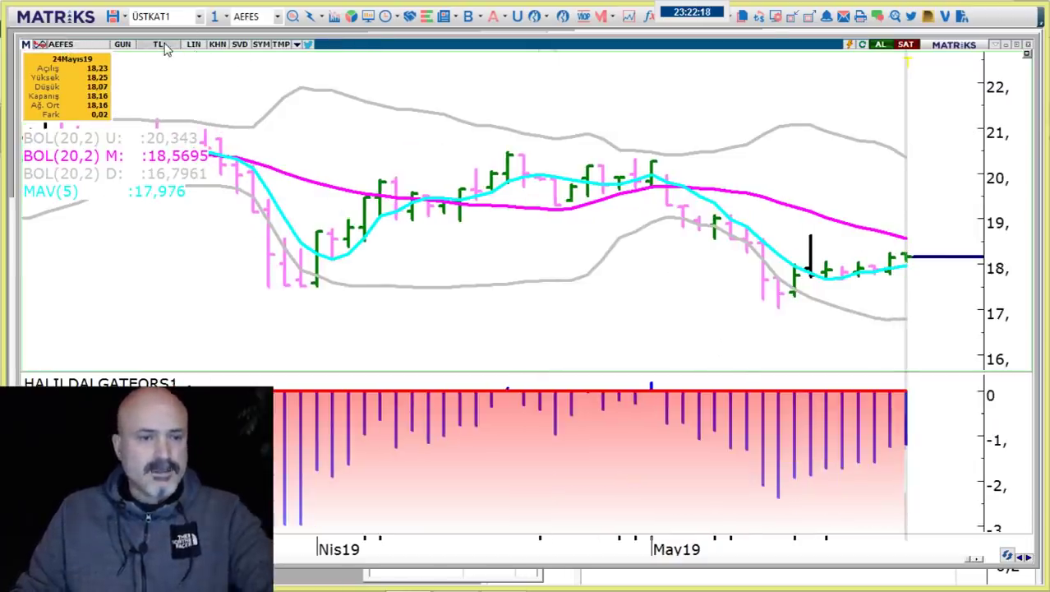
- Express the AEFES chart relative to XU100 instead of TL and apply the RSI chart template
click(161, 45)
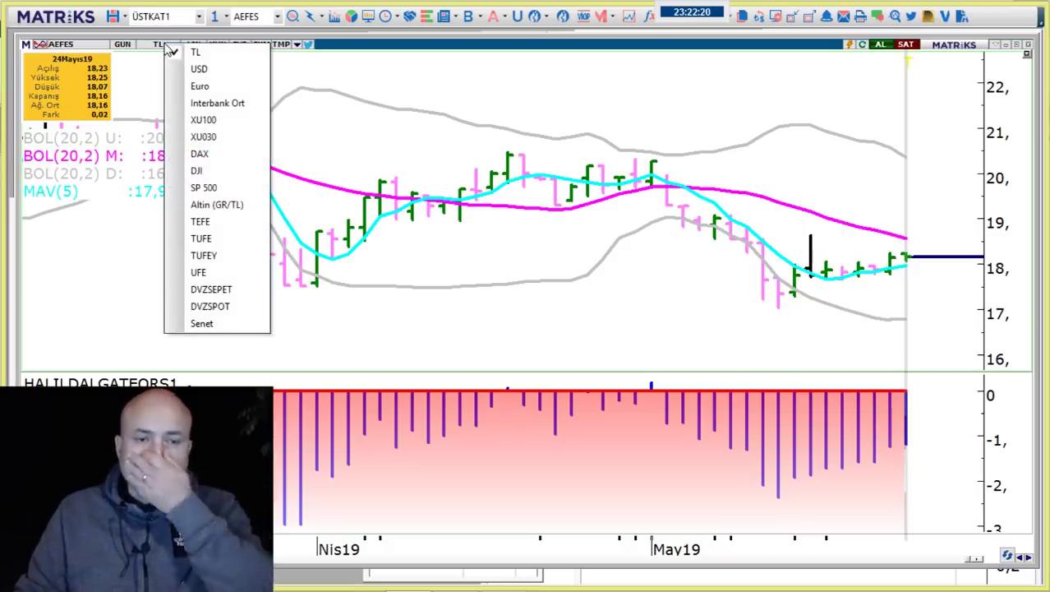
click(206, 121)
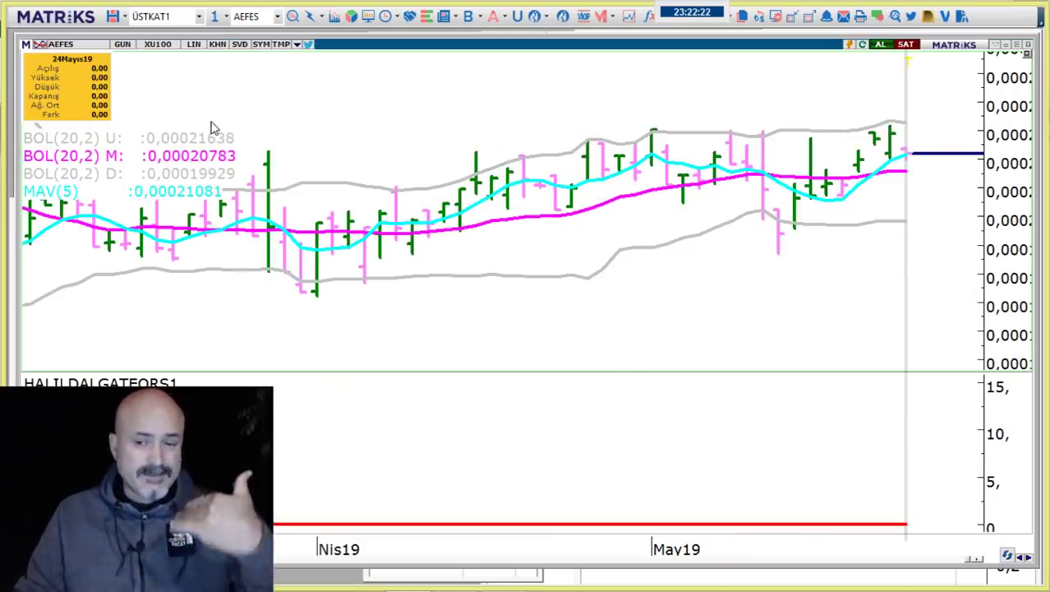
click(296, 44)
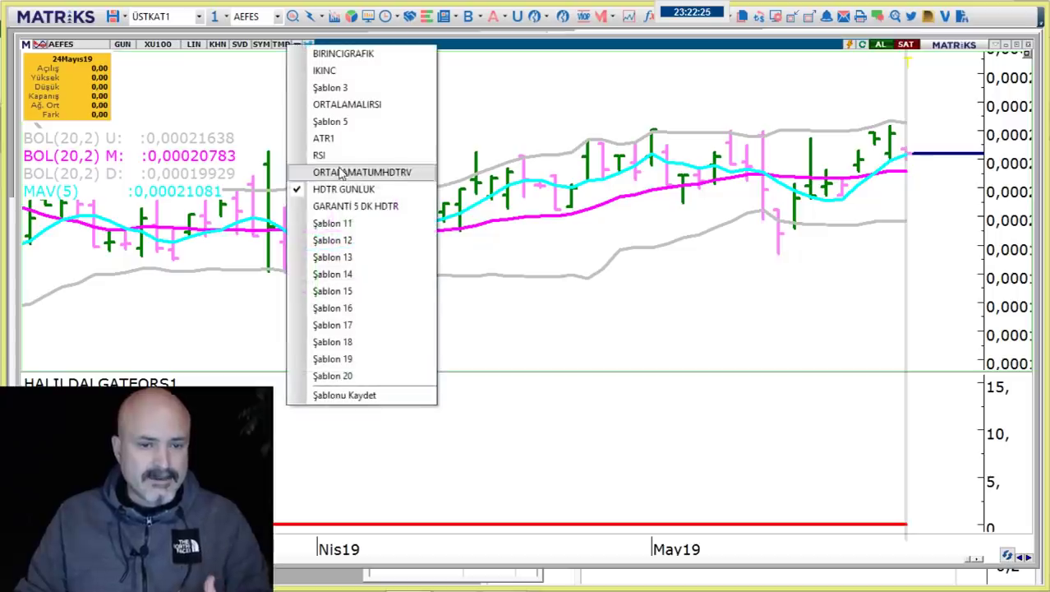
click(335, 159)
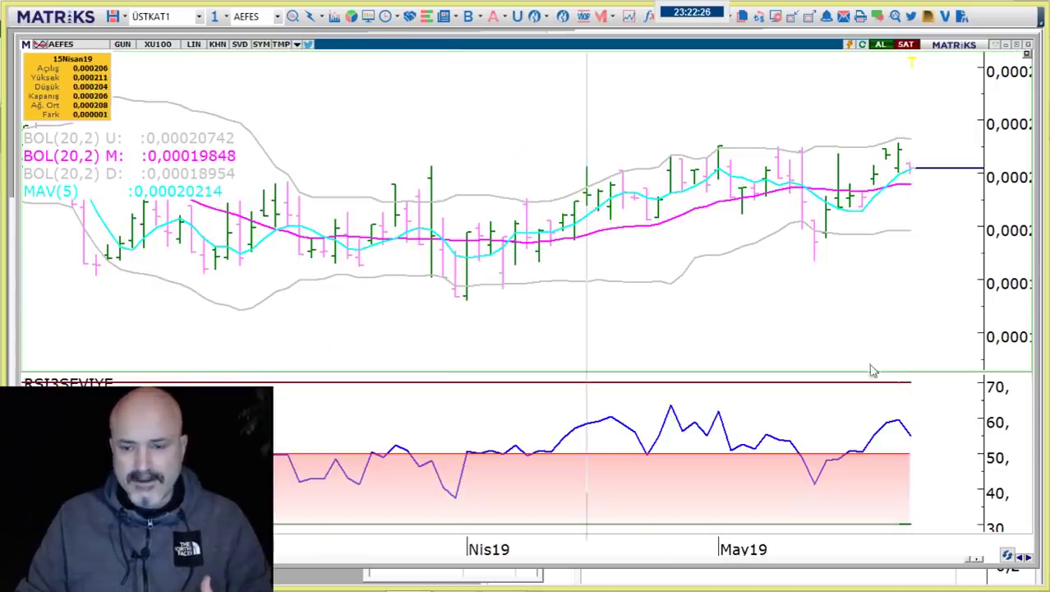
- Page through the XU100-relative charts from AFYON to ANACM, examining each stock's RSI against the 50 level
click(1029, 560)
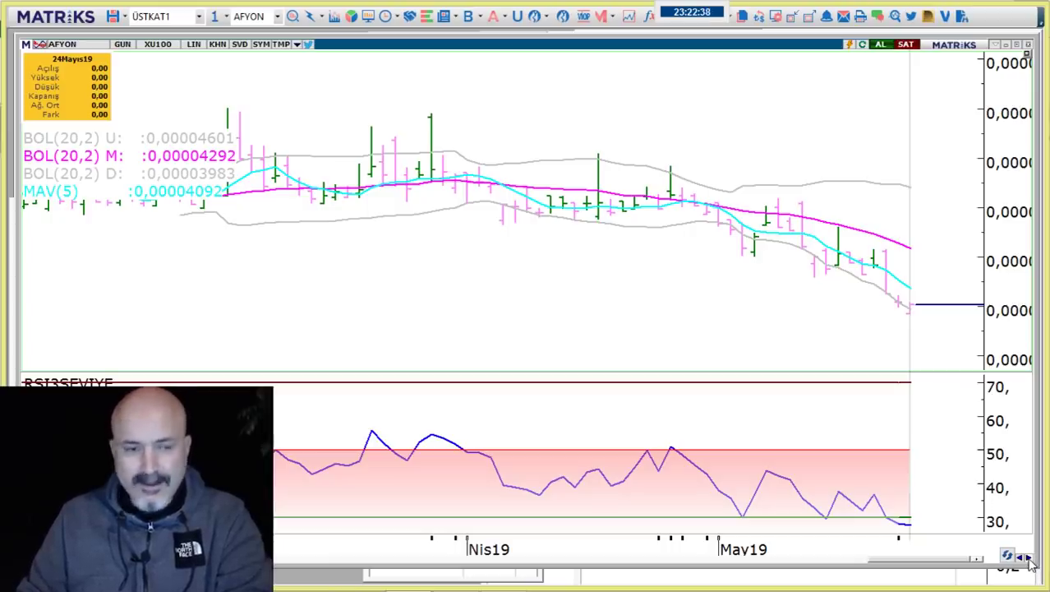
click(1029, 557)
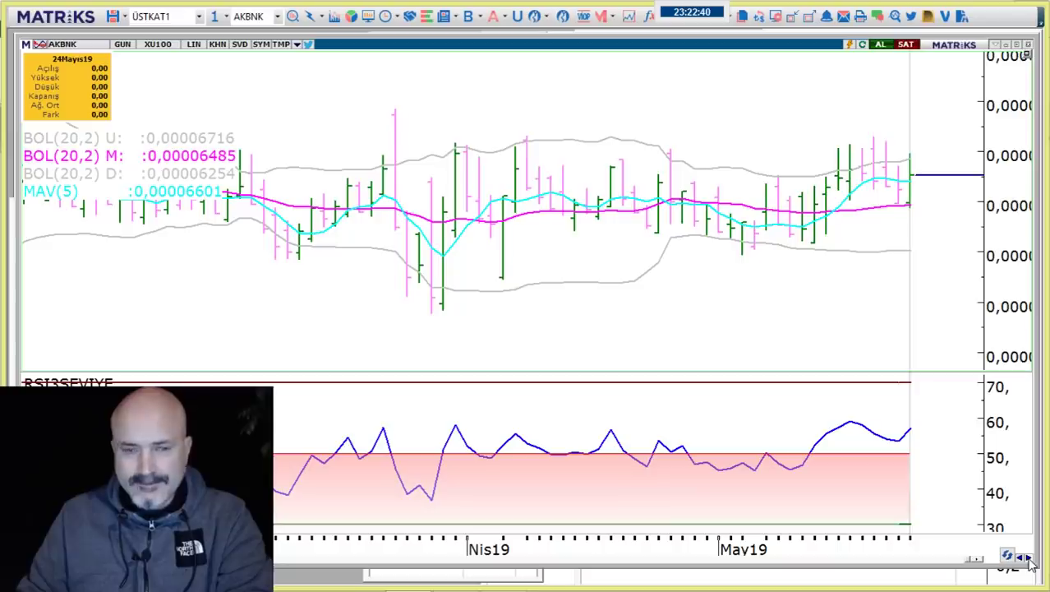
click(1030, 557)
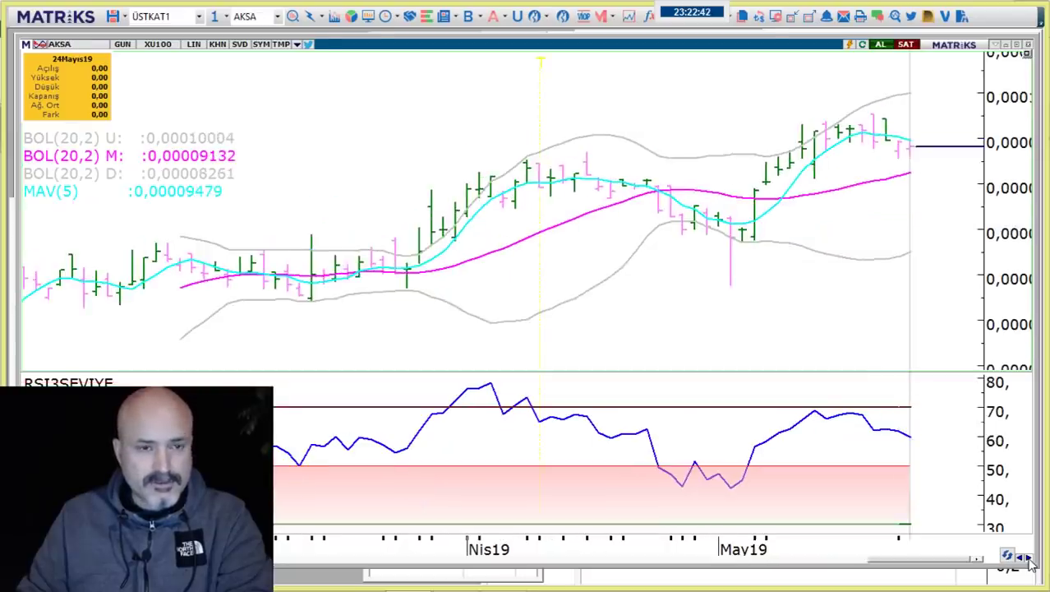
click(1030, 557)
click(1030, 557)
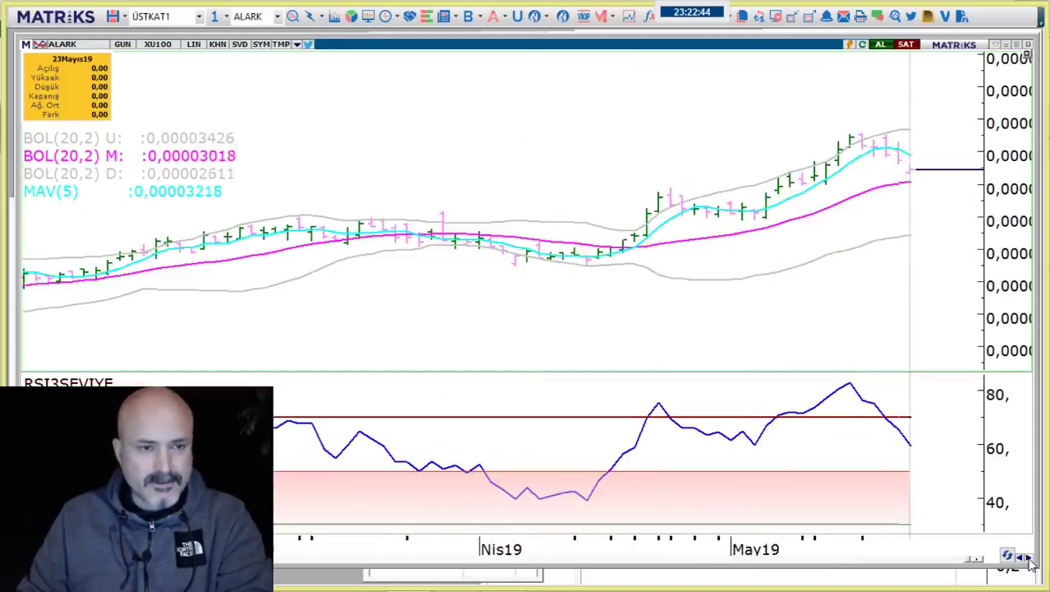
click(1030, 557)
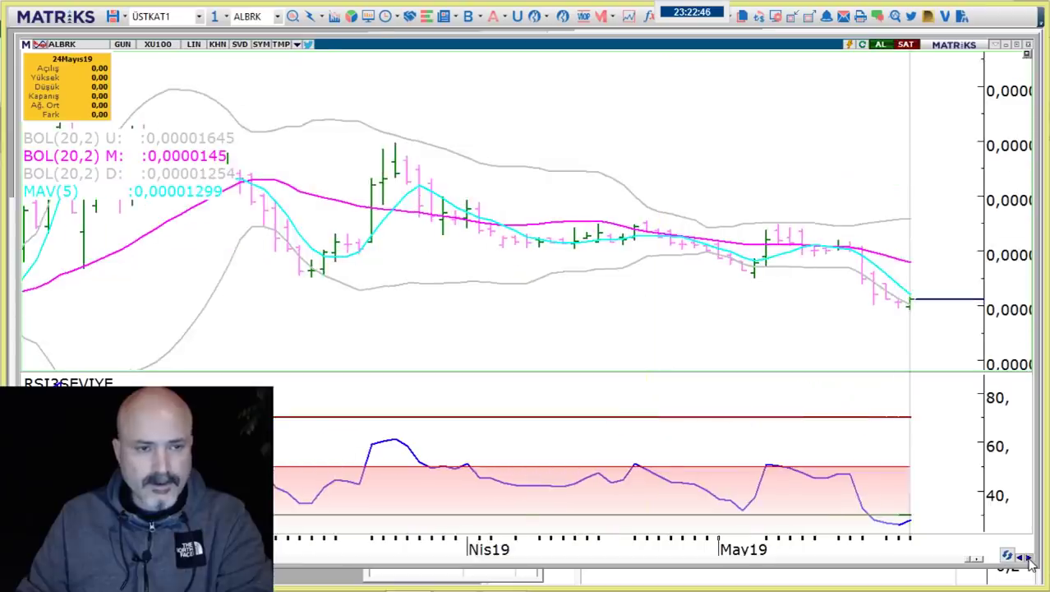
click(1029, 557)
click(1029, 557)
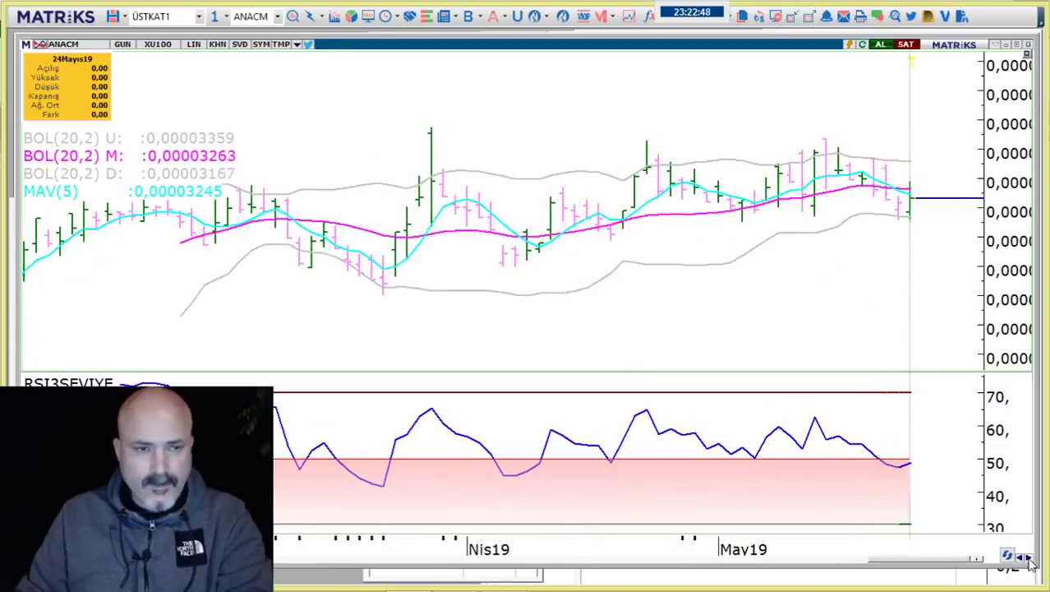
- Continue the relative-strength scan through ASELS, BERA and BIMAS up to BJKAS, checking price trend and RSI
click(1029, 557)
click(1030, 557)
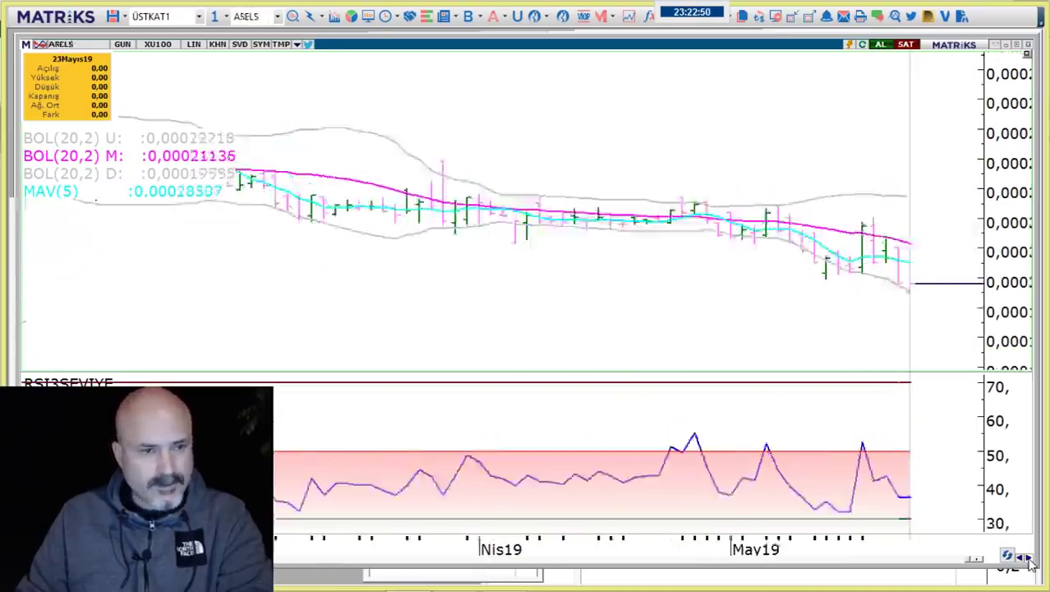
click(1030, 557)
click(1030, 557)
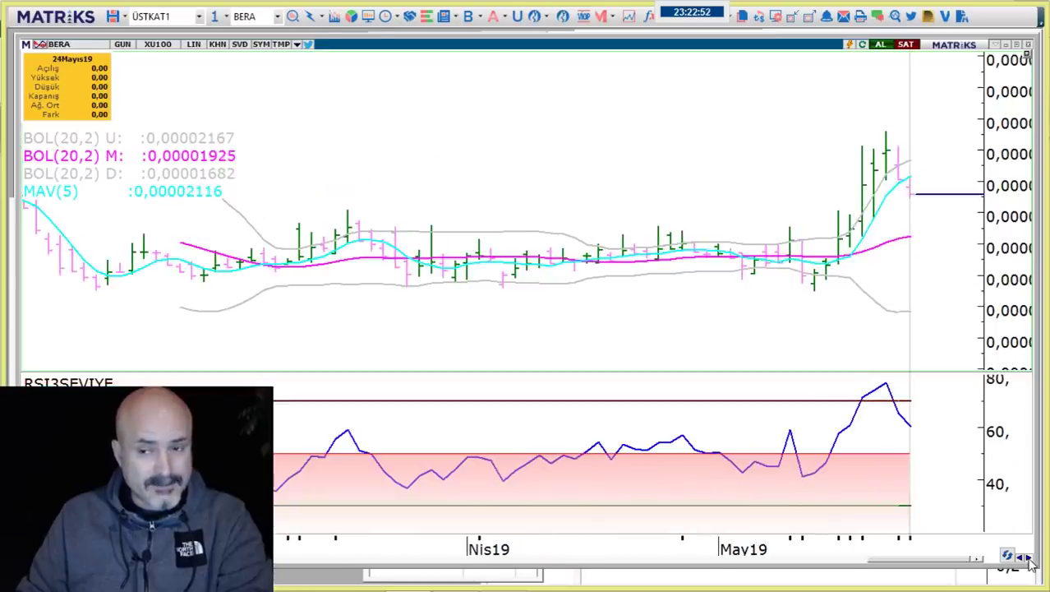
click(1030, 557)
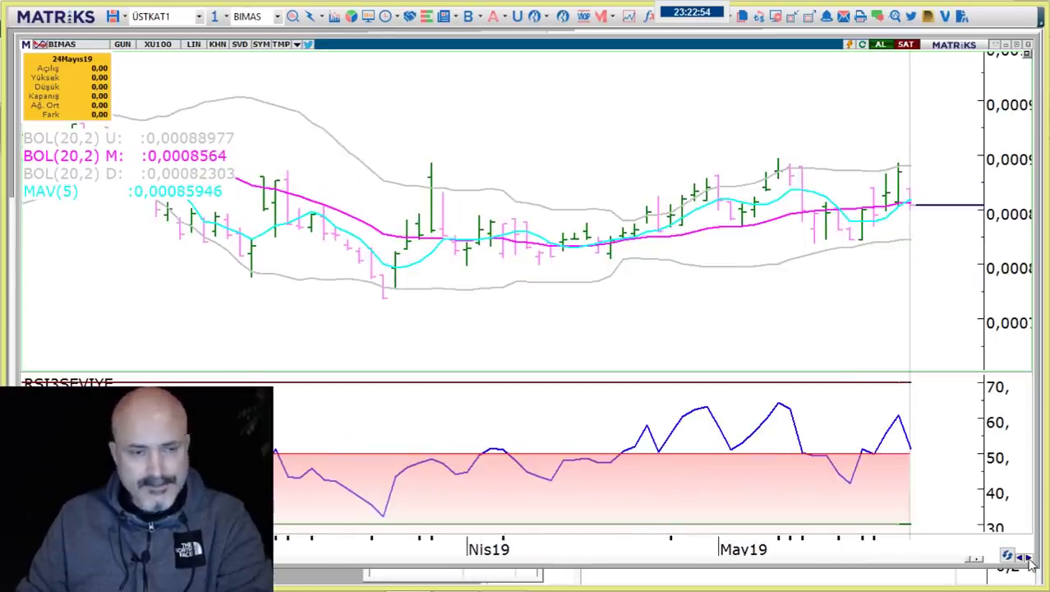
click(1030, 557)
click(1030, 557)
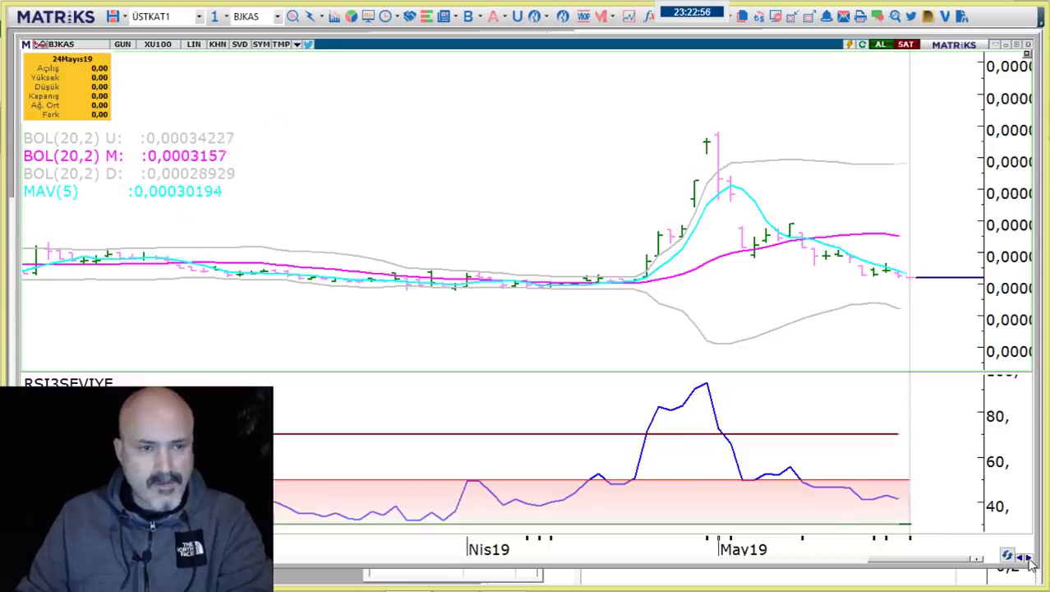
- Examine the XU100-relative charts and RSI of the stocks from CEMAS through DGKLB and ECILC to EGEEN
click(1029, 557)
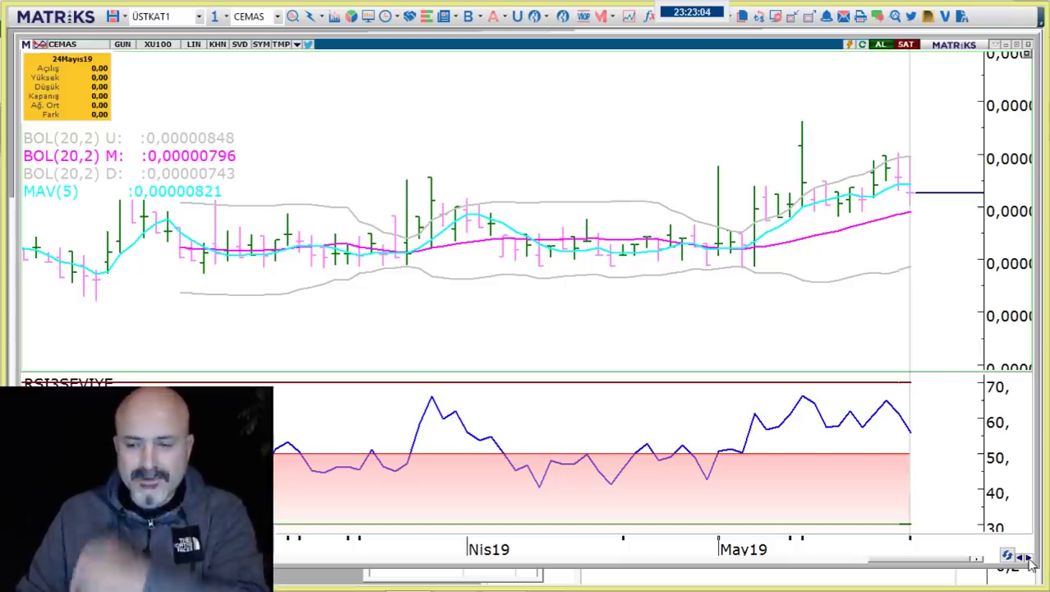
click(1029, 557)
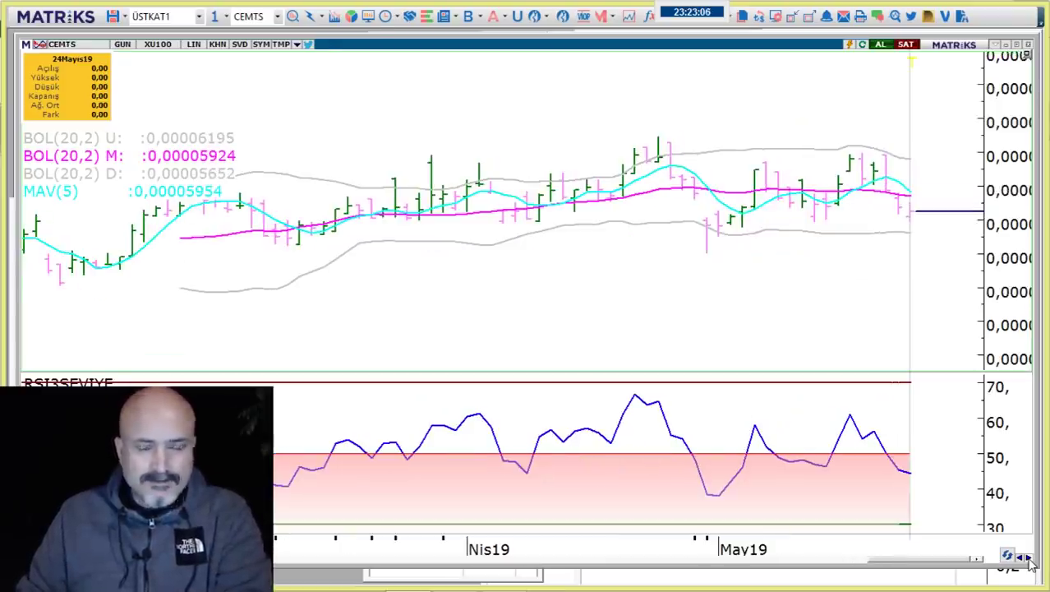
click(1030, 557)
click(1030, 557)
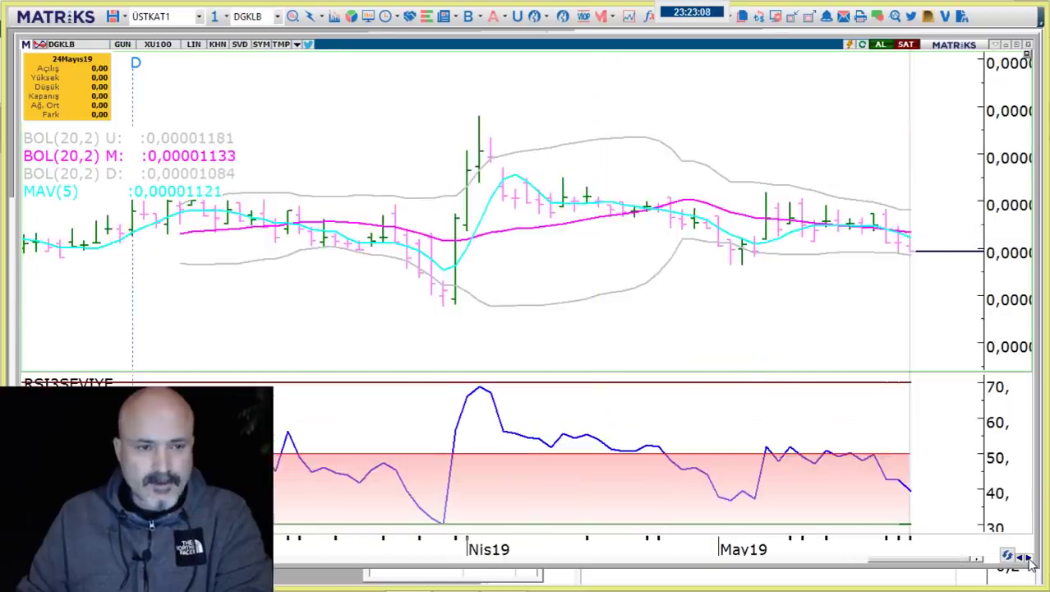
click(1030, 557)
click(1030, 557)
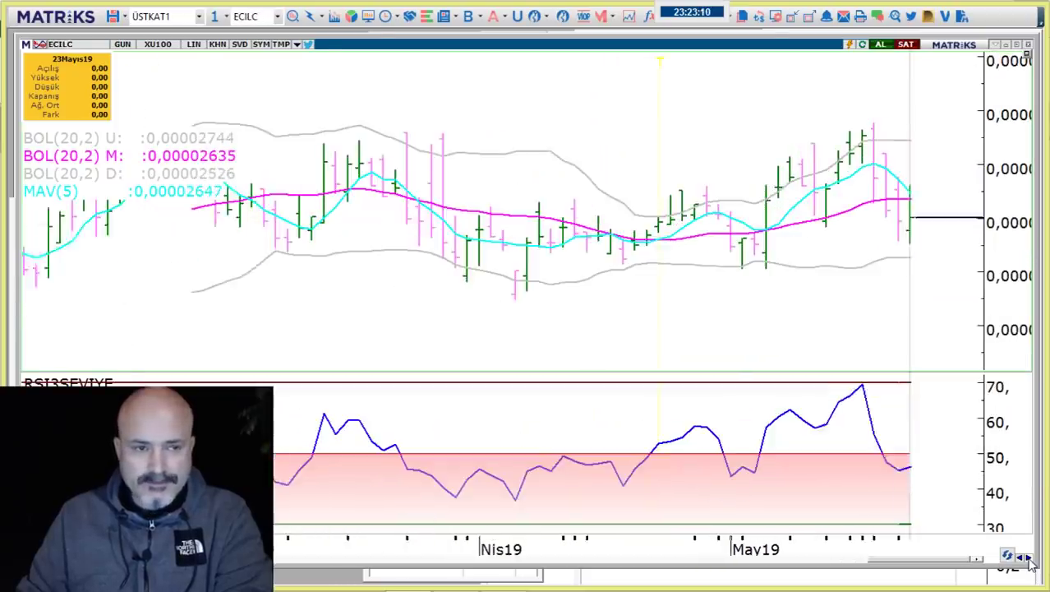
click(1030, 557)
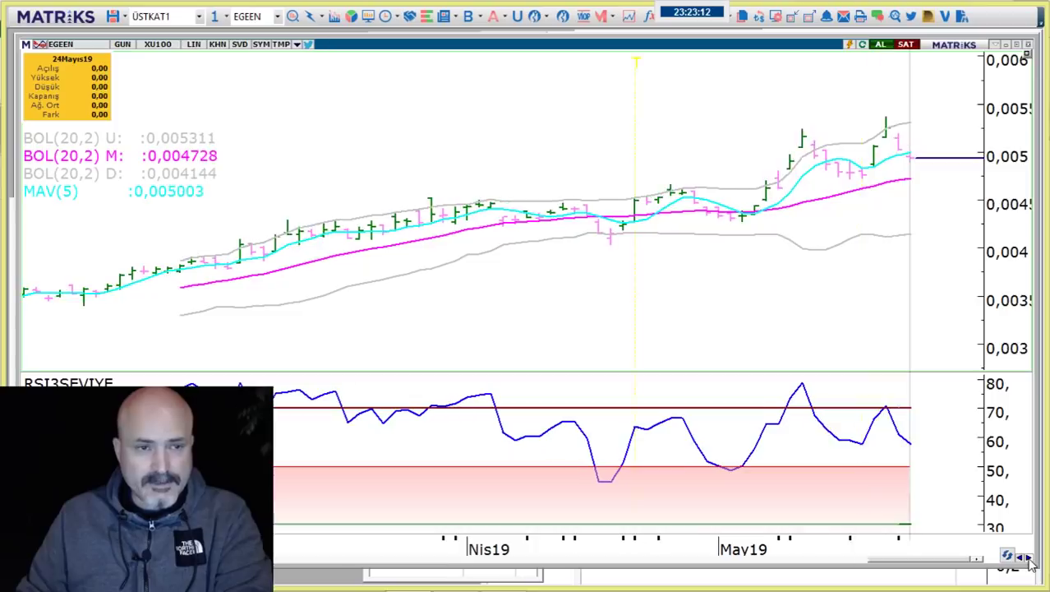
- View the relative charts of EKGYO and ENJSA, going back to EKGYO once to recheck its RSI before returning to ENJSA
click(1029, 557)
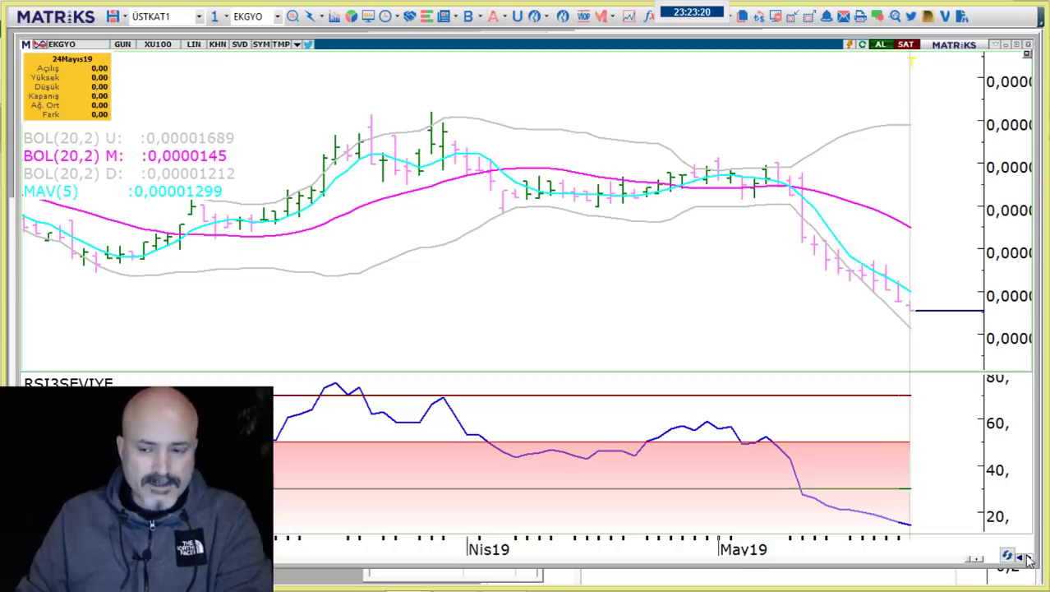
click(1031, 558)
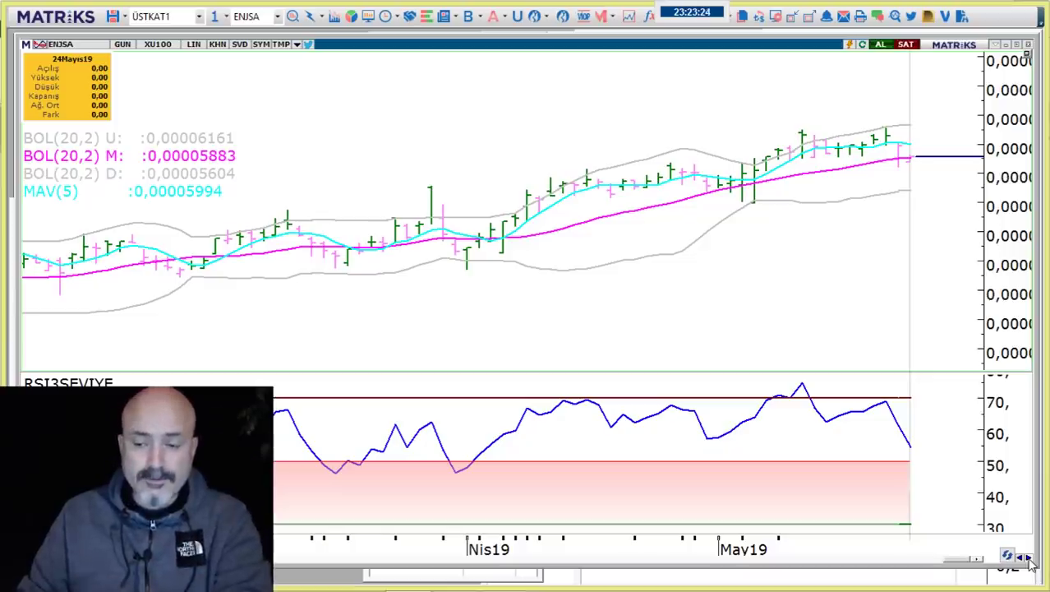
click(1029, 558)
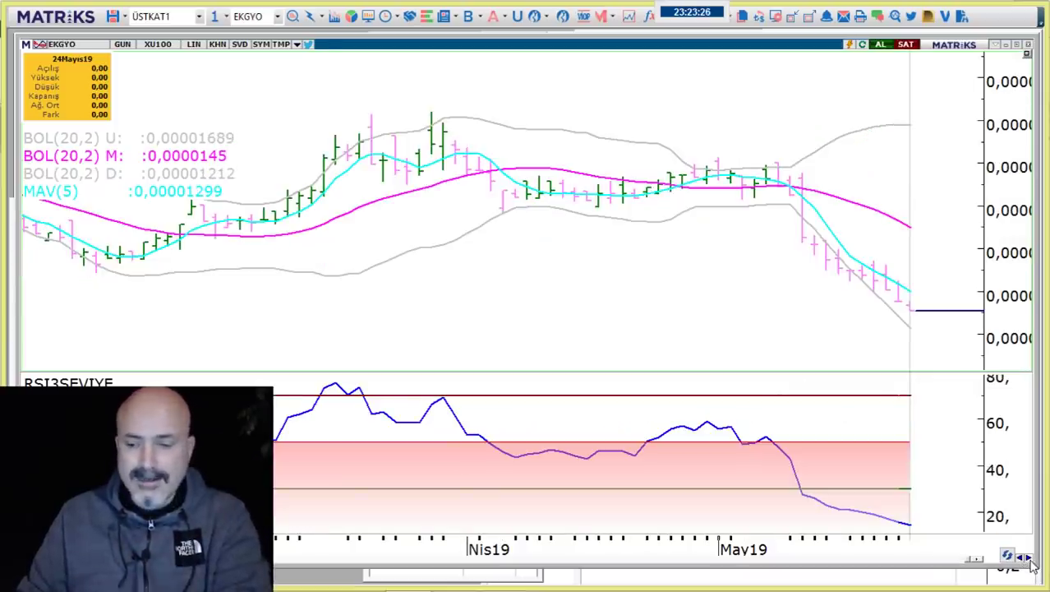
click(1029, 558)
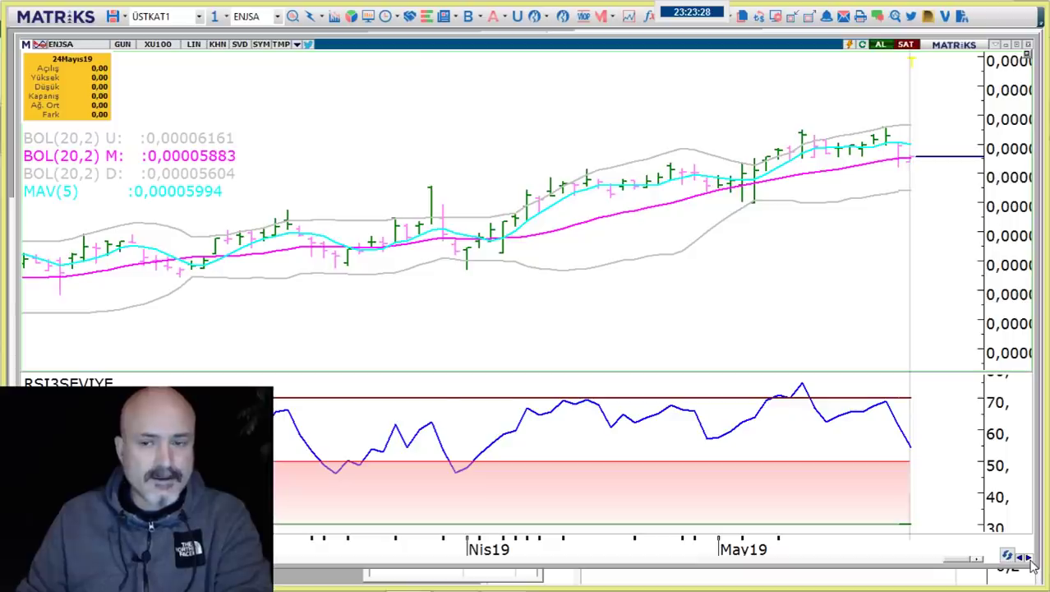
- Scan the stocks from EREGL through FROTO, GARAN and GEREL to GOLTS for RSI strength relative to XU100
click(1029, 558)
click(1029, 558)
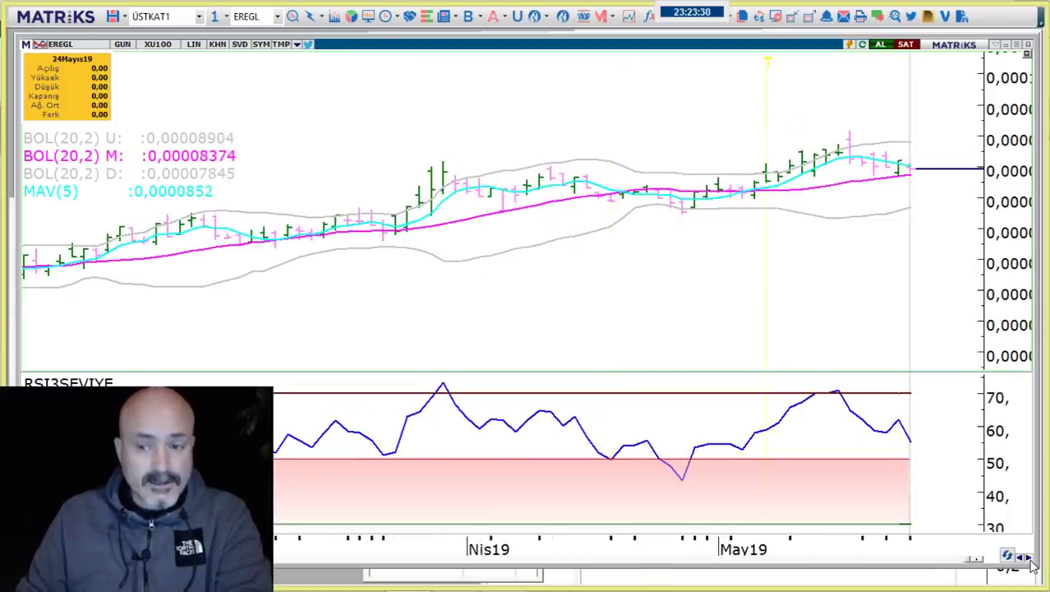
click(1028, 558)
click(1029, 558)
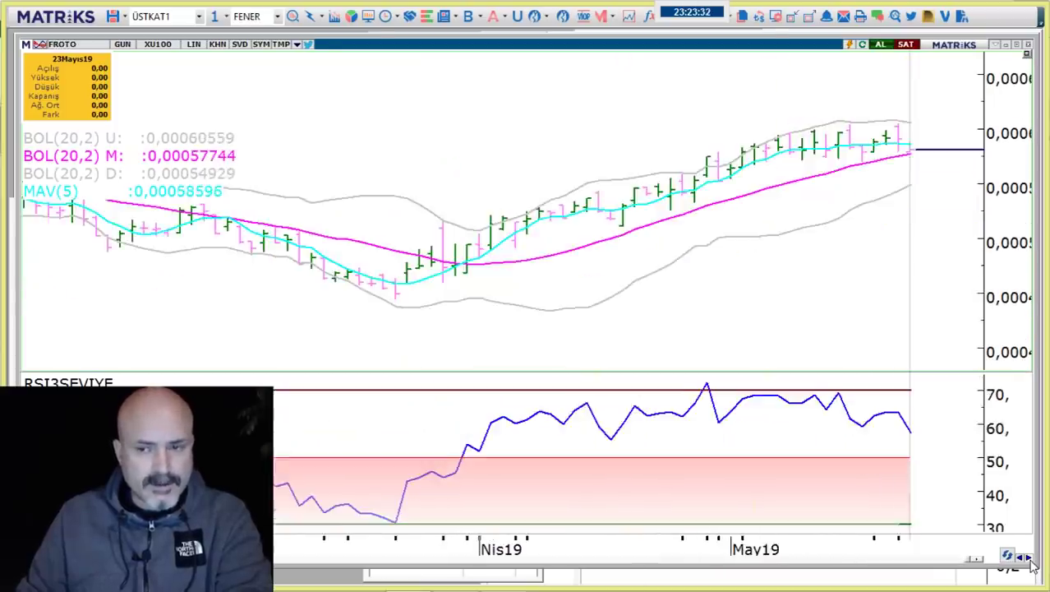
click(1029, 558)
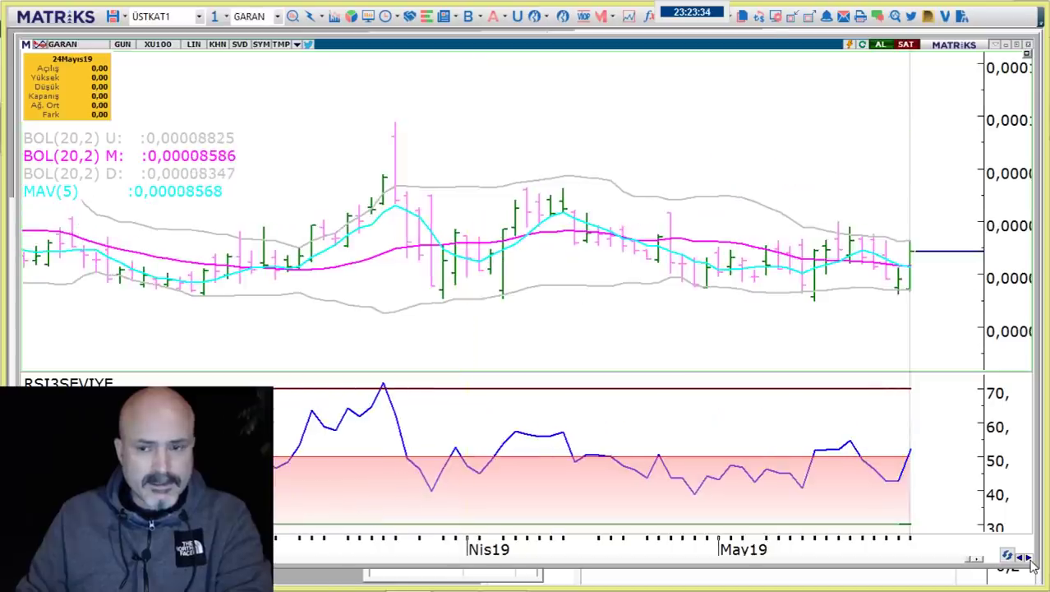
click(1029, 558)
click(1029, 558)
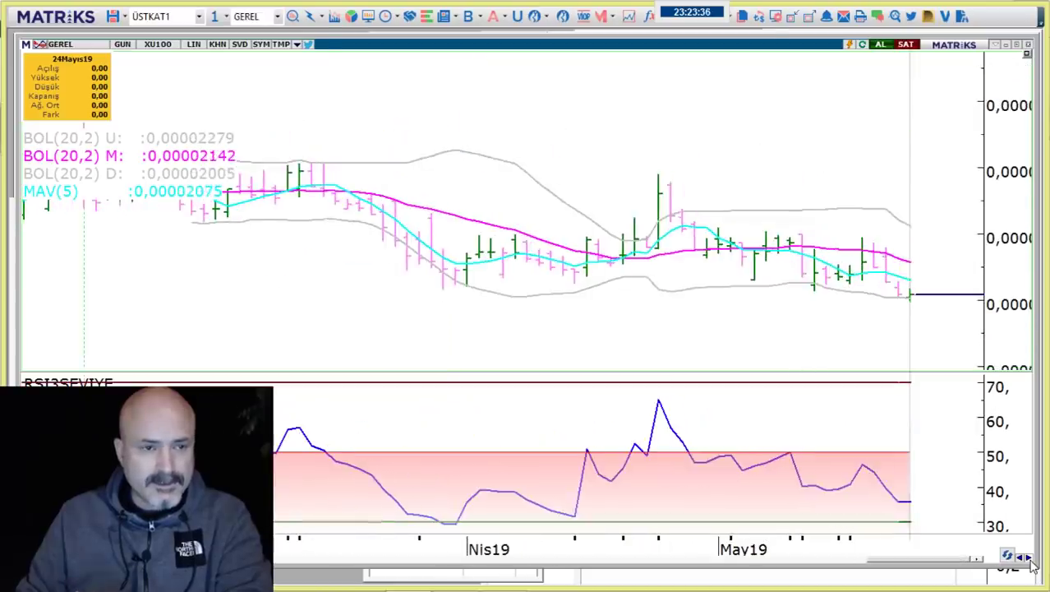
click(1029, 558)
click(1029, 558)
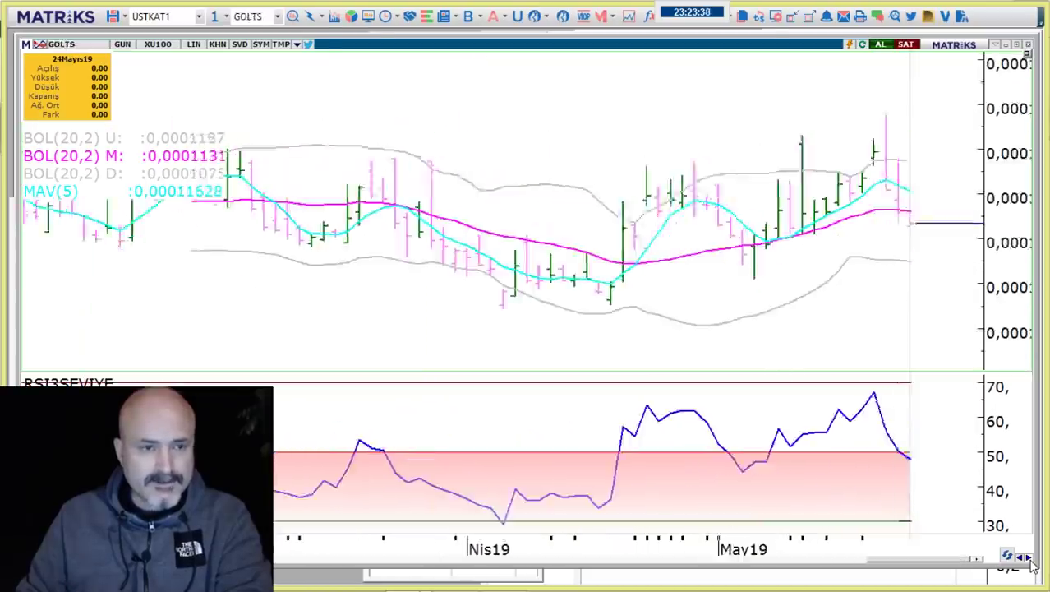
- Advance quickly through the relative charts from GOZDE and GUBRF to HEKTS, reviewing each RSI curve
click(1028, 558)
click(1029, 558)
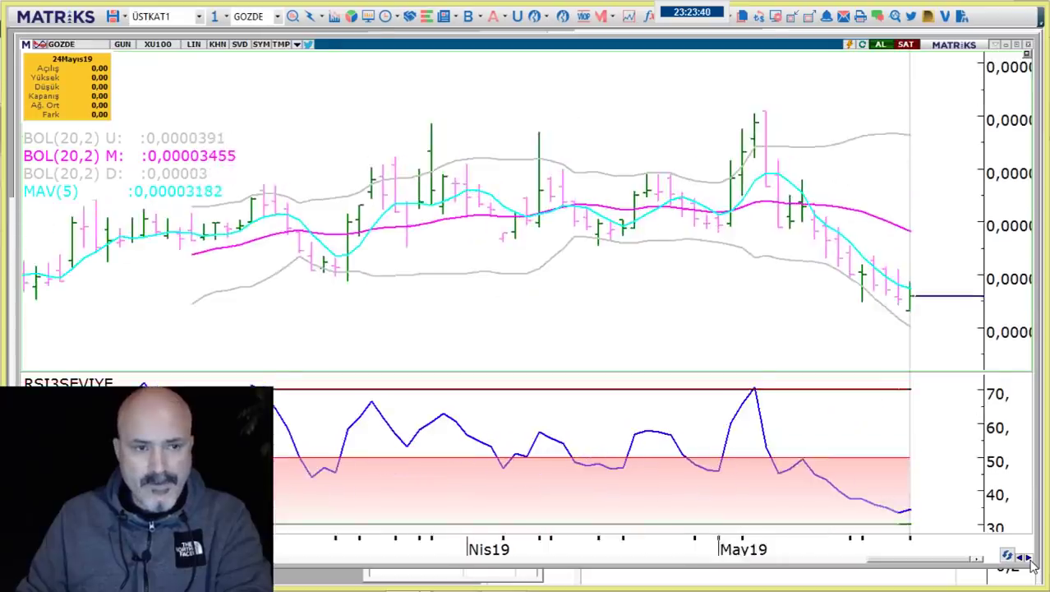
click(1029, 558)
click(1029, 558)
click(1028, 558)
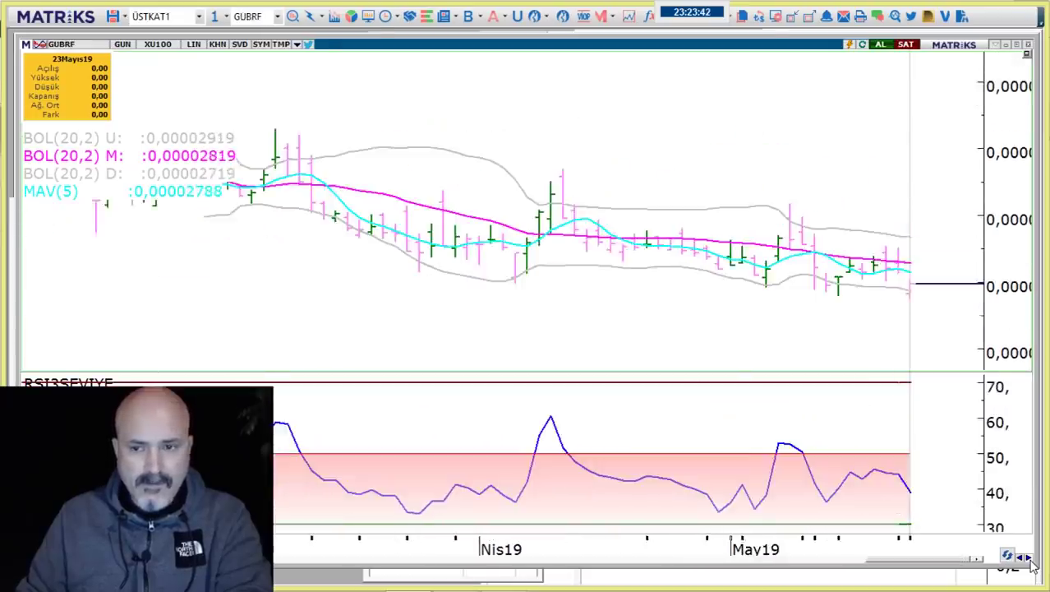
click(1029, 558)
click(1029, 558)
click(1028, 558)
click(1028, 558)
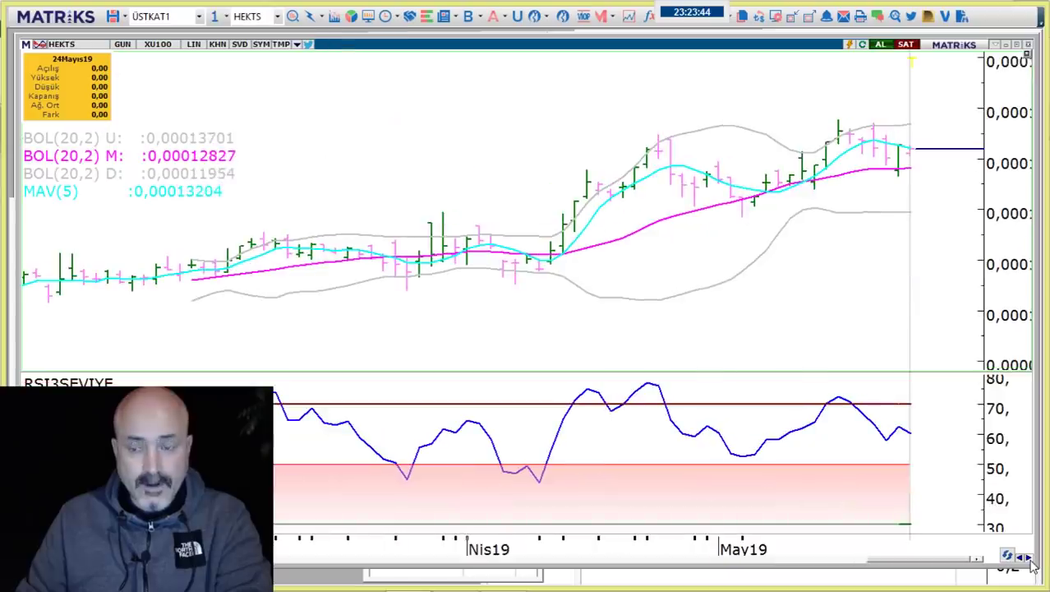
- Go back to HALKB to inspect its RSI, then review the relative charts on through HURGZ and ICBCT to IHLAS
click(1022, 558)
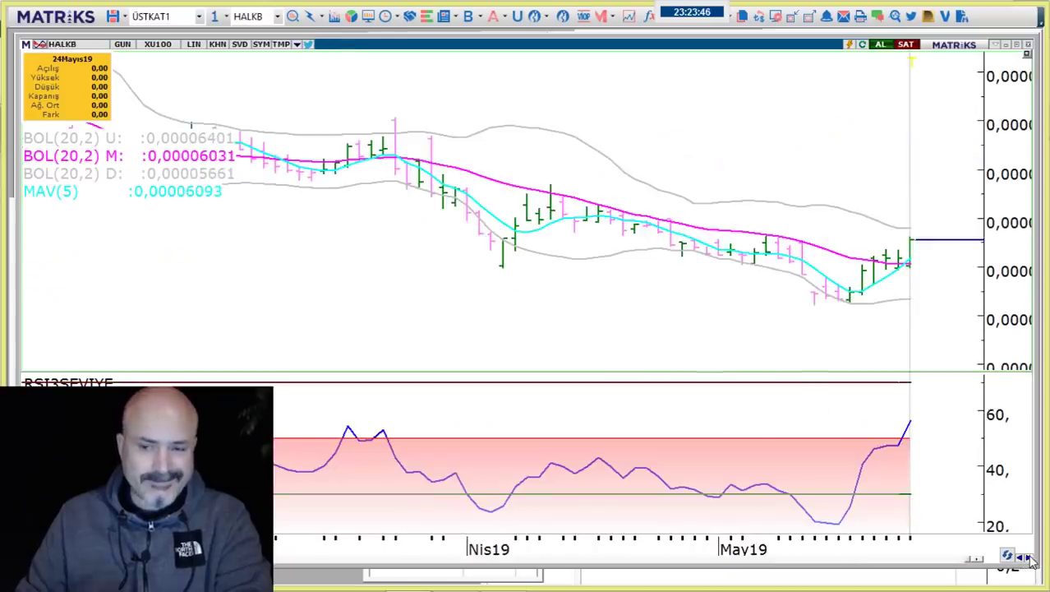
click(1029, 558)
click(1029, 558)
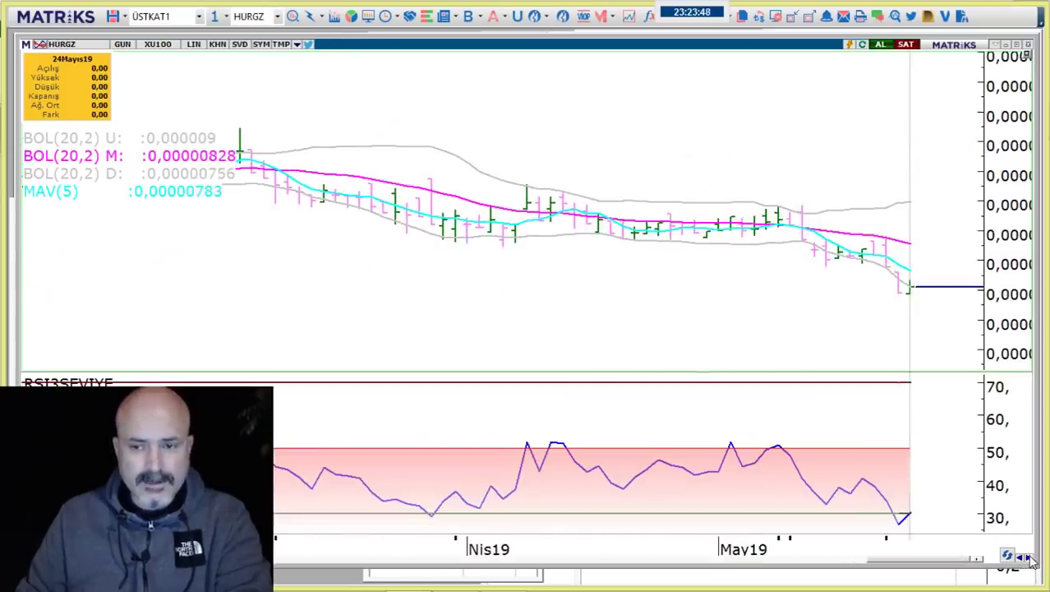
click(1029, 558)
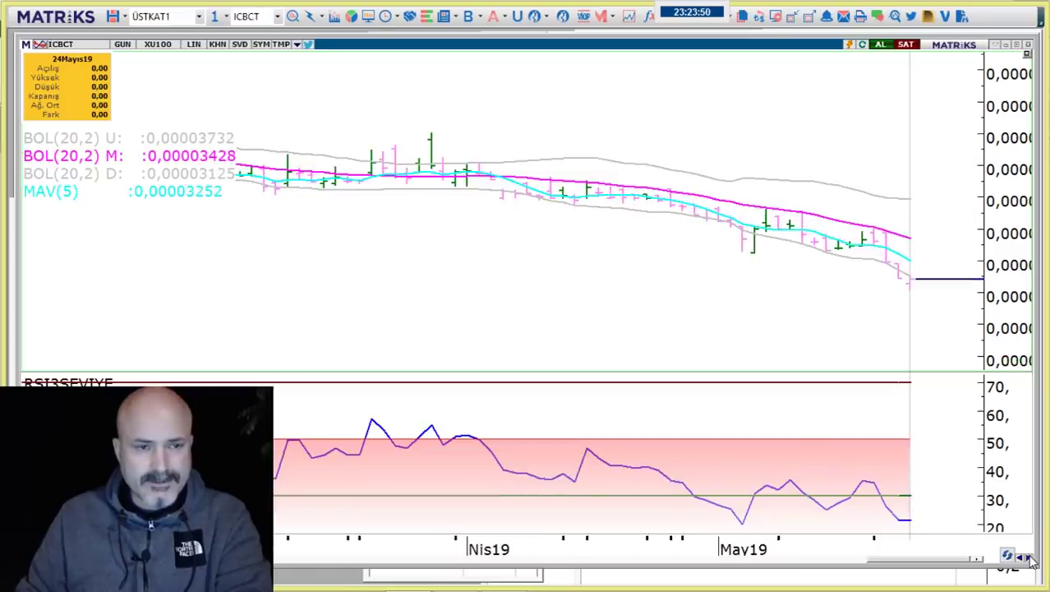
click(1029, 558)
click(1029, 558)
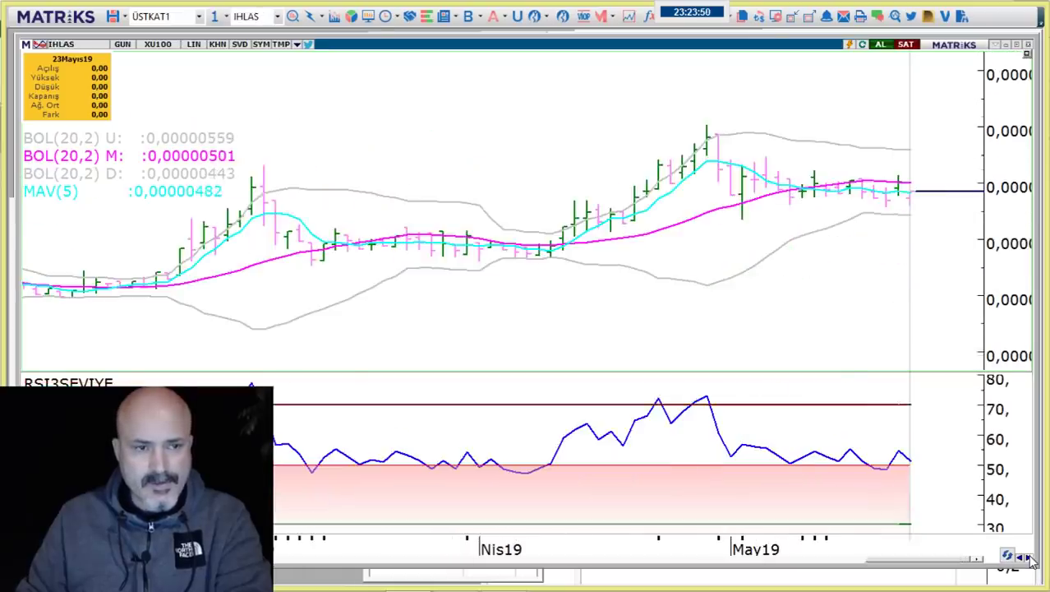
- Review the XU100-relative price and RSI of INDES, ISCTR and ISDMR, ending on the ISGYO chart
click(1029, 558)
click(1029, 558)
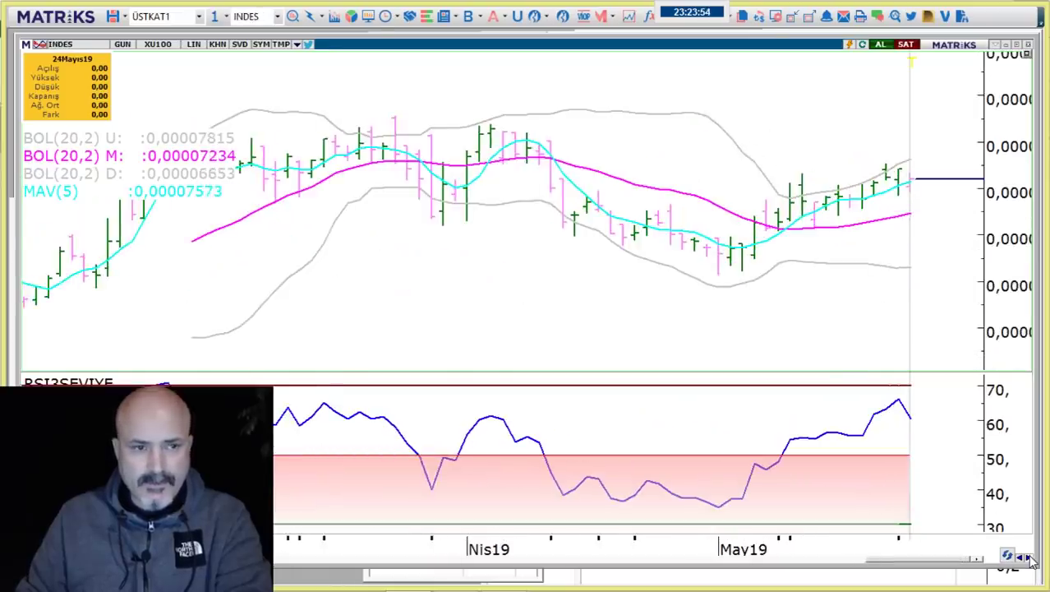
click(1029, 558)
click(1029, 558)
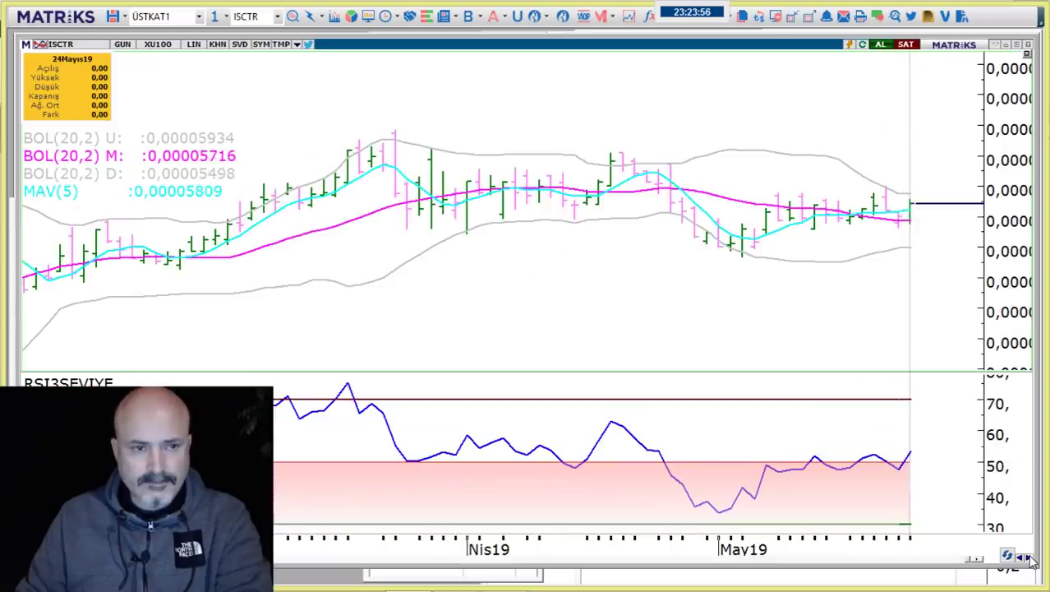
click(1029, 558)
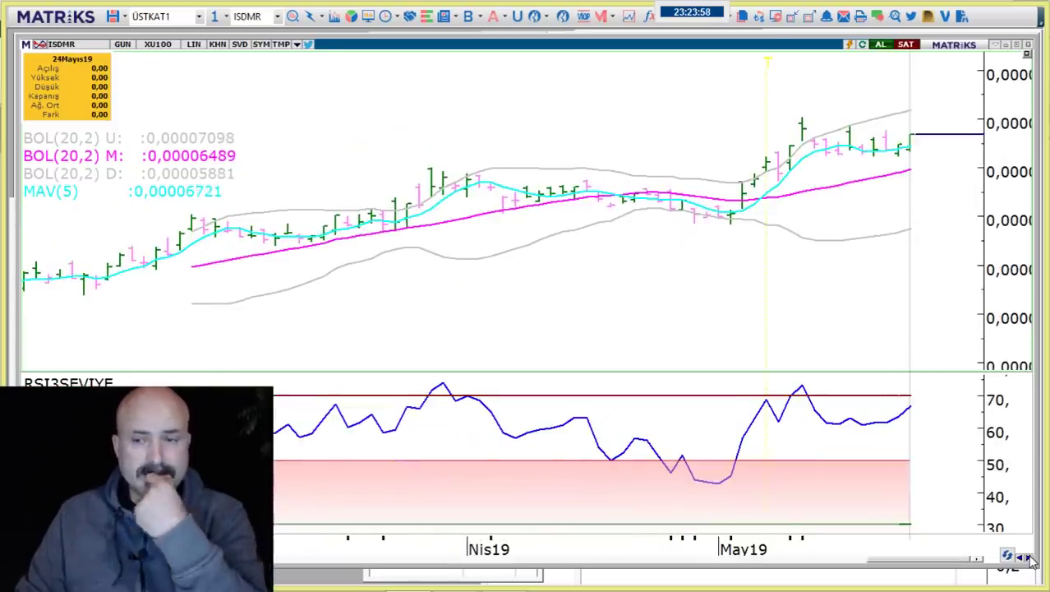
click(1029, 558)
click(1029, 558)
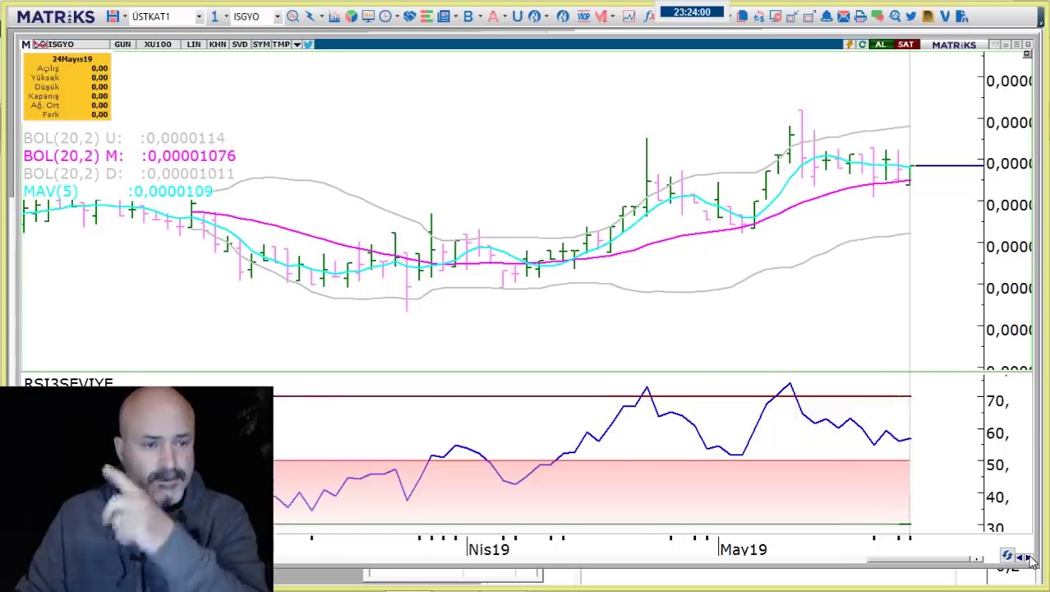
- Go back through the XU100-relative charts of ISFIN and ISDMR to recheck their RSI, then return to ISGYO
click(1023, 558)
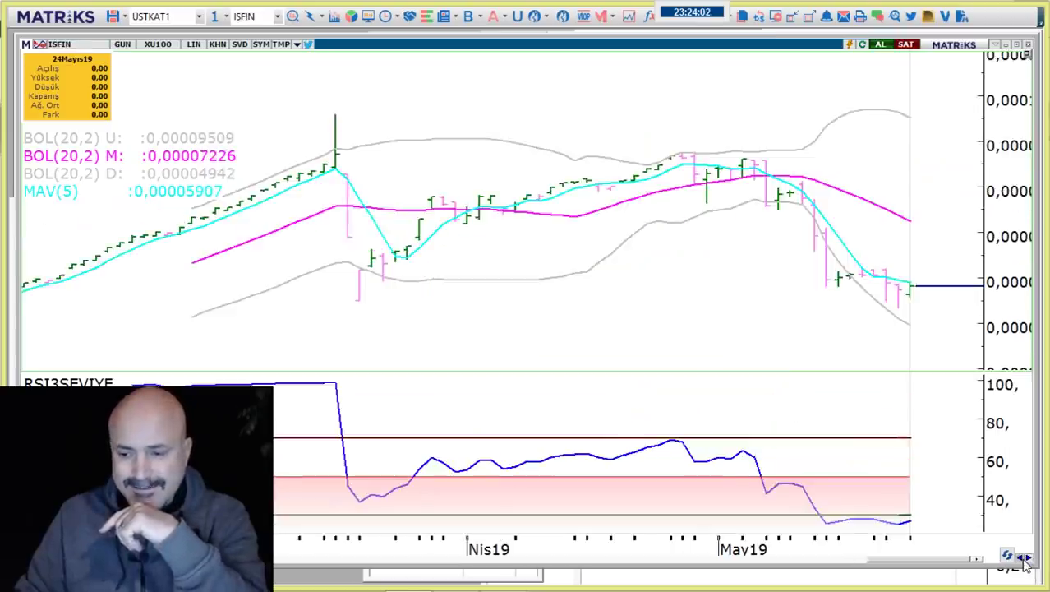
click(1022, 558)
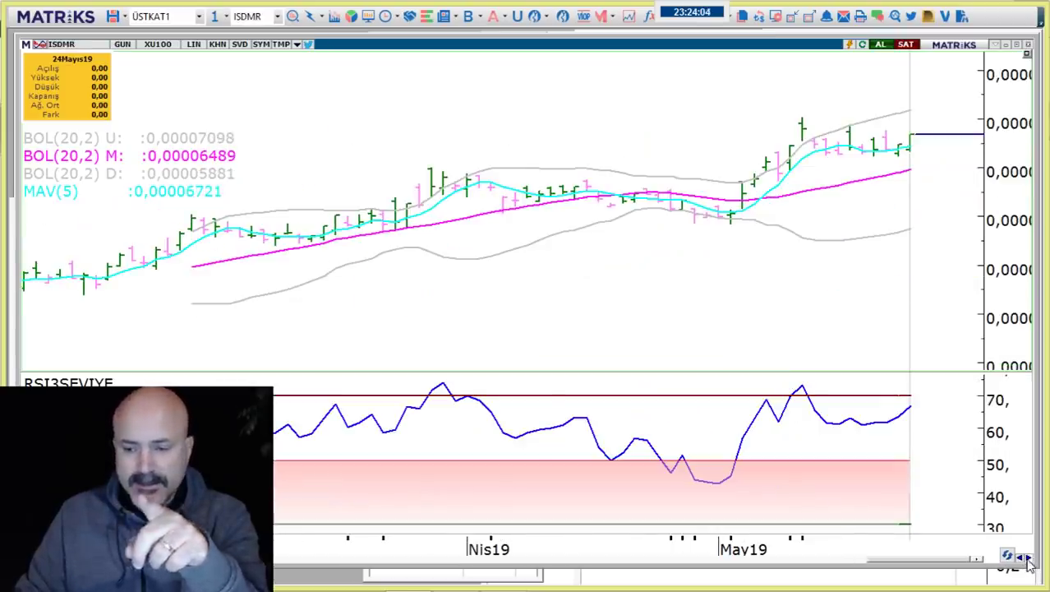
click(1029, 558)
click(1029, 558)
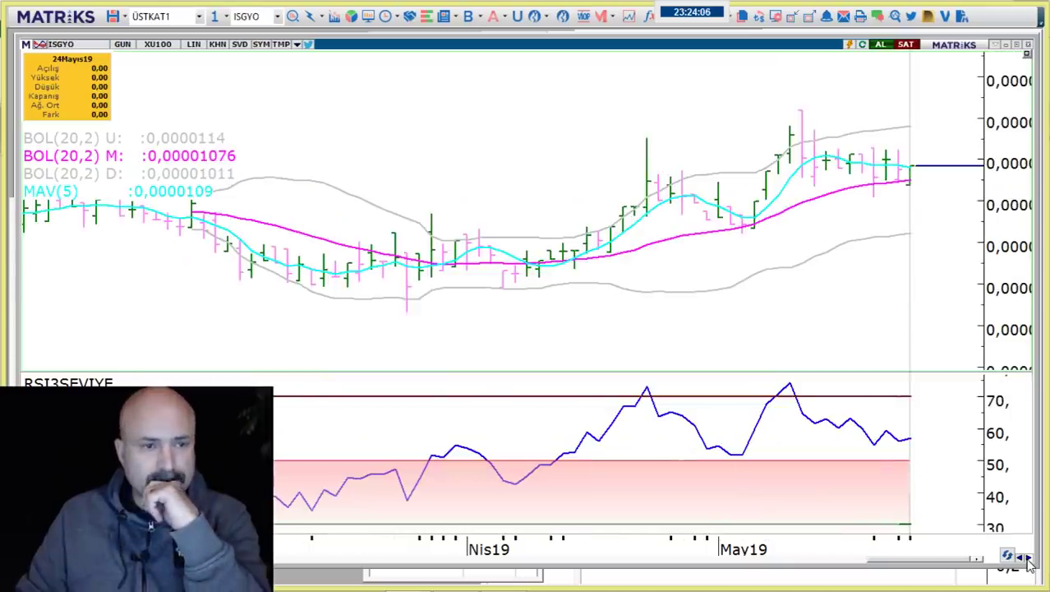
- Review the XU100-relative price and RSI charts of KARSN, KCHOL and KERVT, ending on KOZAA
click(1029, 558)
click(1029, 558)
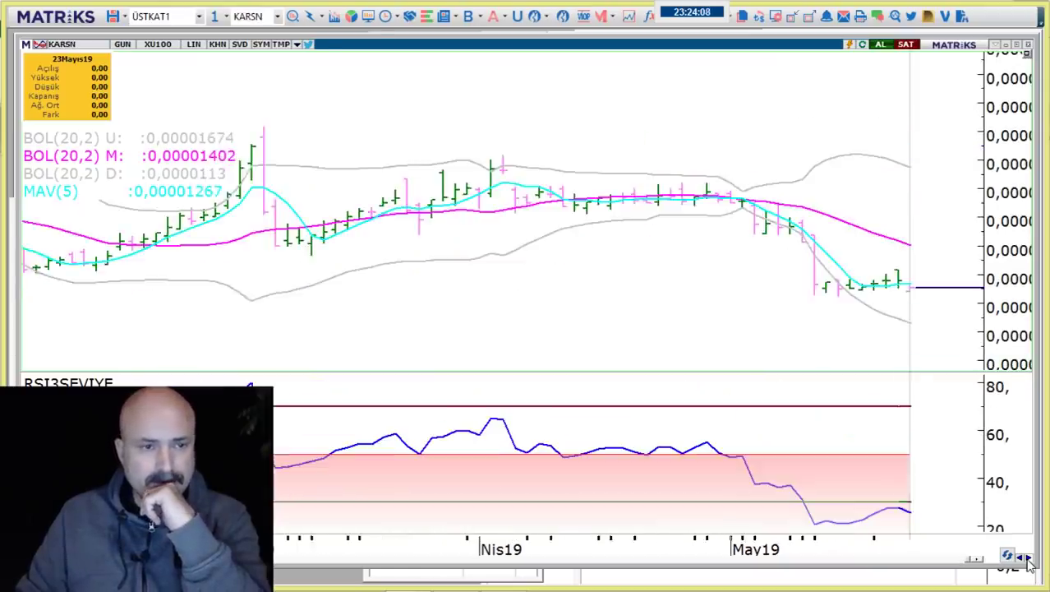
click(1029, 558)
click(1028, 558)
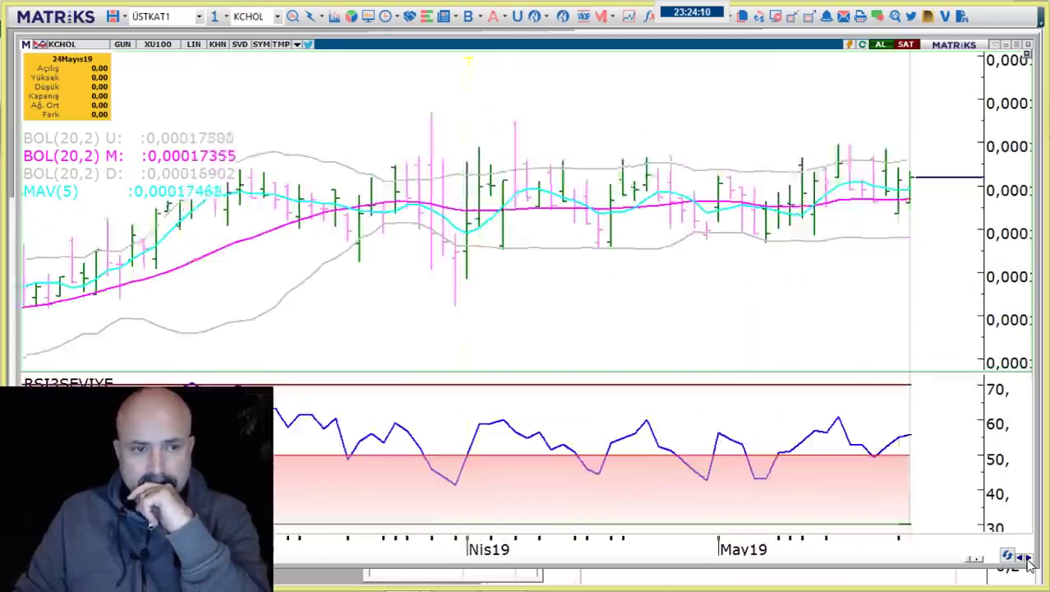
click(1029, 558)
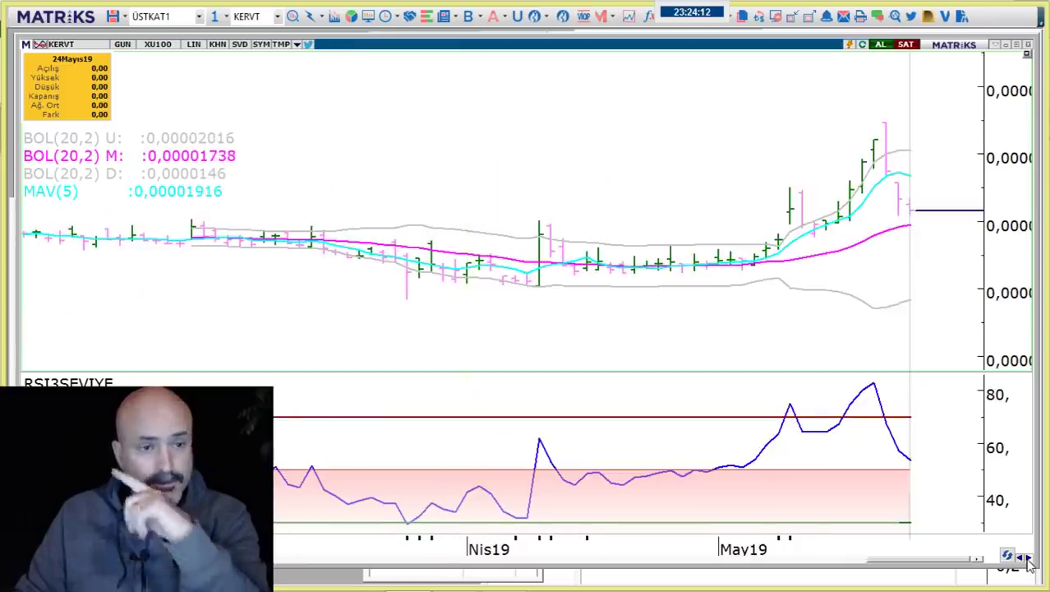
click(1029, 558)
click(1029, 558)
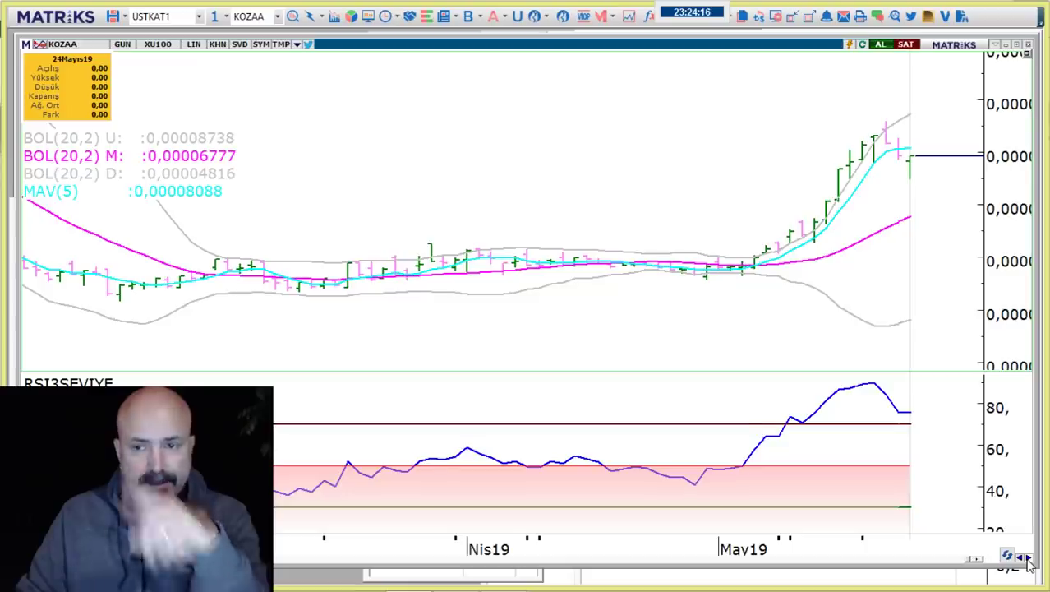
- Scan the relative charts of KRDMD, MAVI and METRO through to MGROS, comparing price with the Bollinger bands and RSI levels
click(1029, 558)
click(1028, 558)
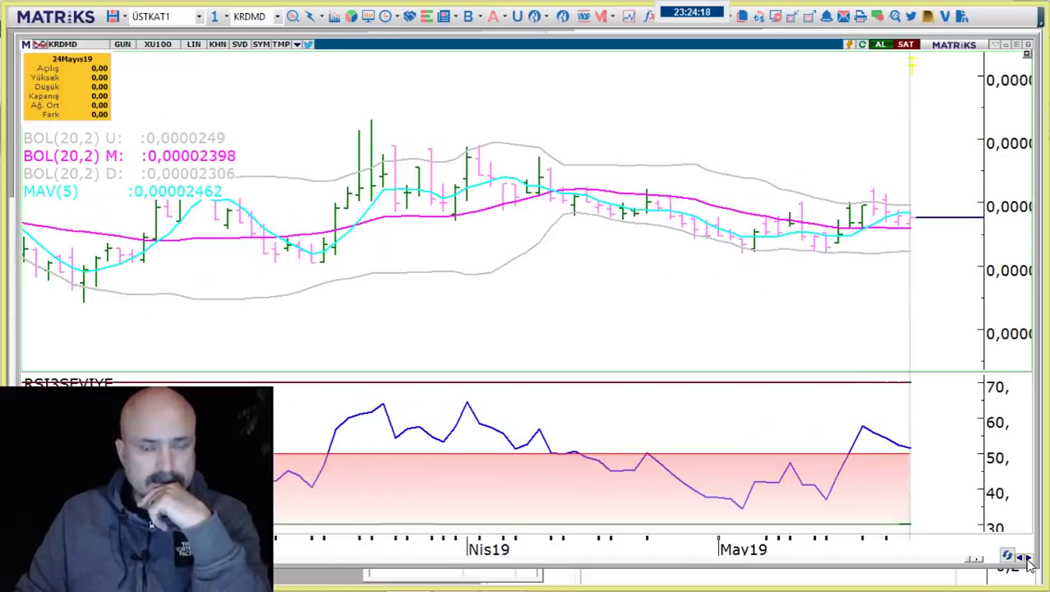
key(Page_Down)
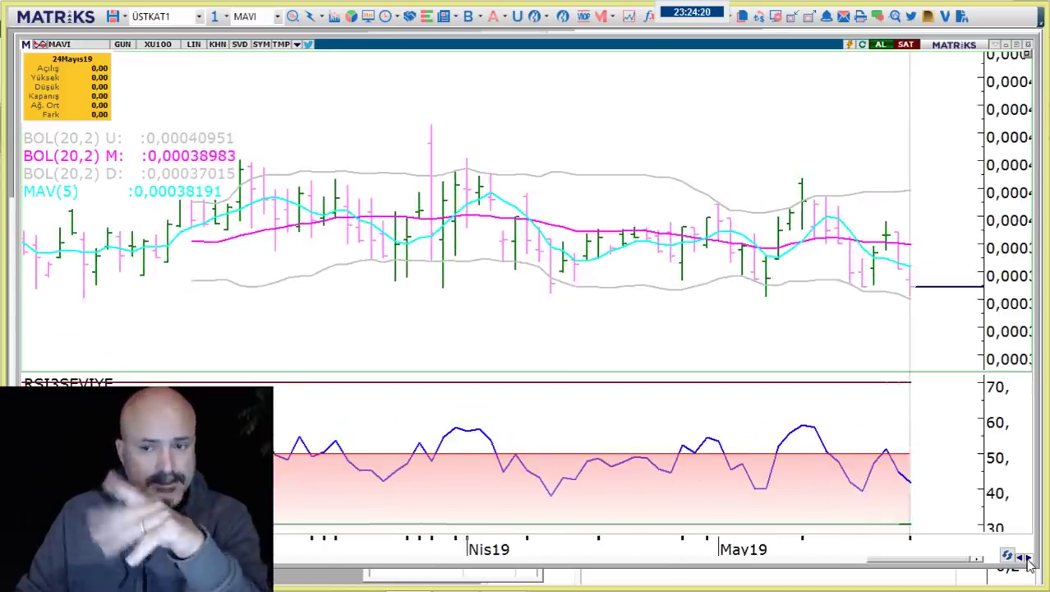
key(Page_Down)
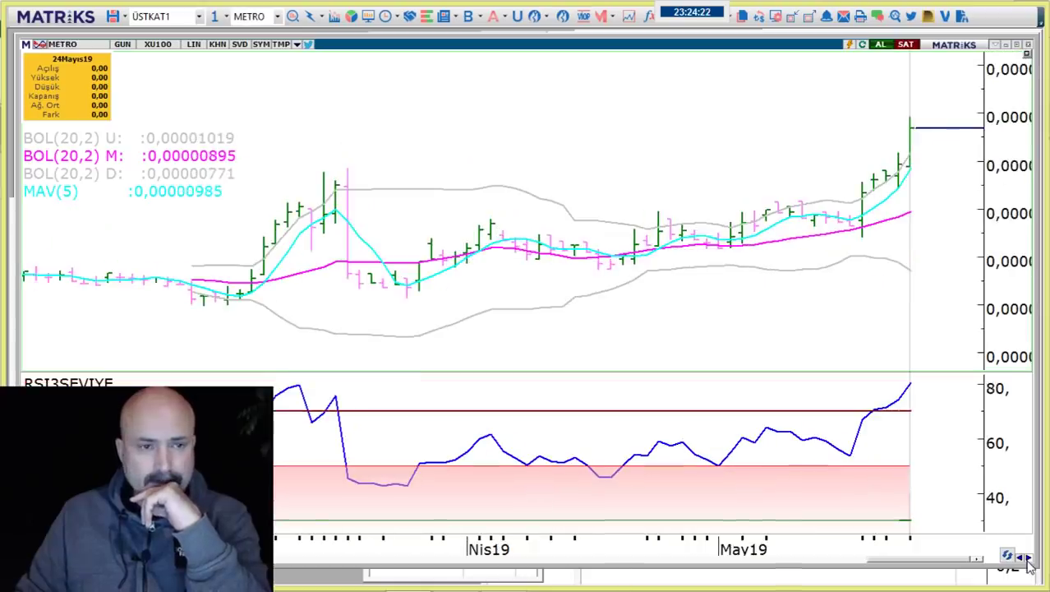
key(Page_Down)
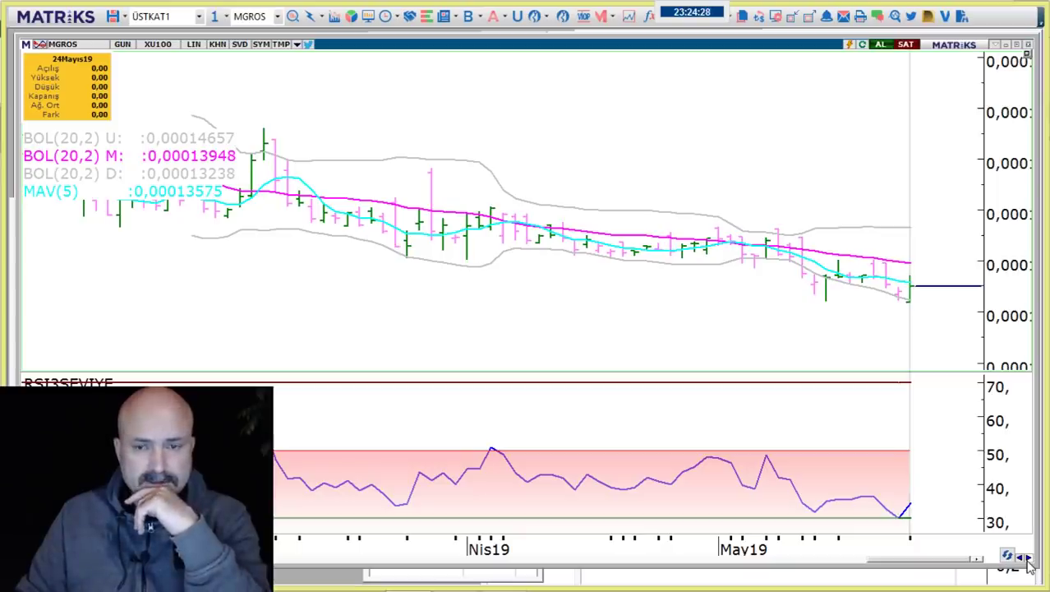
- Advance through the XU100-relative charts from NETAS, NTHOL and OTKAR to PARSN, examining each RSI curve
click(1028, 559)
click(1028, 559)
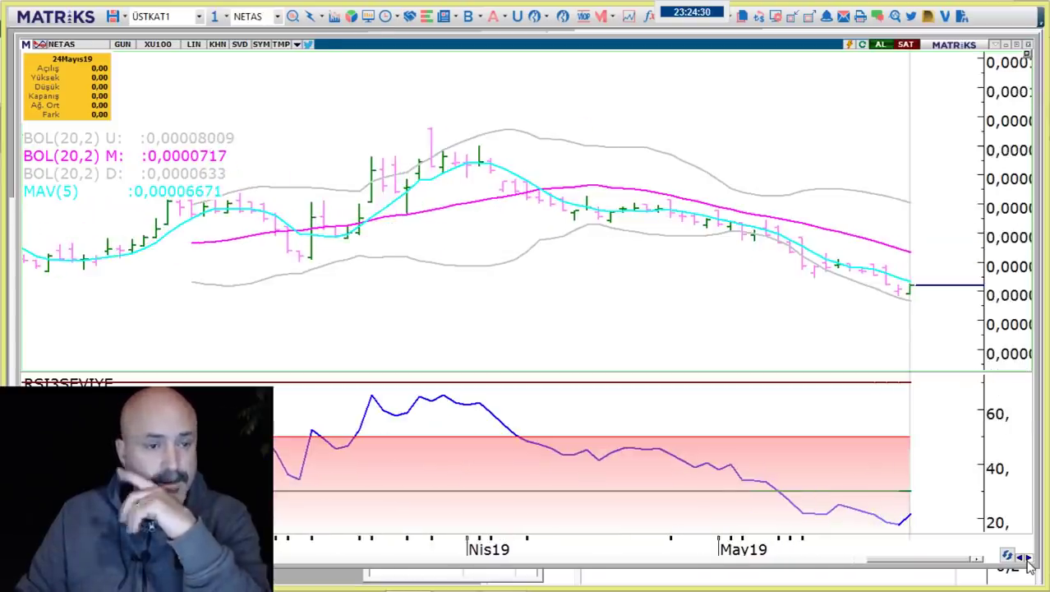
click(1028, 559)
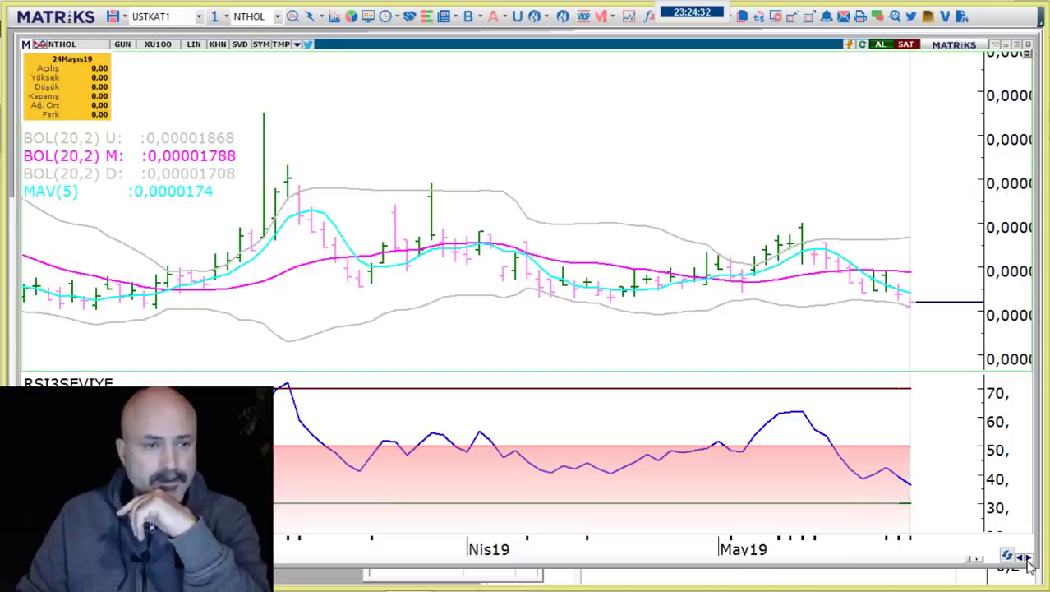
click(1028, 559)
click(1028, 559)
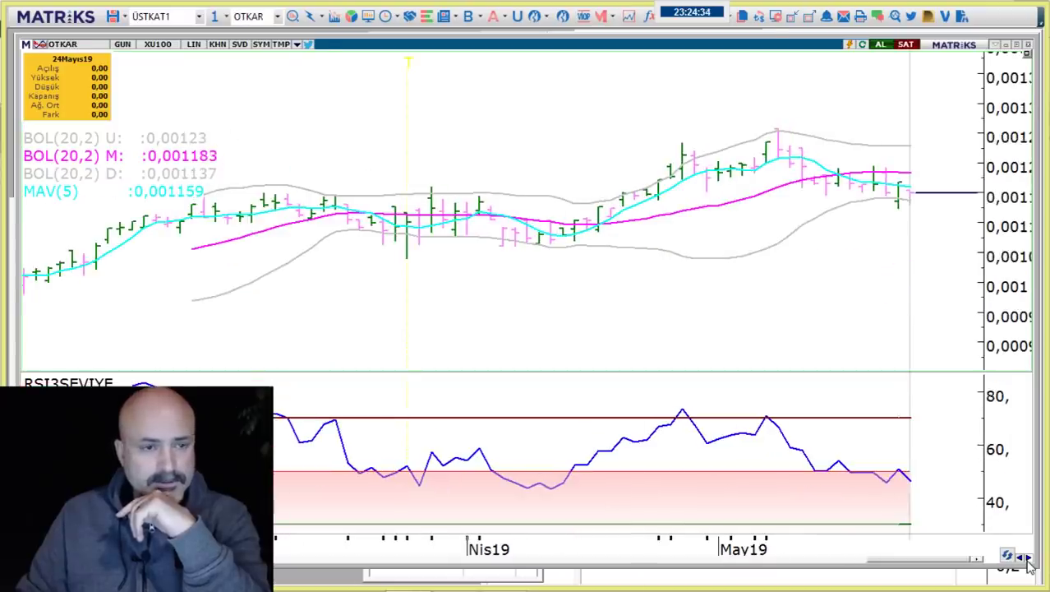
click(1028, 558)
click(1028, 559)
click(1028, 559)
click(1028, 559)
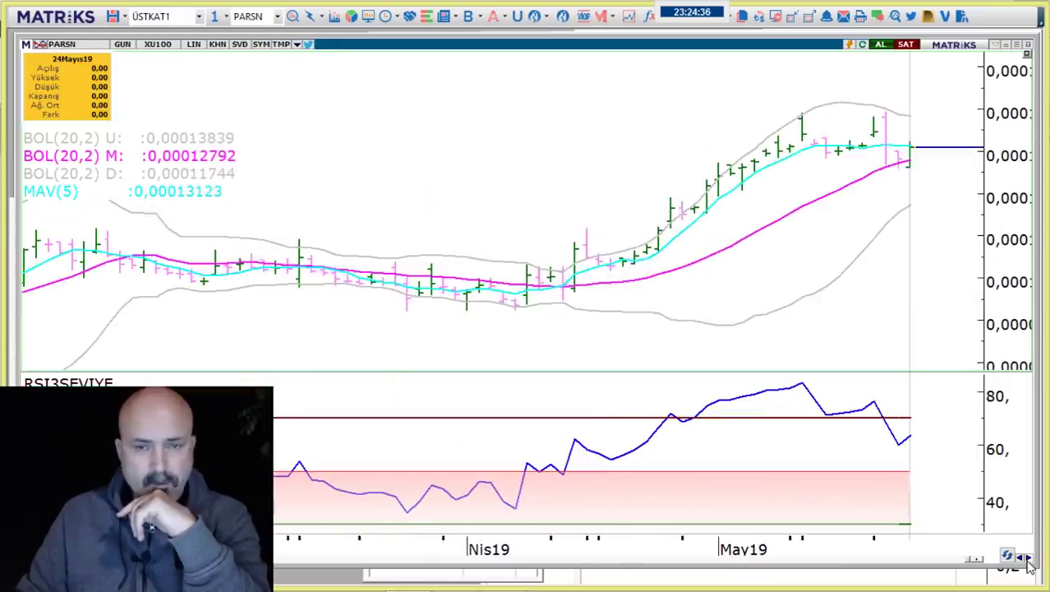
- Check PGSUS, PRKME and SAHOL for RSI strength or weakness relative to XU100
click(1028, 559)
click(1028, 559)
click(1028, 559)
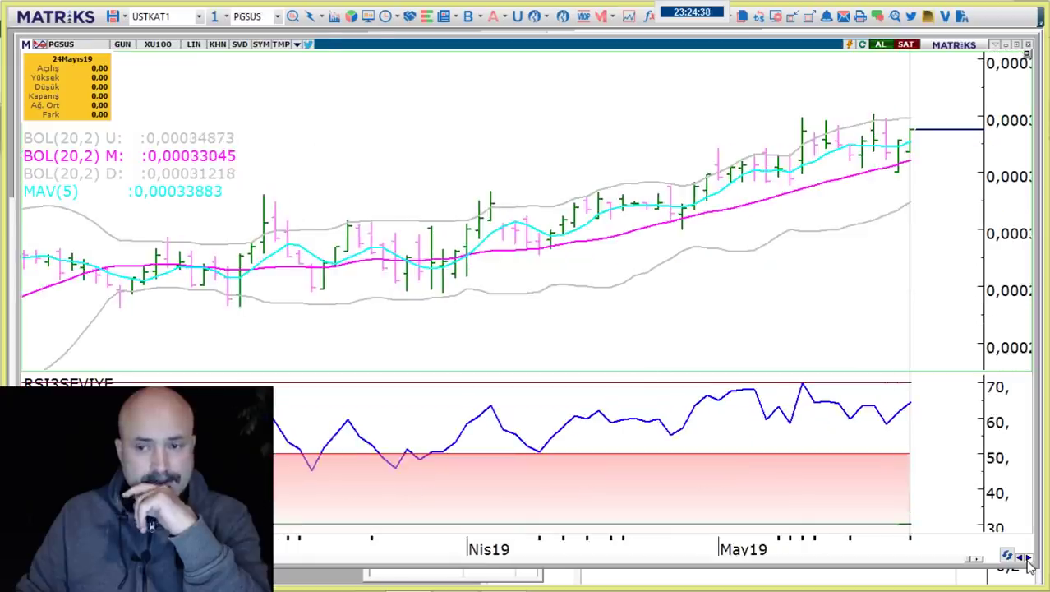
click(1028, 558)
click(1028, 558)
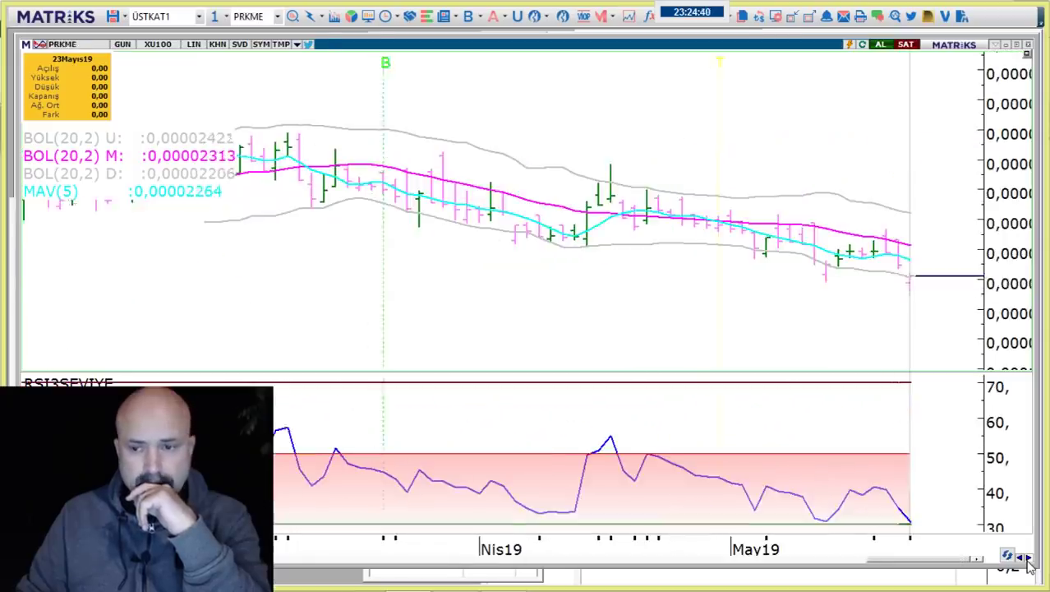
click(1028, 559)
click(1028, 559)
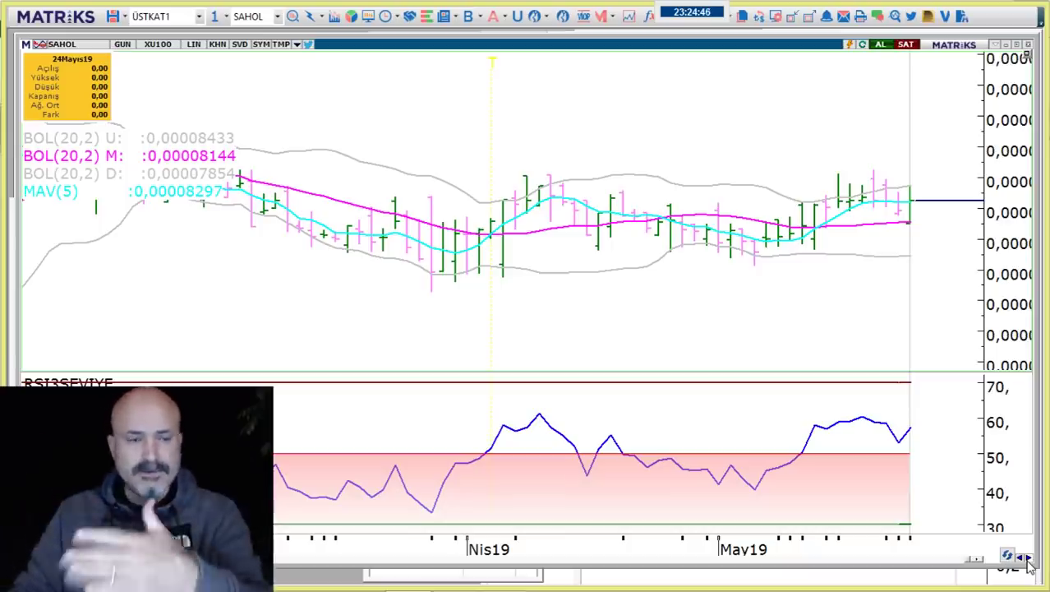
- Review the relative price and RSI of SASA, SISE, SKBNK and SODA, finishing on the SOKM chart
click(1028, 559)
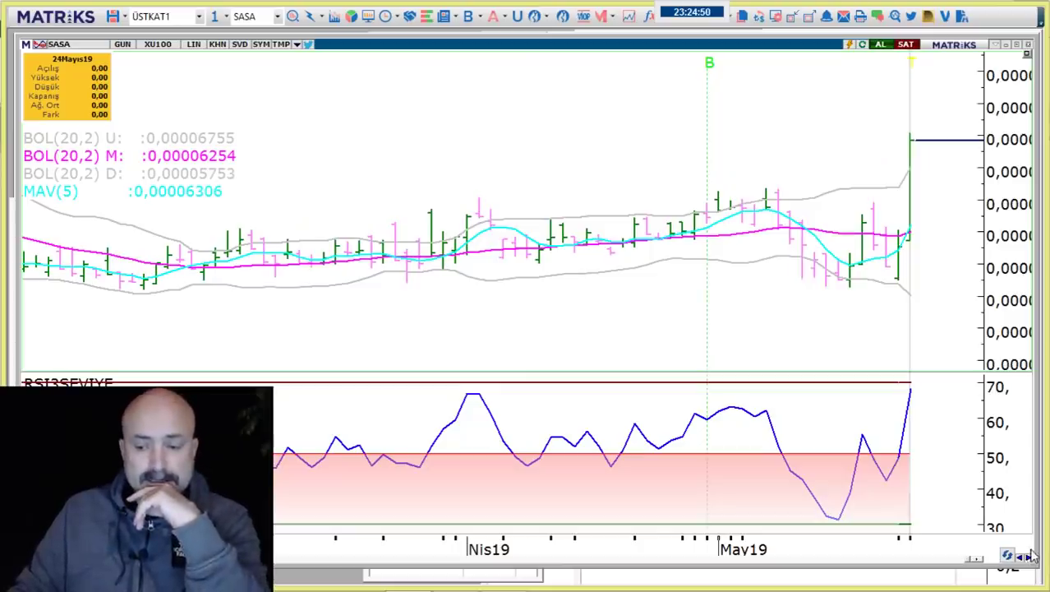
click(1028, 559)
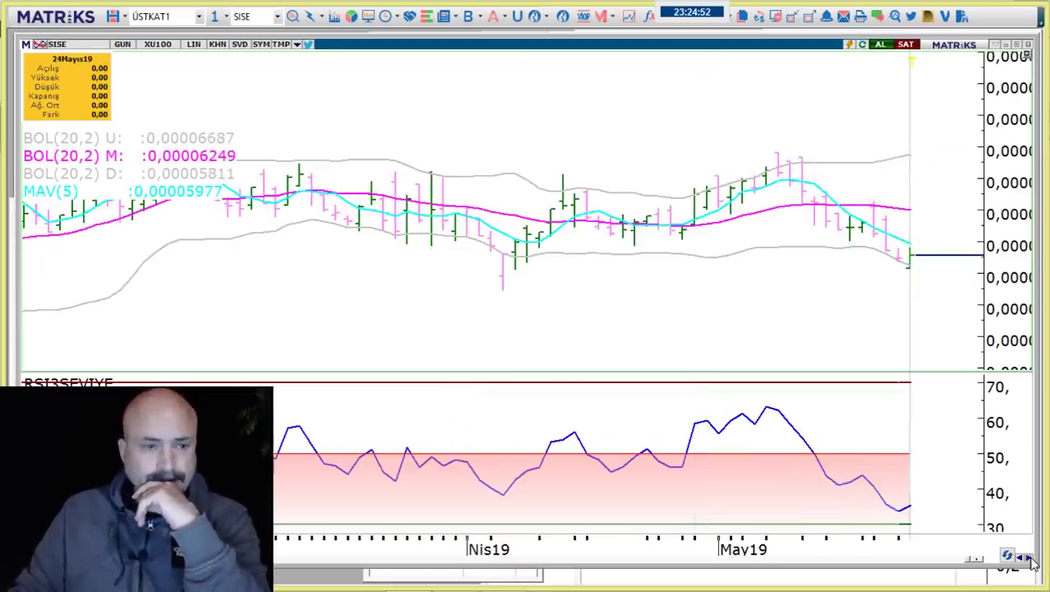
click(1028, 559)
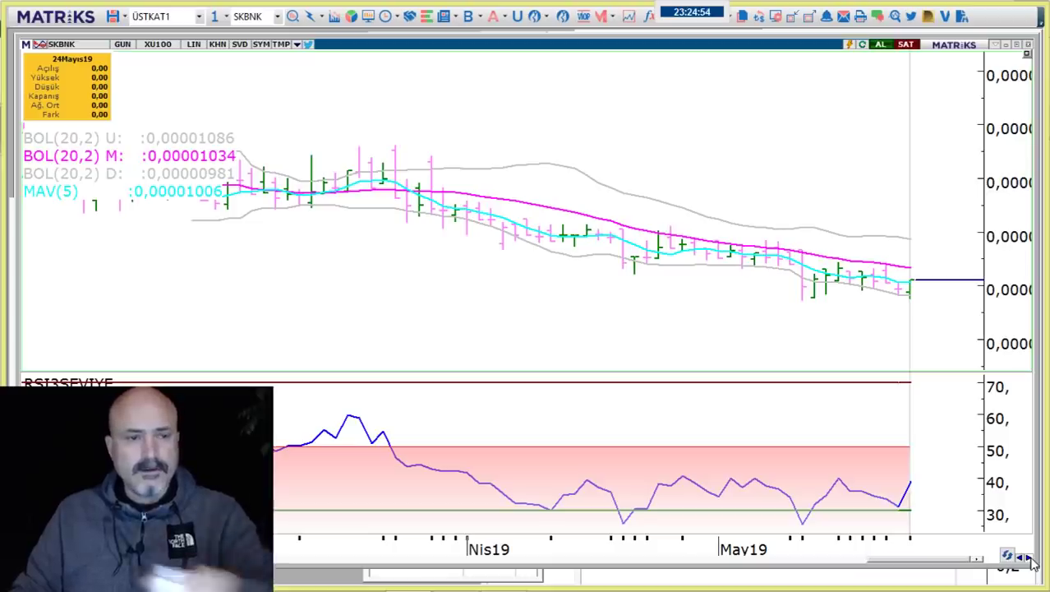
click(1028, 559)
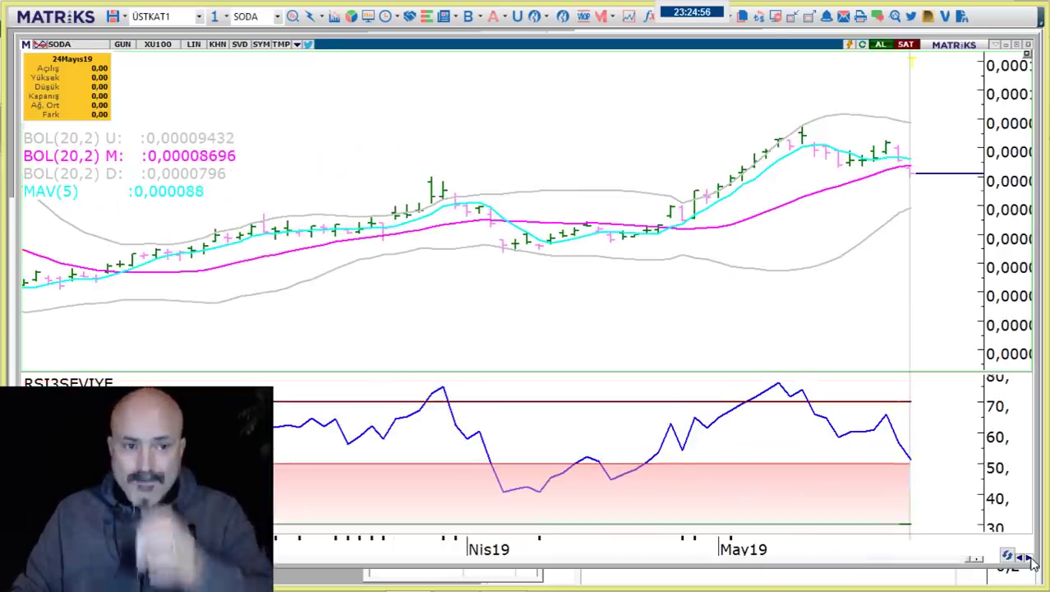
click(1028, 559)
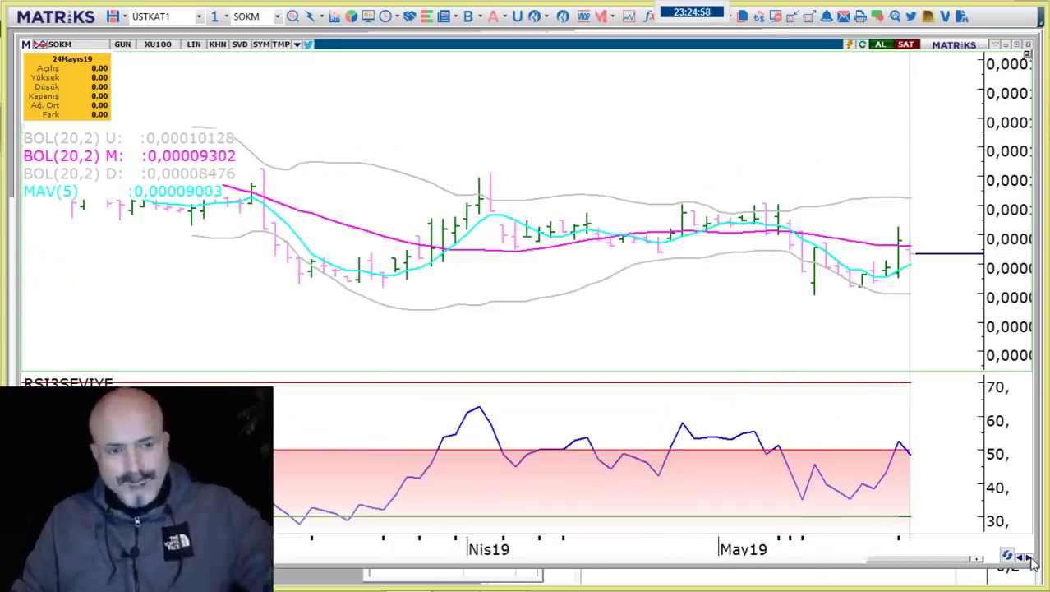
- Scan TATGD, TAVHL, TCELL and THYAO relative to XU100, examining their Bollinger bands and RSI
click(1028, 559)
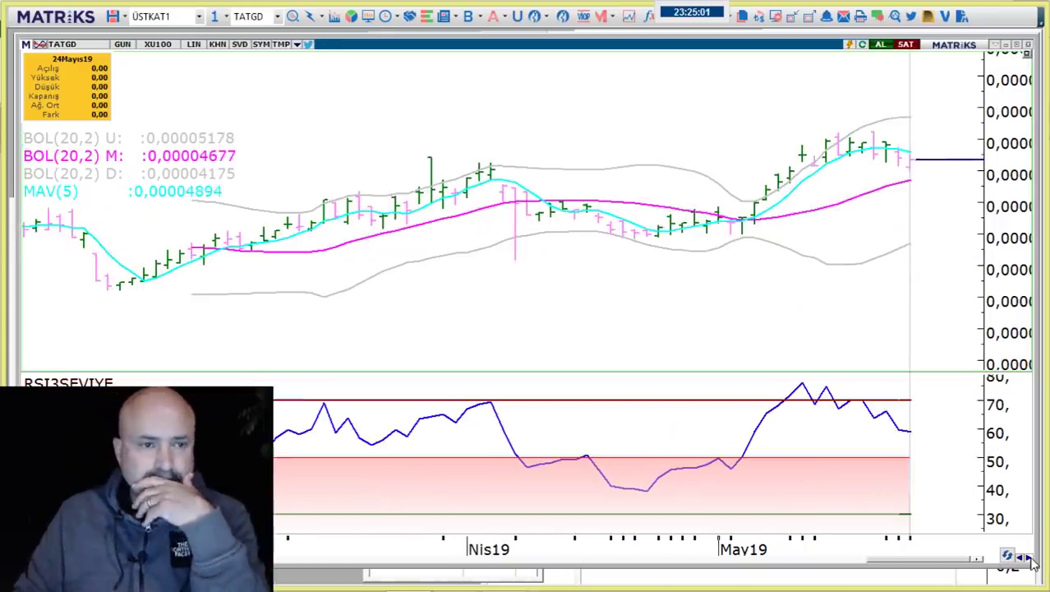
click(1028, 559)
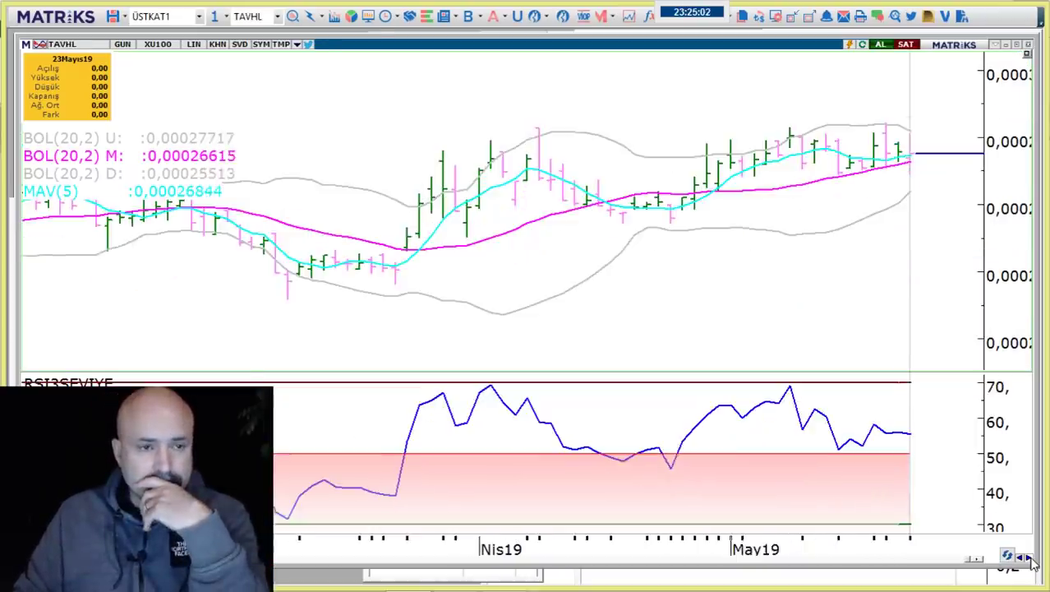
click(1028, 559)
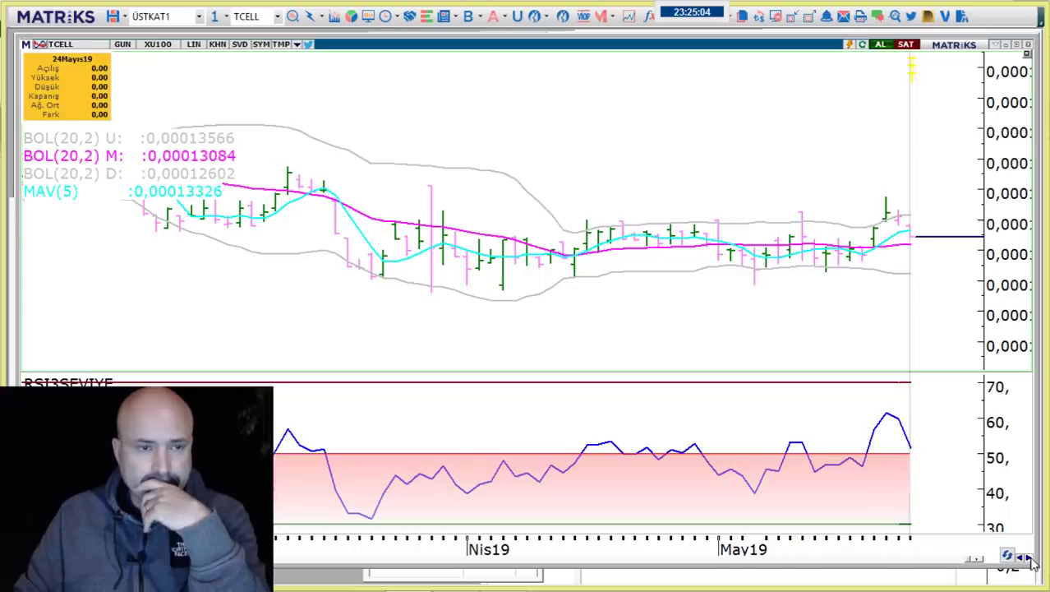
click(1028, 559)
click(1029, 559)
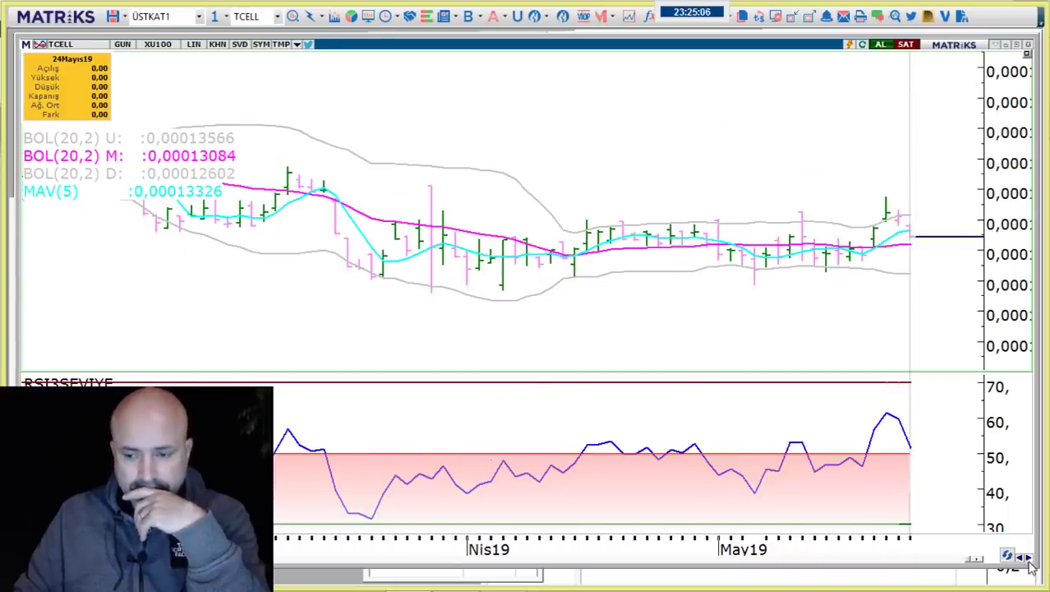
click(1029, 560)
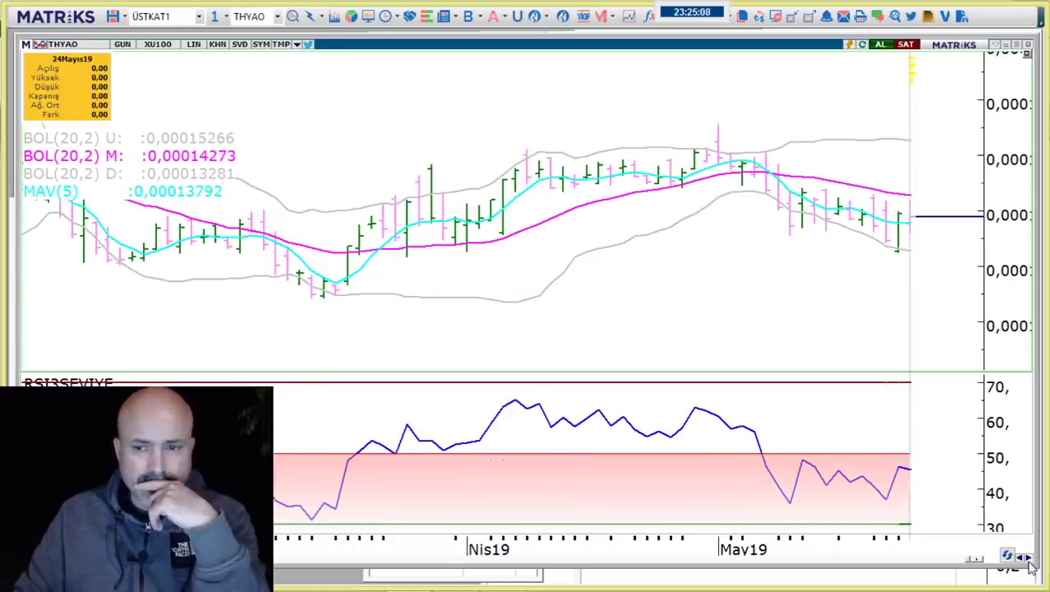
- Move on through the relative charts of TMSN and TOASO to TSKB, checking RSI against the 30, 50 and 70 levels
click(1028, 560)
click(1029, 559)
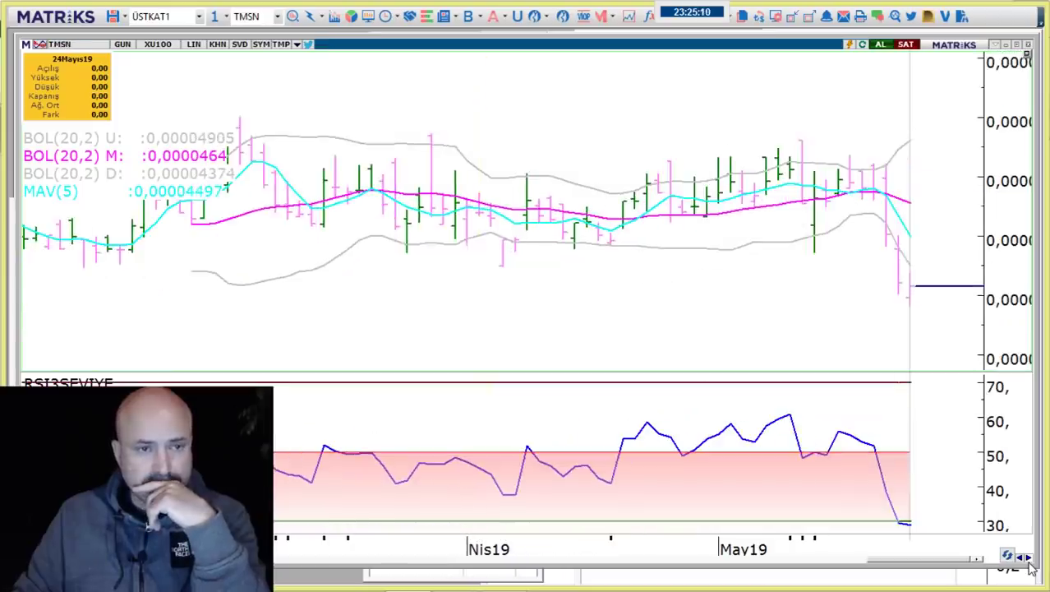
click(1028, 560)
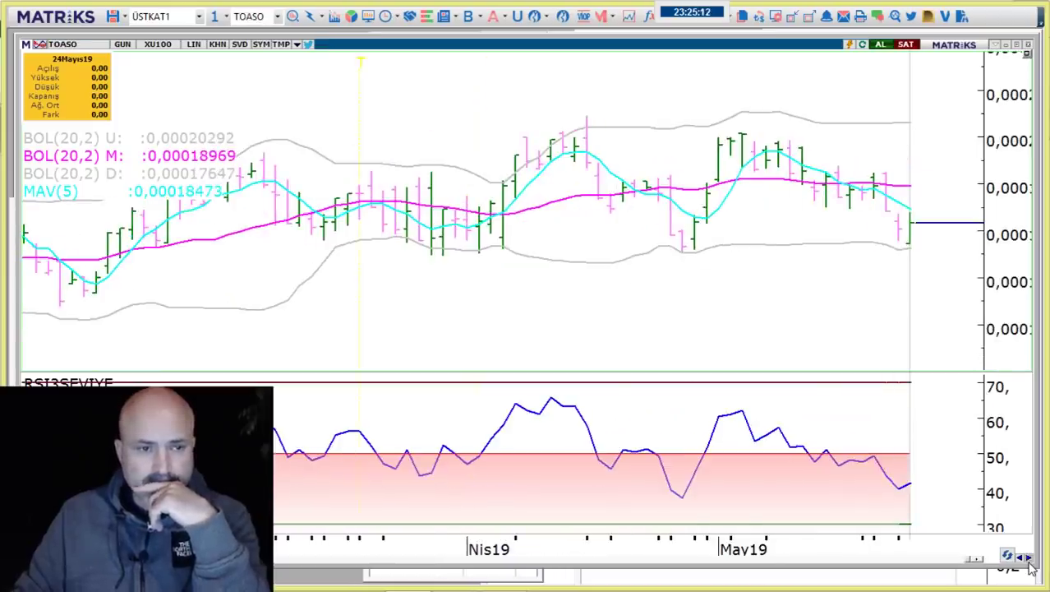
click(1029, 560)
click(1029, 560)
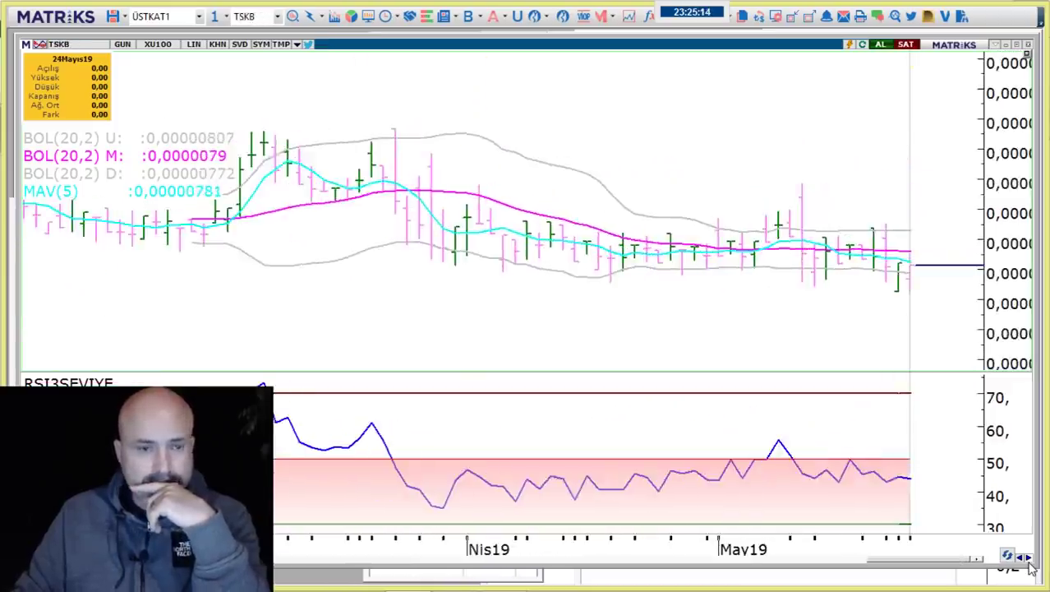
- Examine the XU100-relative charts of TTKOM, TTRAK and ULKER, ending on VAKBN
click(1029, 560)
click(1029, 560)
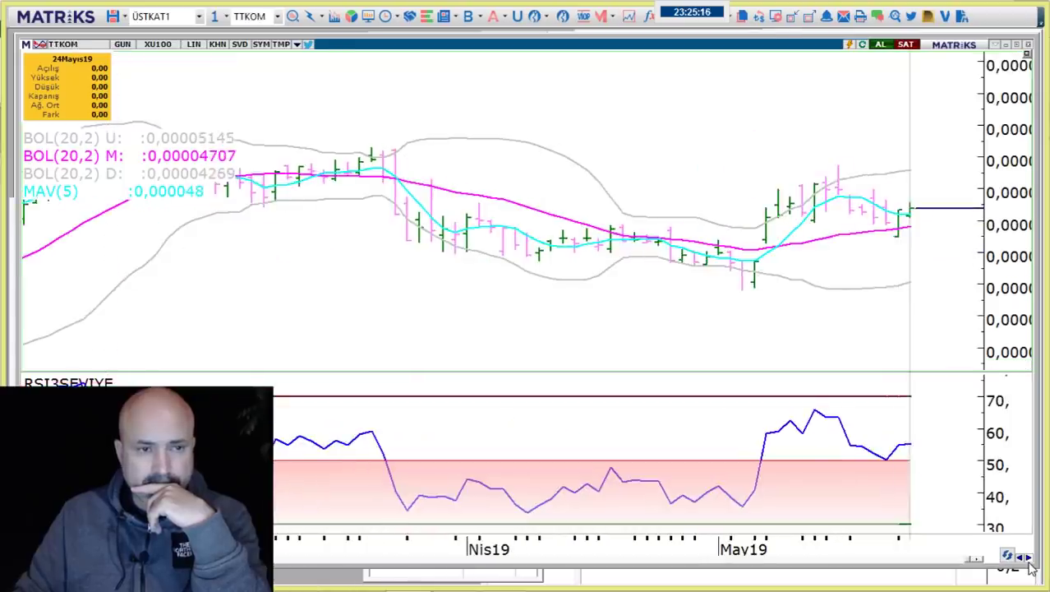
click(1029, 559)
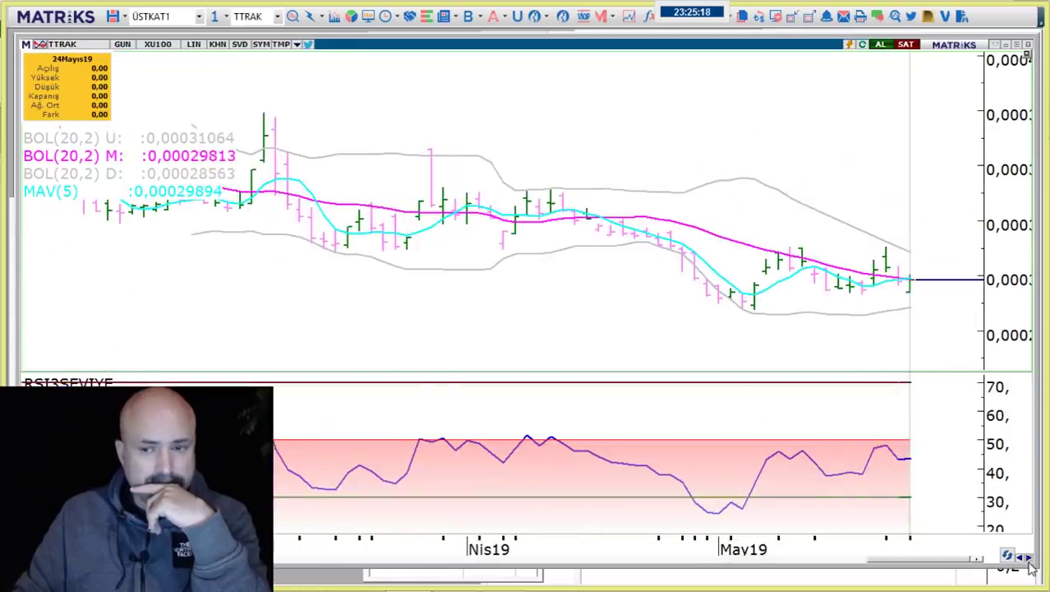
click(1029, 560)
click(1029, 560)
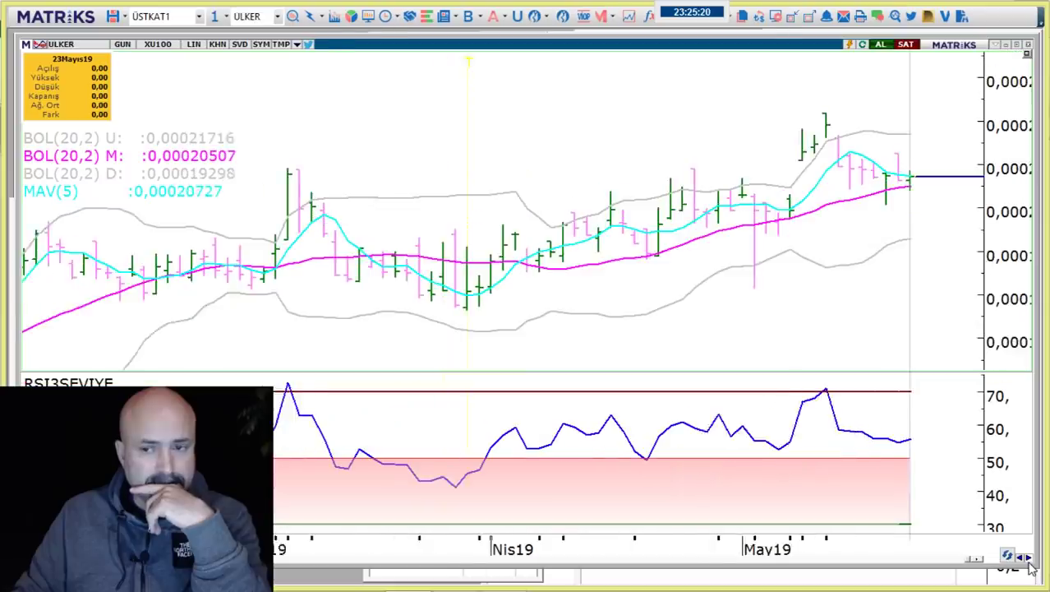
click(1028, 559)
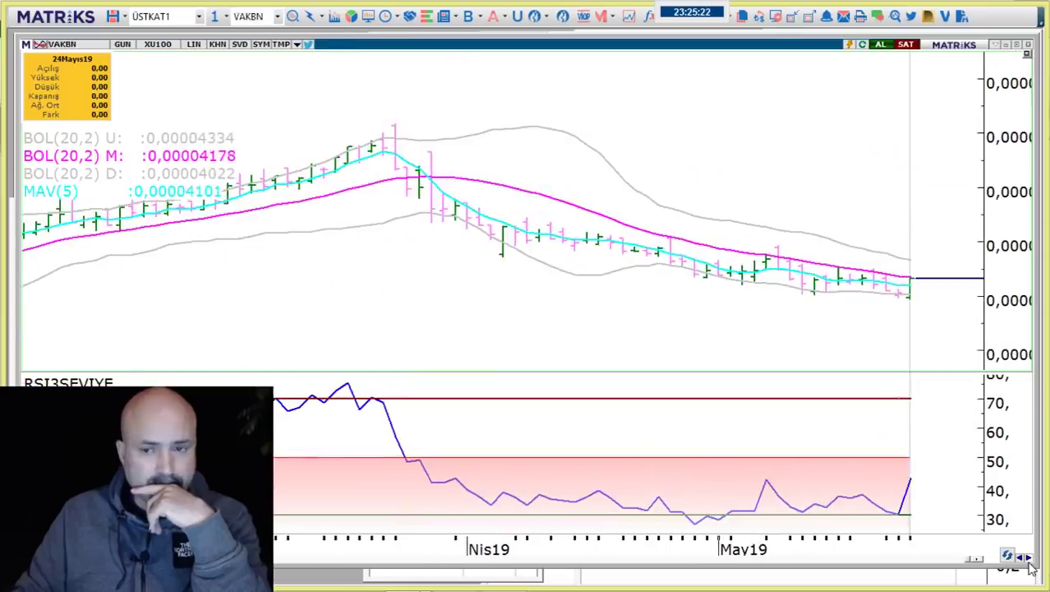
- Examine VESTL, YKBNK and ZOREN relative to XU100, checking Bollinger bands and RSI, and finish on the AEFES chart
click(1029, 559)
click(1029, 560)
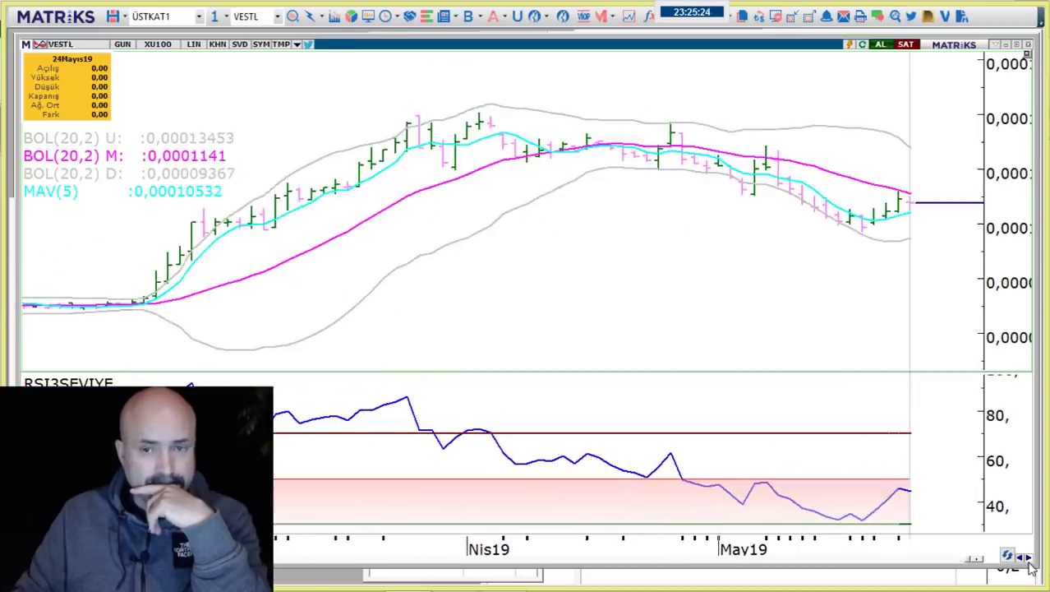
click(1029, 559)
click(1029, 560)
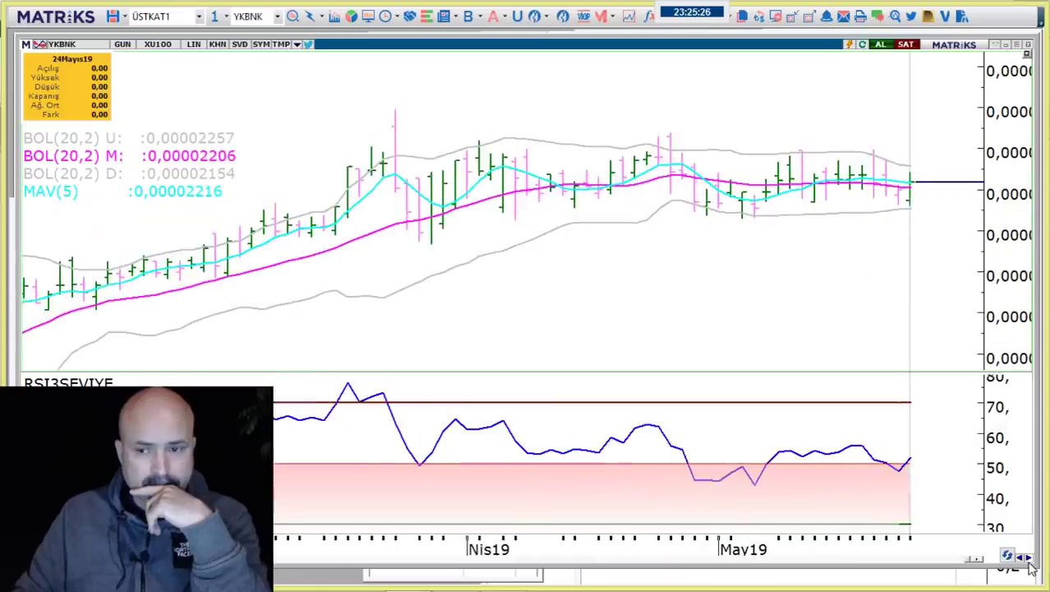
click(1029, 560)
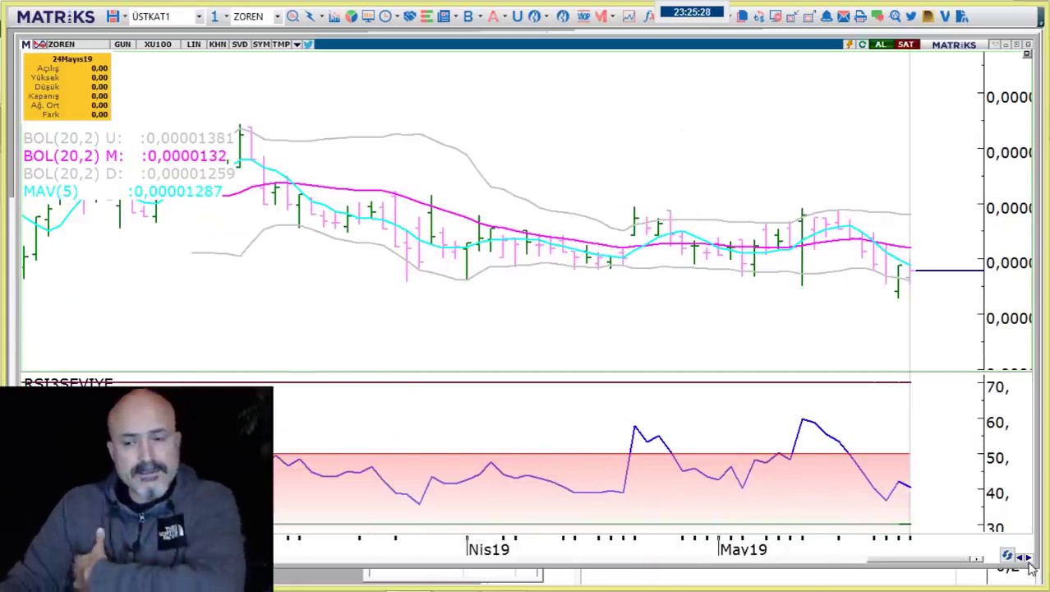
click(1029, 560)
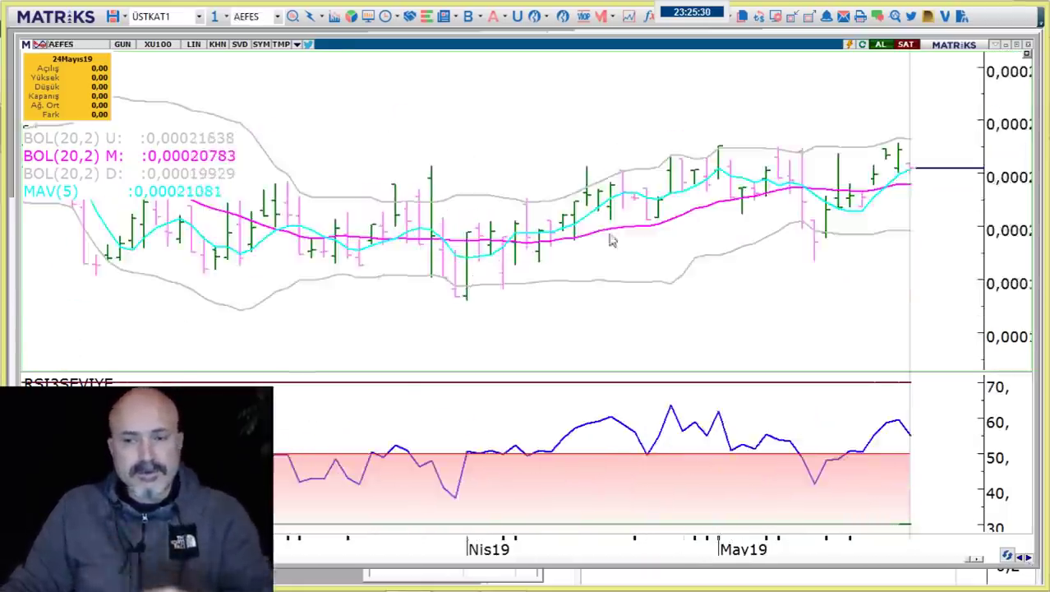
click(64, 19)
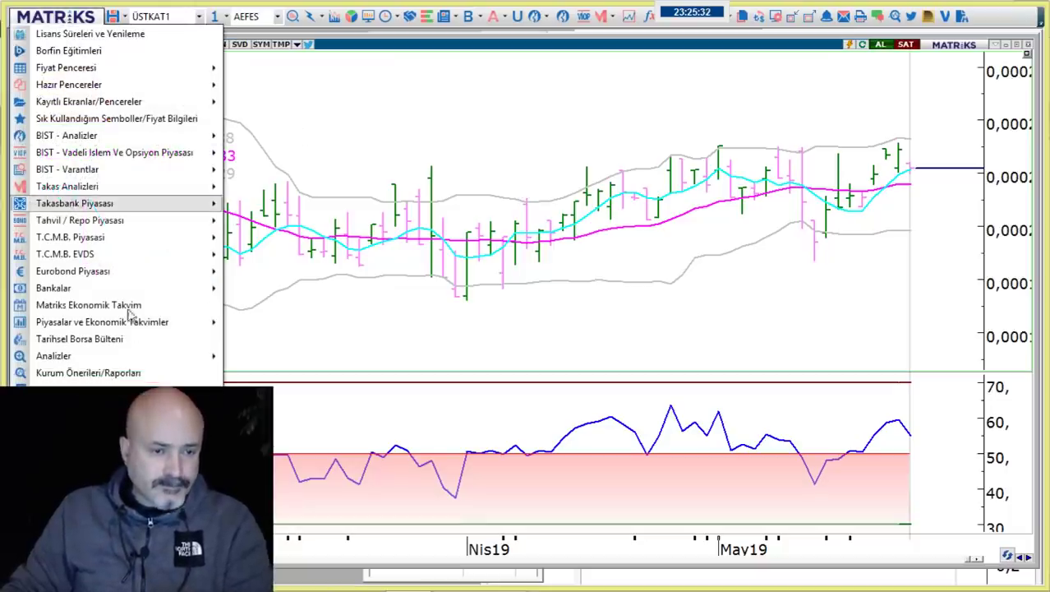
scroll(106, 214, down, 5)
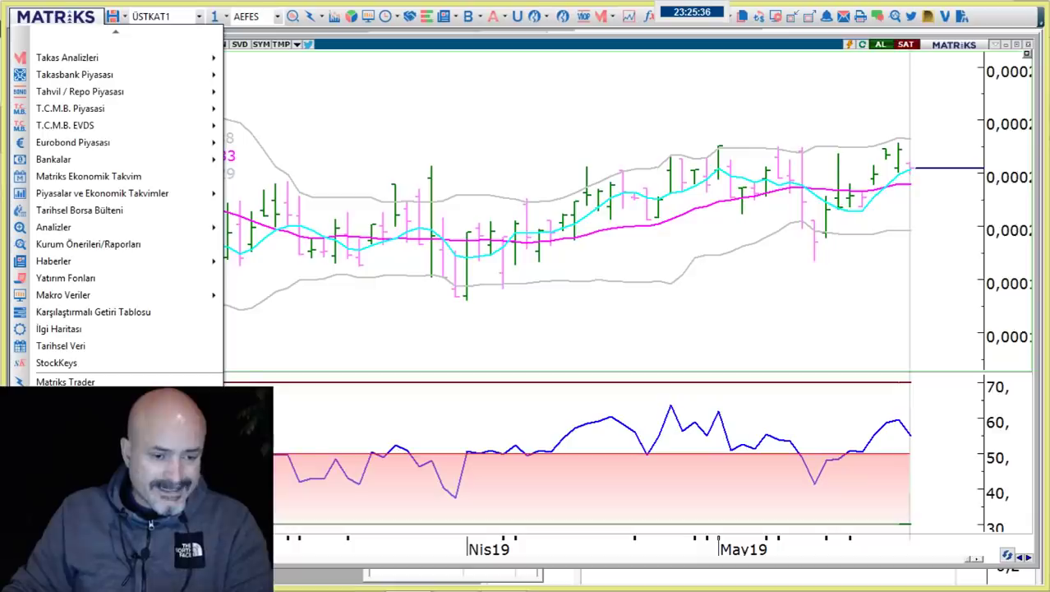
click(293, 460)
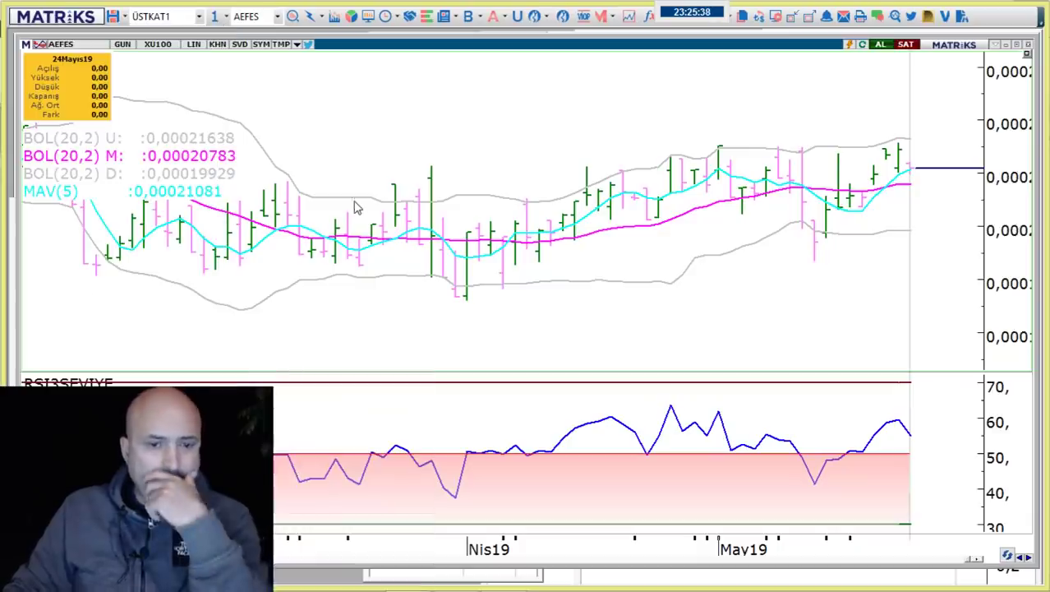
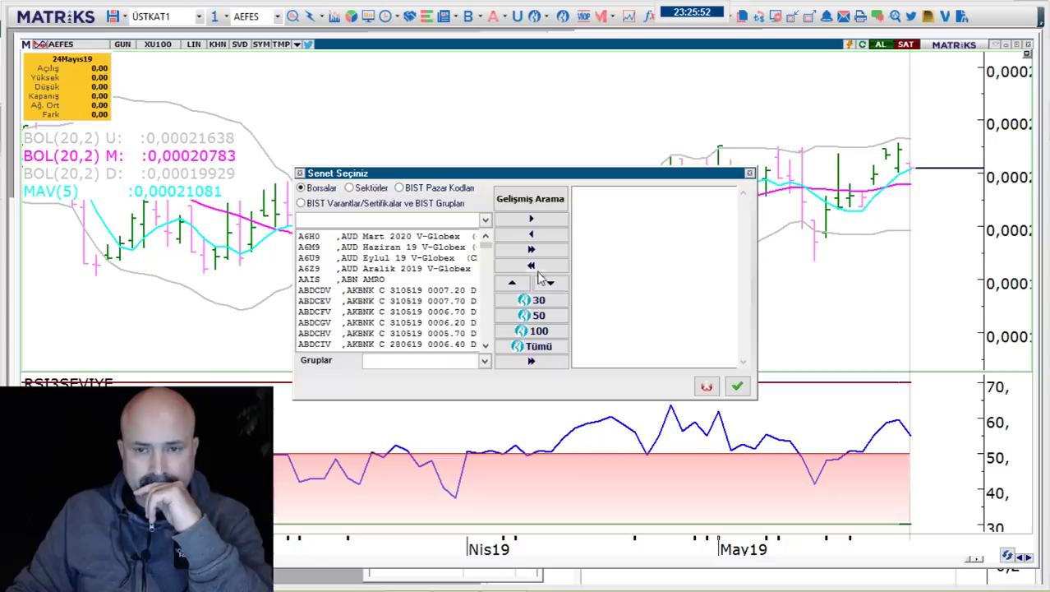
- Load the BIST 30 stocks as the chart's symbol list, go to AKBNK and price its chart in TL
click(543, 313)
click(737, 386)
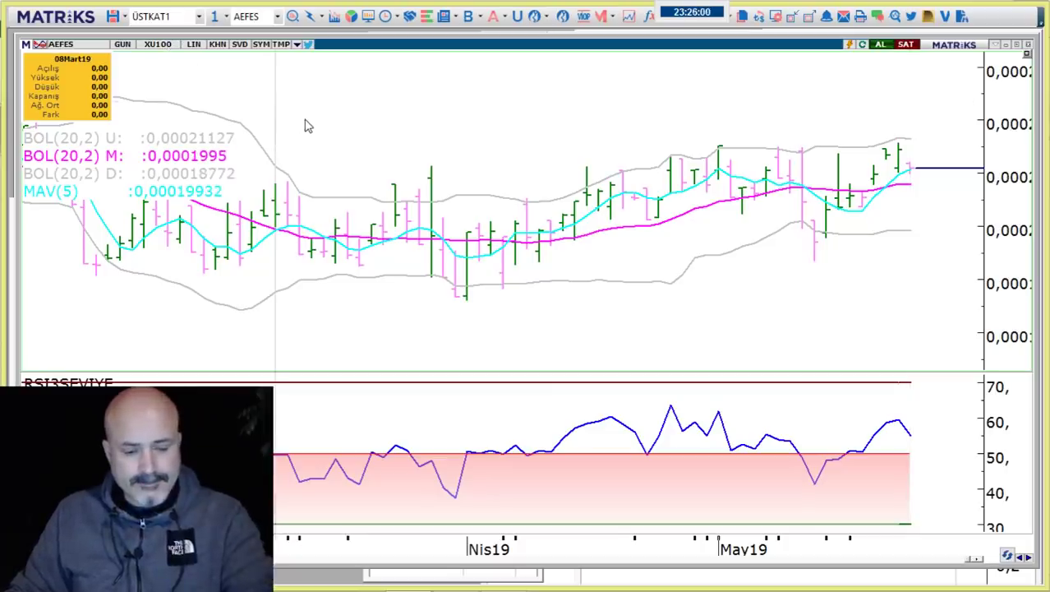
click(1029, 558)
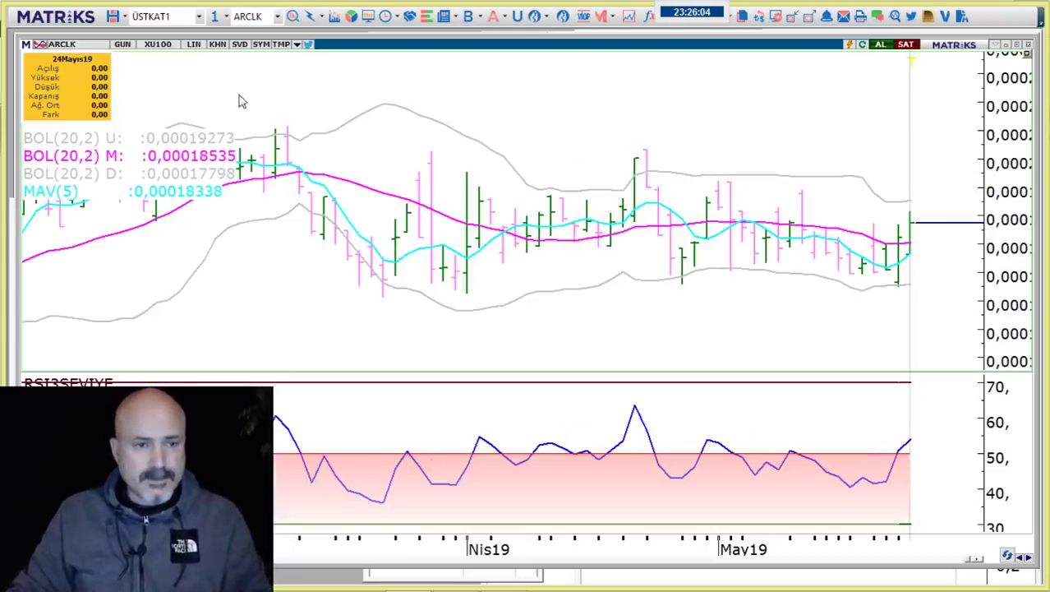
click(1021, 559)
click(1020, 559)
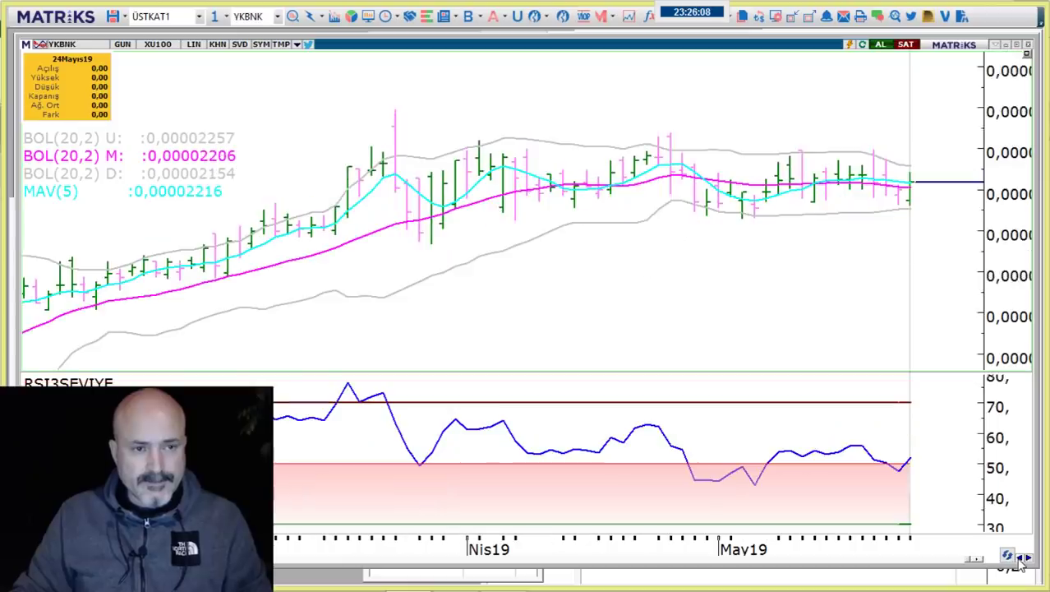
click(1028, 557)
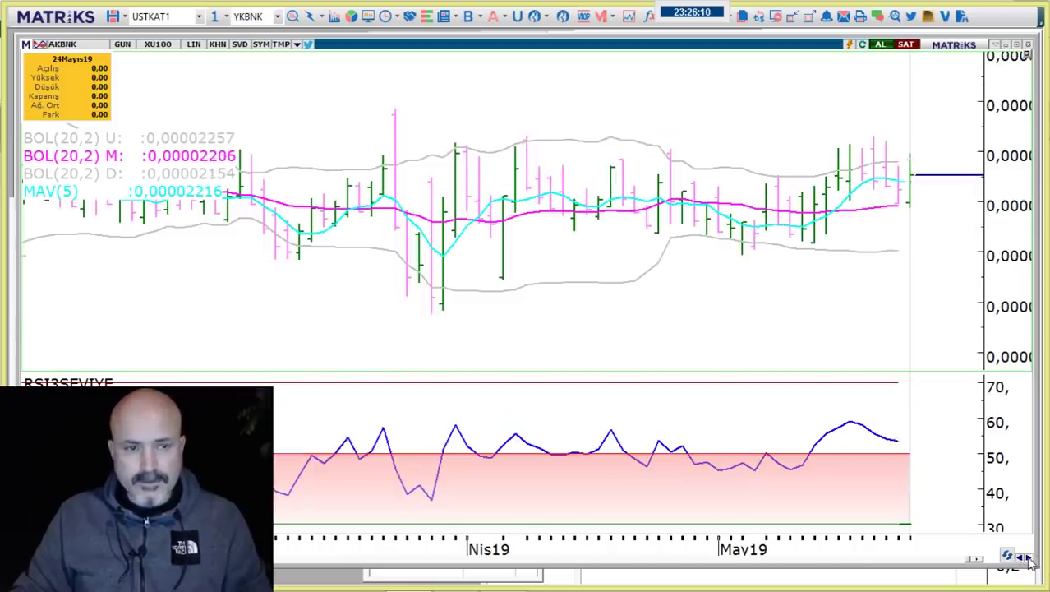
click(156, 47)
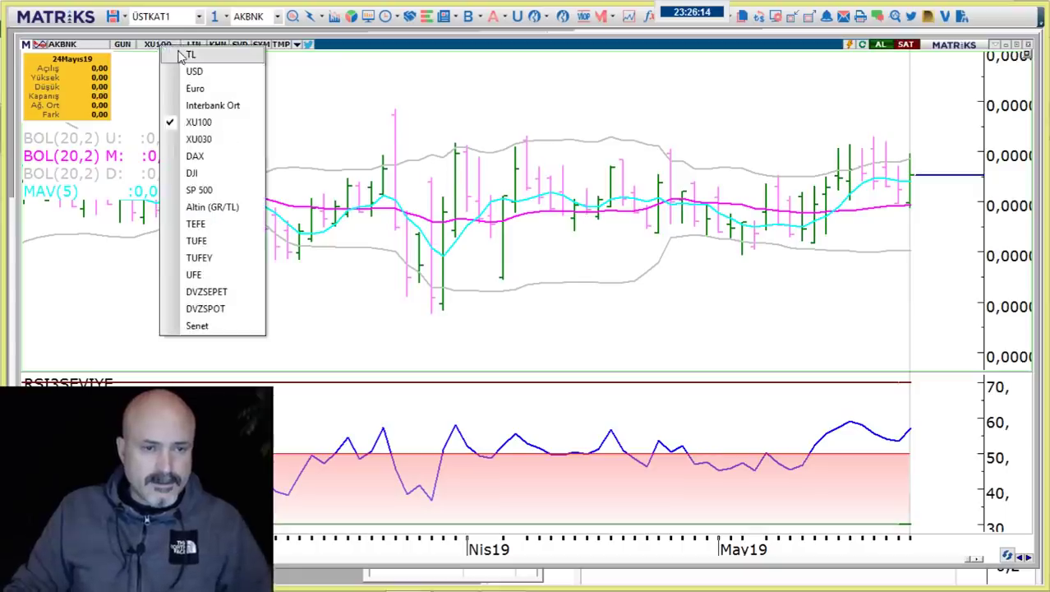
click(179, 52)
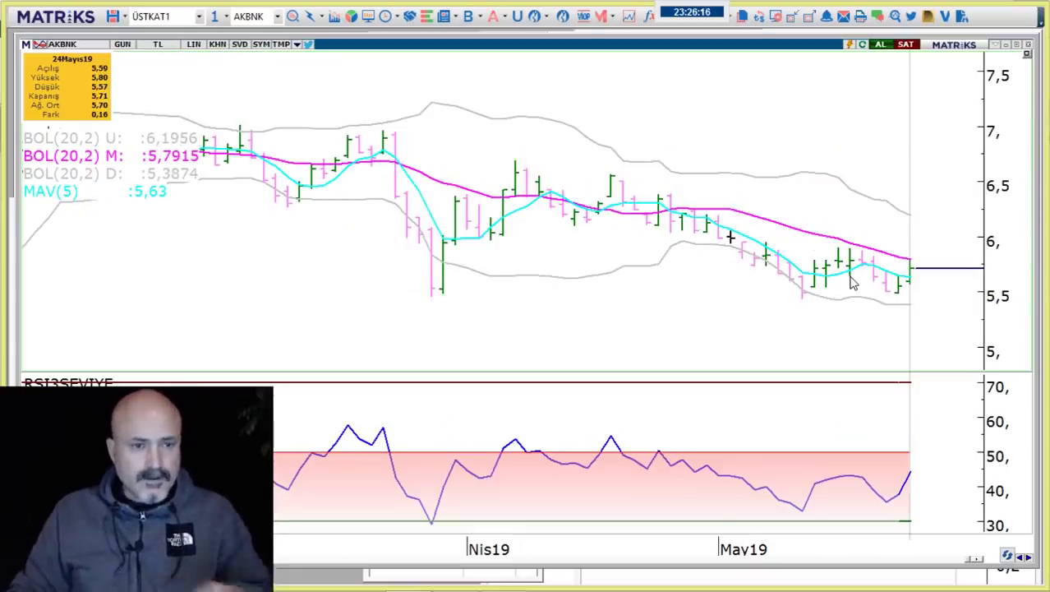
- Open the HISSE workbook from the EXCEL TÜM folder, set the GÜNLÜK price in F2 to 571 for AKBNK and check its resistance levels
key(alt+Tab)
key(alt+Tab)
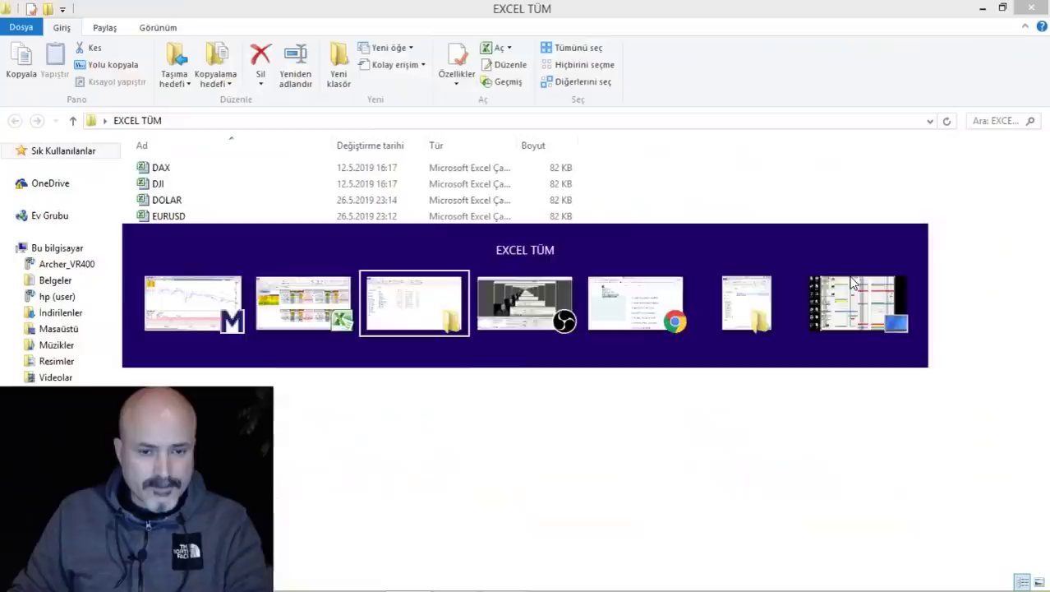
double_click(176, 264)
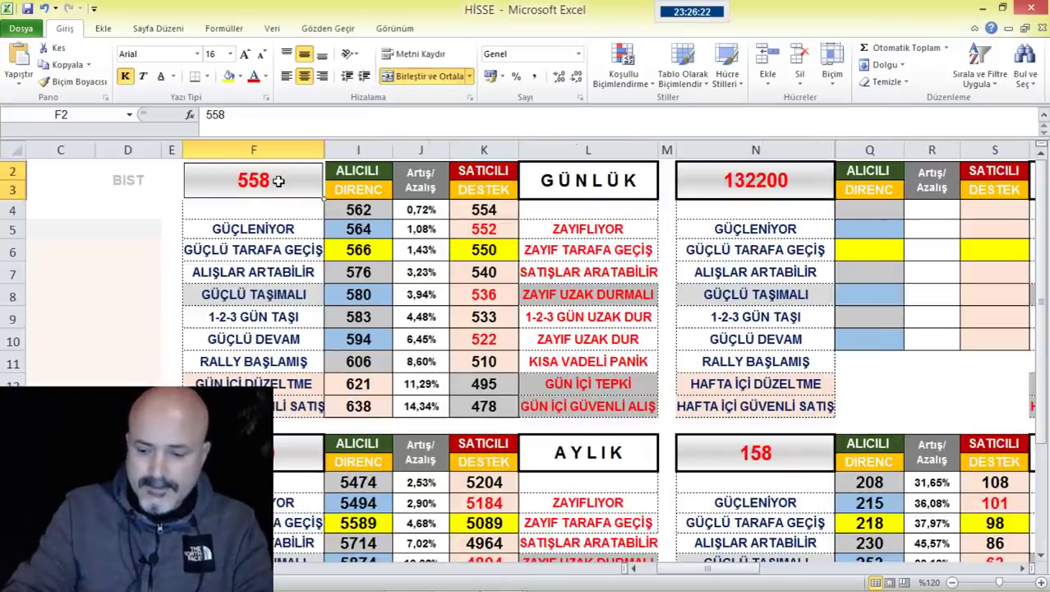
text(571)
key(Return)
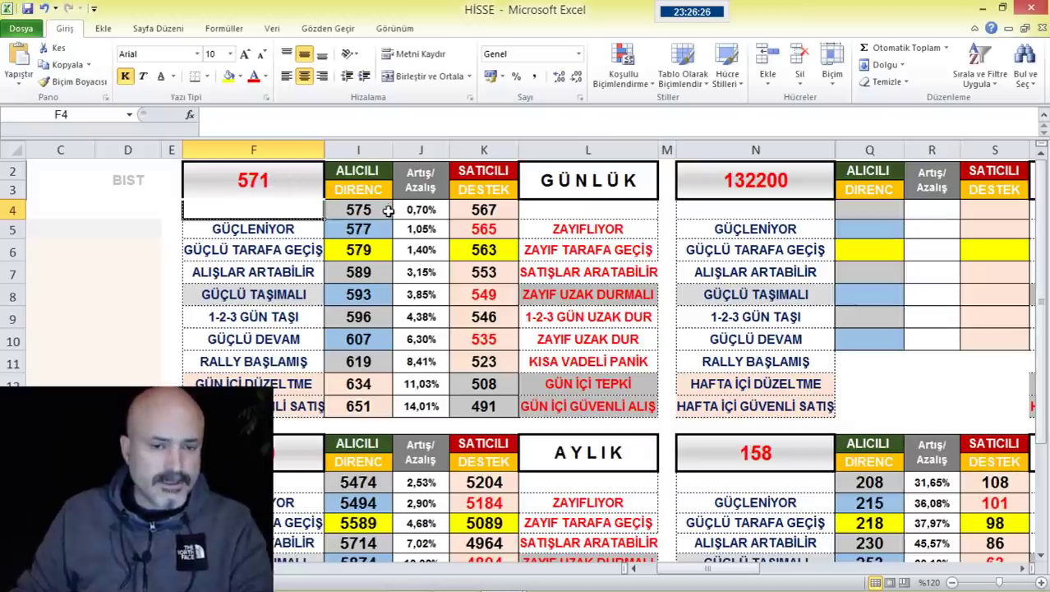
click(372, 273)
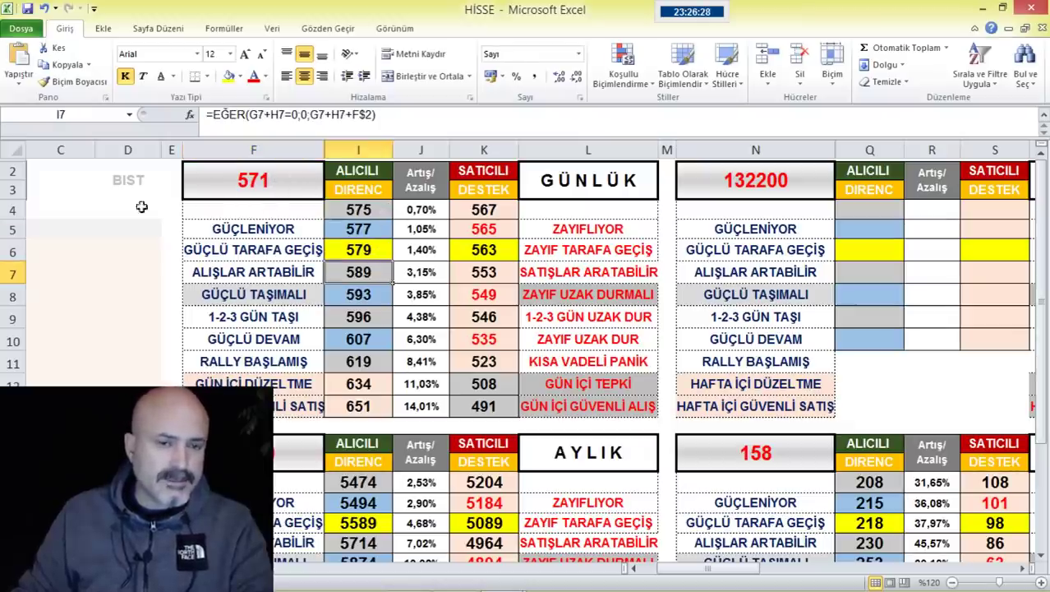
click(129, 250)
- View the ARCLK chart in Matriks, set the GÜNLÜK price in F2 of the Excel workbook to 1624 and check the GÜÇLÜ TARAFA GEÇİŞ level
click(408, 576)
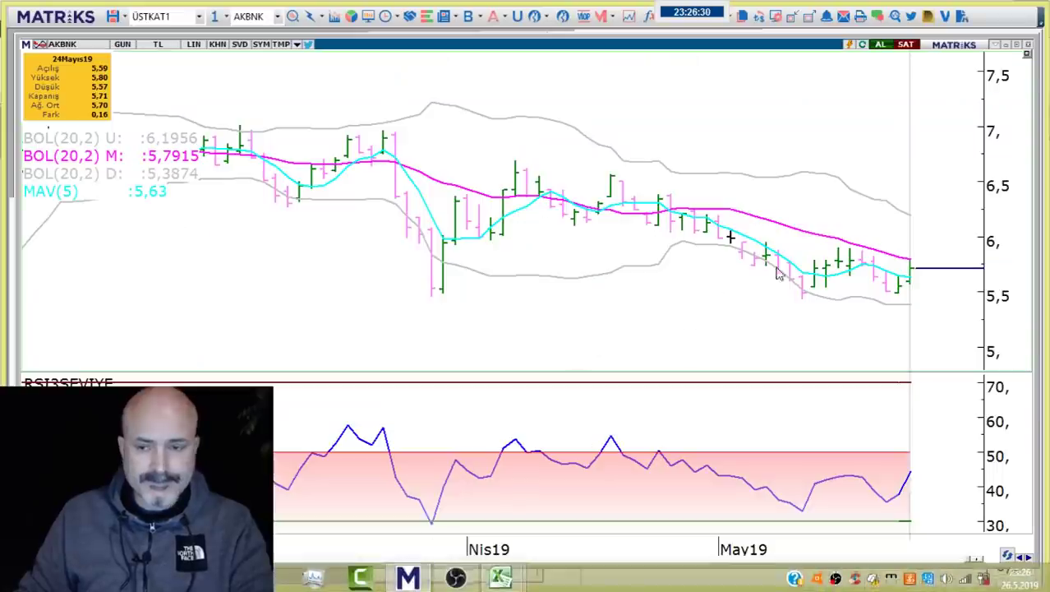
click(1032, 558)
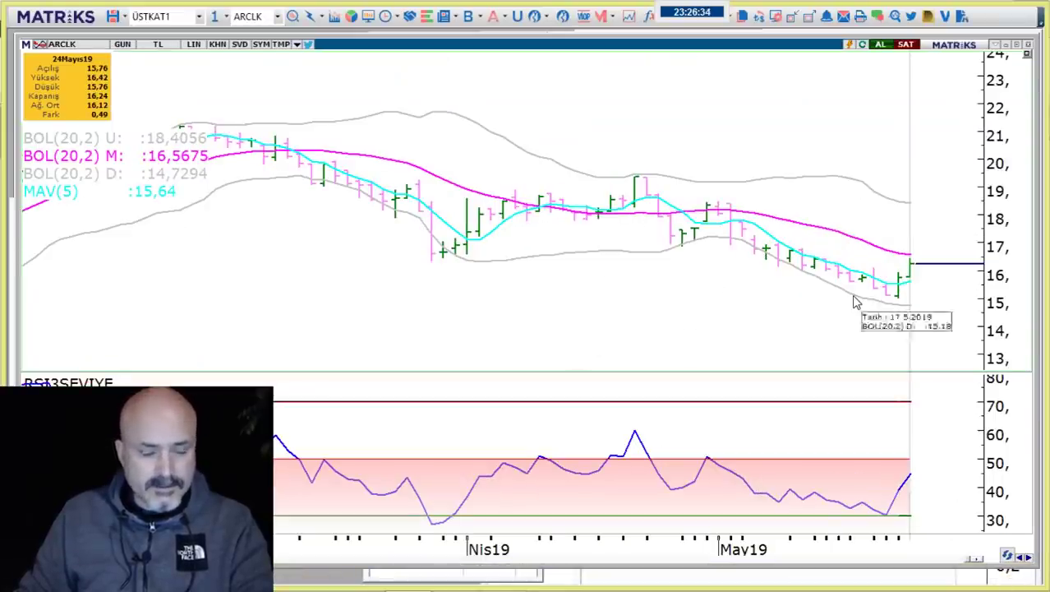
key(alt+Tab)
click(241, 181)
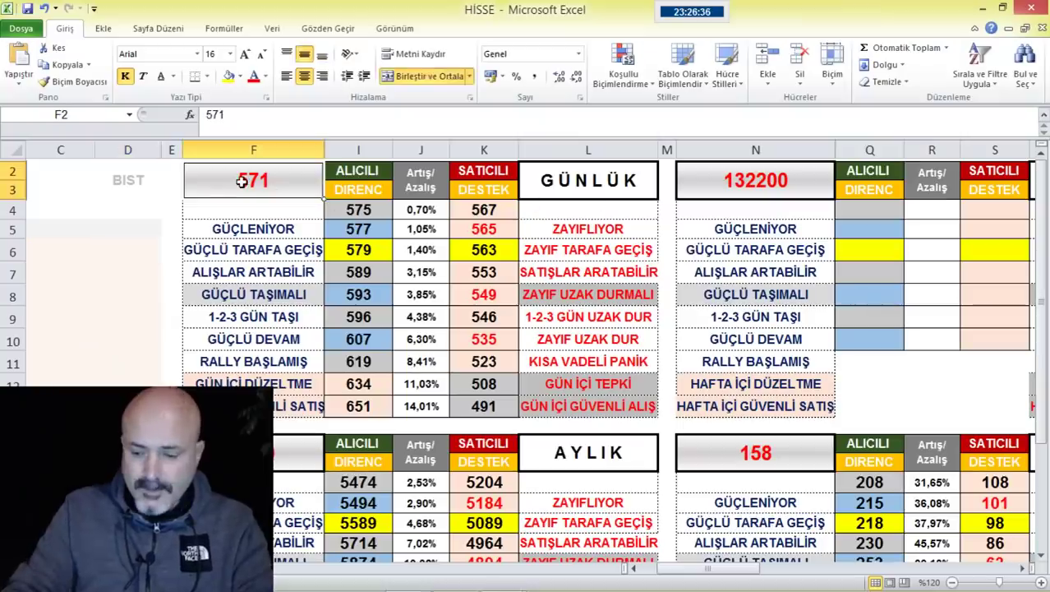
text(1624)
key(Return)
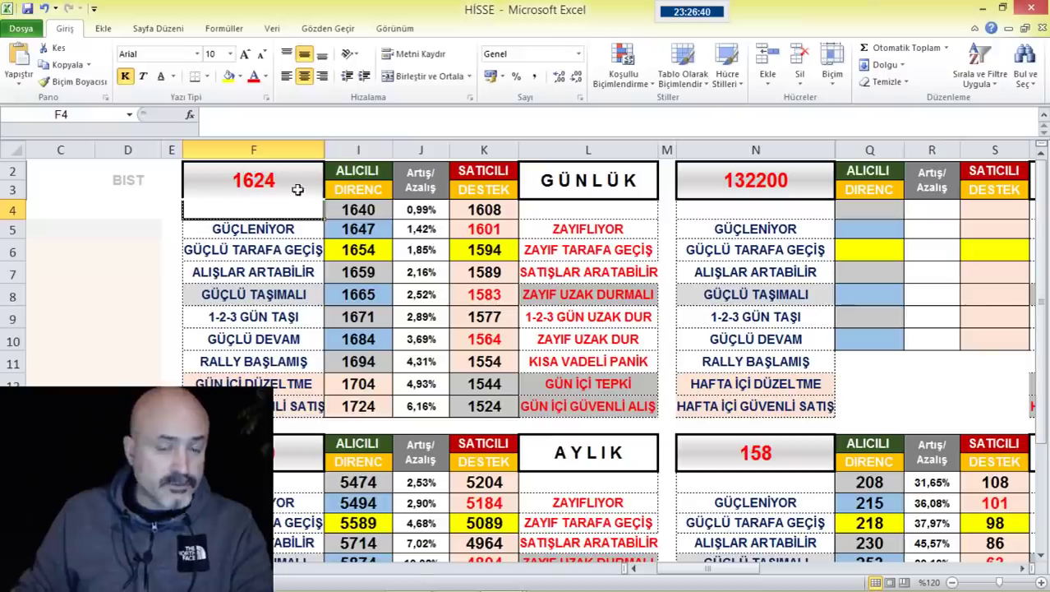
click(267, 178)
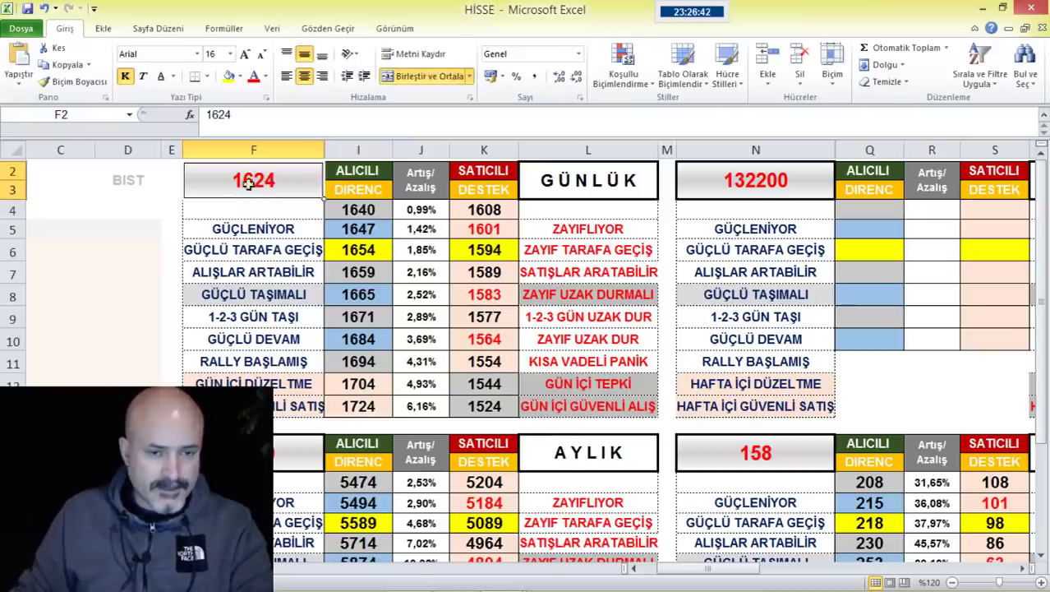
click(378, 251)
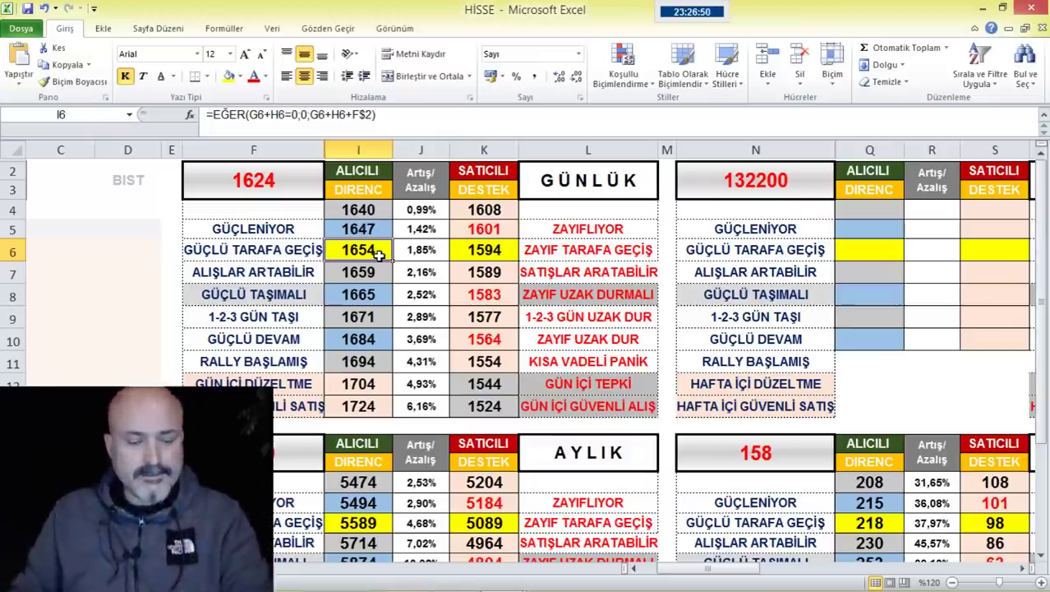
- View the ASELS chart in Matriks, set the GÜNLÜK price in F2 of the Excel workbook to 1719 and check its resistance levels
key(alt+Tab)
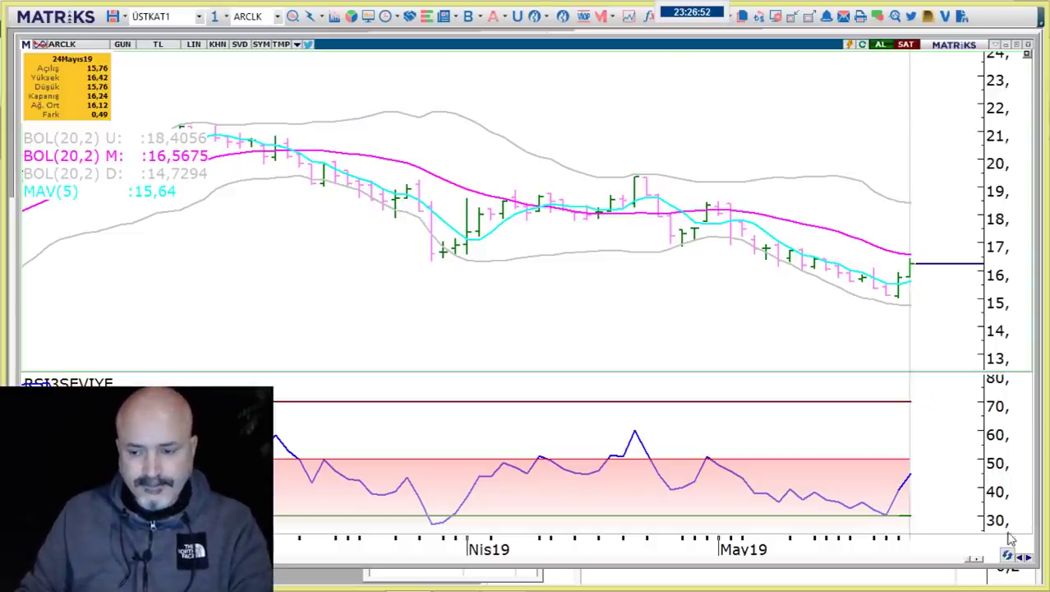
click(1029, 559)
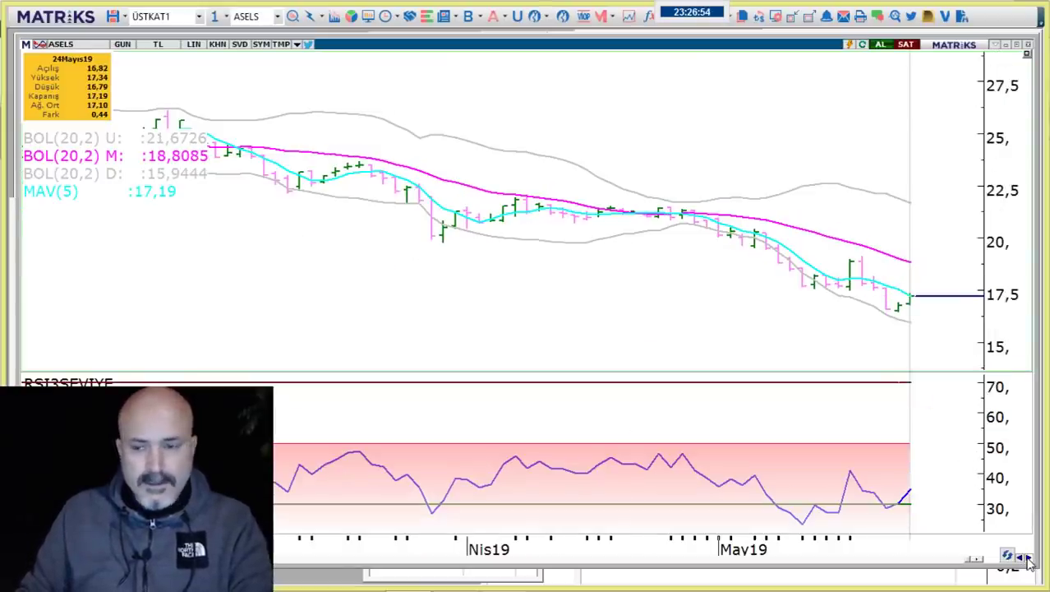
key(alt+Tab)
click(221, 181)
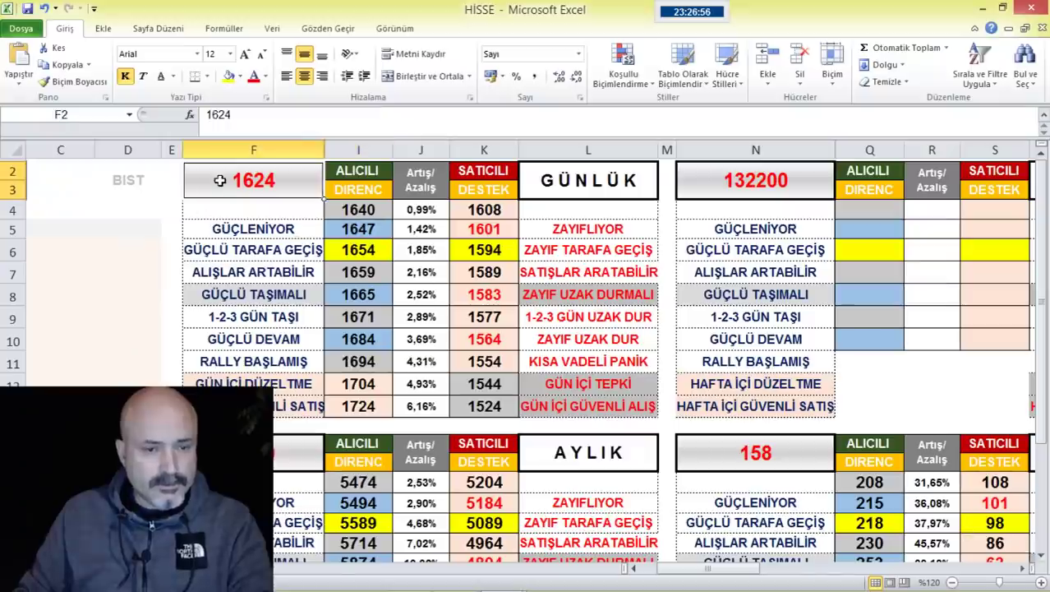
text(1719)
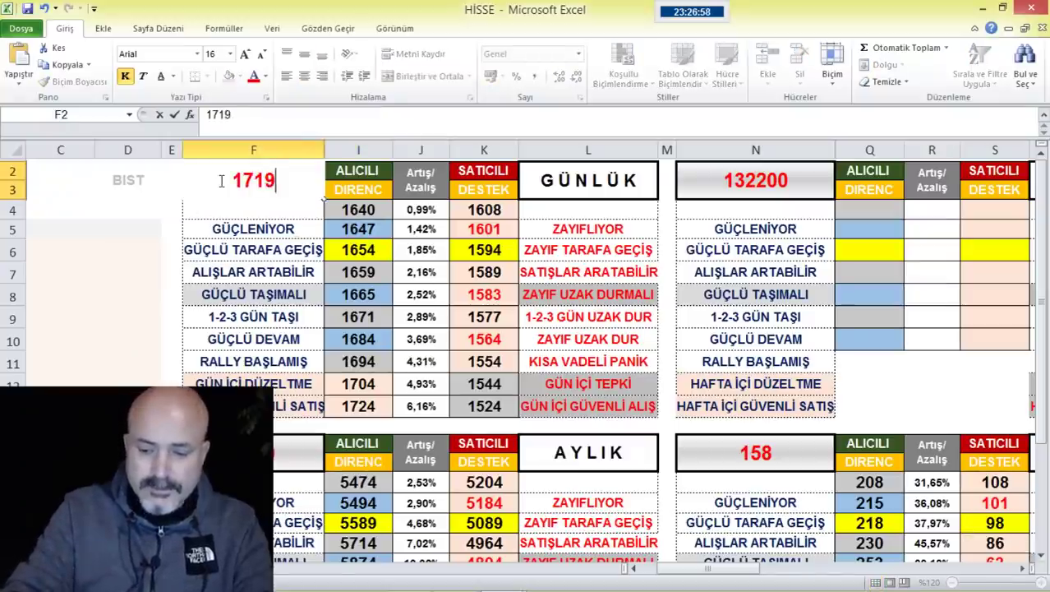
key(Return)
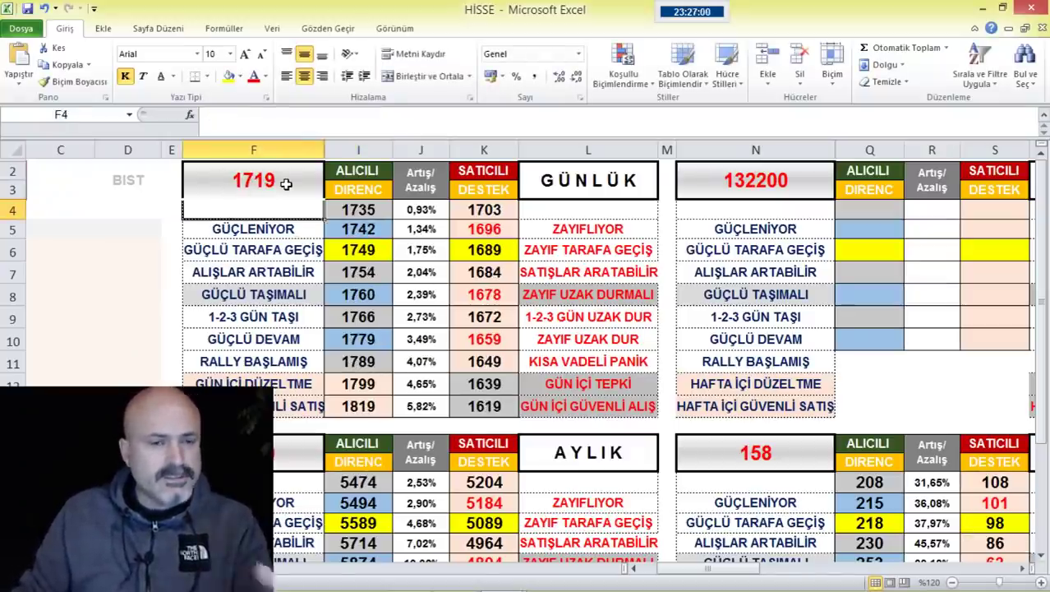
click(362, 207)
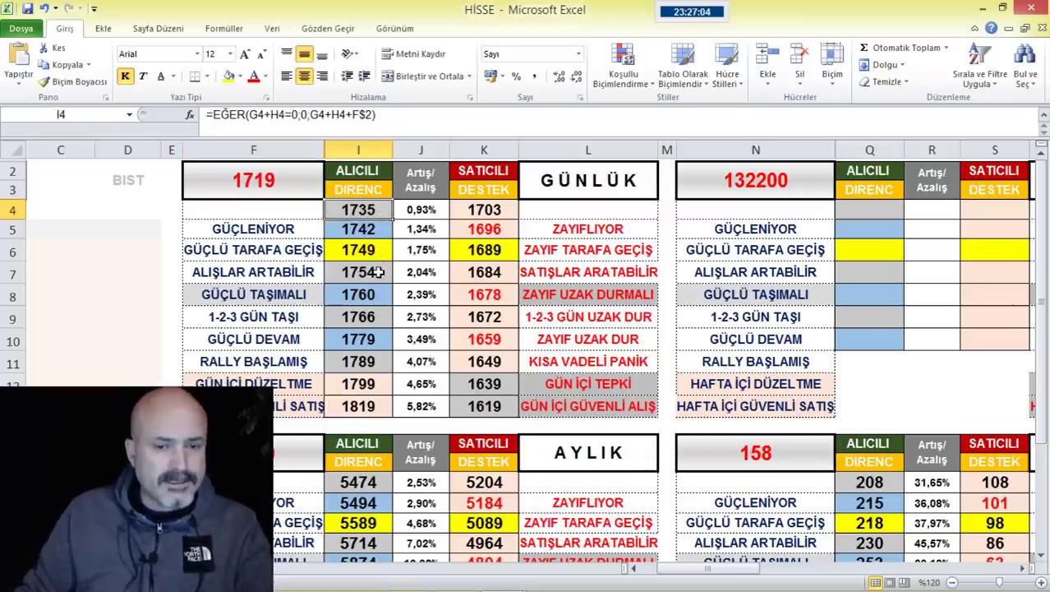
click(377, 272)
click(379, 294)
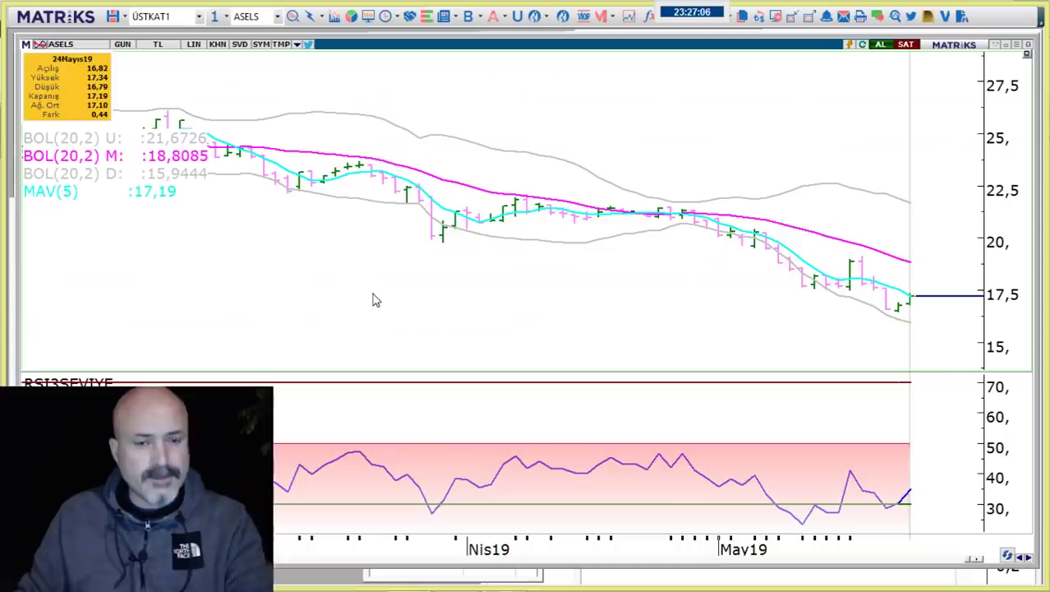
- Return to Matriks and examine the TL charts of DOHOL and EKGYO, checking Bollinger bands and RSI
key(alt+Tab)
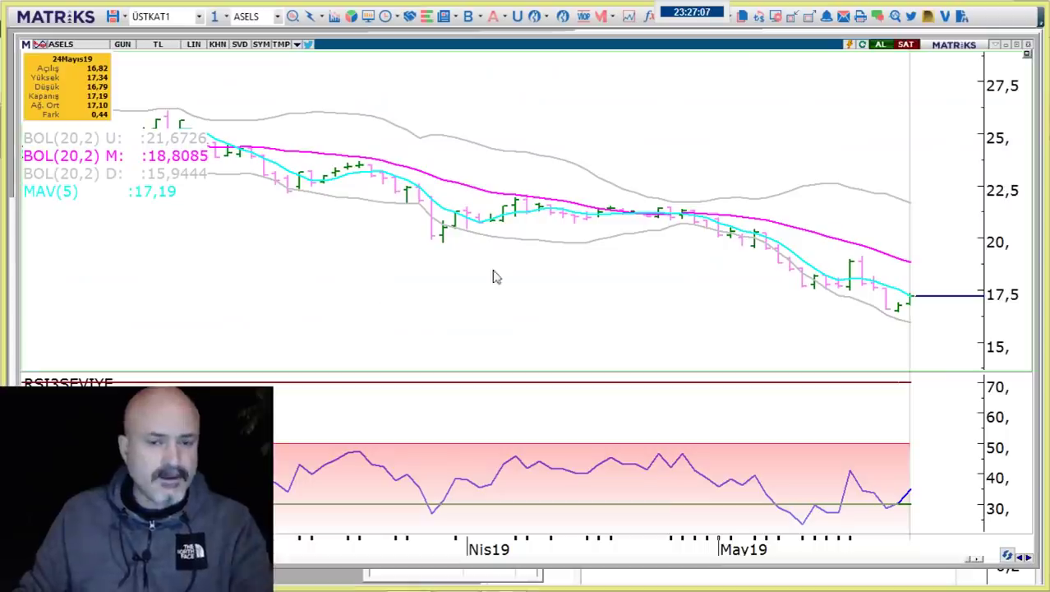
click(1030, 558)
click(1030, 558)
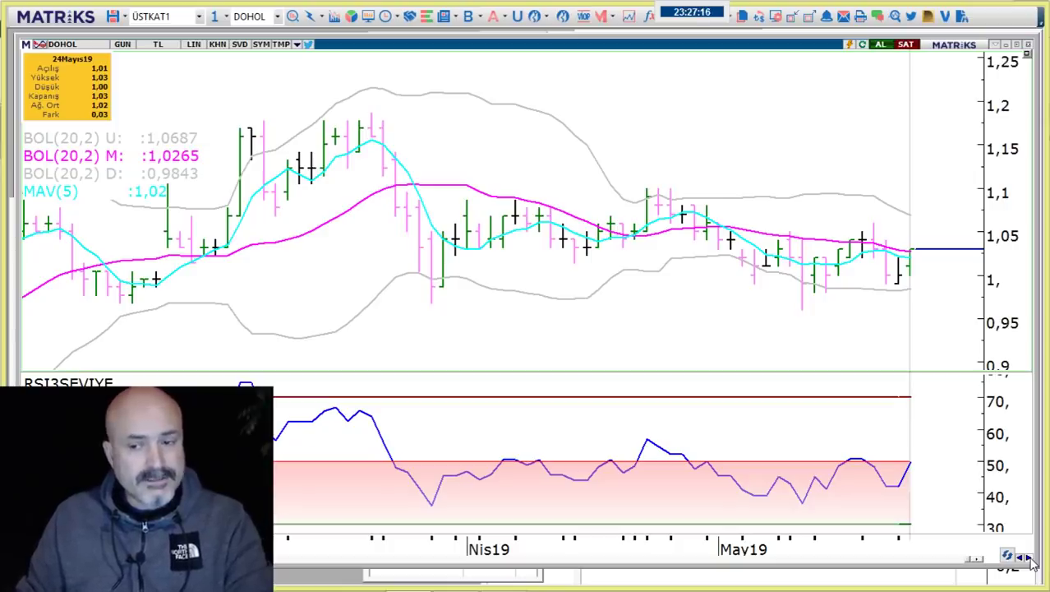
key(alt+Tab)
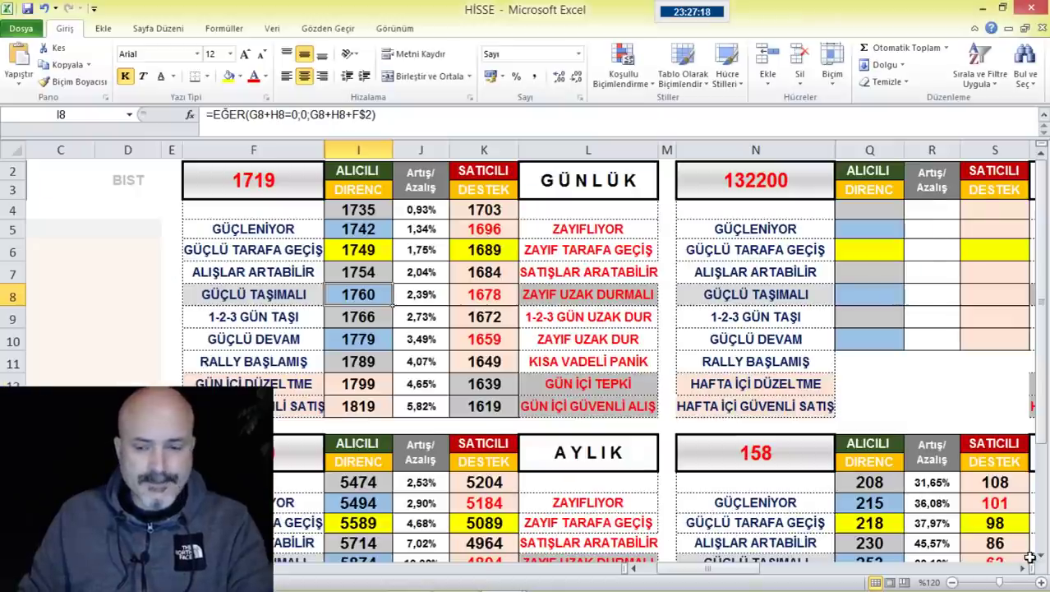
key(alt+Tab)
key(Page_Down)
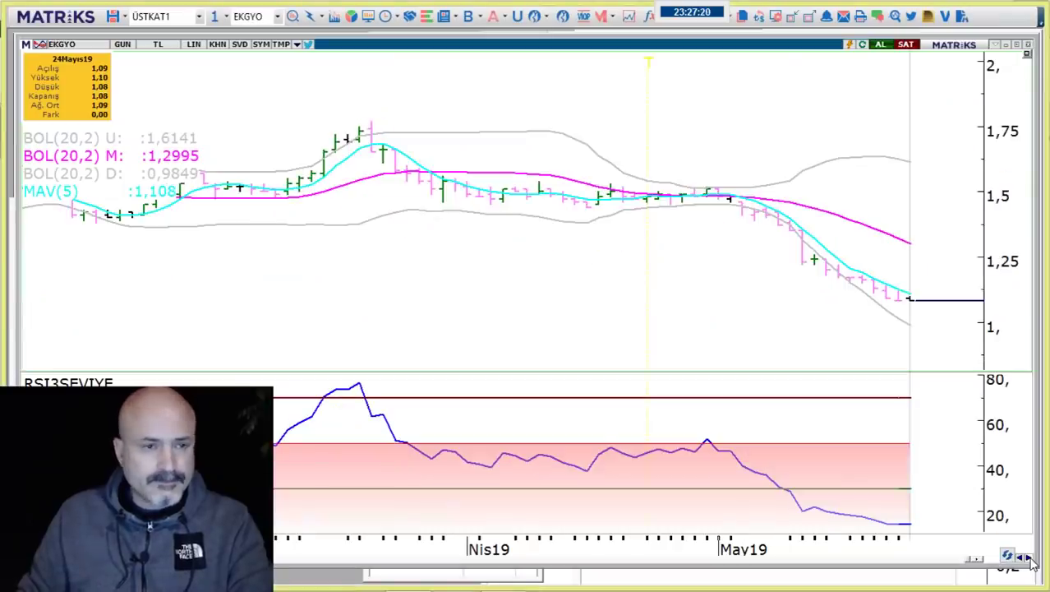
- Set the GÜNLÜK price in F2 of the Excel workbook to 108 for EKGYO and check the GÜÇLÜ TAŞIMALI and GÜÇLÜ DEVAM resistances
key(alt+Tab)
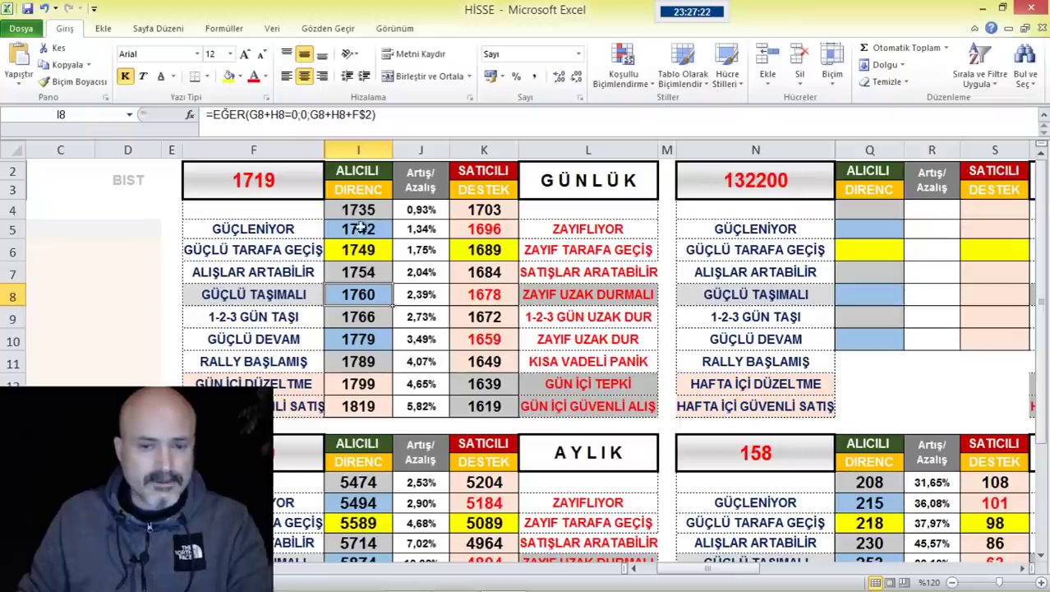
click(291, 182)
text(108)
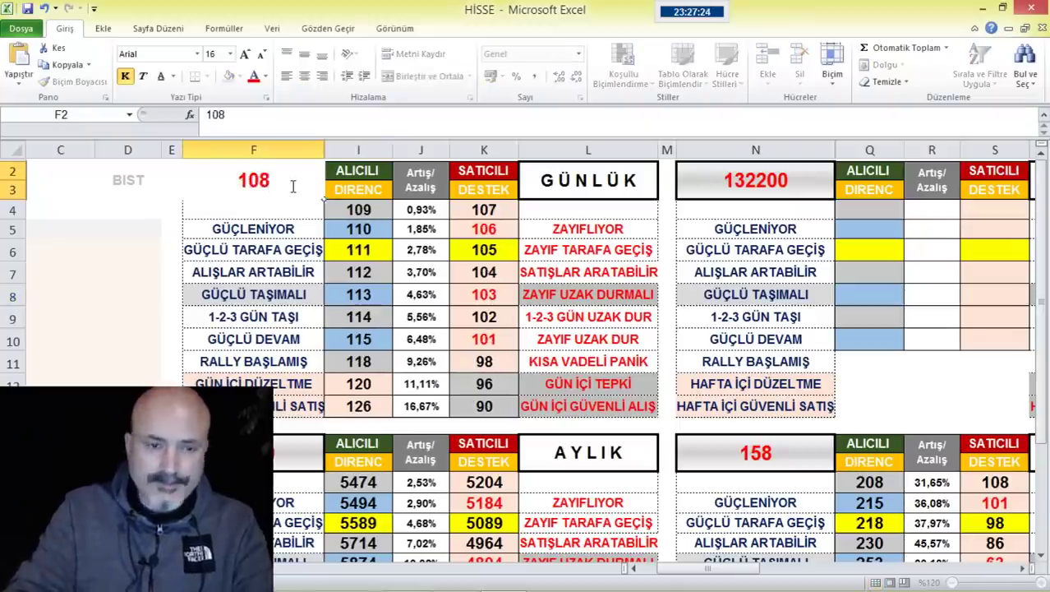
key(Return)
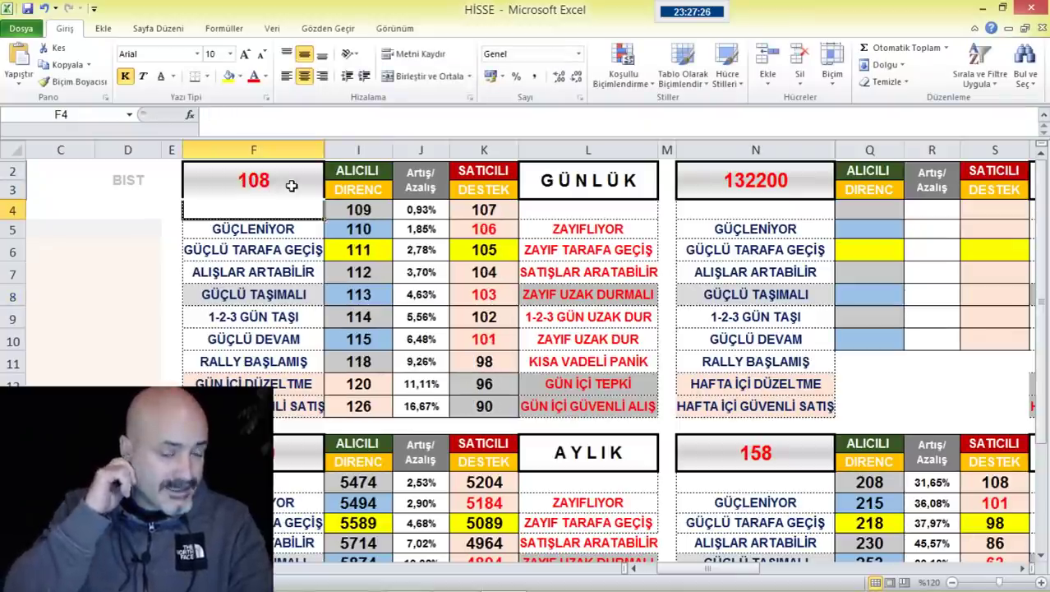
click(374, 298)
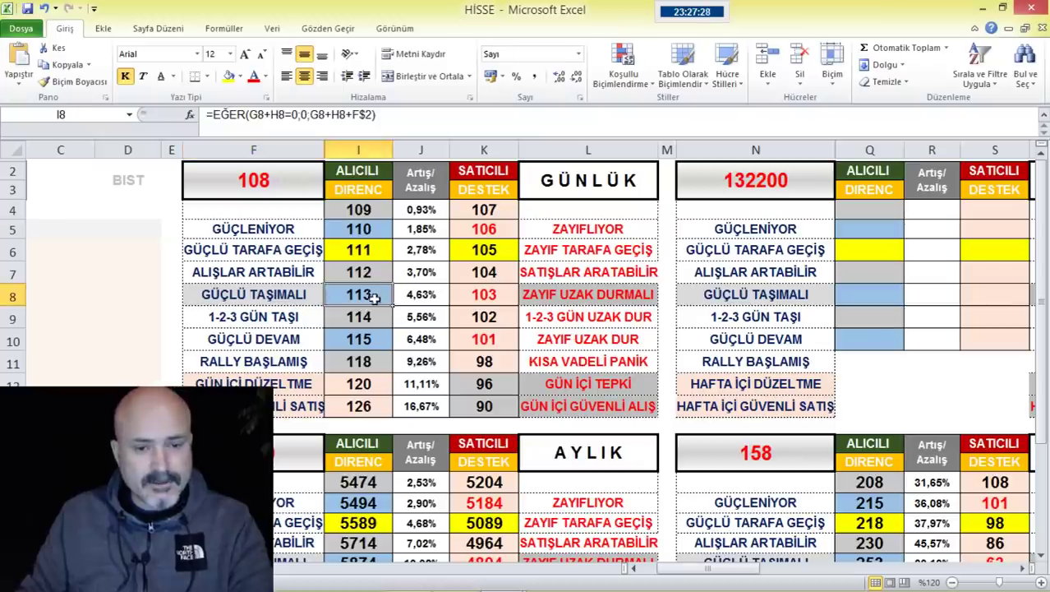
click(364, 338)
- View the ENJSA and EREGL charts in Matriks, set F2 of the Excel workbook to 728 for EREGL and check its ALIŞLAR ARTABİLİR level
key(alt+Tab)
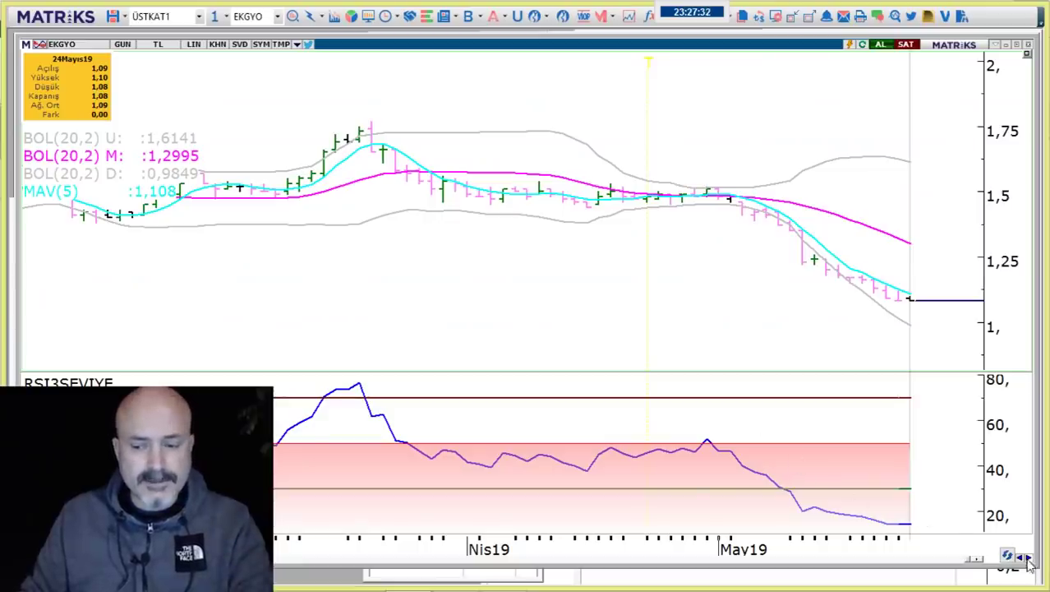
key(Down)
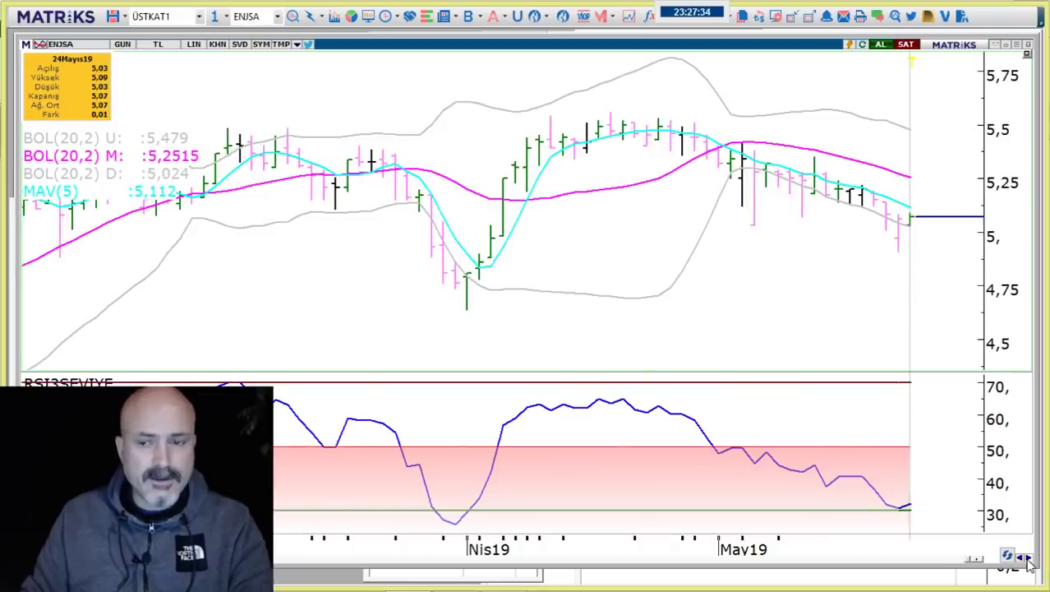
click(1028, 558)
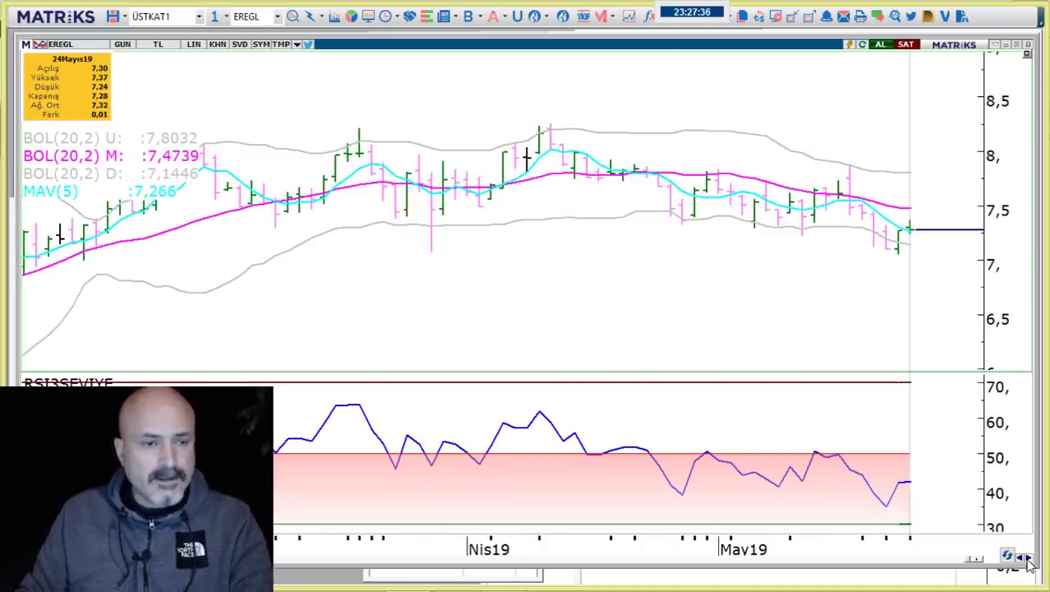
key(alt+Tab)
click(269, 179)
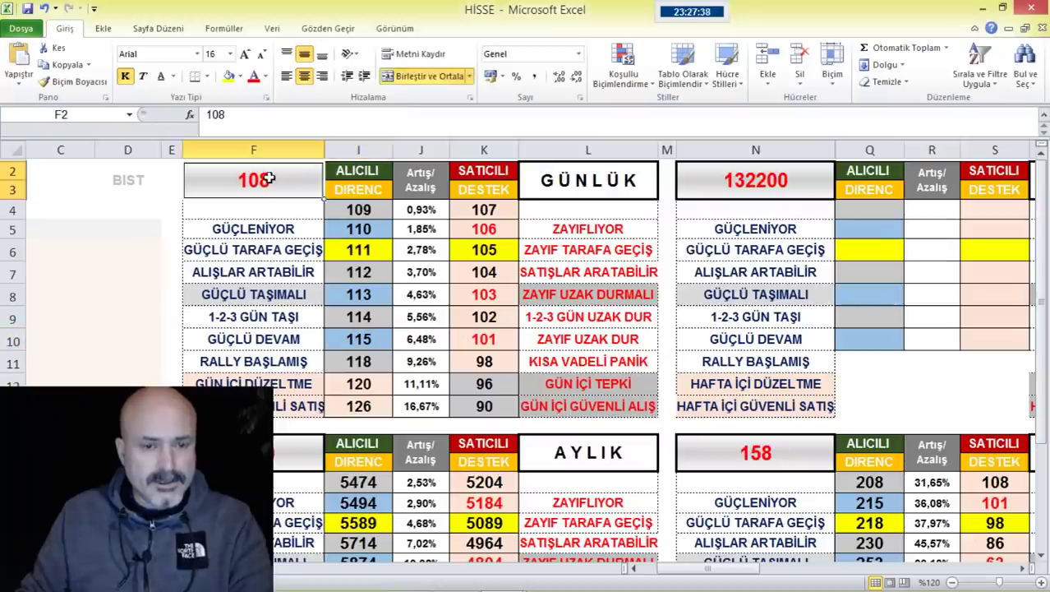
text(728)
key(Return)
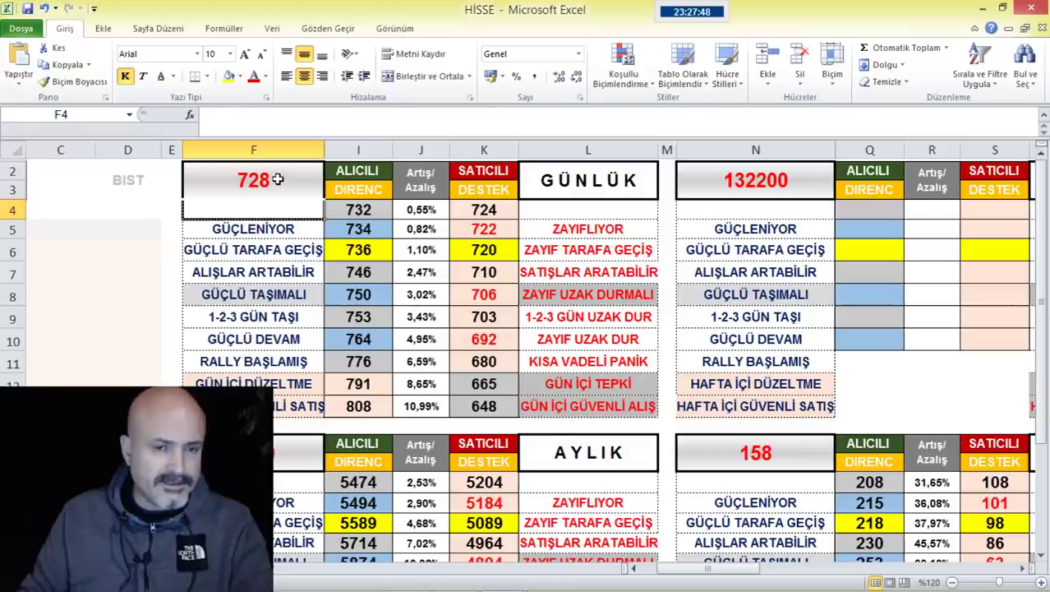
click(280, 183)
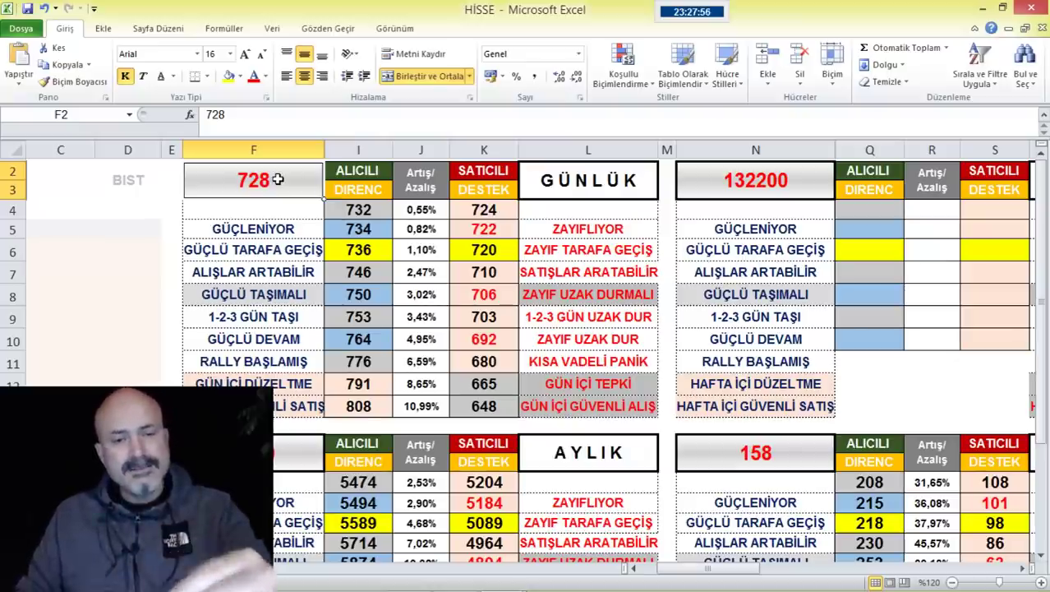
click(371, 269)
- Examine the FROTO and GARAN charts in Matriks, checking Bollinger bands and RSI, and return to the Excel workbook
key(alt+Tab)
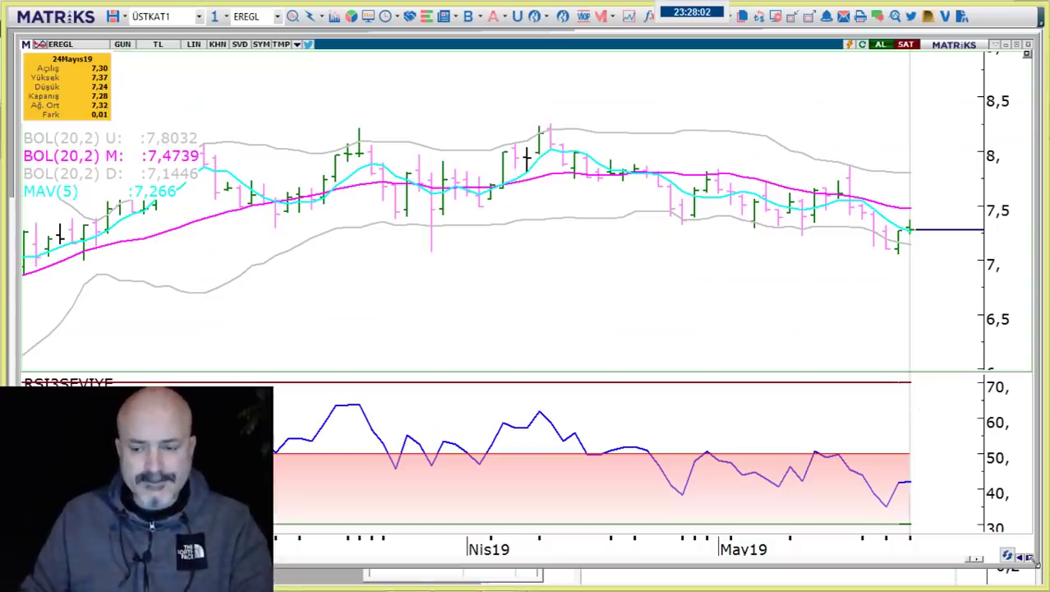
key(Page_Down)
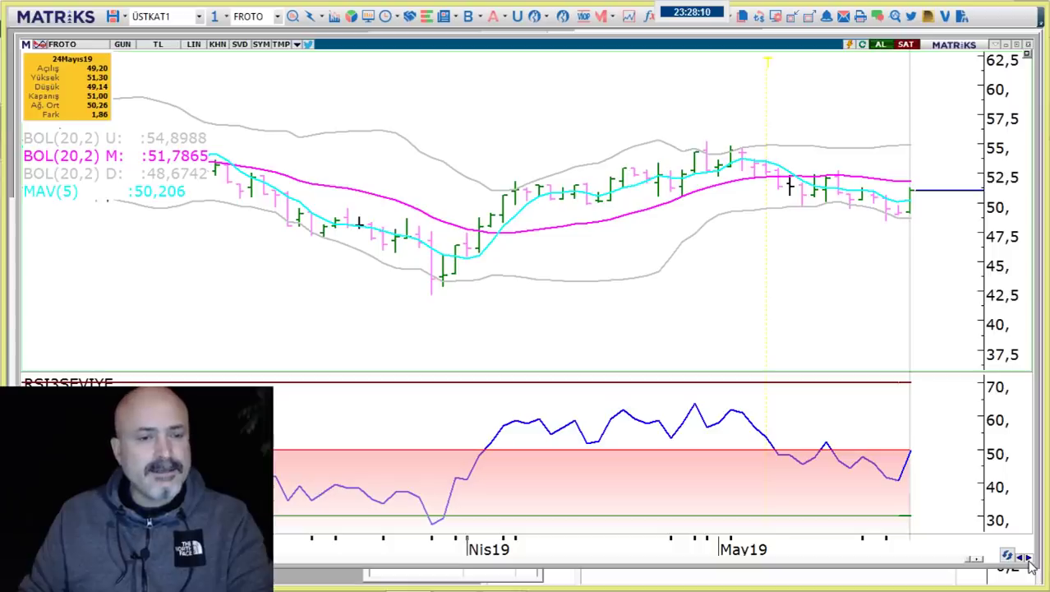
key(Page_Down)
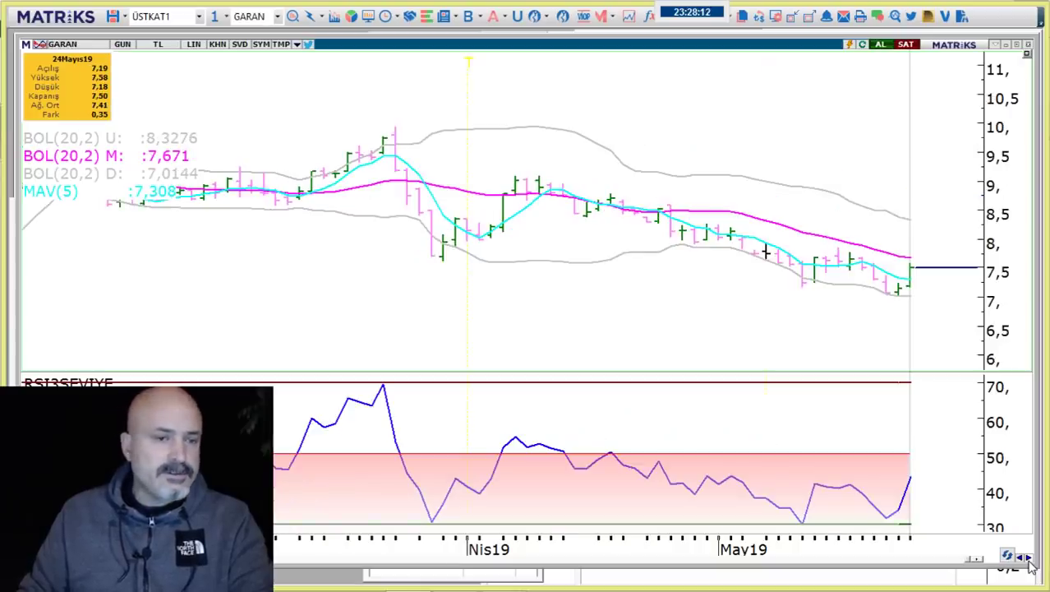
key(alt+Tab)
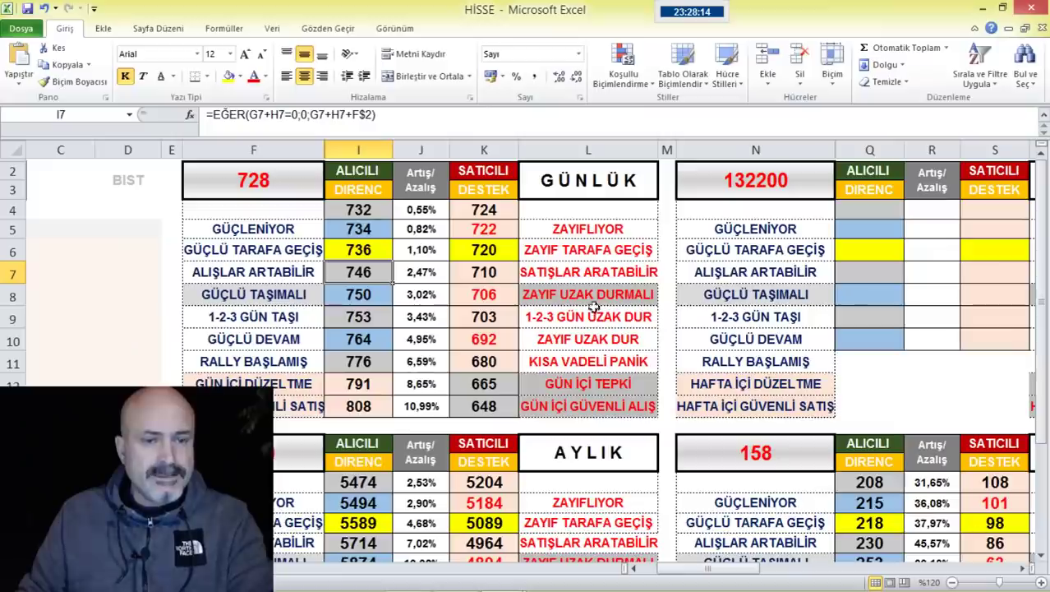
click(303, 174)
text(752)
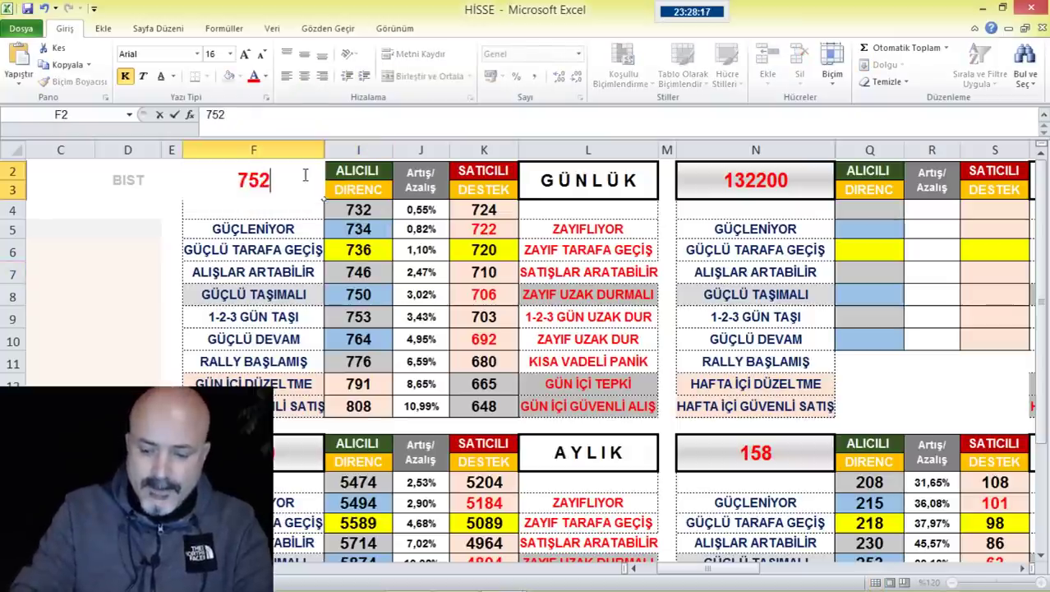
key(BackSpace)
key(Return)
text(0)
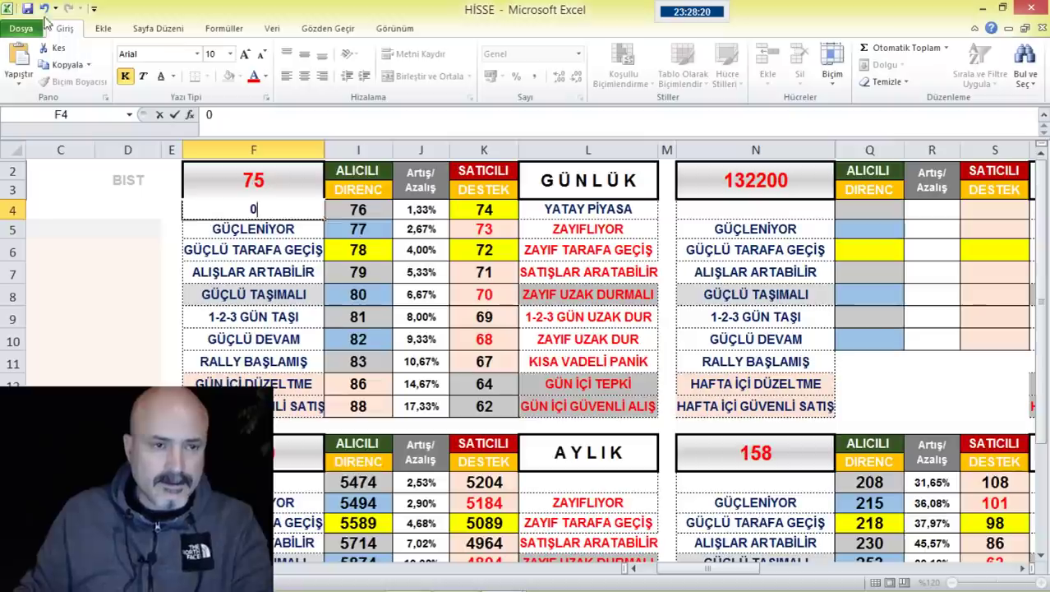
- Set the GÜNLÜK price in F2 to 750 for GARAN and check its first, ALIŞLAR ARTABİLİR and GÜÇLÜ TAŞIMALI resistance levels
click(245, 179)
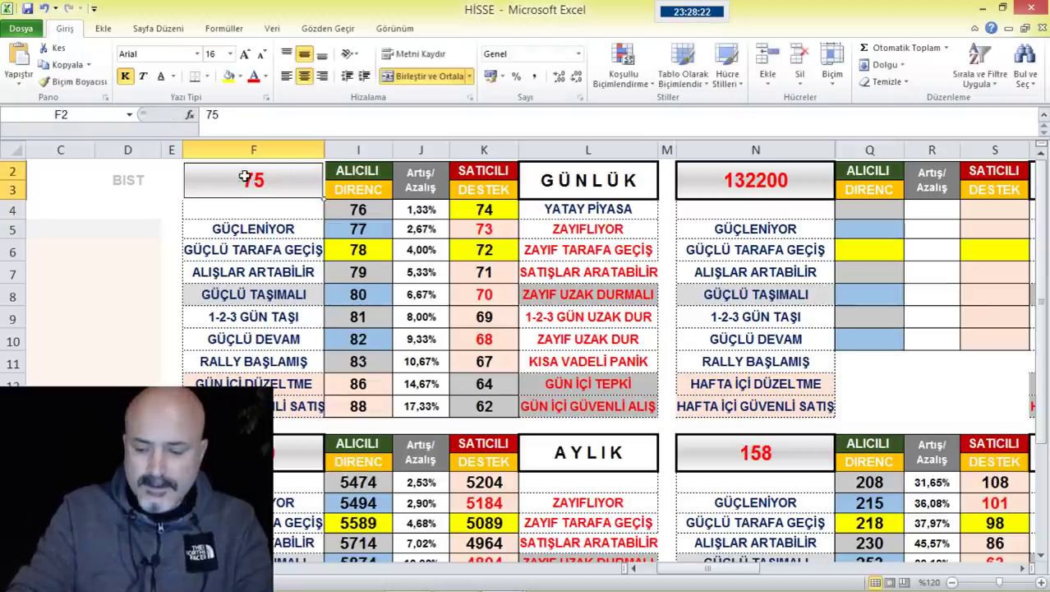
text(750)
key(Return)
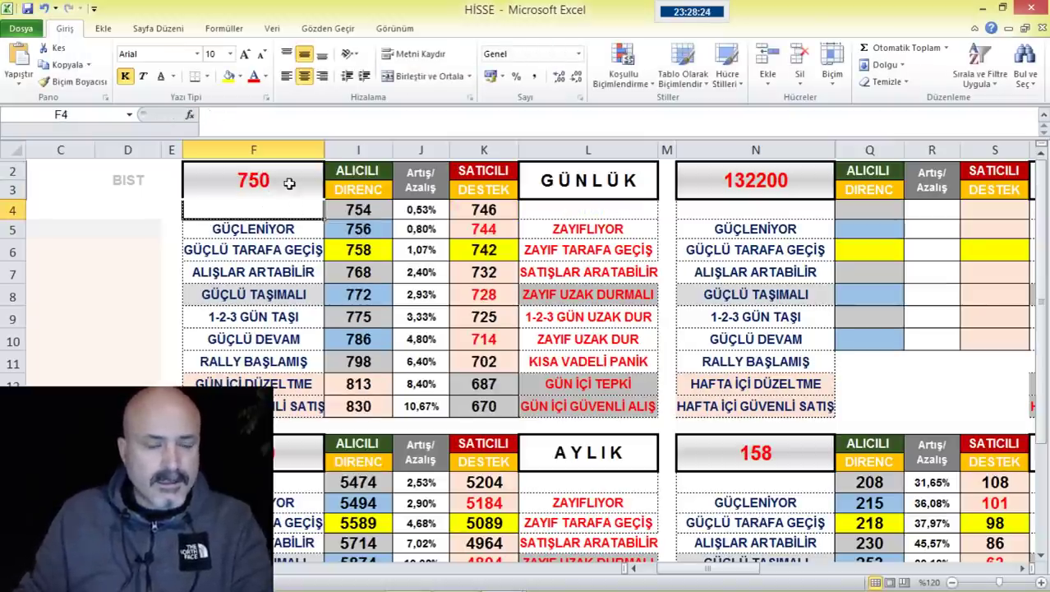
click(381, 212)
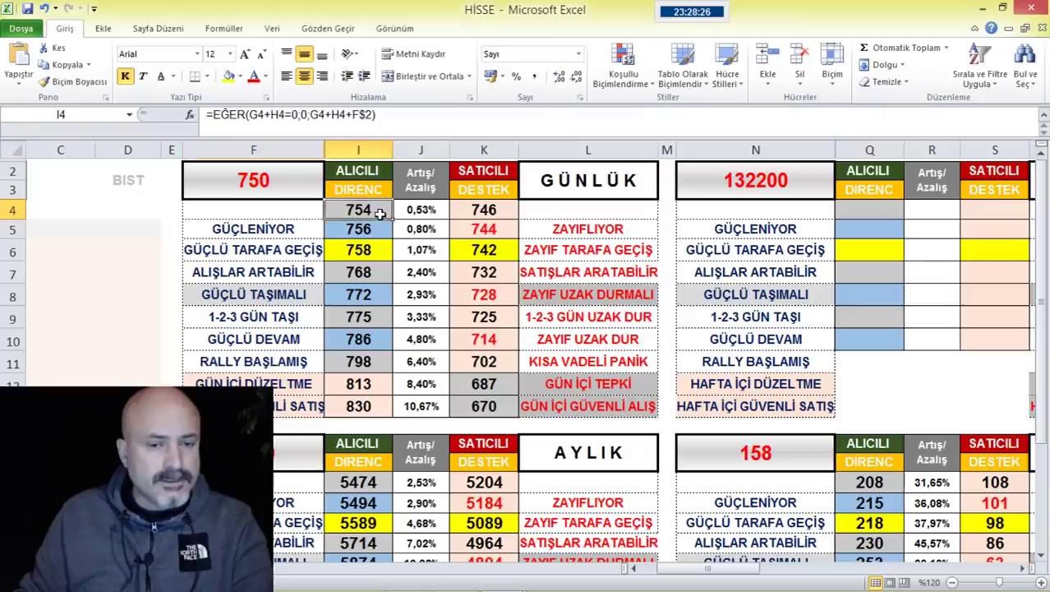
click(378, 278)
click(376, 299)
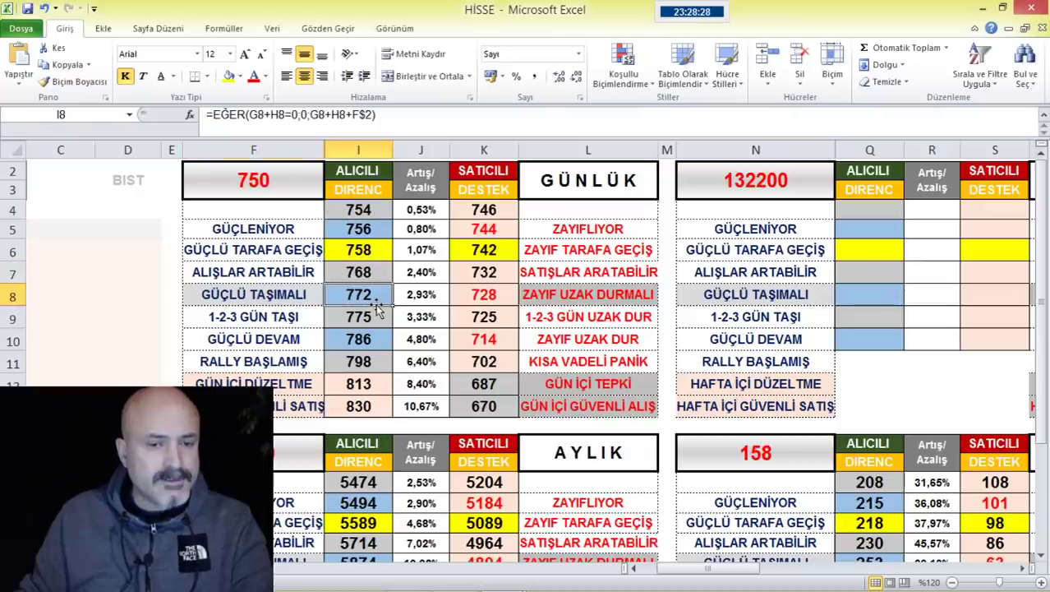
- View the HALKB chart in Matriks, set the GÜNLÜK price in F2 of the Excel workbook to 540 and check its resistance levels
key(alt+Tab)
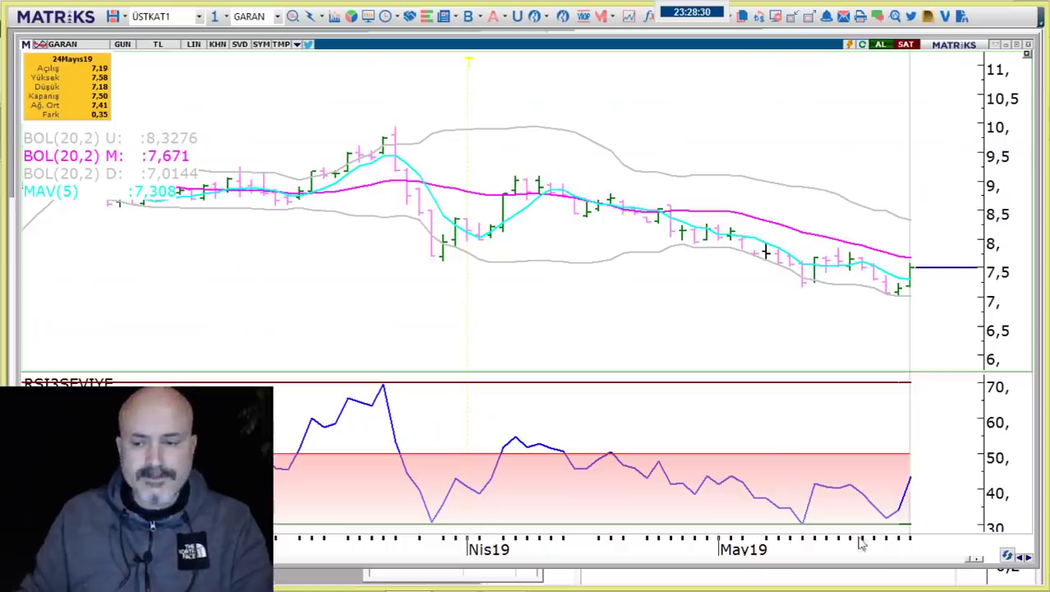
click(1028, 560)
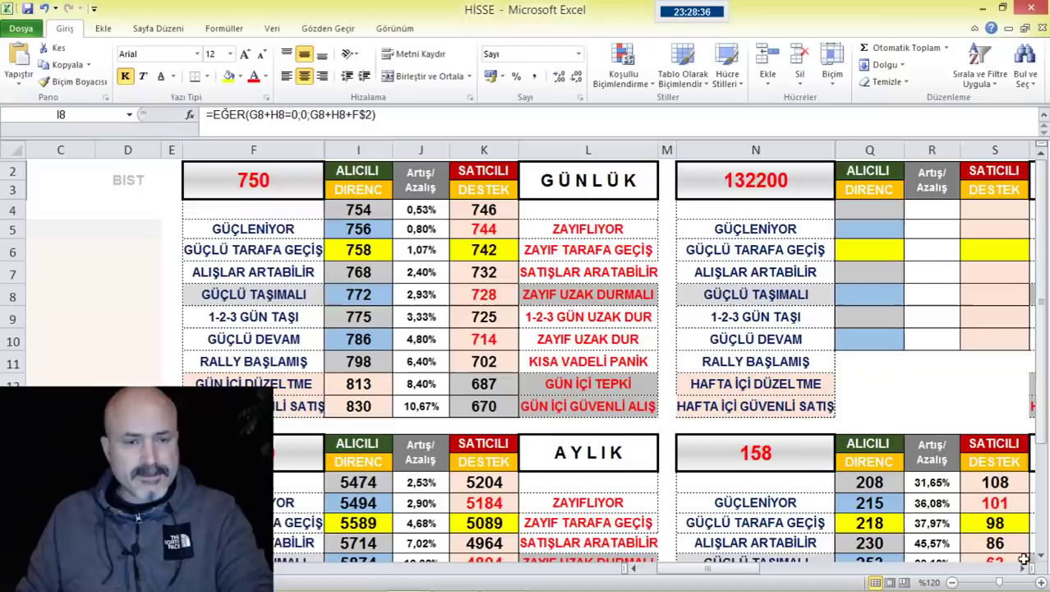
key(alt+Tab)
click(259, 175)
text(540)
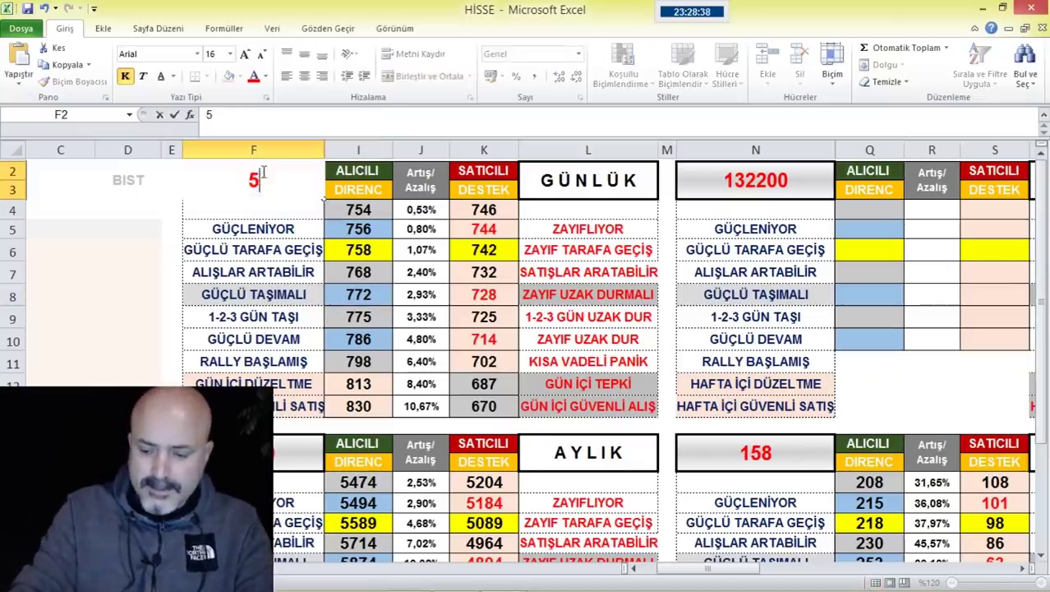
key(Return)
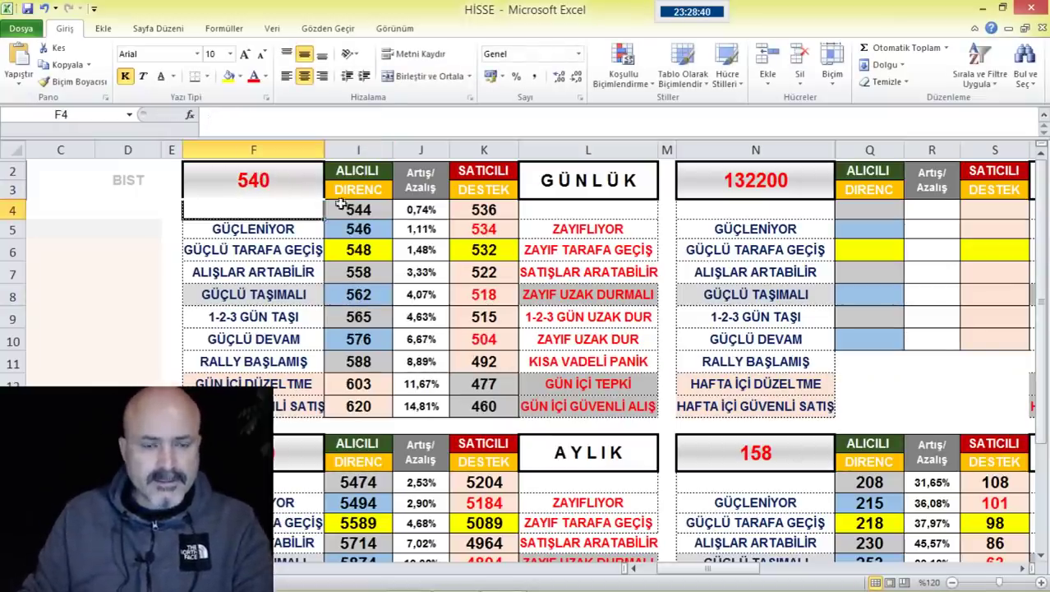
click(378, 212)
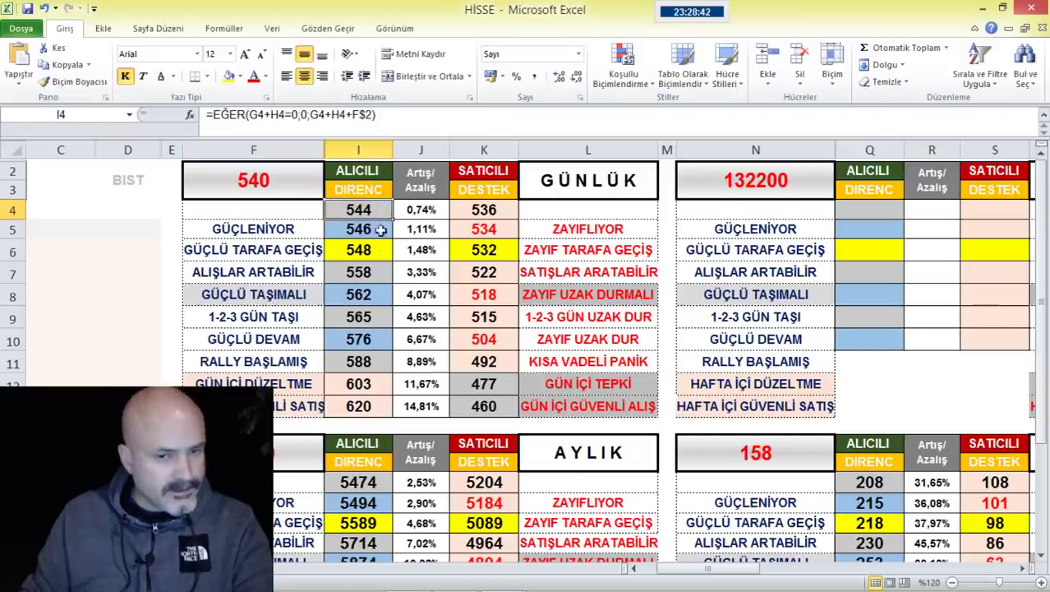
click(370, 251)
click(374, 274)
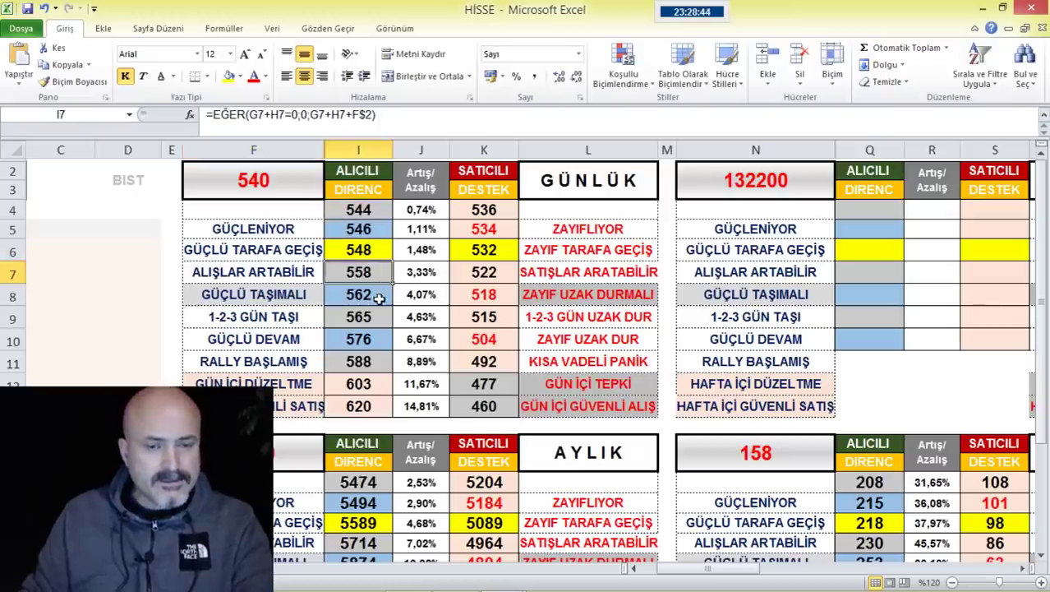
- View the ISCTR chart in Matriks, set F2 of the Excel workbook to 504 and check the GÜÇLÜ TARAFA GEÇİŞ and ALIŞLAR ARTABİLİR resistances
key(alt+Tab)
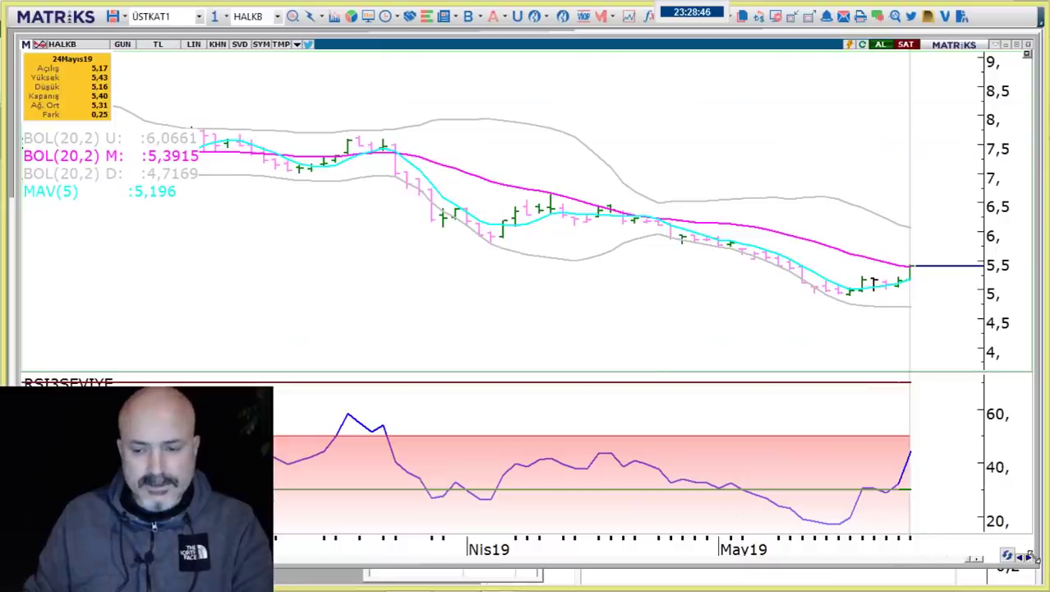
key(Down)
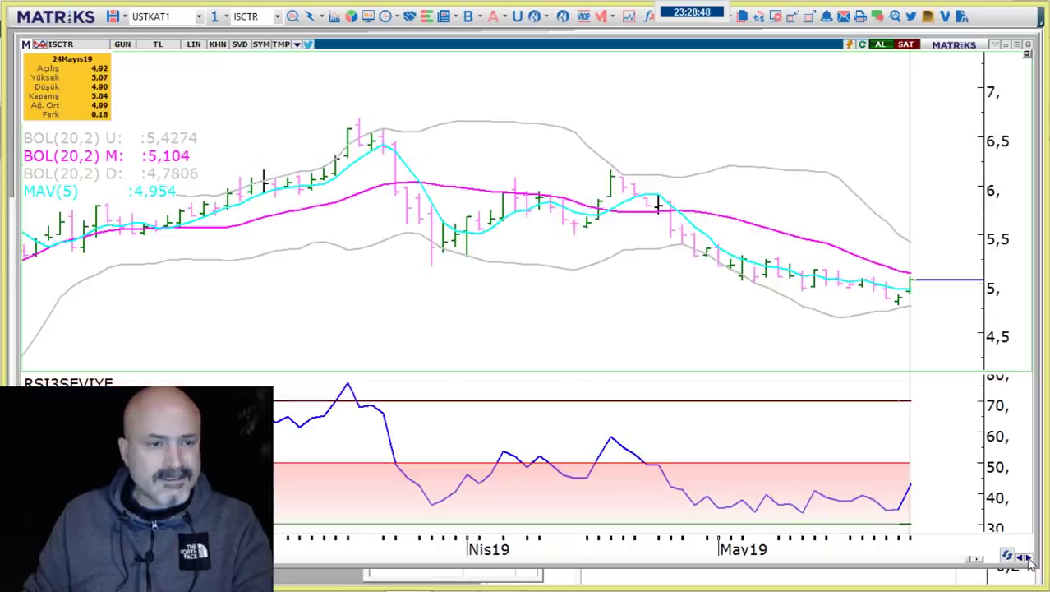
key(alt+Tab)
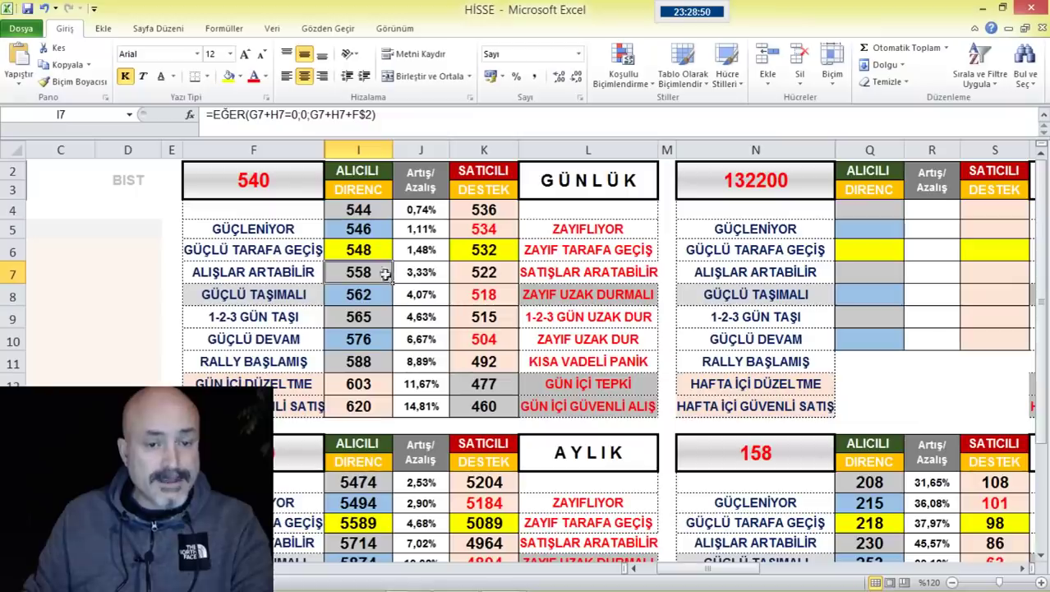
click(289, 190)
text(504)
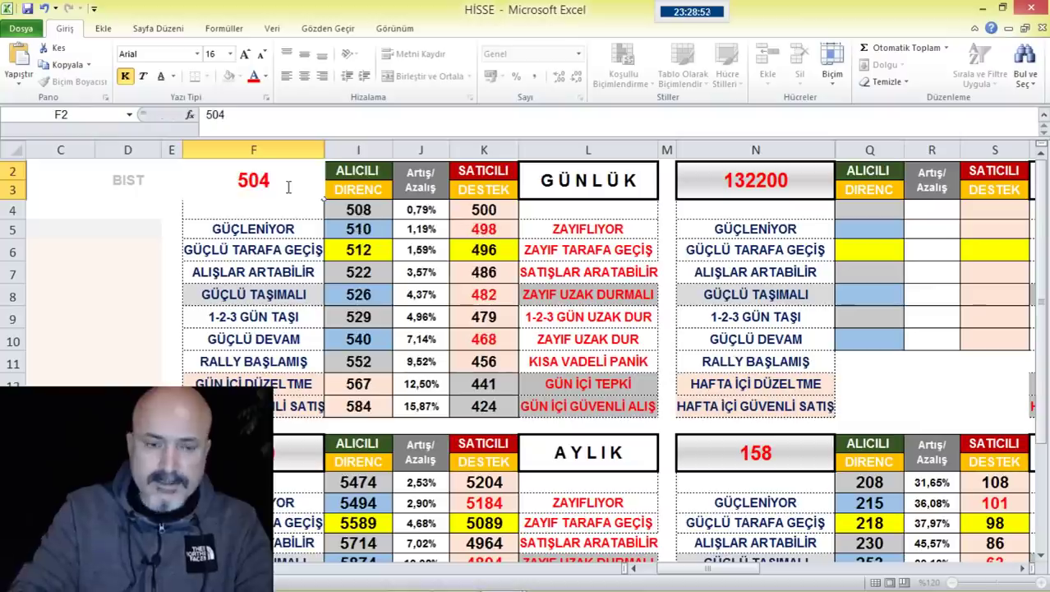
key(Return)
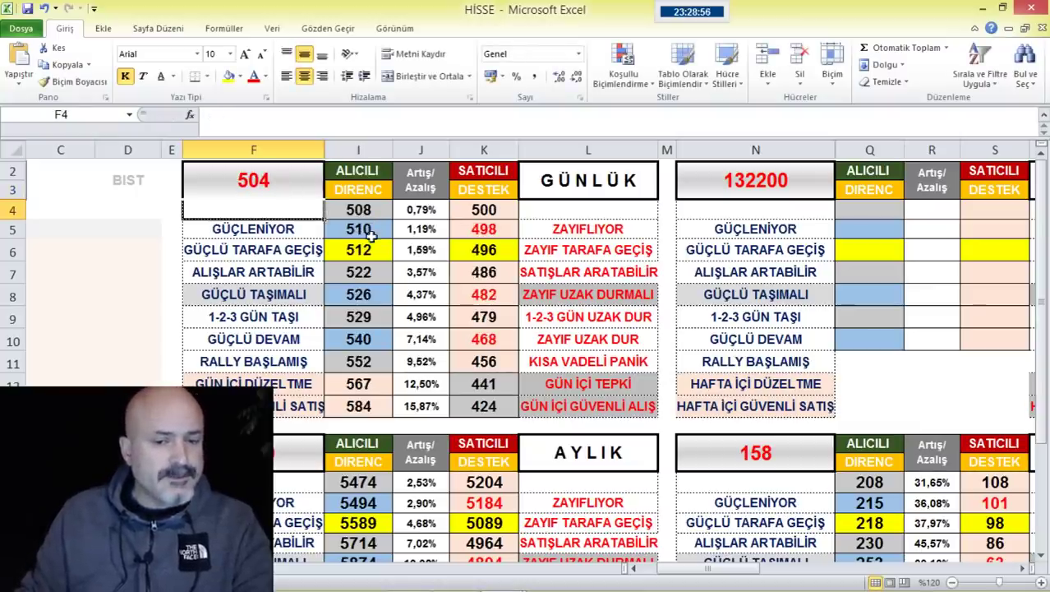
click(362, 248)
click(374, 278)
- View the KCHOL chart in Matriks, and set the GÜNLÜK price in F2 of the Excel workbook to 1514
key(alt+Tab)
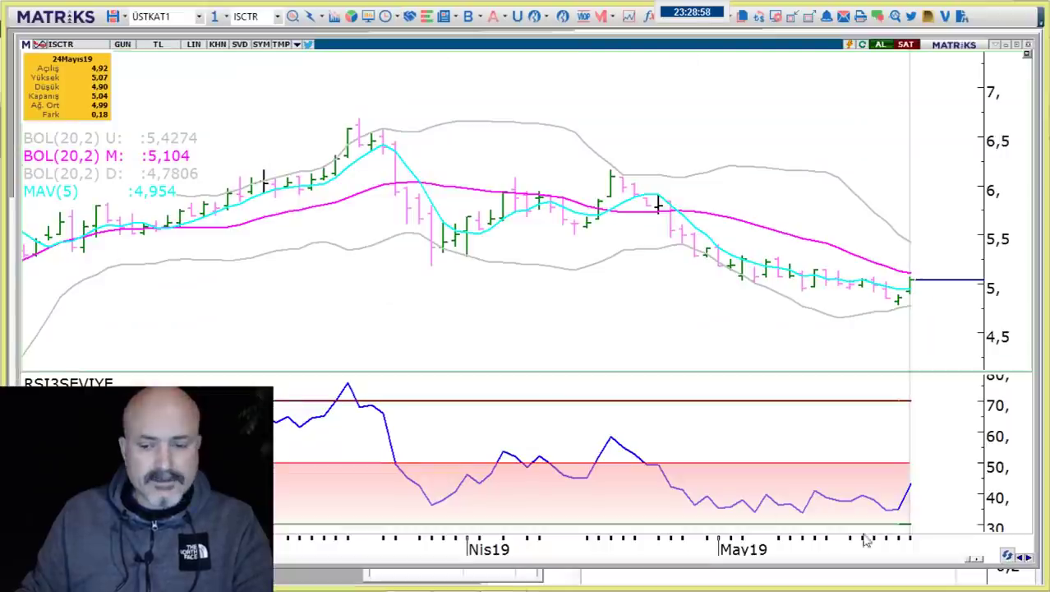
click(1029, 556)
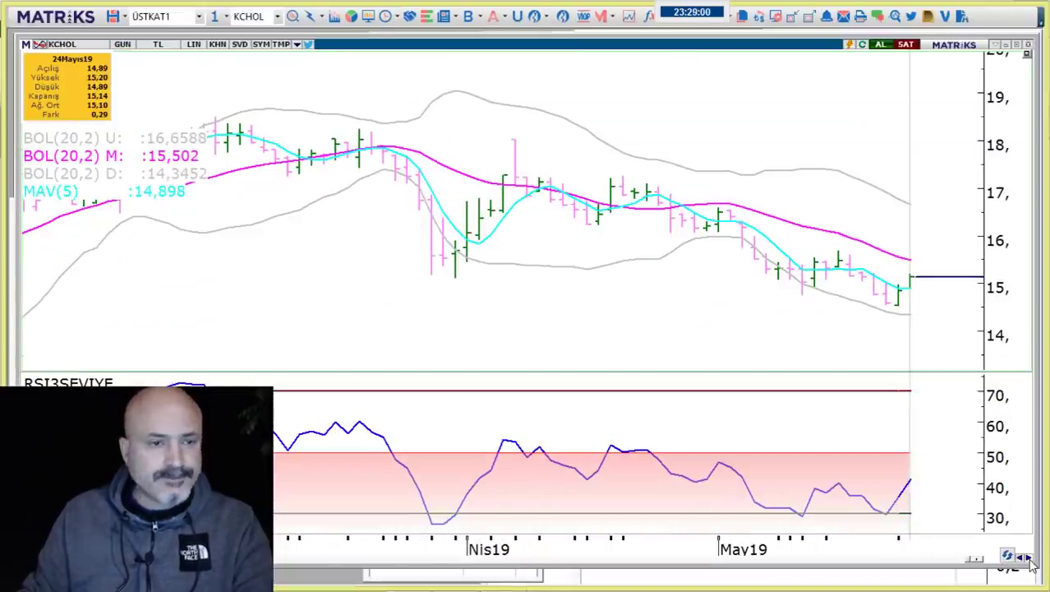
key(alt+Tab)
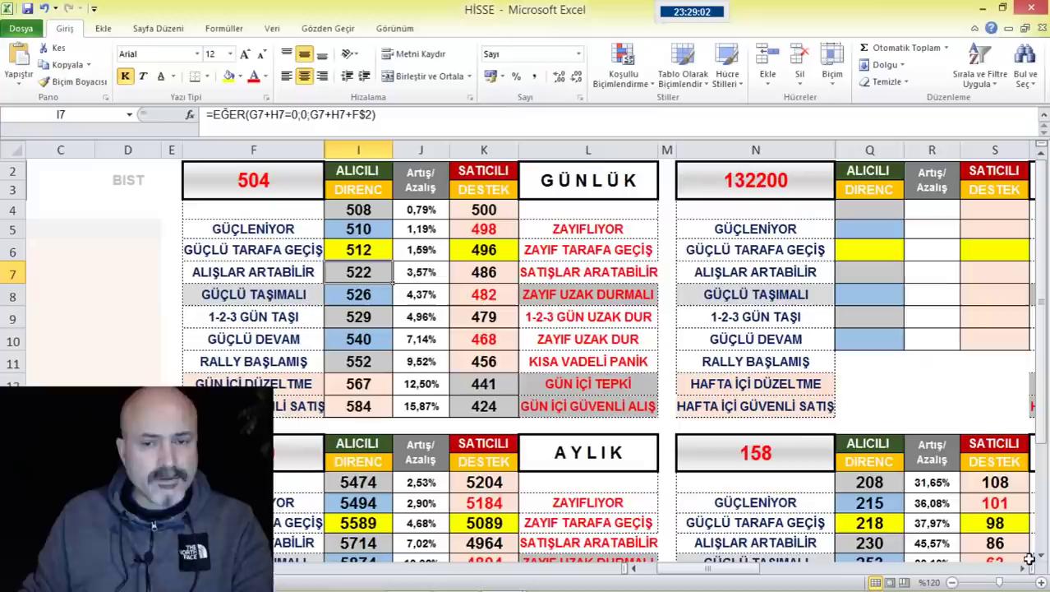
click(257, 169)
text(51)
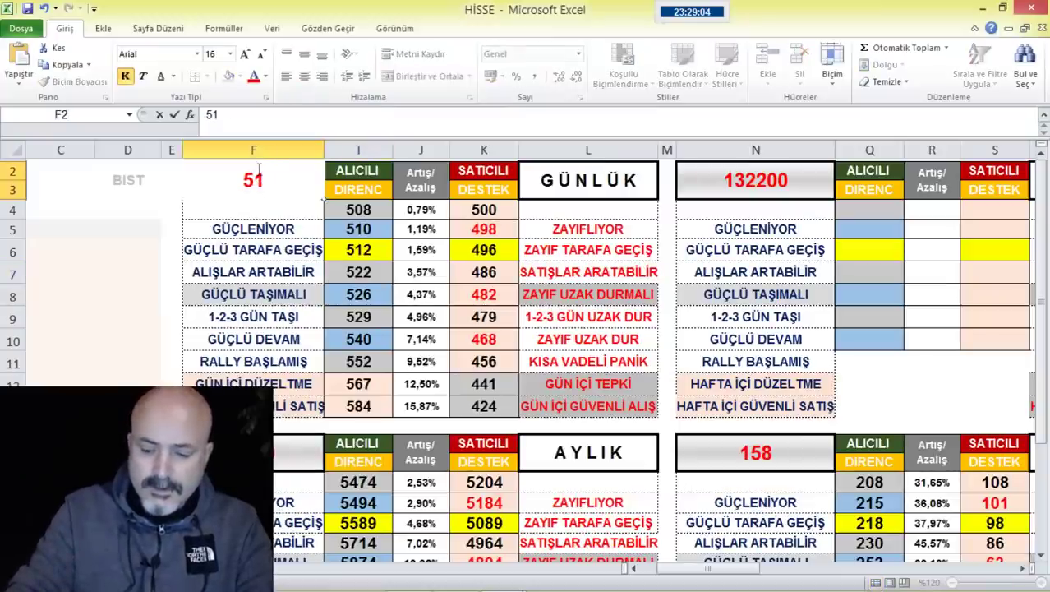
text(14)
key(Return)
click(259, 169)
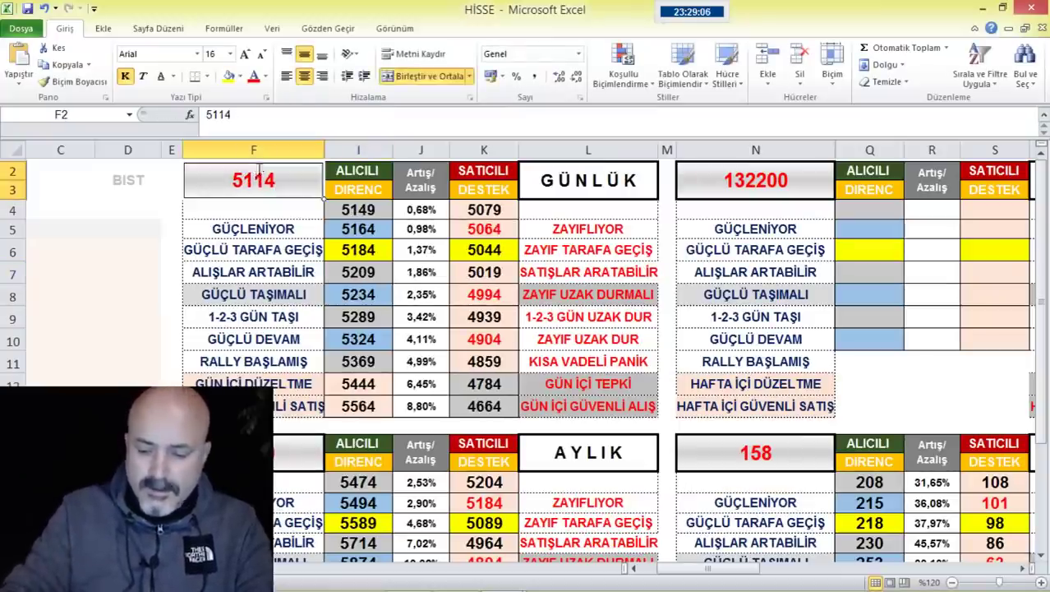
text(1514)
key(Return)
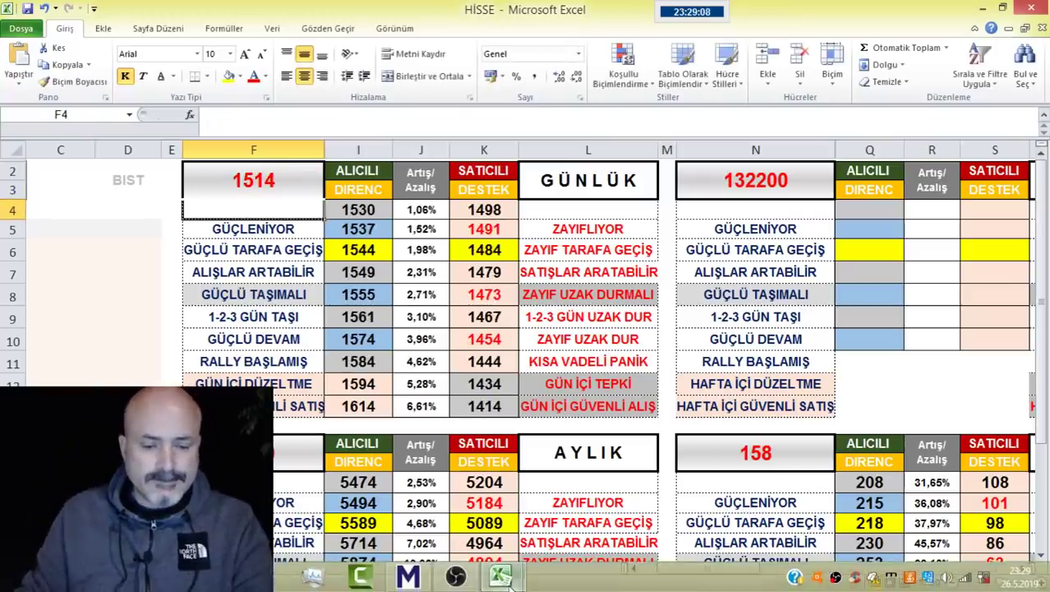
- Recheck the KCHOL chart in Matriks, and examine its first, ALIŞLAR ARTABİLİR and GÜÇLÜ TAŞIMALI resistances in the Excel workbook
click(422, 579)
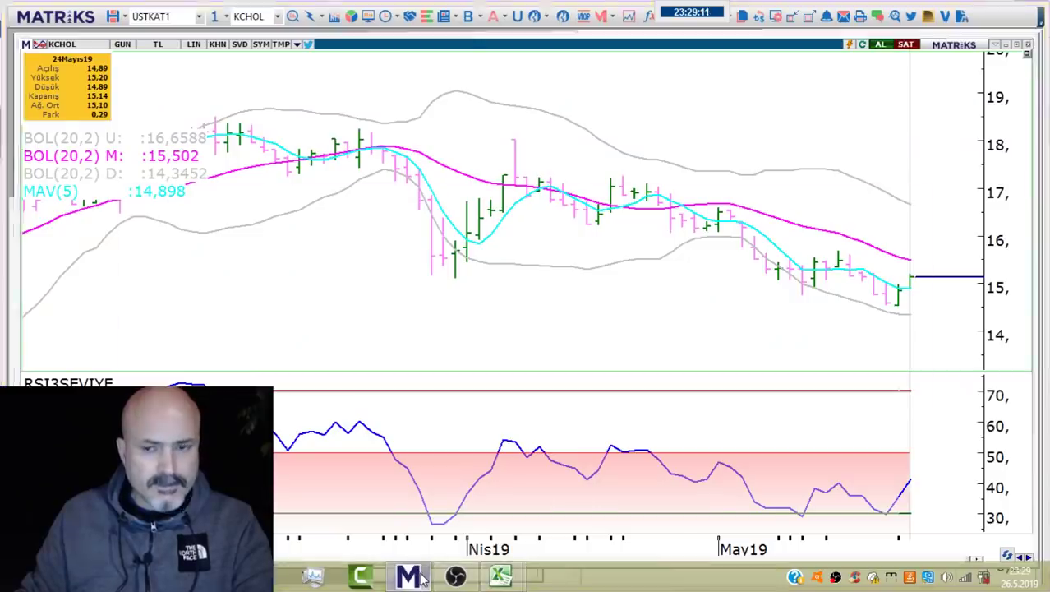
click(417, 578)
click(279, 186)
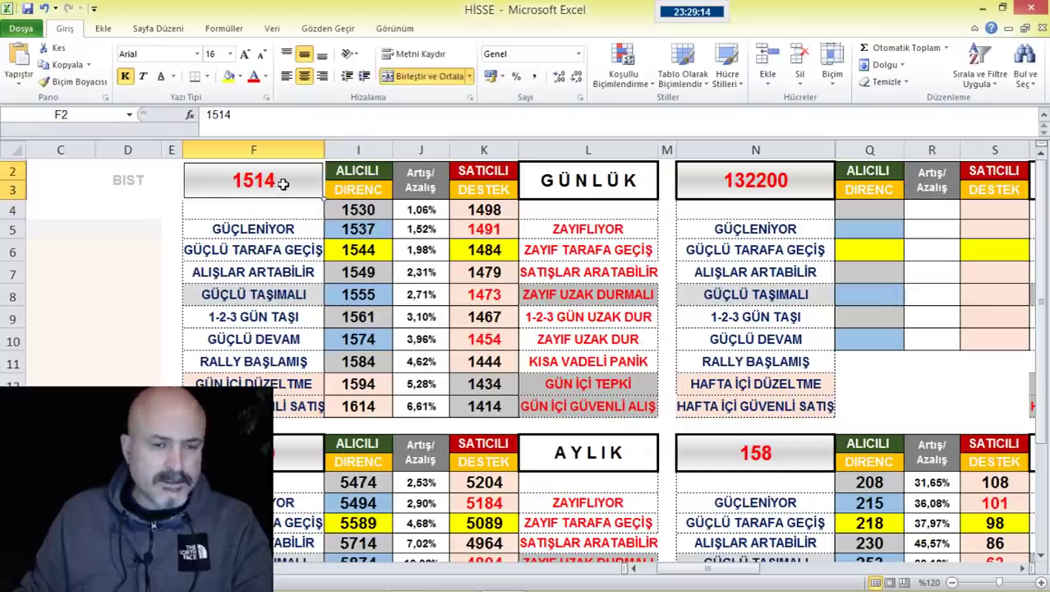
click(361, 210)
click(284, 180)
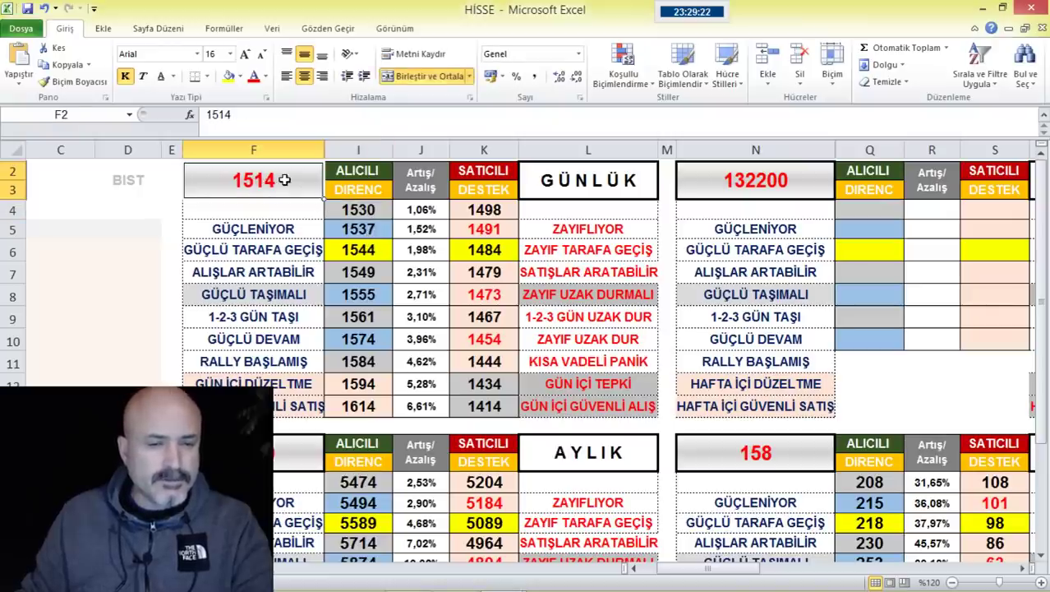
click(376, 209)
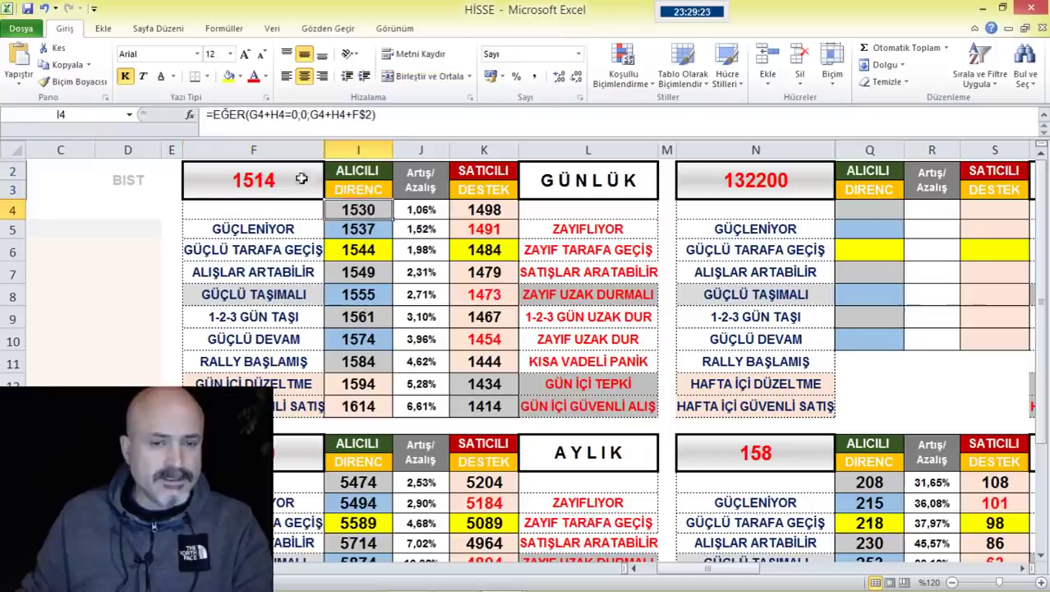
click(380, 272)
click(380, 299)
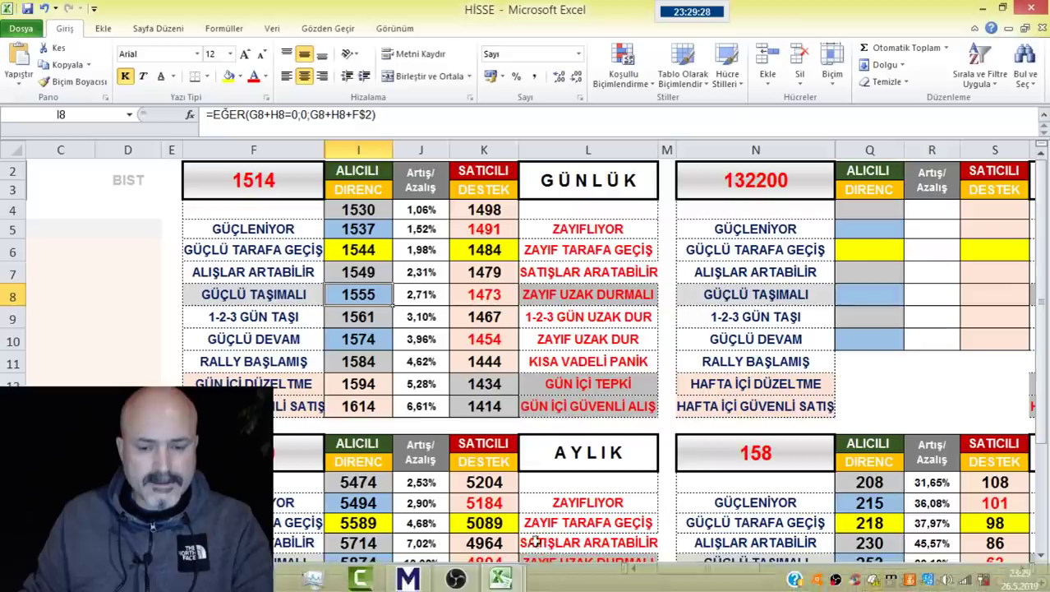
- Switch to Matriks and view the KOZAA, KOZAL and KRDMD charts in turn
click(411, 571)
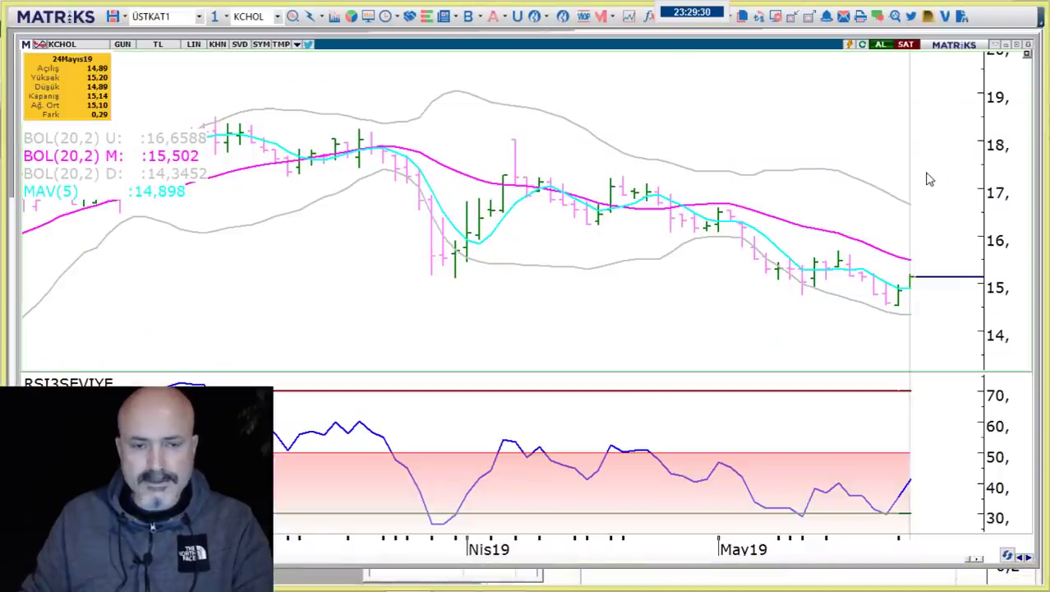
key(Page_Down)
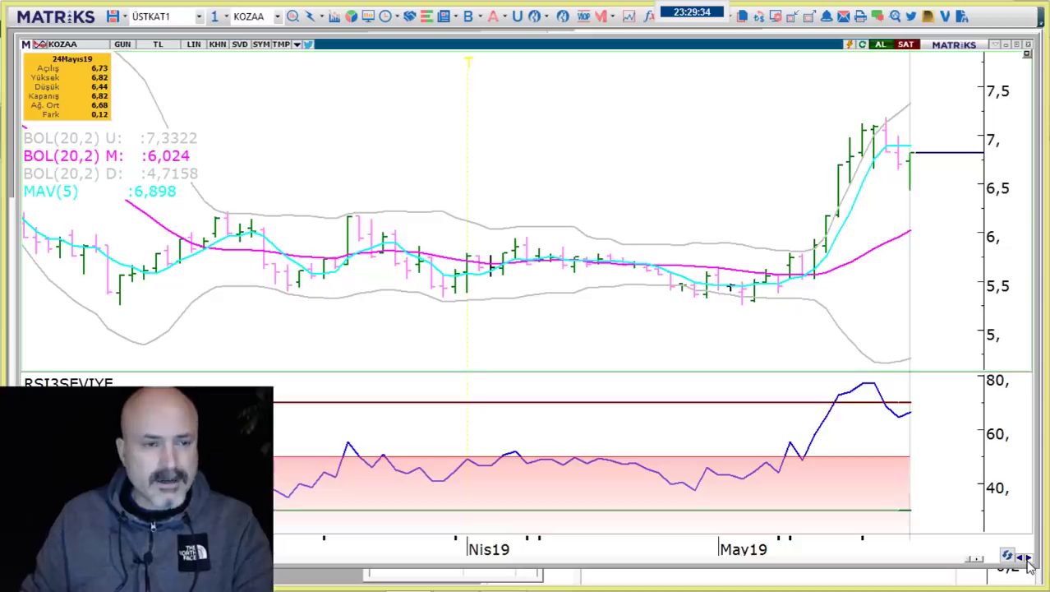
key(Page_Down)
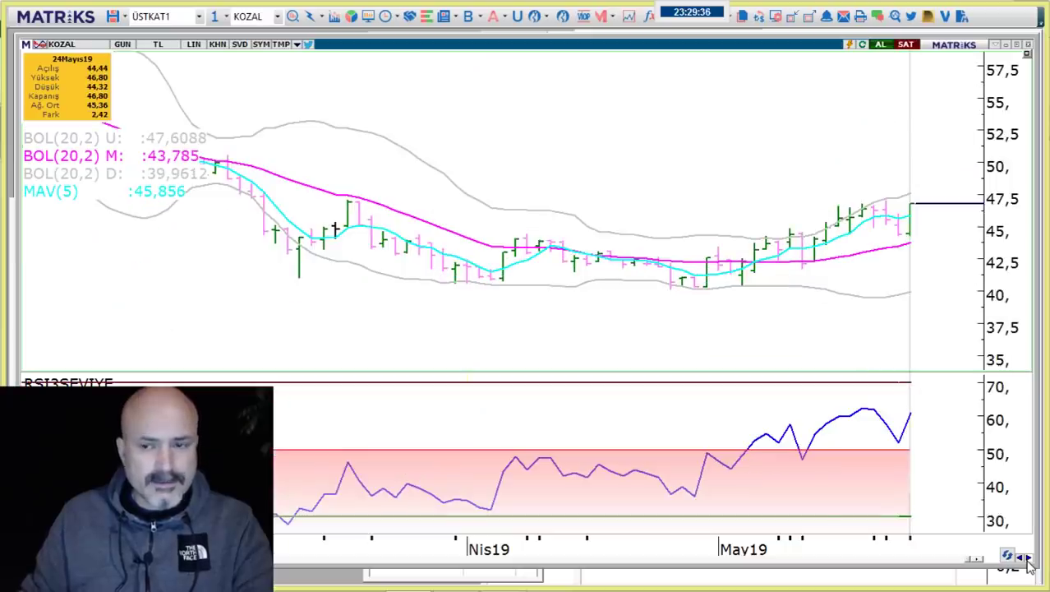
key(Page_Down)
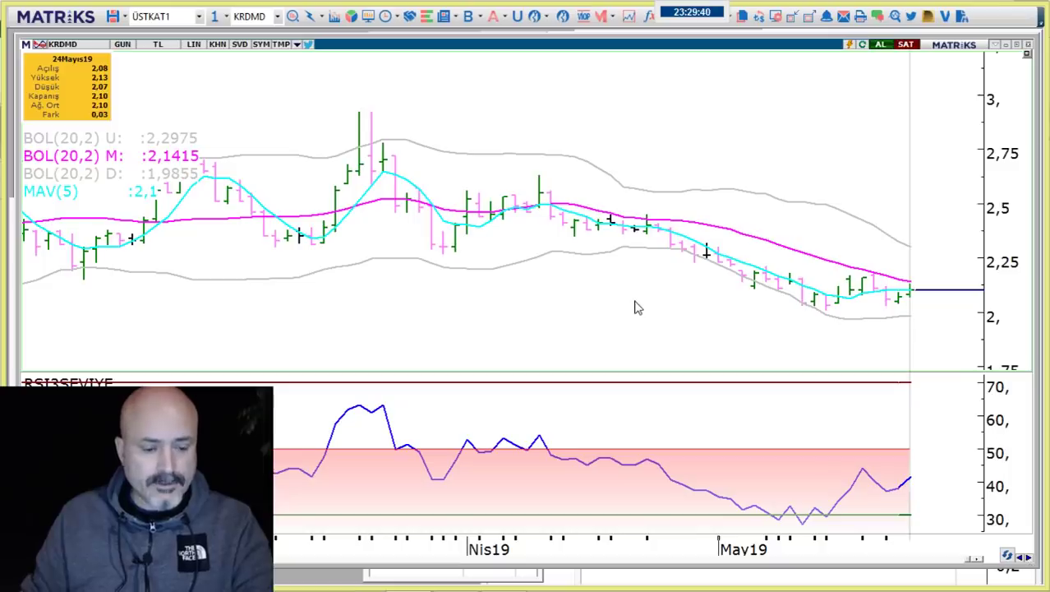
- Set F2 of the Excel workbook to 210 for KRDMD and check its GÜÇLENİYOR and 1-2-3 GÜN TAŞI resistances
key(alt+Tab)
click(327, 196)
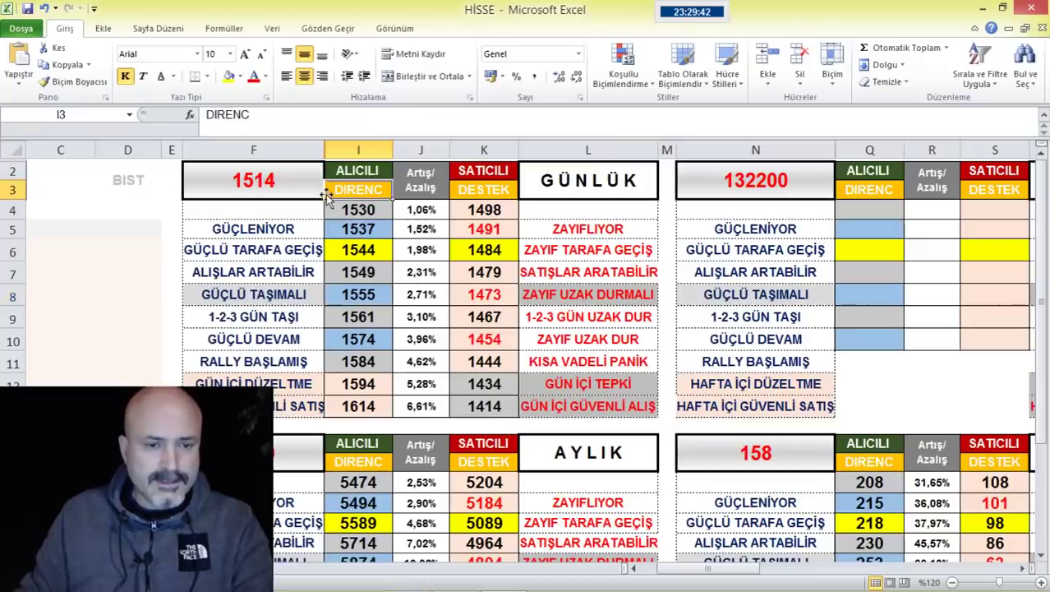
click(291, 181)
text(210)
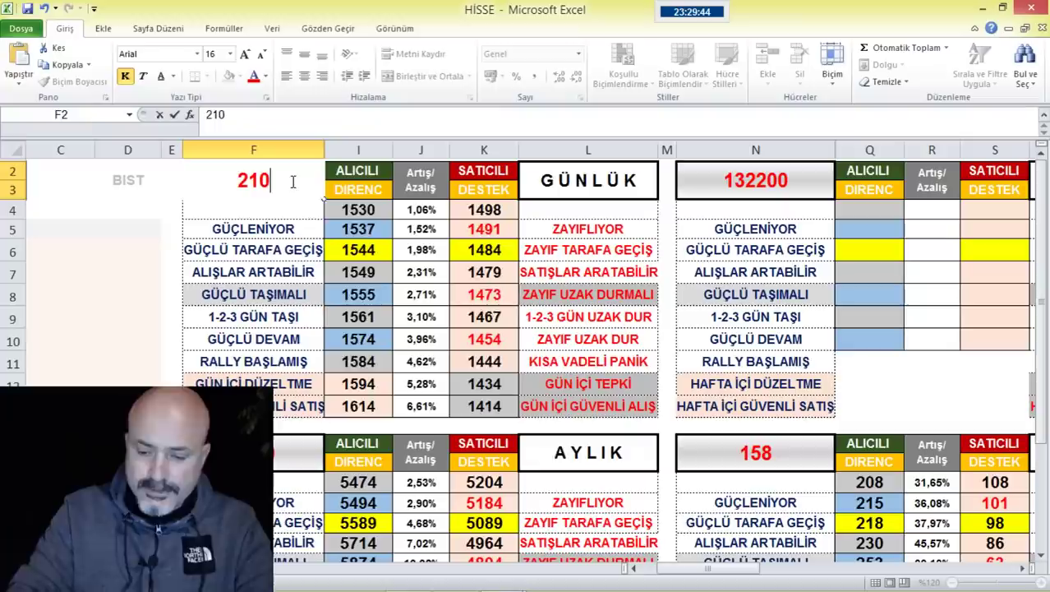
key(Return)
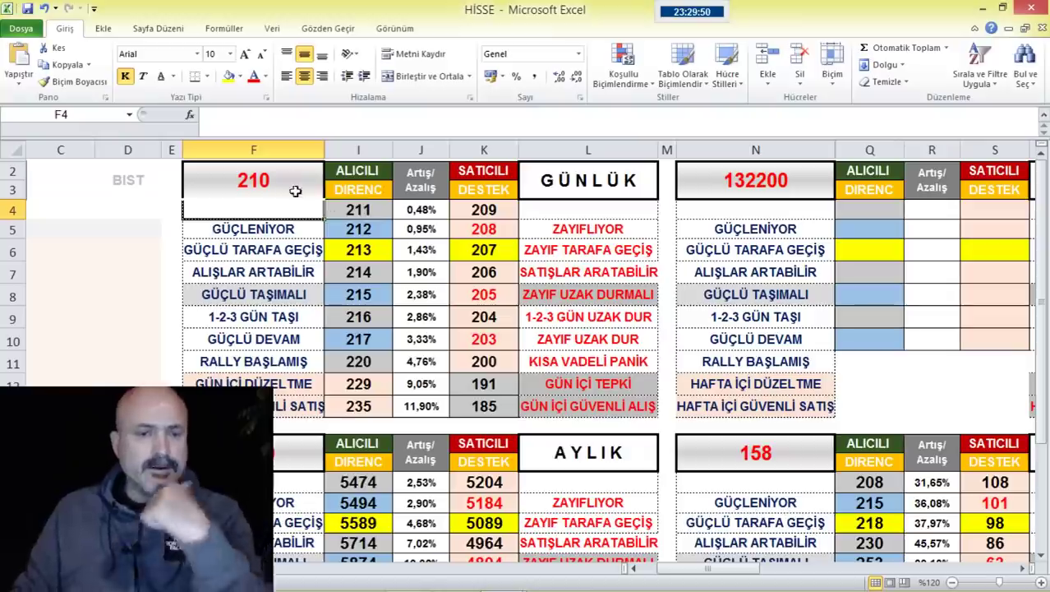
click(374, 229)
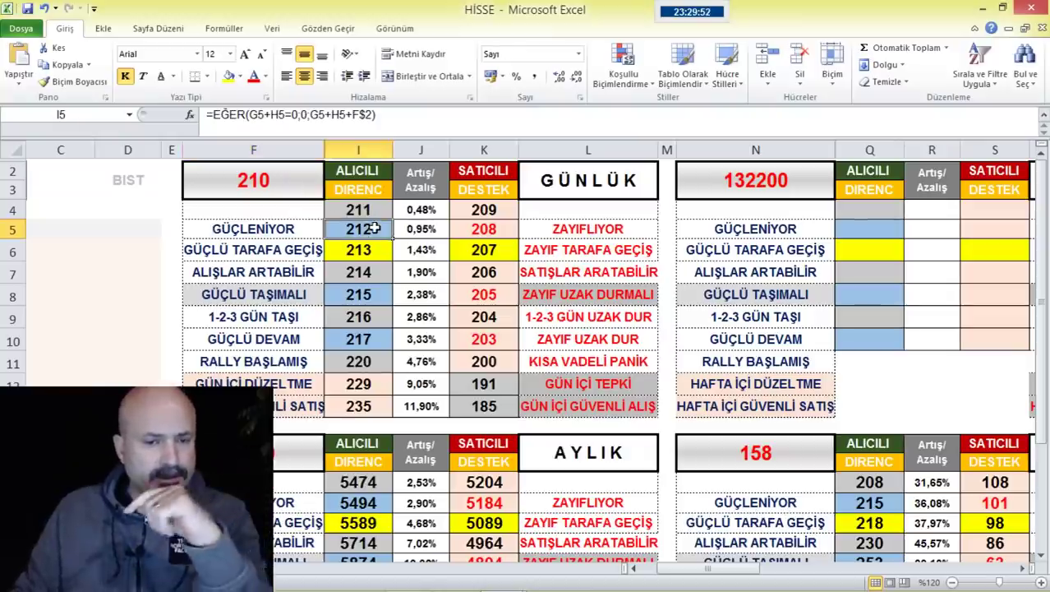
click(378, 294)
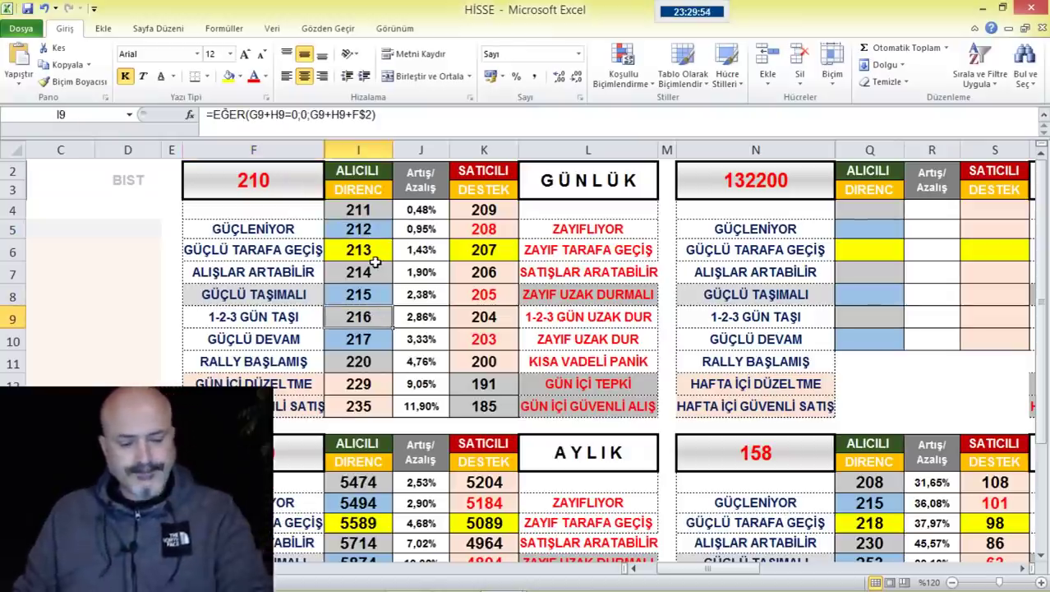
- View the PETKM chart in Matriks, and set the GÜNLÜK price in F2 of the Excel workbook to 456
key(alt+Tab)
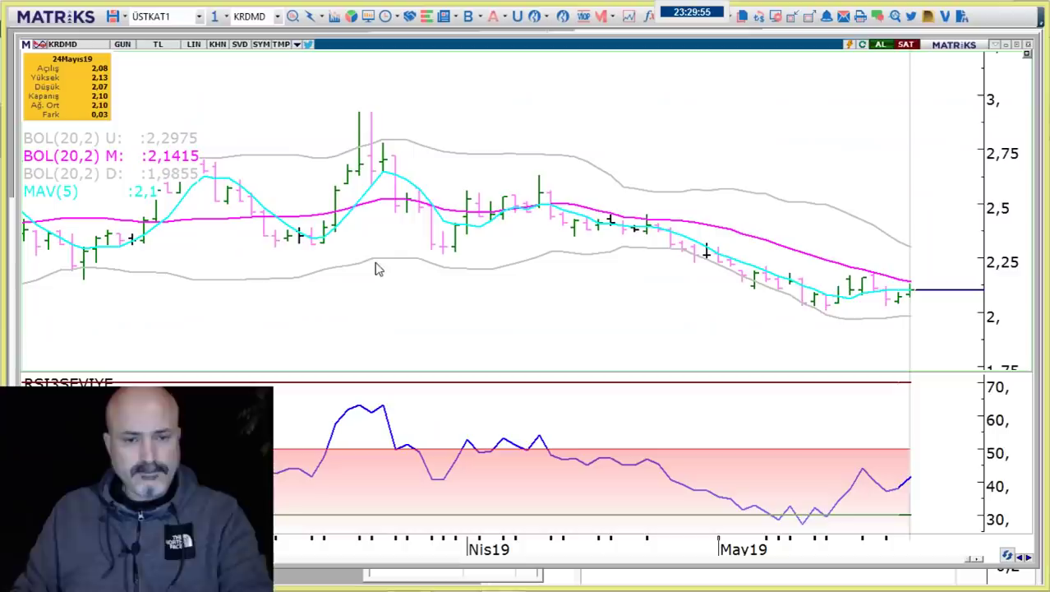
click(1028, 559)
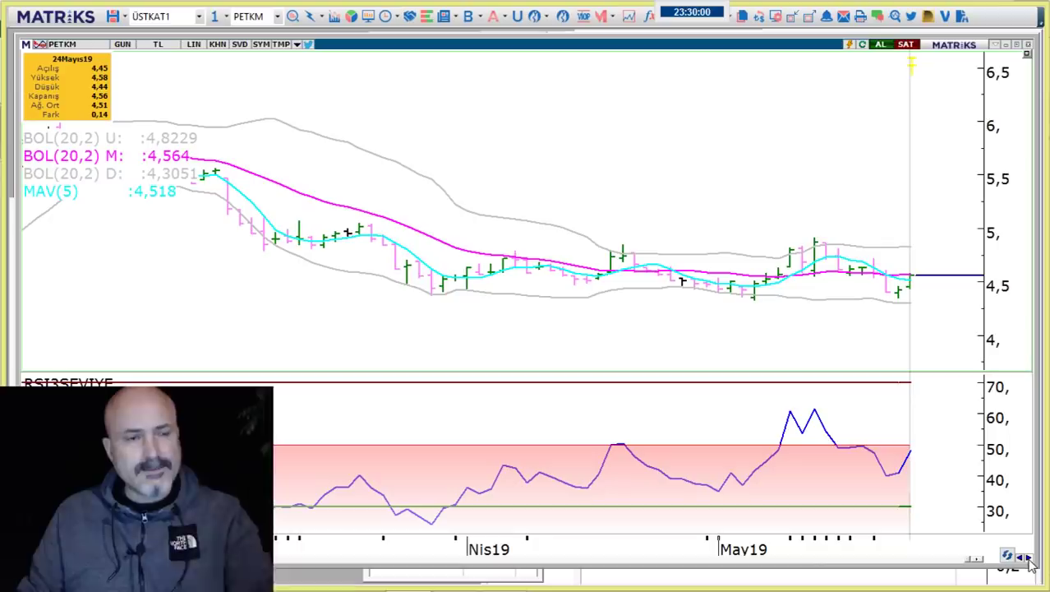
key(alt+Tab)
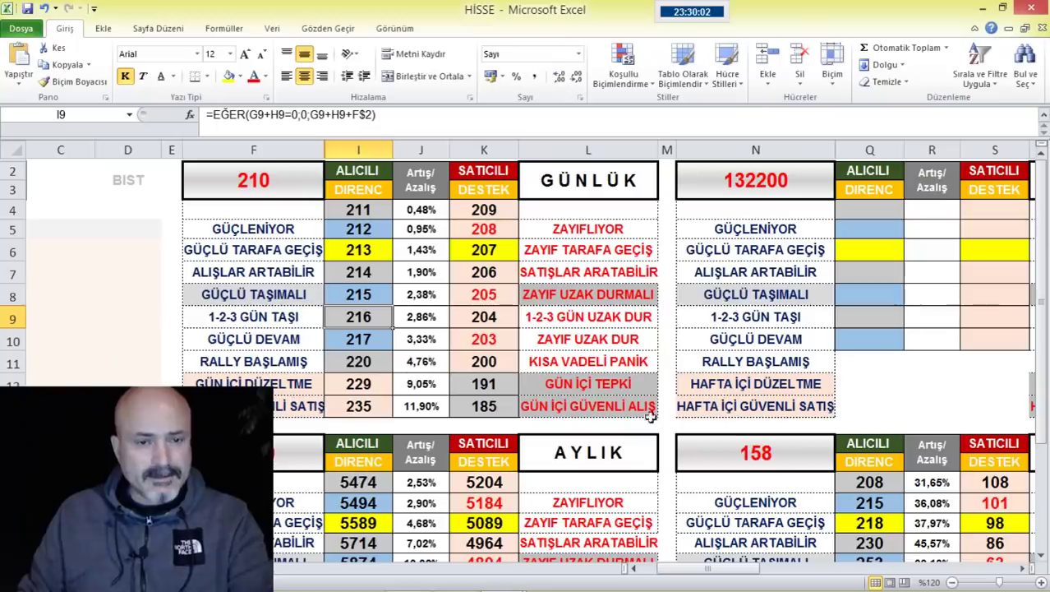
click(280, 180)
text(456)
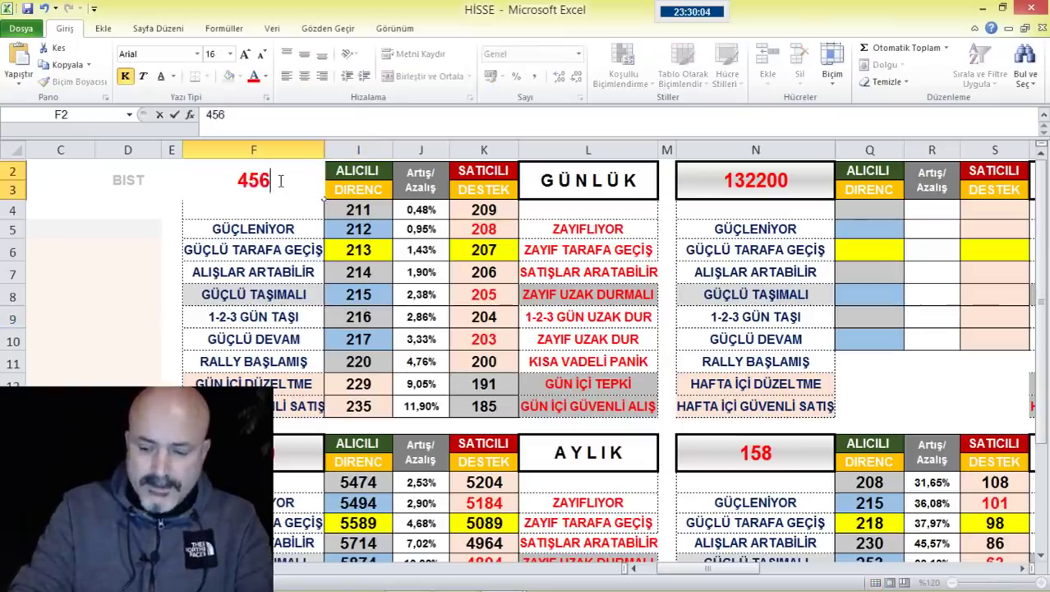
key(Return)
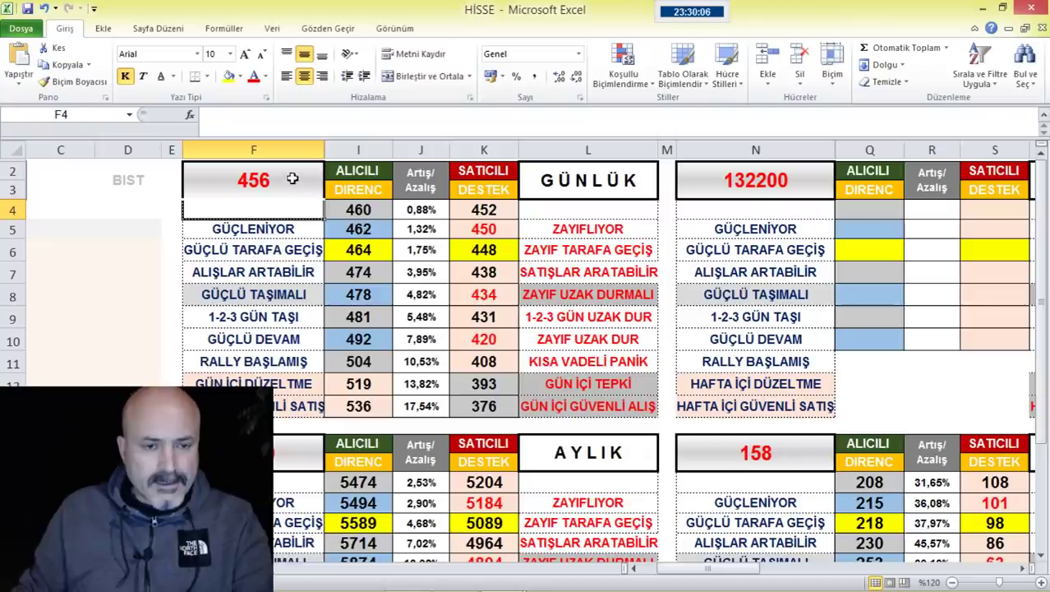
- Check the first, GÜÇLÜ TARAFA GEÇİŞ and ALIŞLAR ARTABİLİR resistance levels for PETKM
click(357, 210)
click(265, 181)
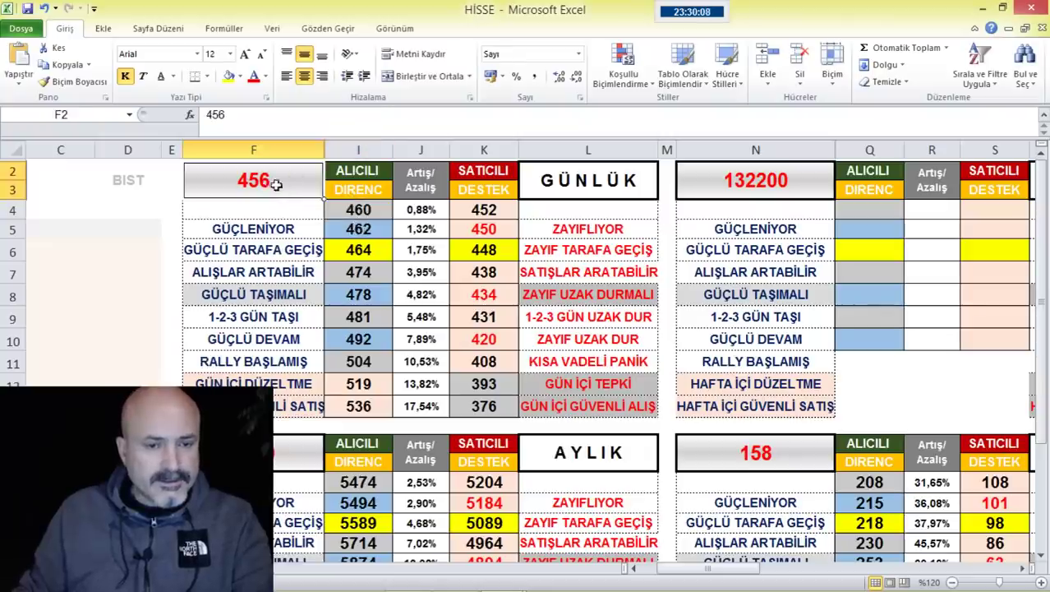
click(362, 216)
click(369, 258)
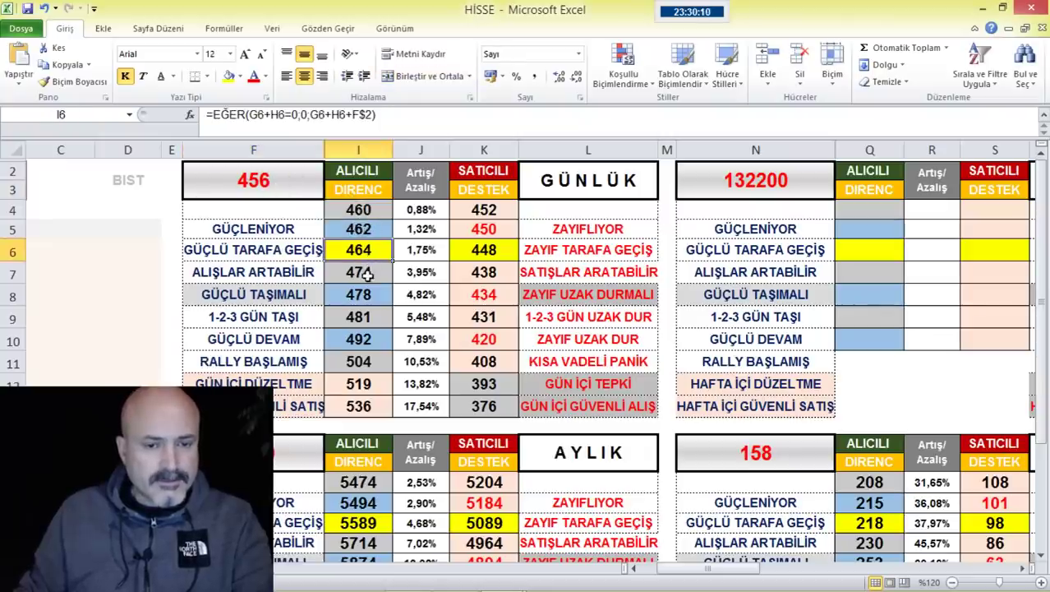
click(369, 271)
- View the PGSUS chart in Matriks, and enter 269 as the GÜNLÜK price in F2 of the Excel workbook
key(alt+Tab)
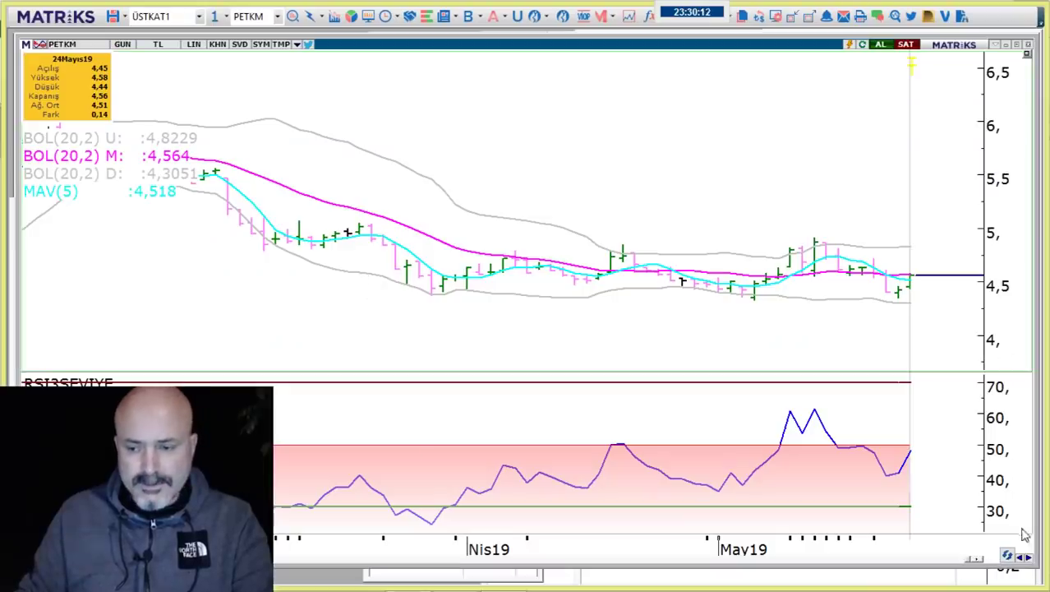
key(Page_Down)
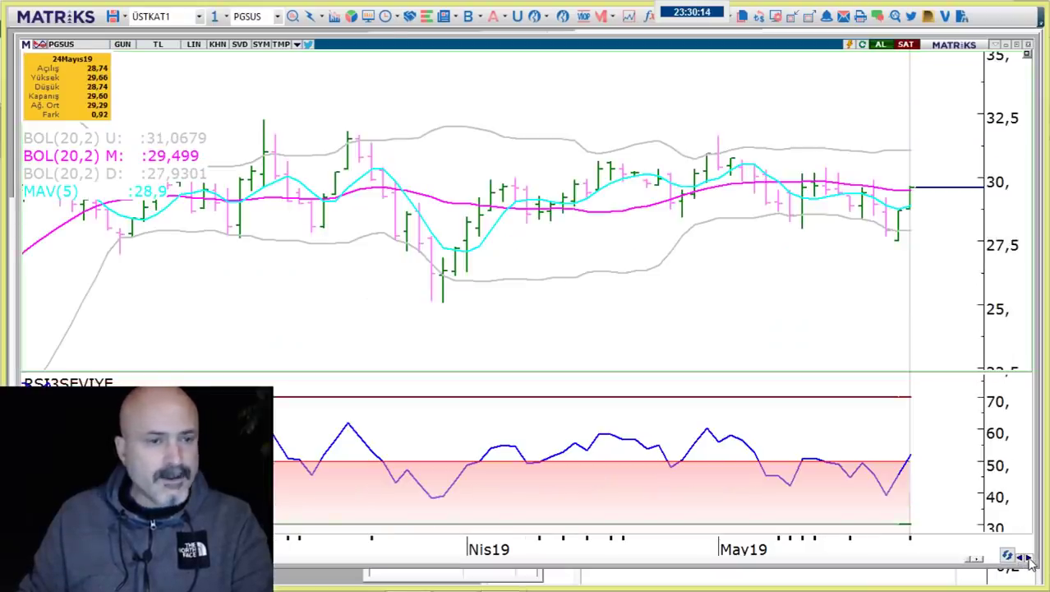
key(alt+Tab)
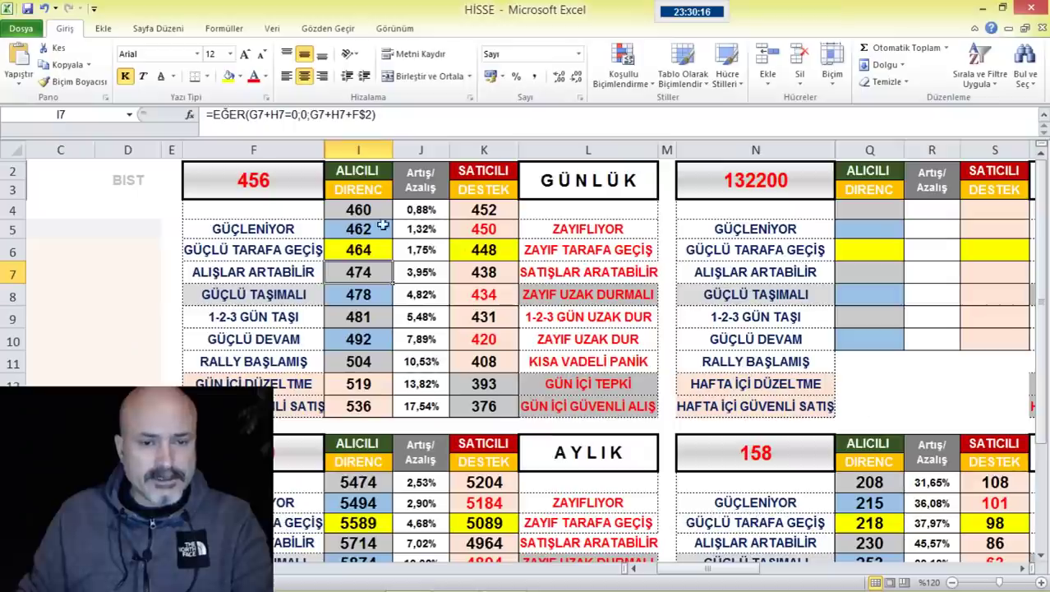
click(256, 192)
text(269)
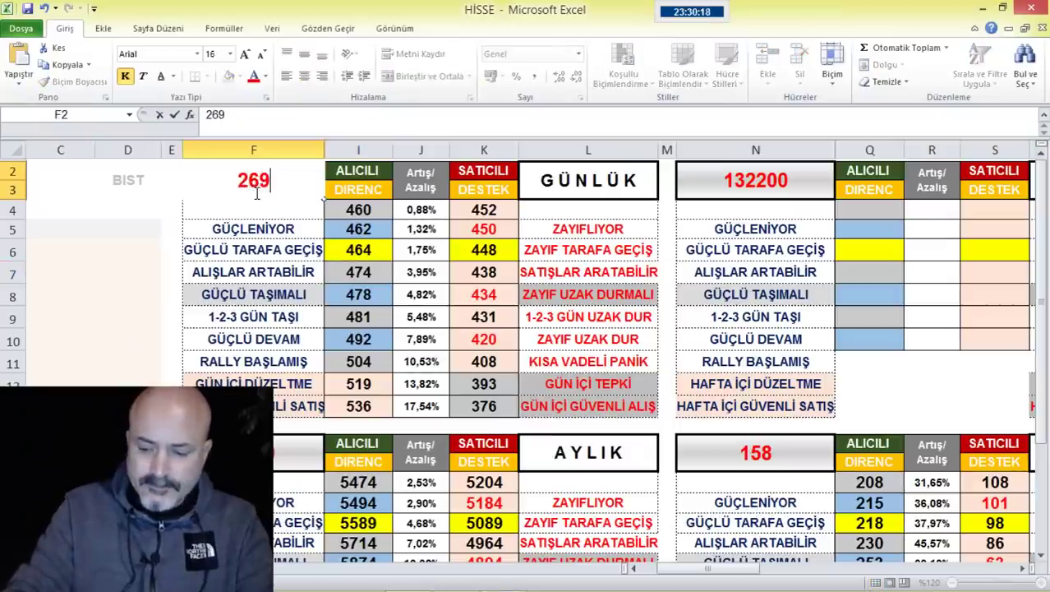